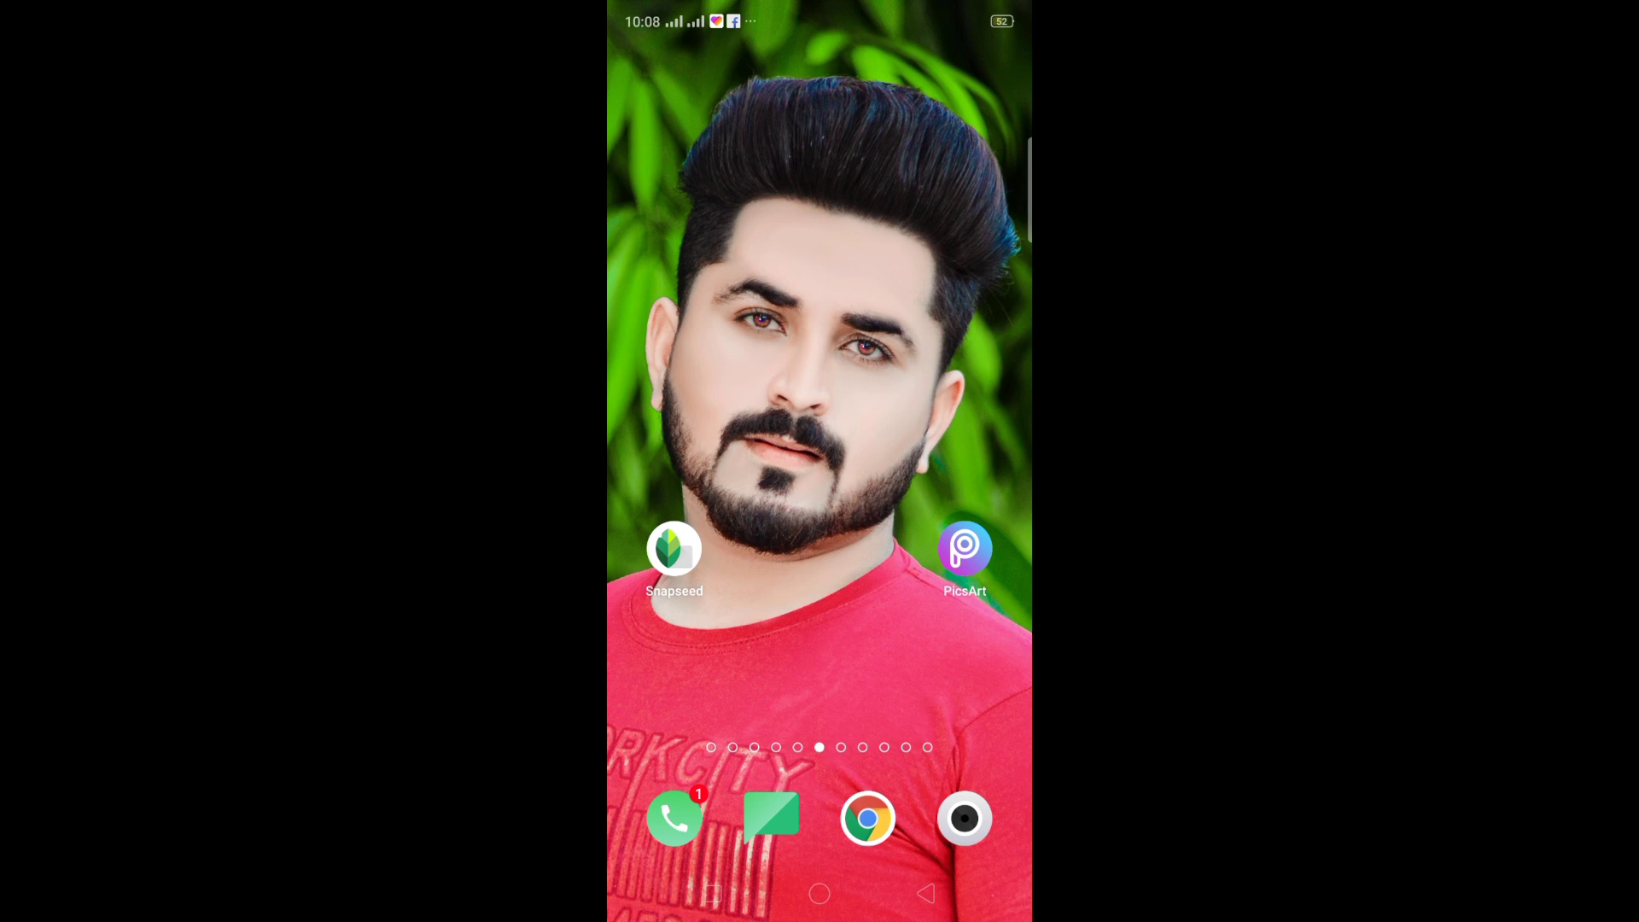
Swipe across the Android home screen and start Snapseed from its icon.
drag(834, 658, 820, 658)
drag(833, 693, 820, 692)
click(675, 548)
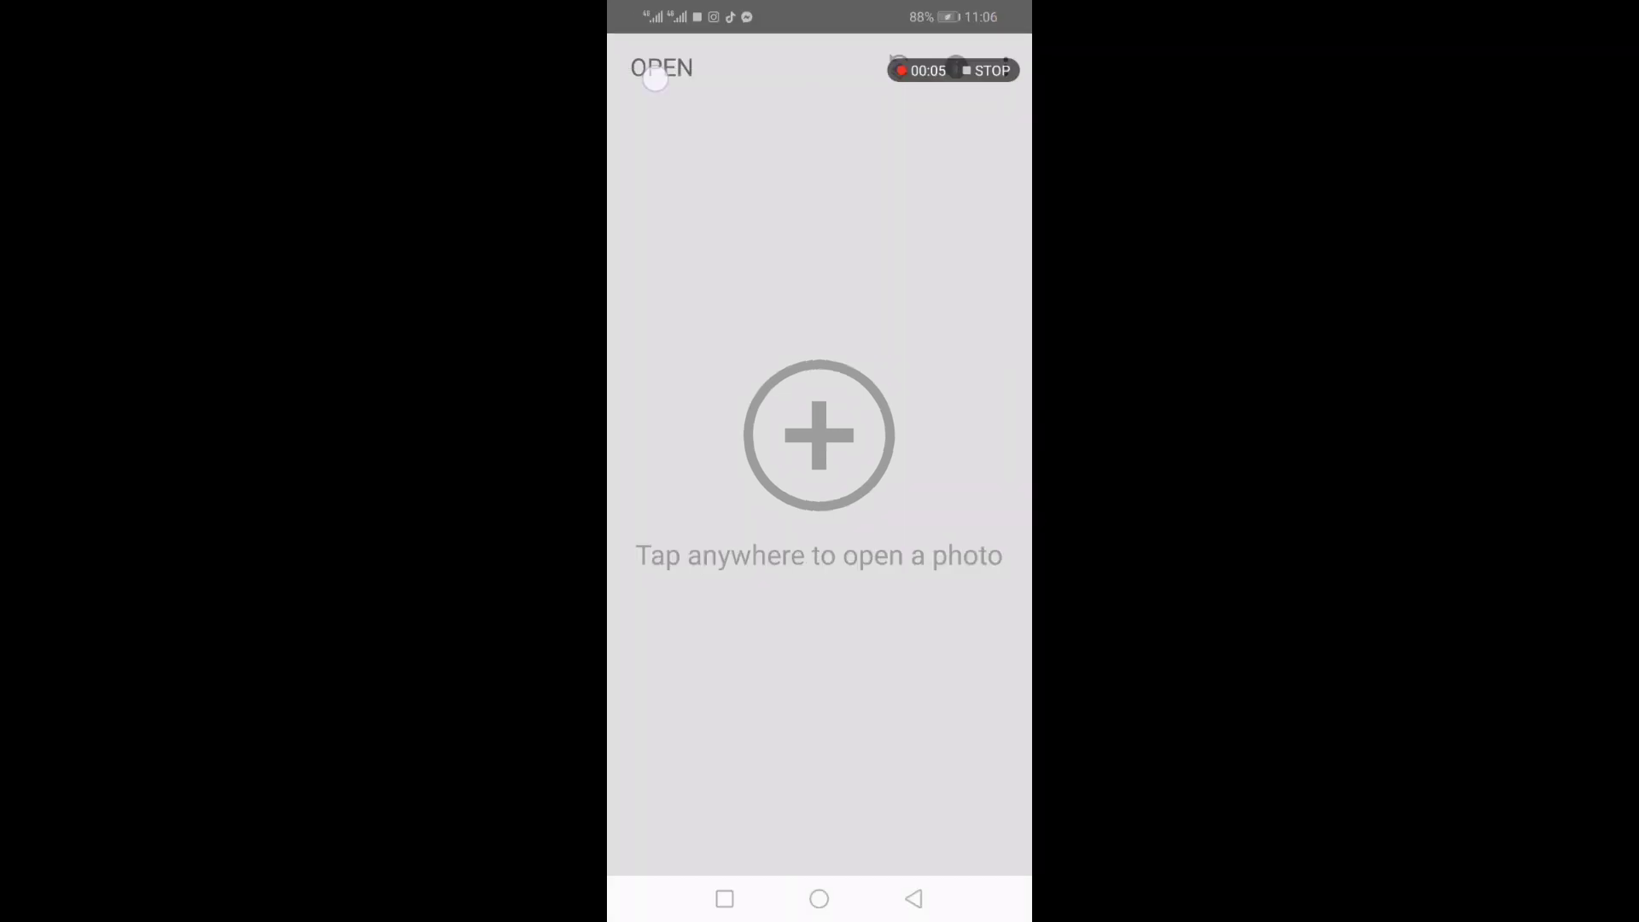
Open the bearded man's portrait from Images > WhatsApp Documents.
click(655, 68)
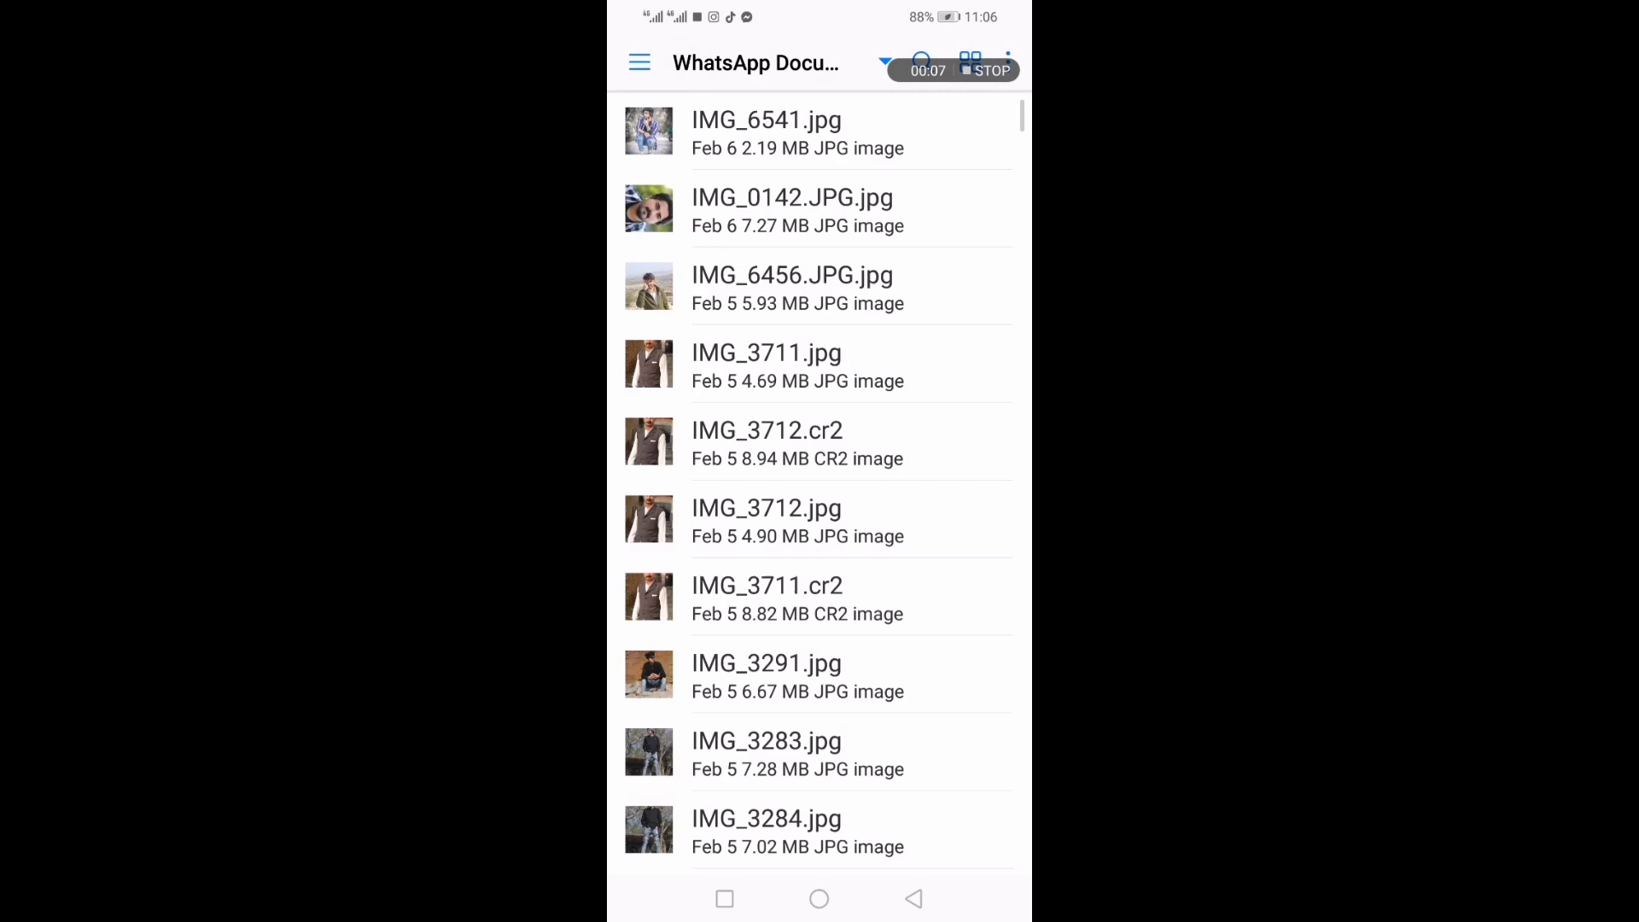
click(639, 63)
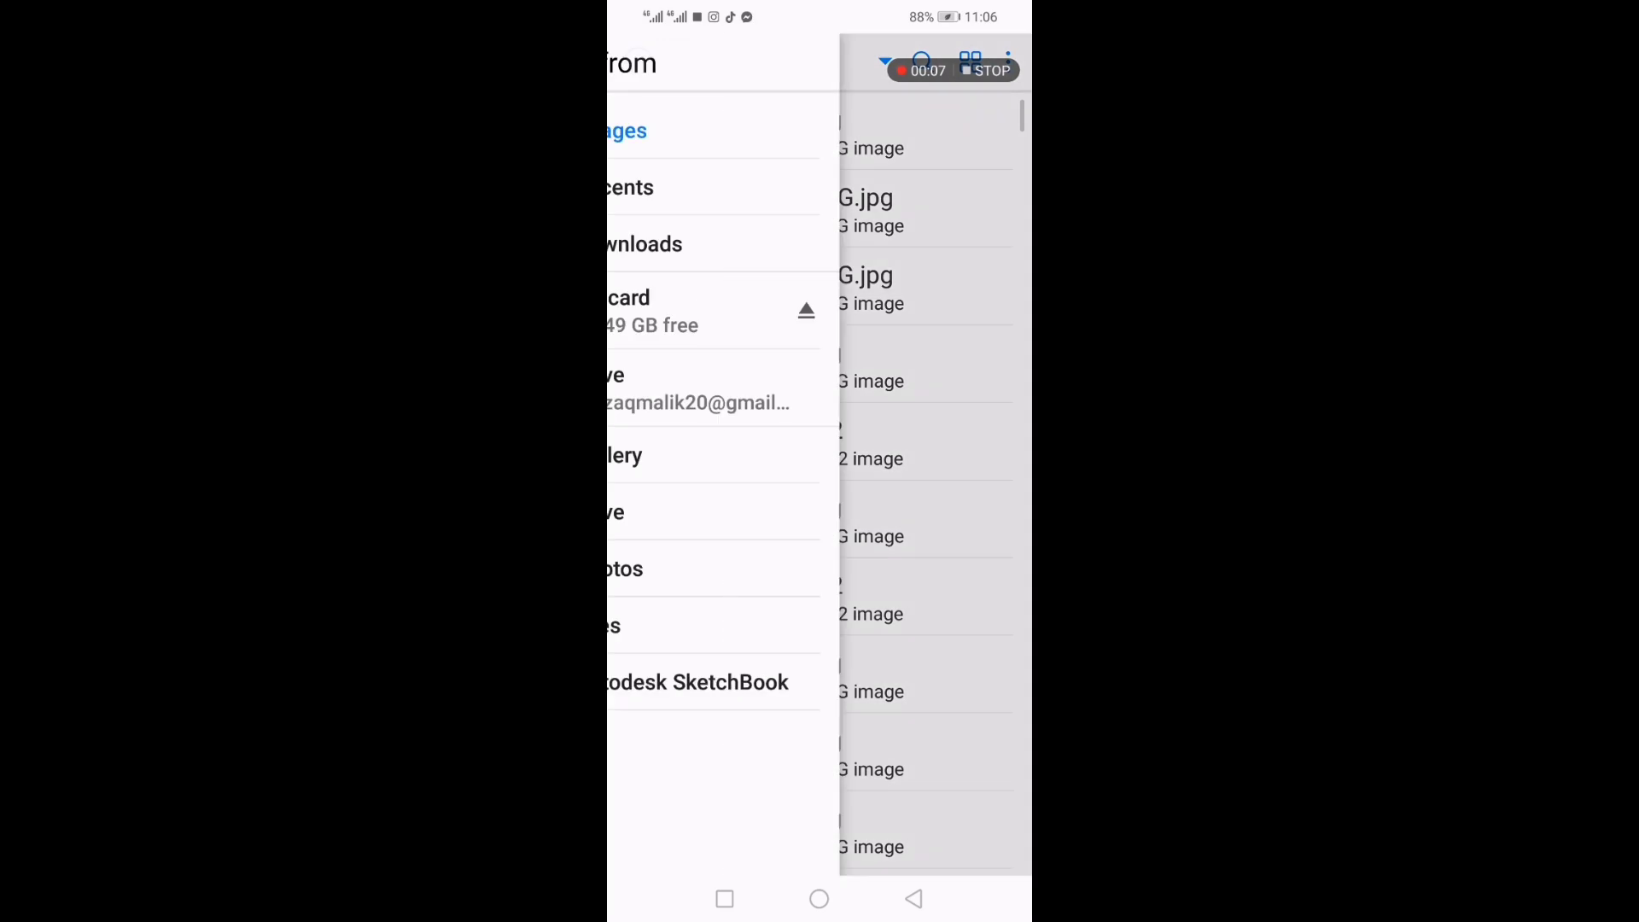
click(709, 128)
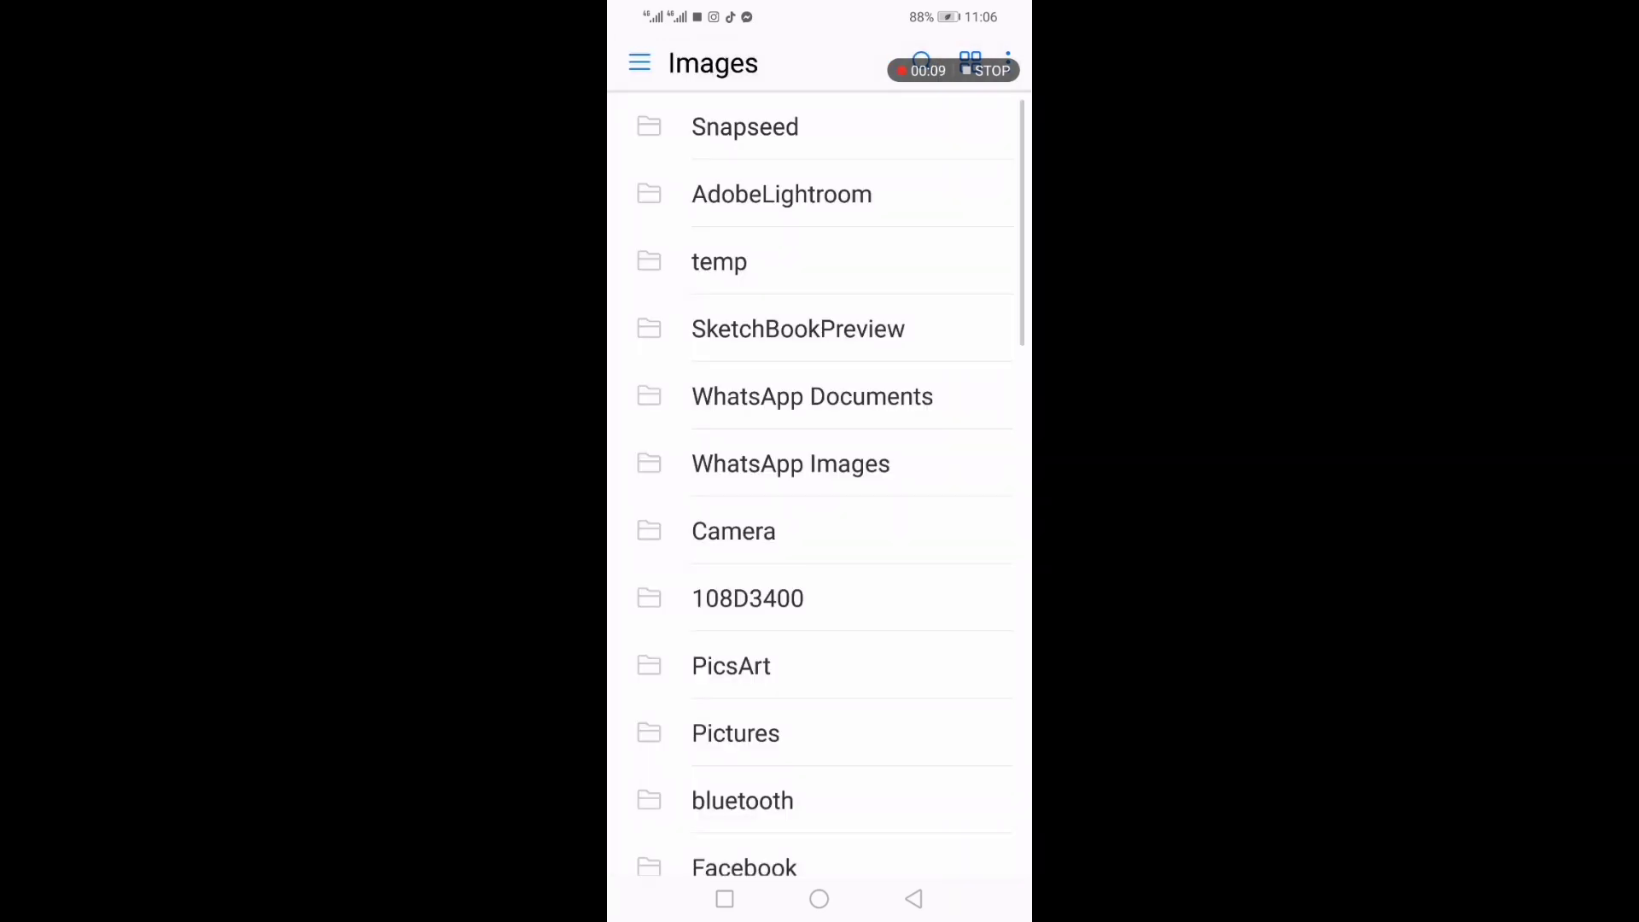
scroll(893, 637, down, 1)
click(768, 312)
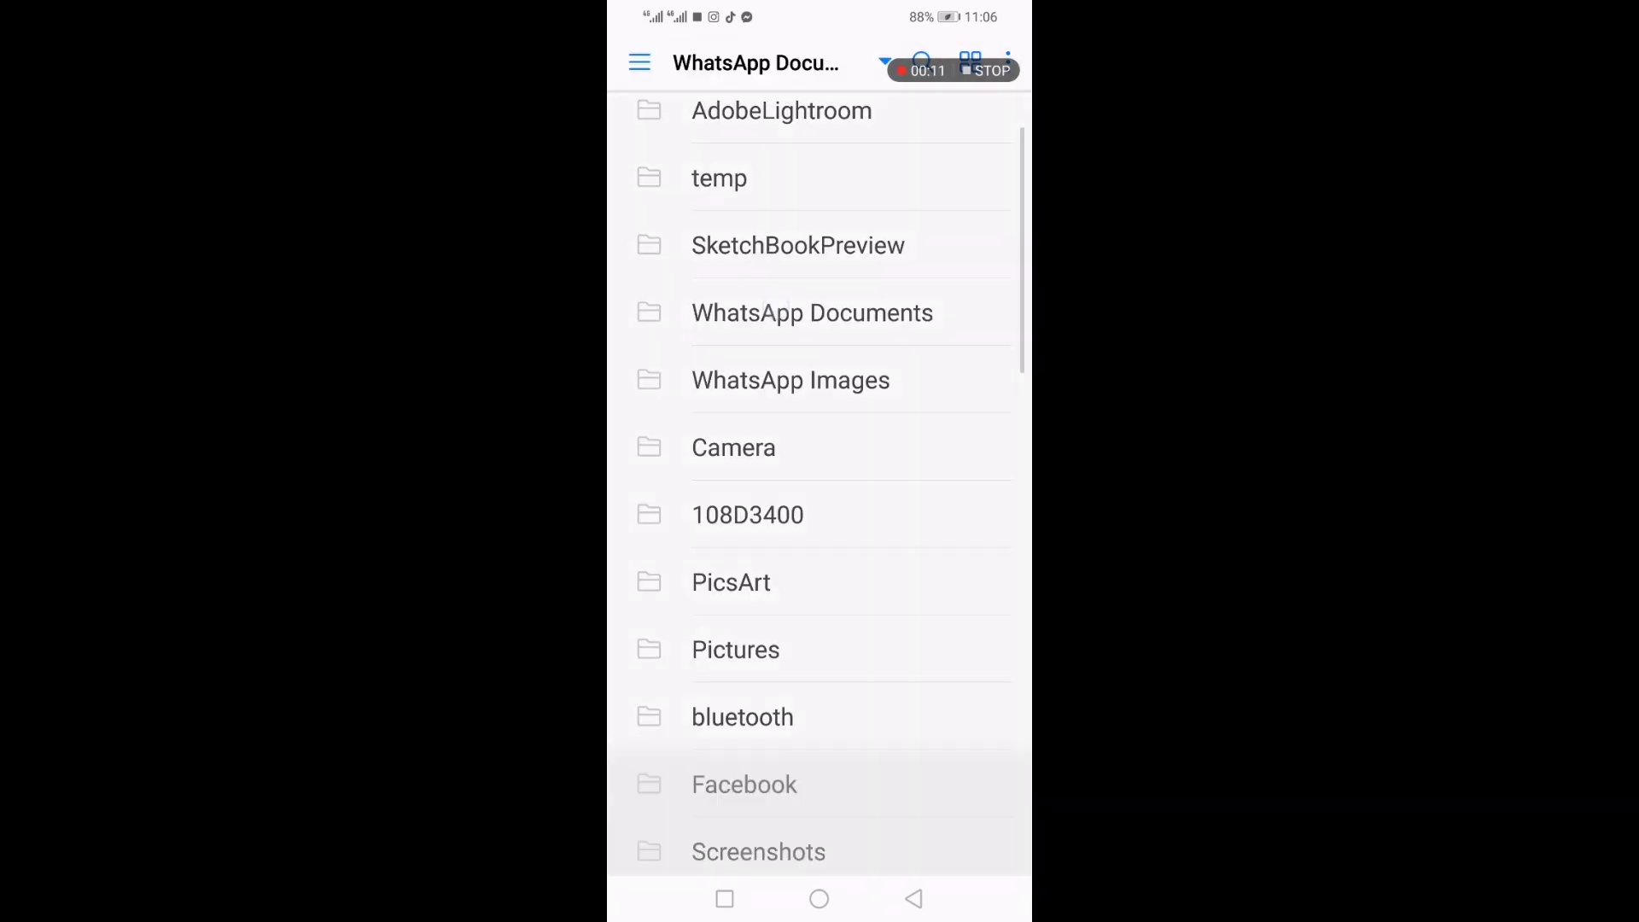
click(765, 205)
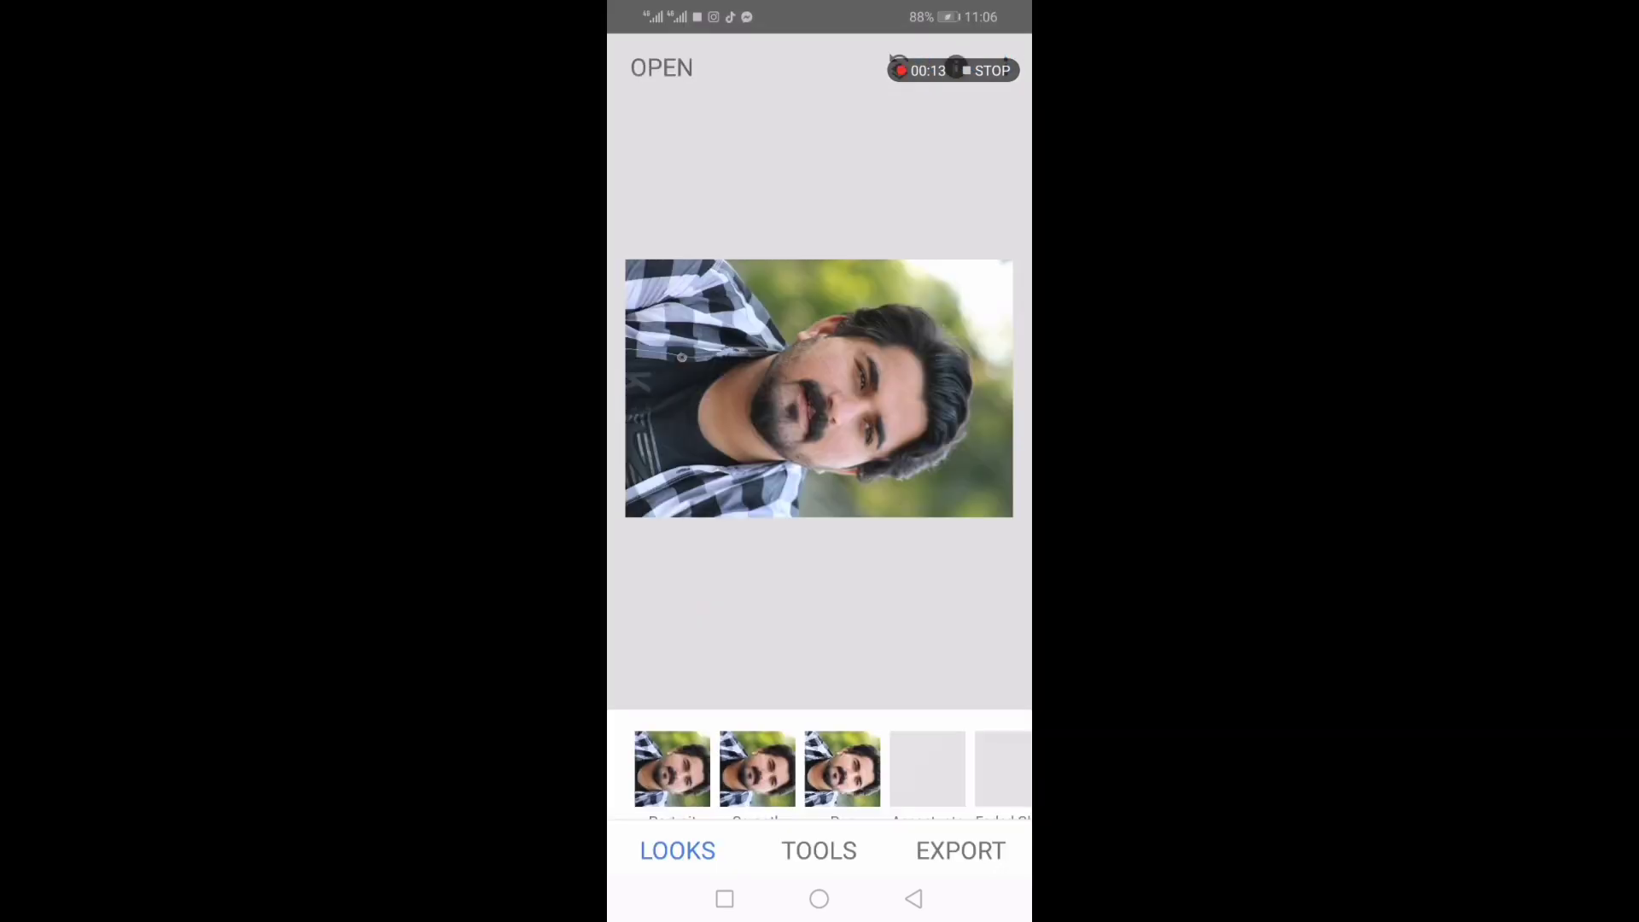
Rotate the portrait upright with two quarter turns, straighten it nearly level, and apply.
click(820, 851)
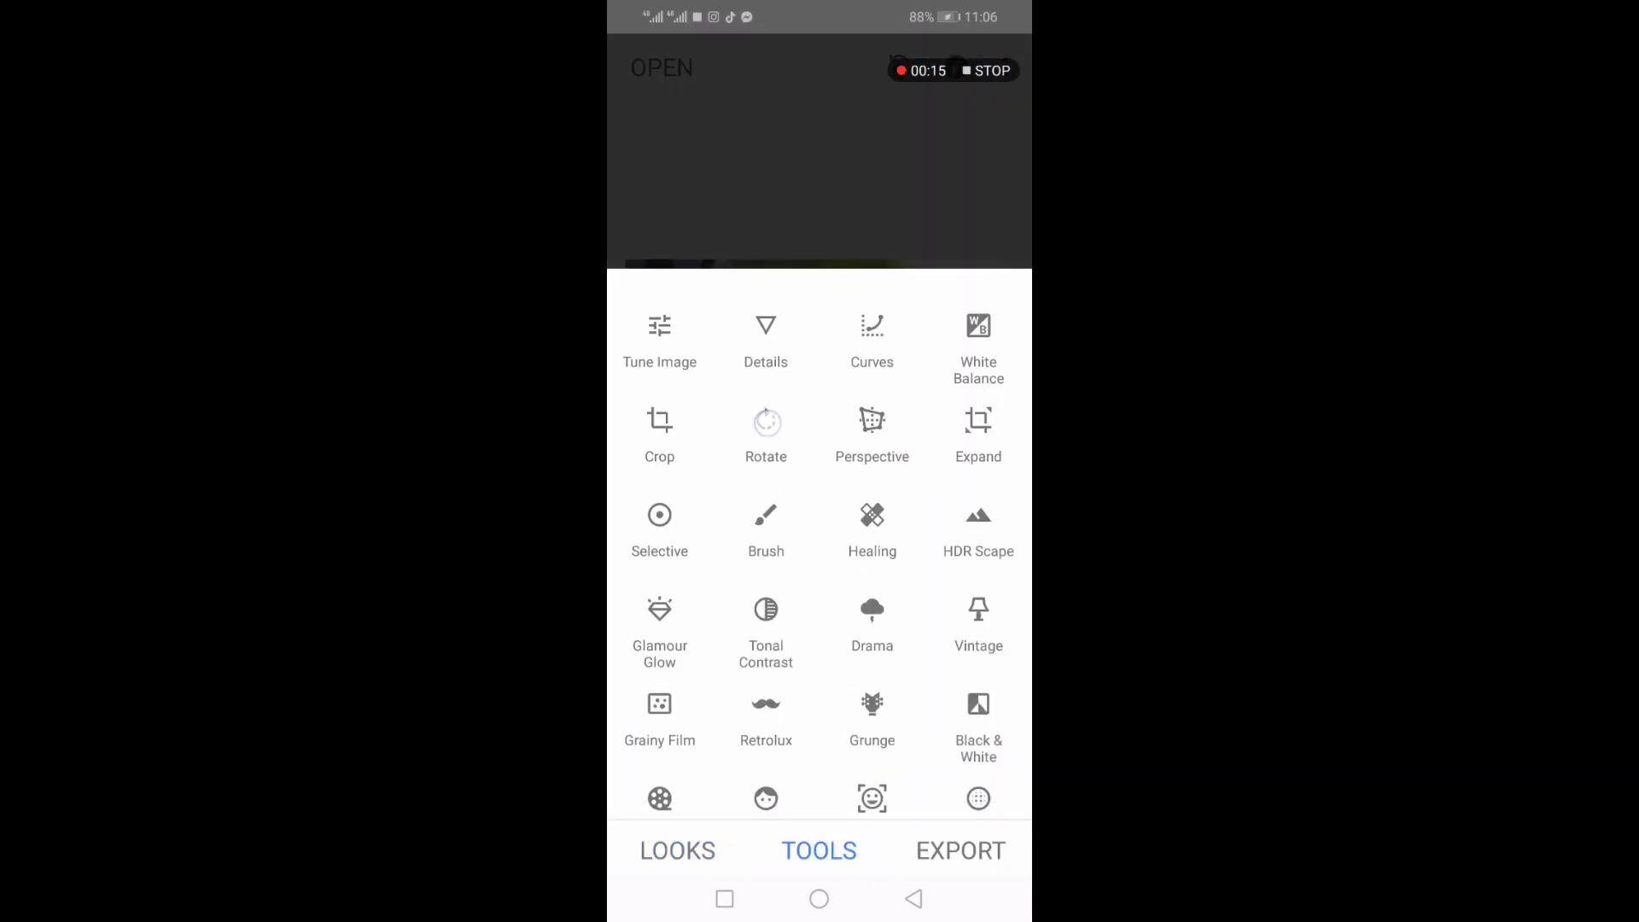
click(766, 421)
click(861, 847)
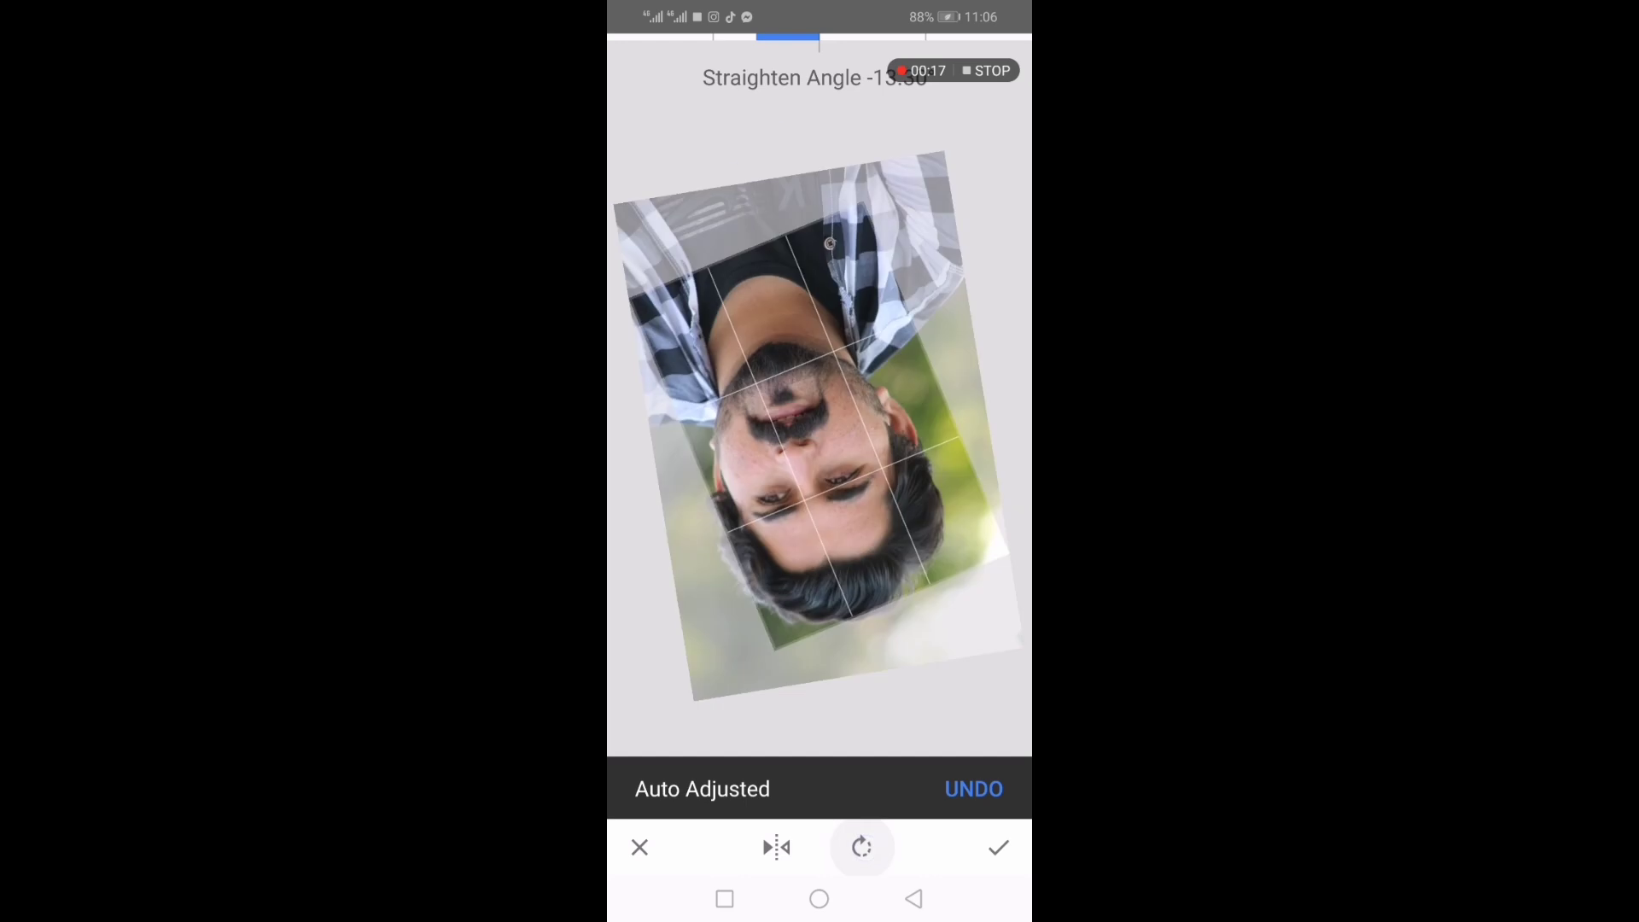
click(862, 847)
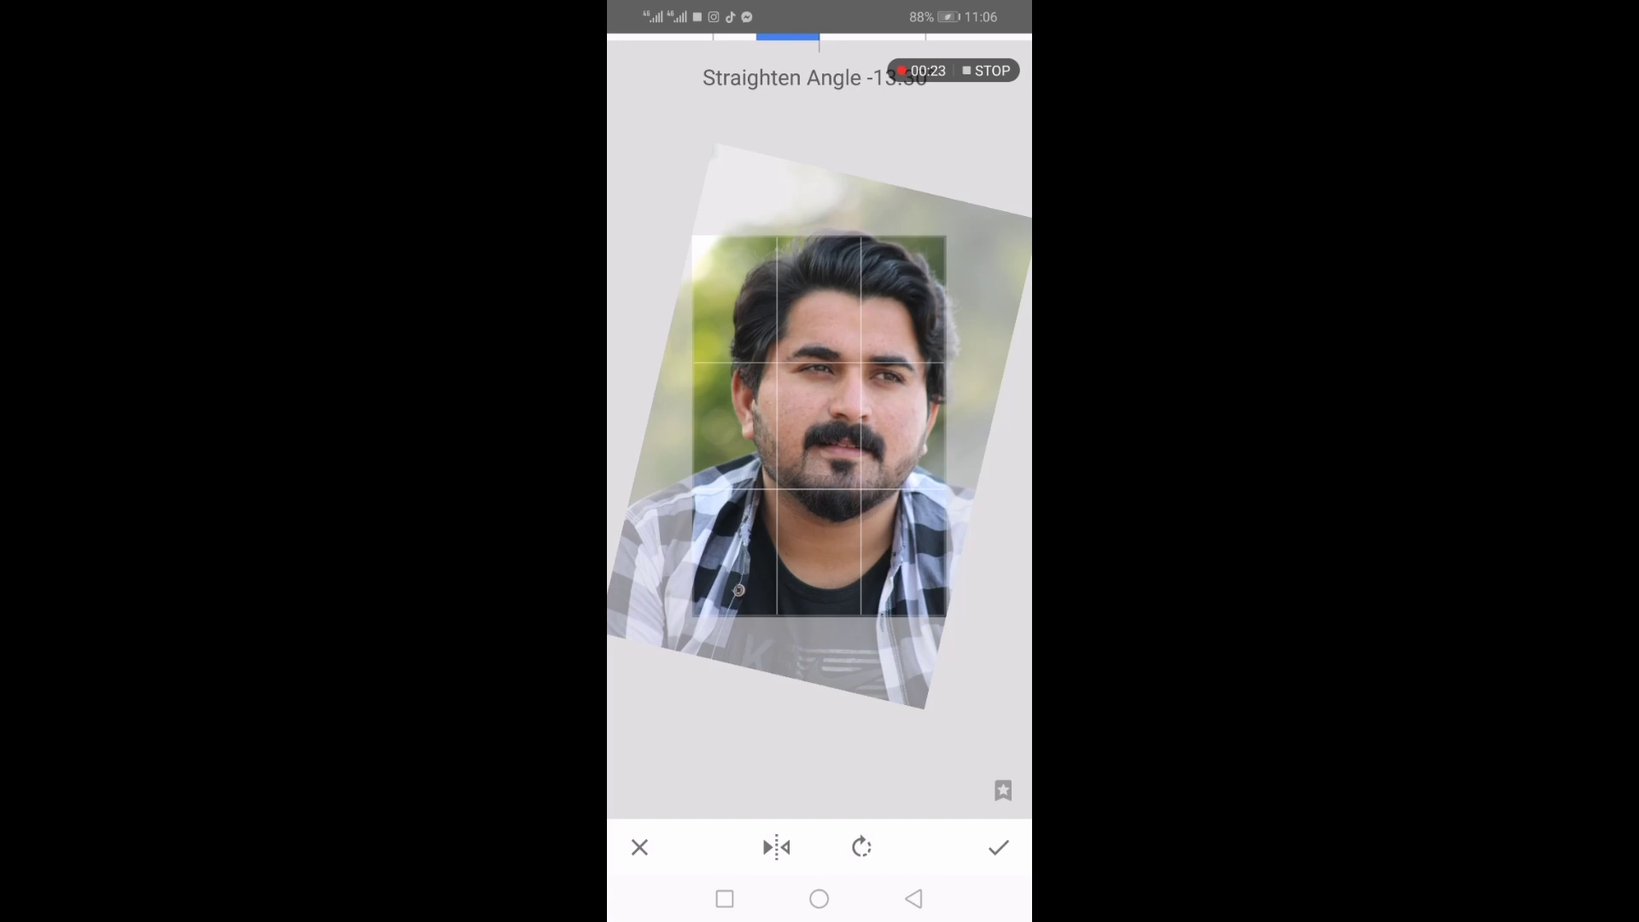
drag(914, 635, 760, 600)
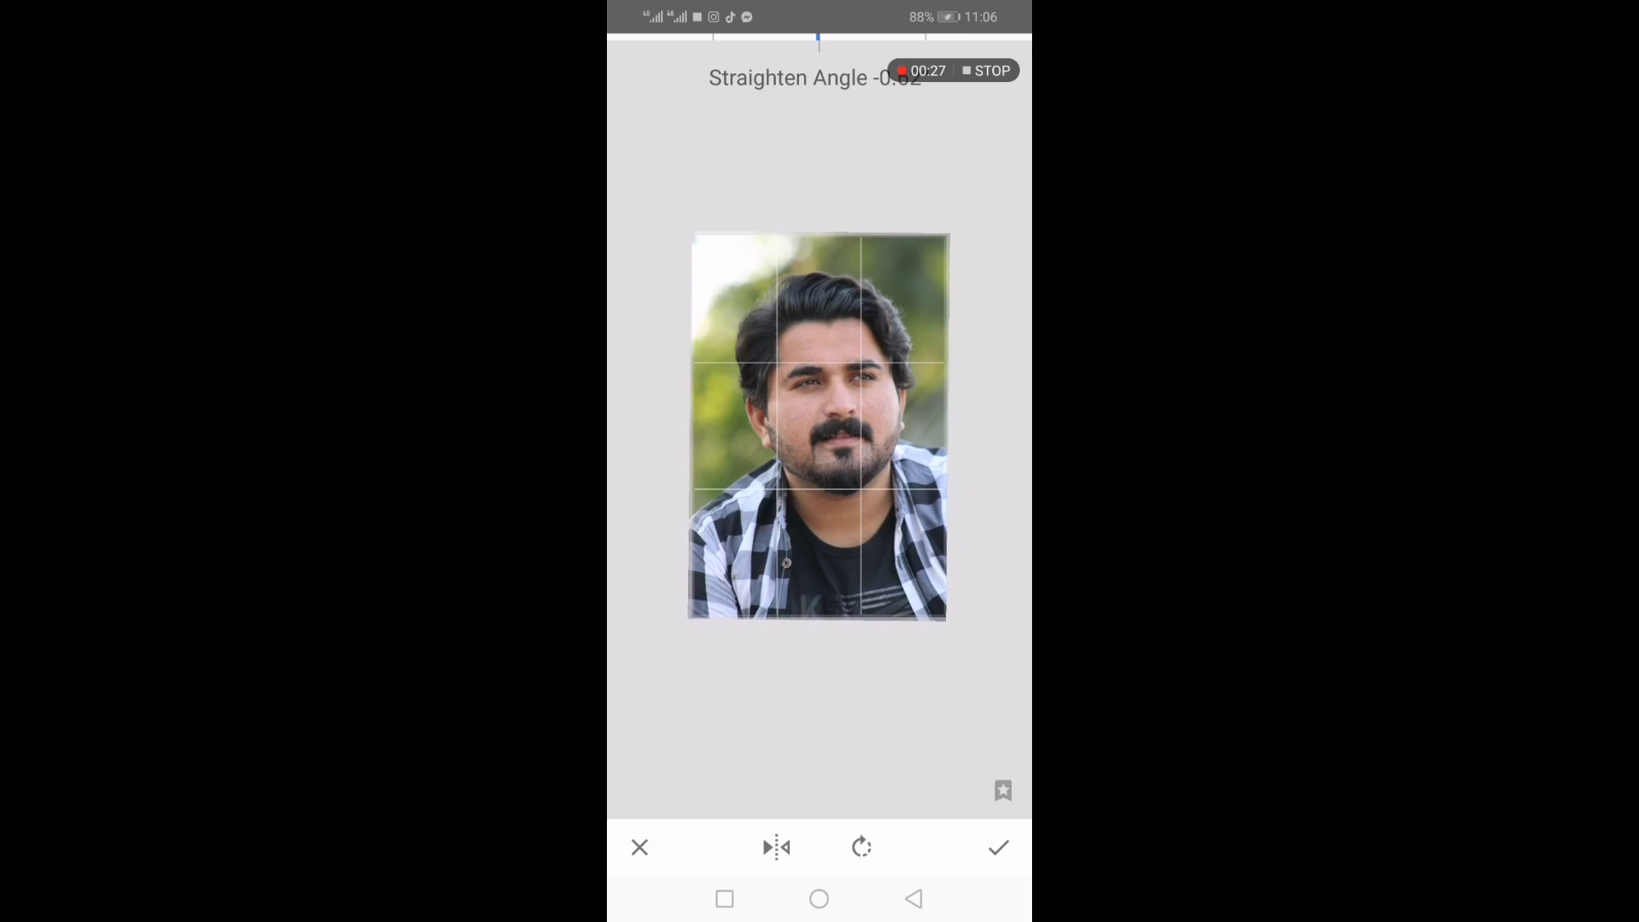
click(999, 847)
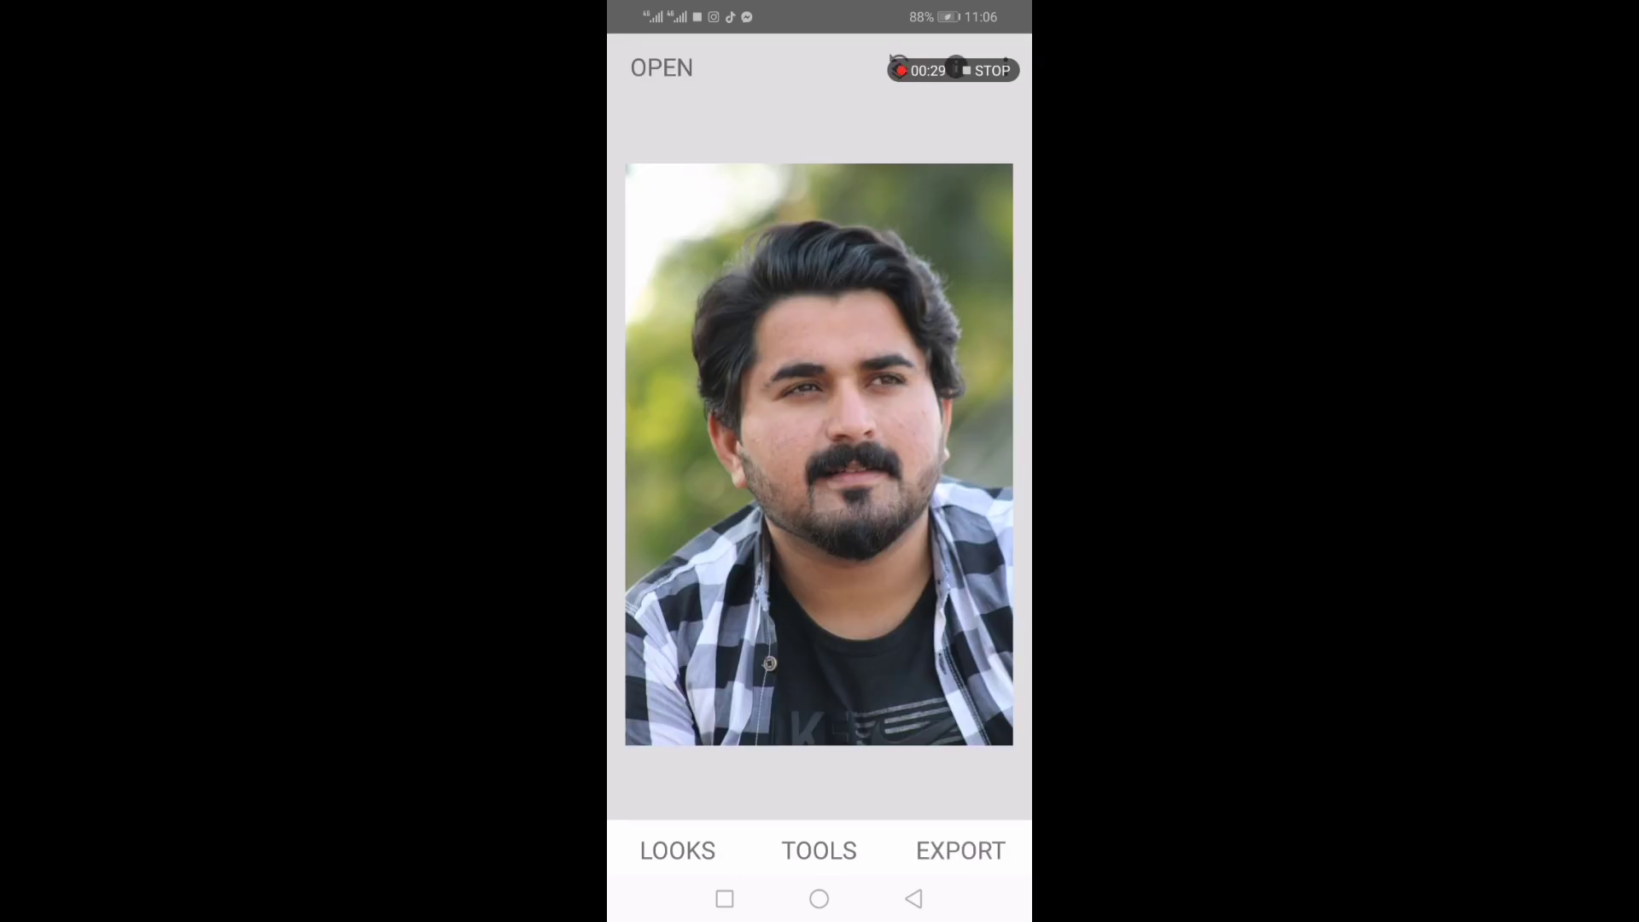
Apply Drama with saturation raised to about +59, then bring up the edit-history options.
click(819, 850)
click(871, 607)
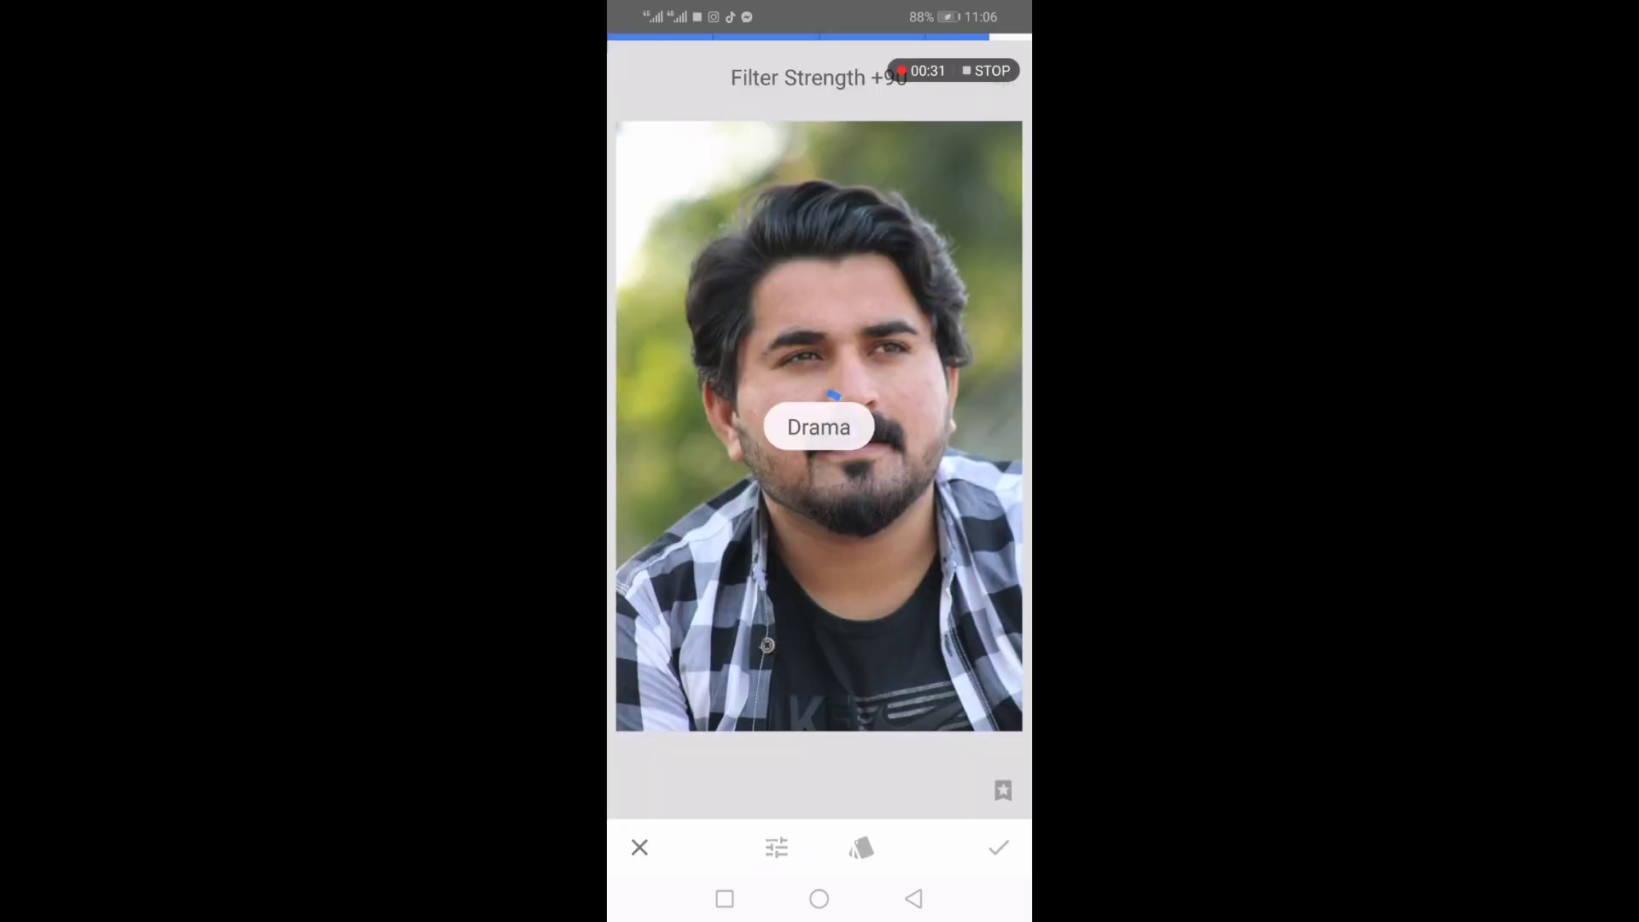
drag(868, 632, 869, 675)
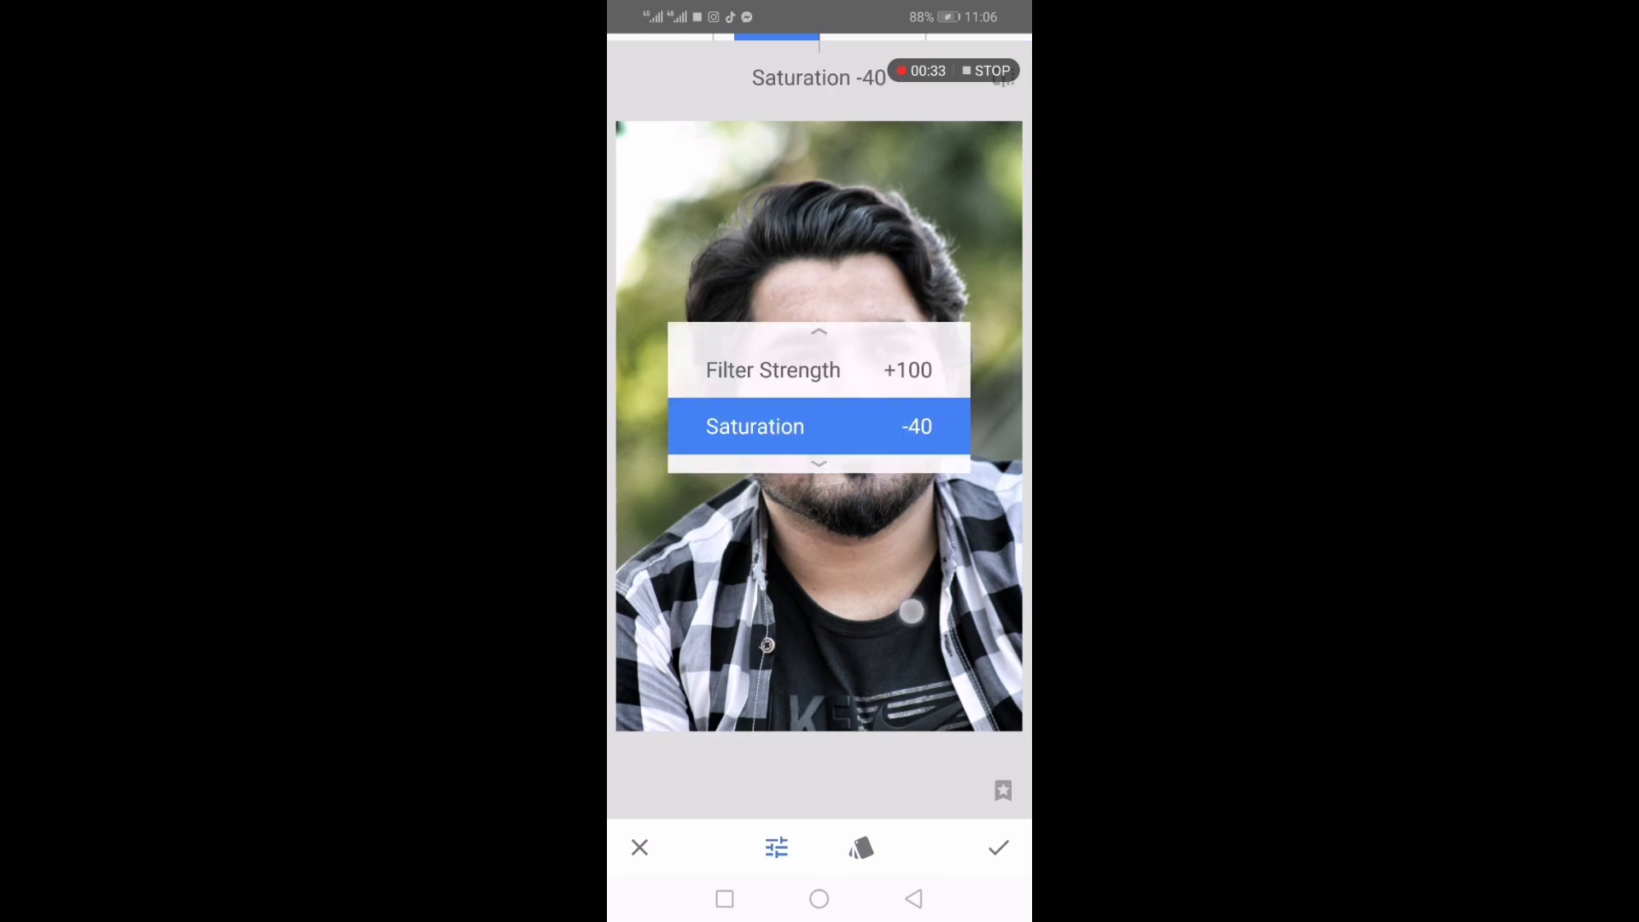
mouse_move(912, 611)
mouse_down()
mouse_move(976, 616)
mouse_move(953, 630)
mouse_move(976, 630)
mouse_up()
click(997, 848)
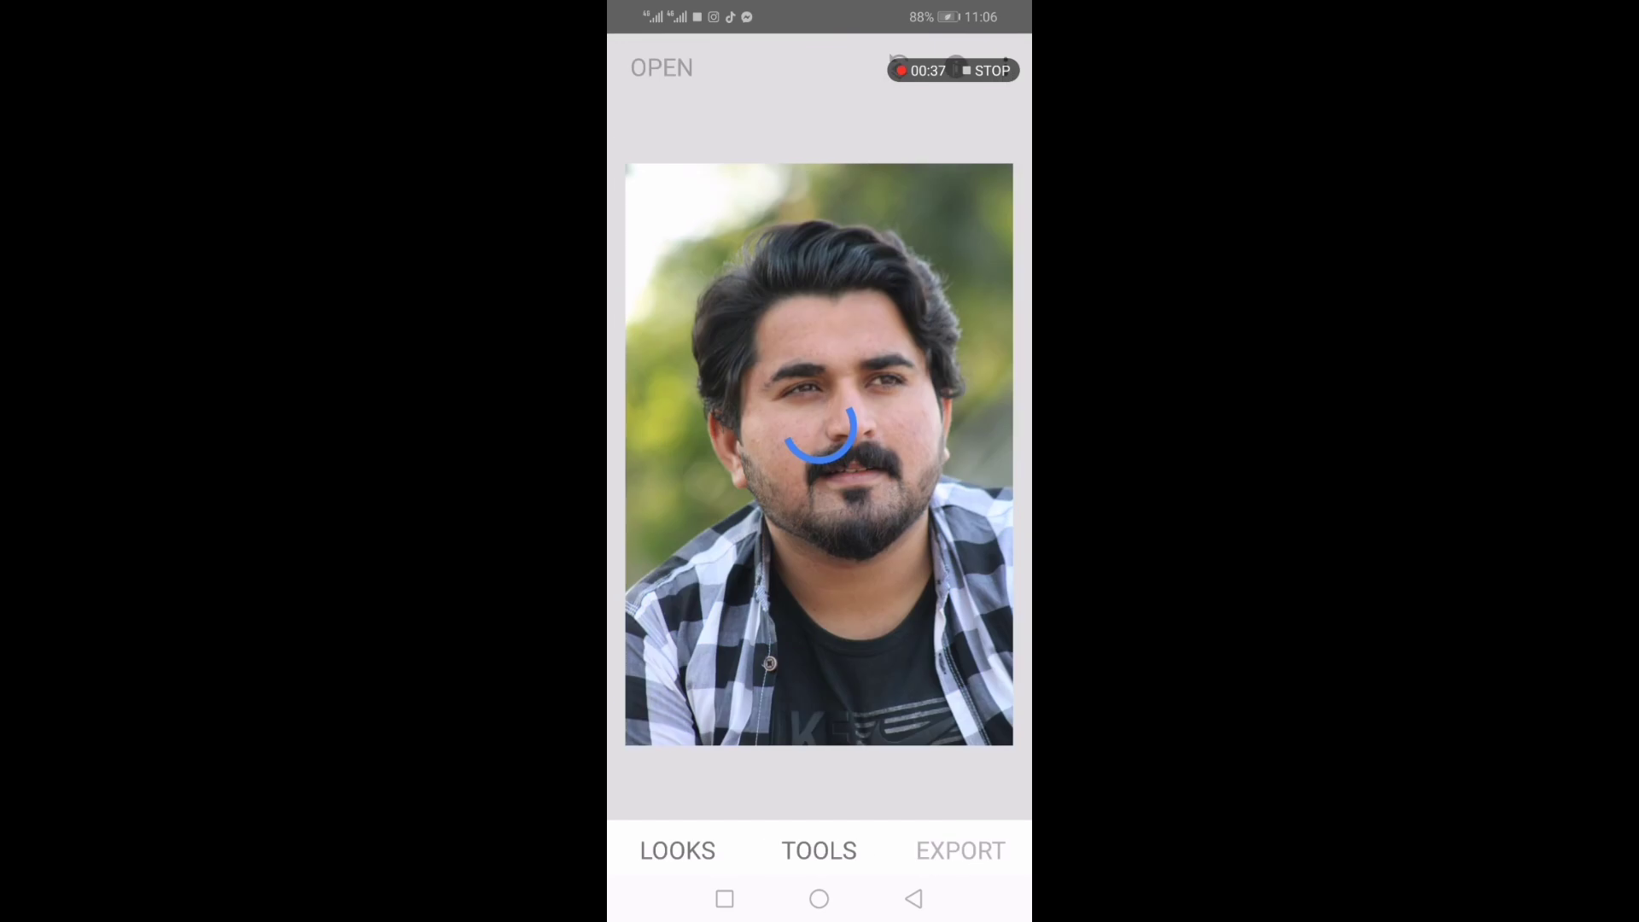
click(899, 66)
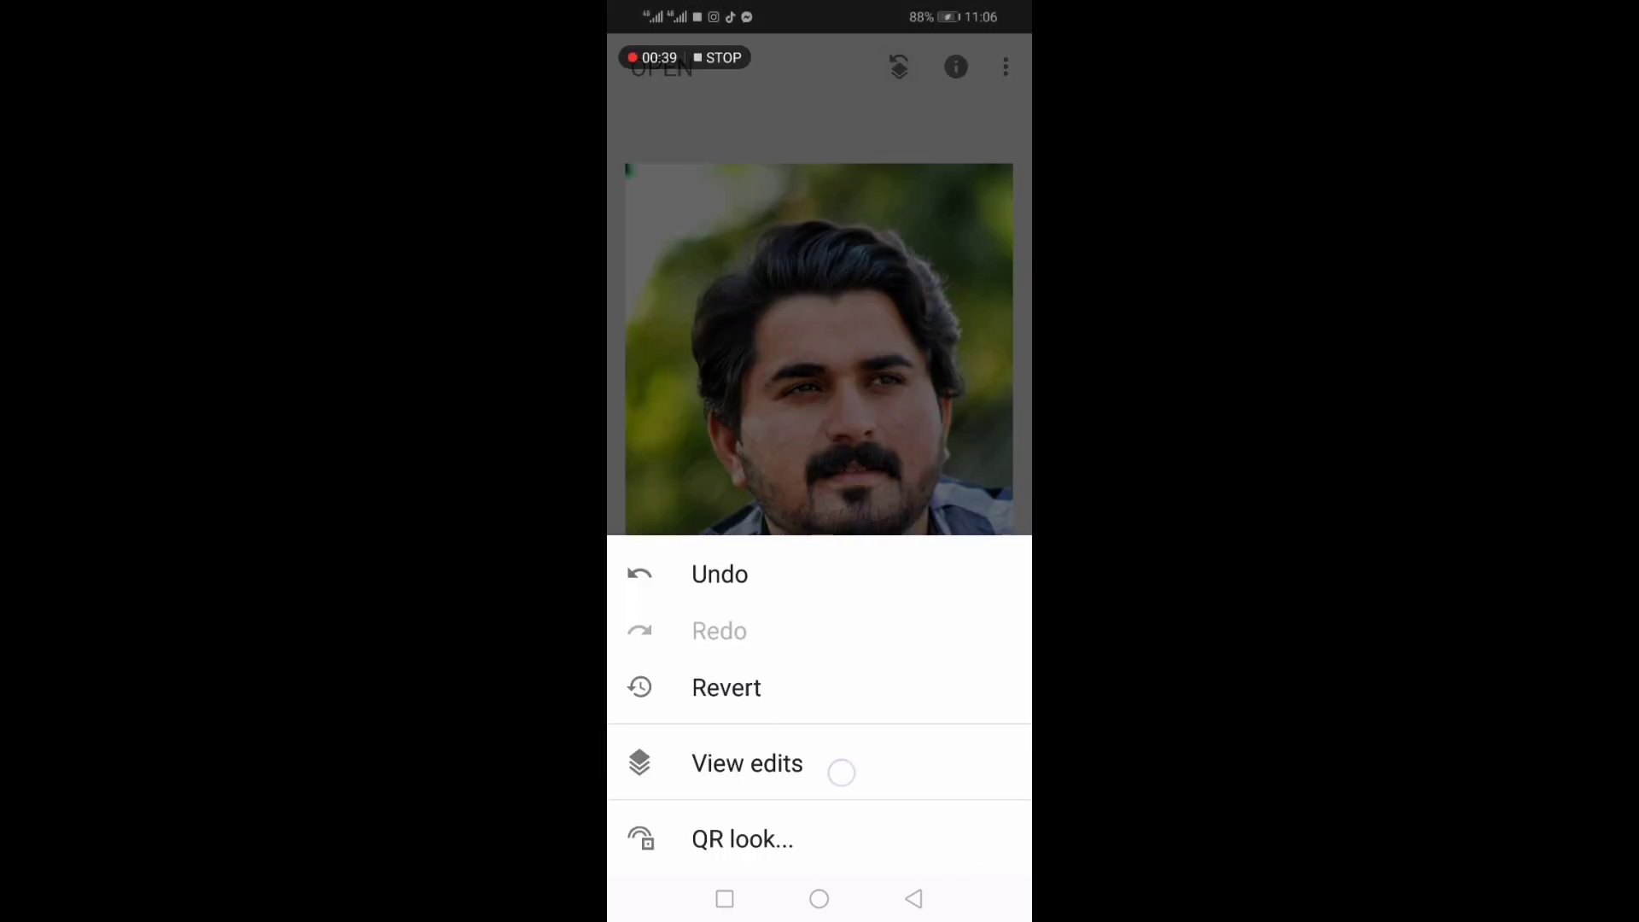
Open the Drama edit's Stacks Brush with brush strength set to 0.
click(841, 772)
click(921, 723)
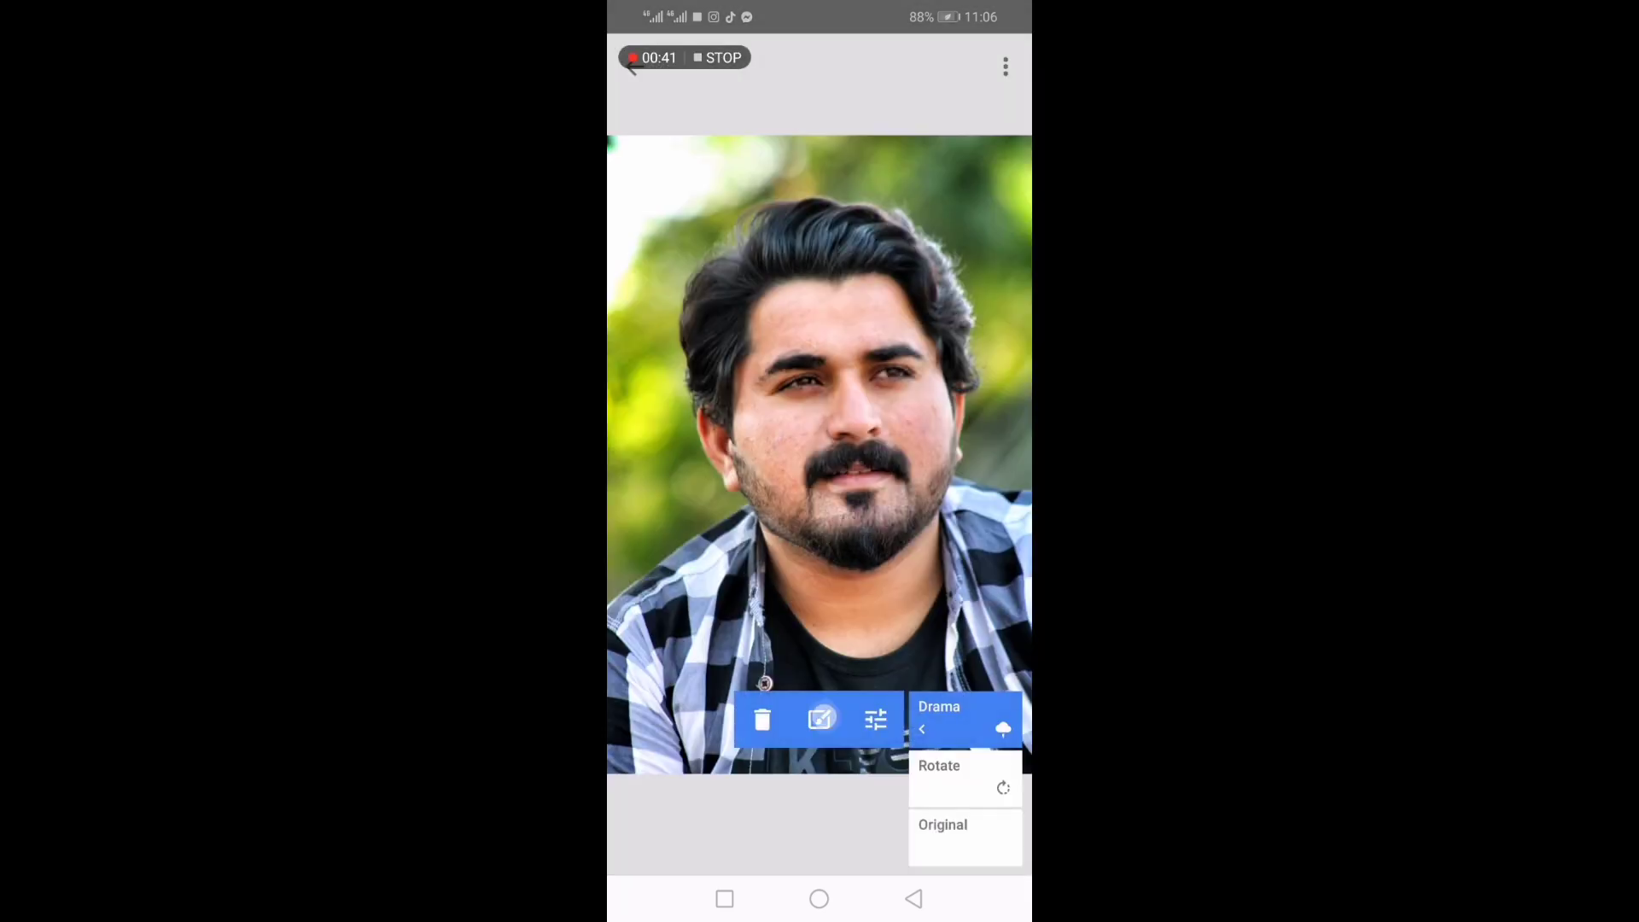
click(820, 719)
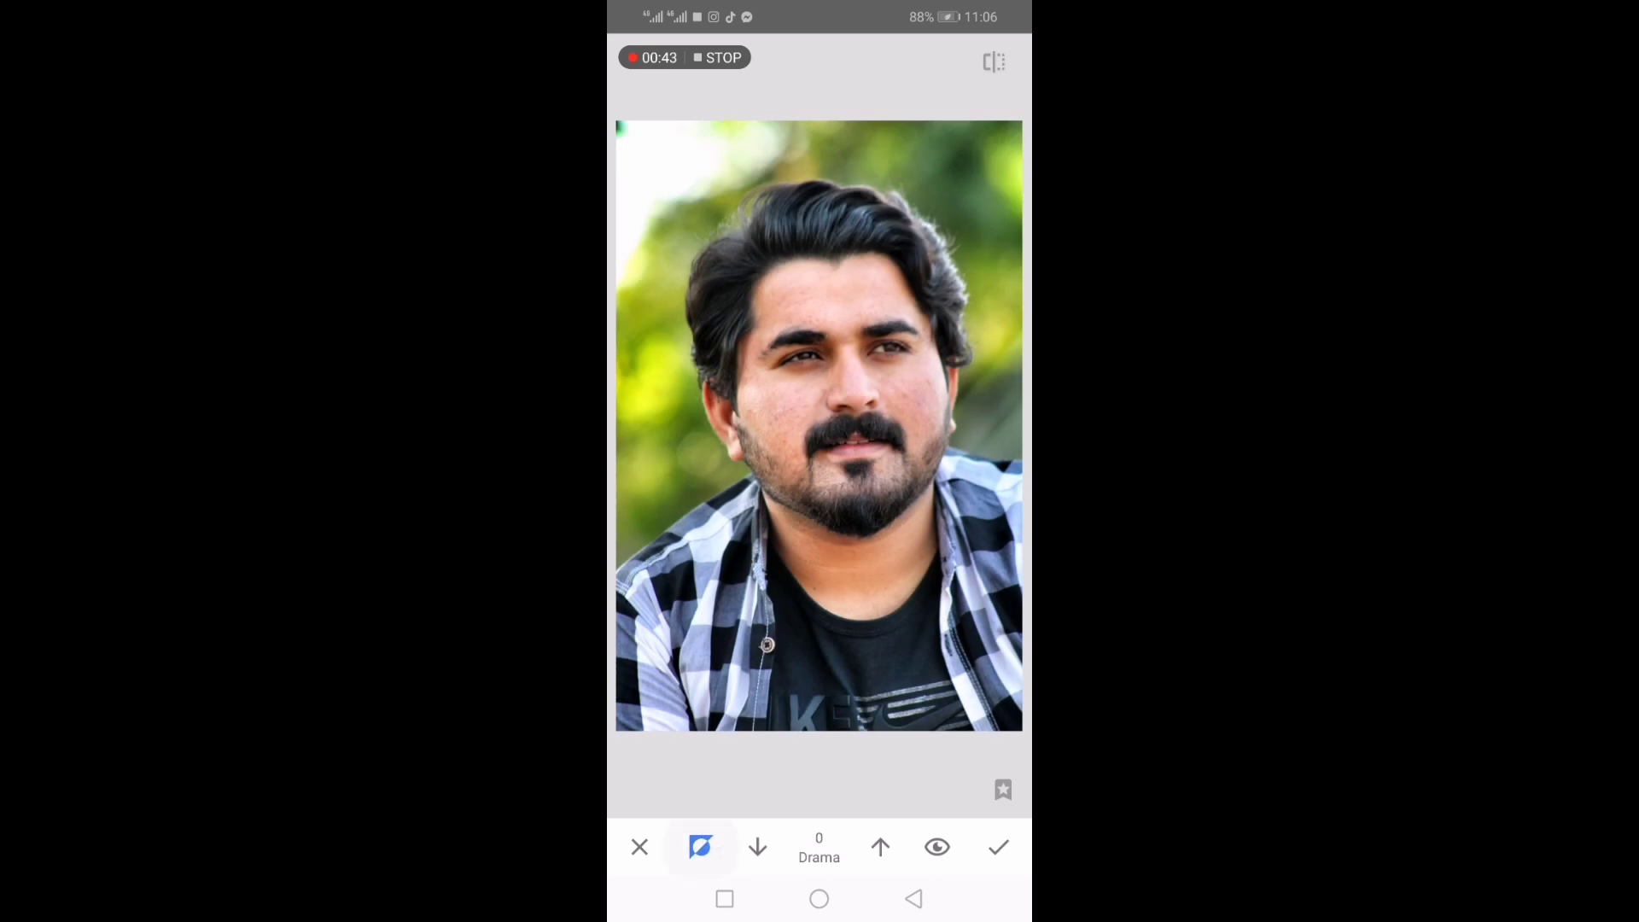
click(758, 844)
Paint Drama off the forehead, both cheeks, nose and neck, and keep the mask.
scroll(820, 427, up, 5)
scroll(820, 427, up, 2)
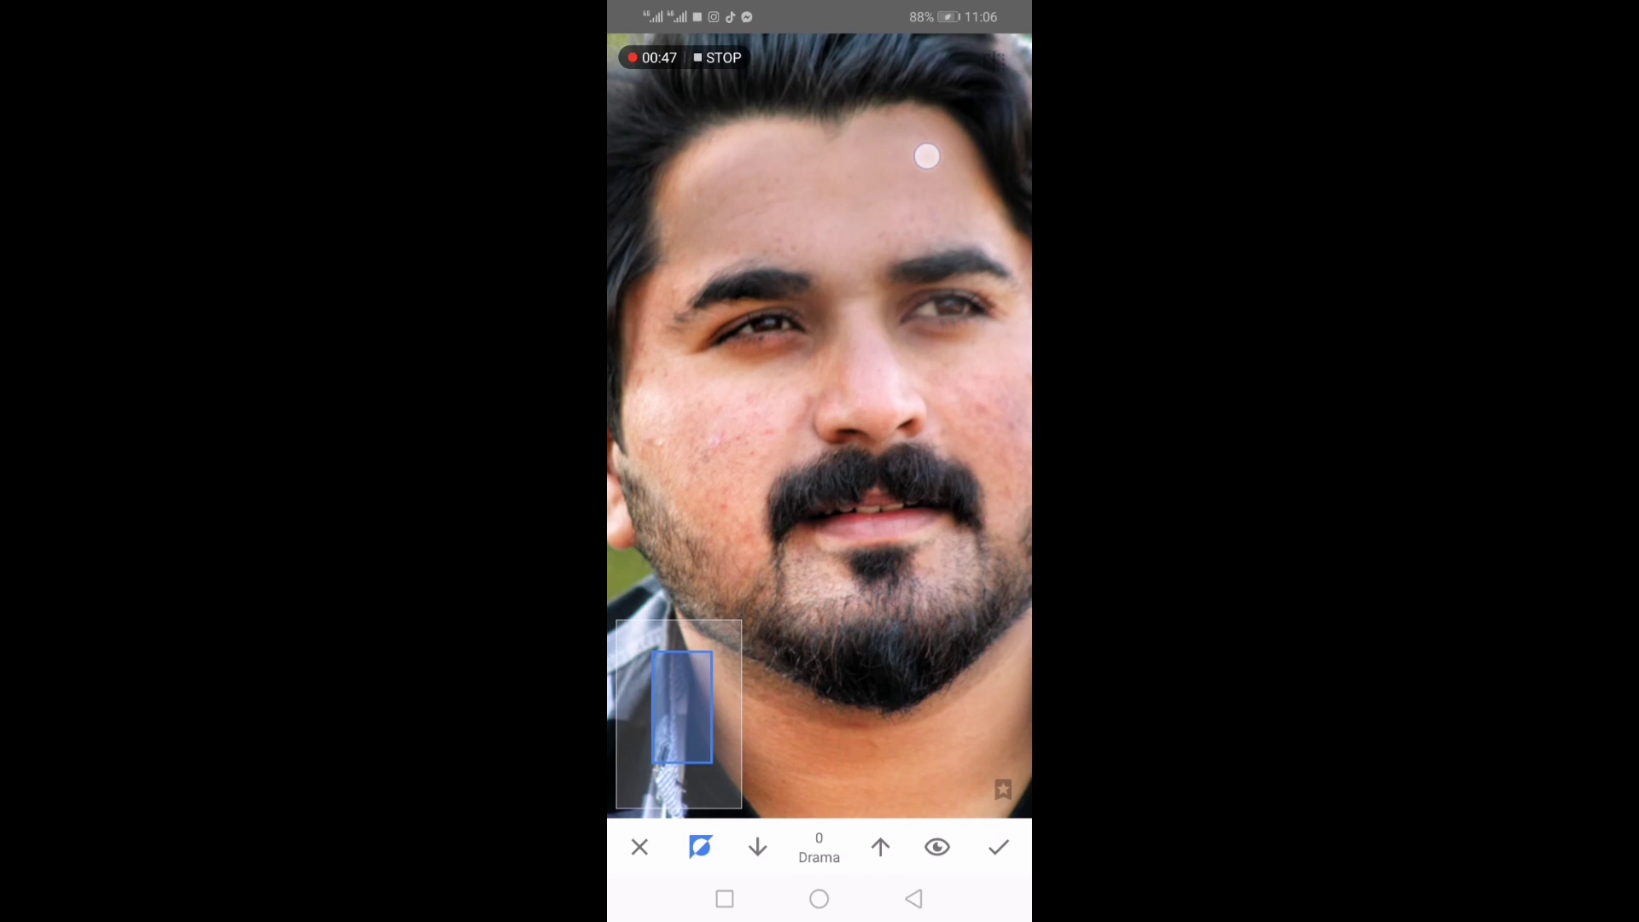
mouse_move(928, 271)
mouse_down()
mouse_move(684, 395)
mouse_move(678, 480)
mouse_move(868, 403)
mouse_up()
scroll(860, 520, right, 2)
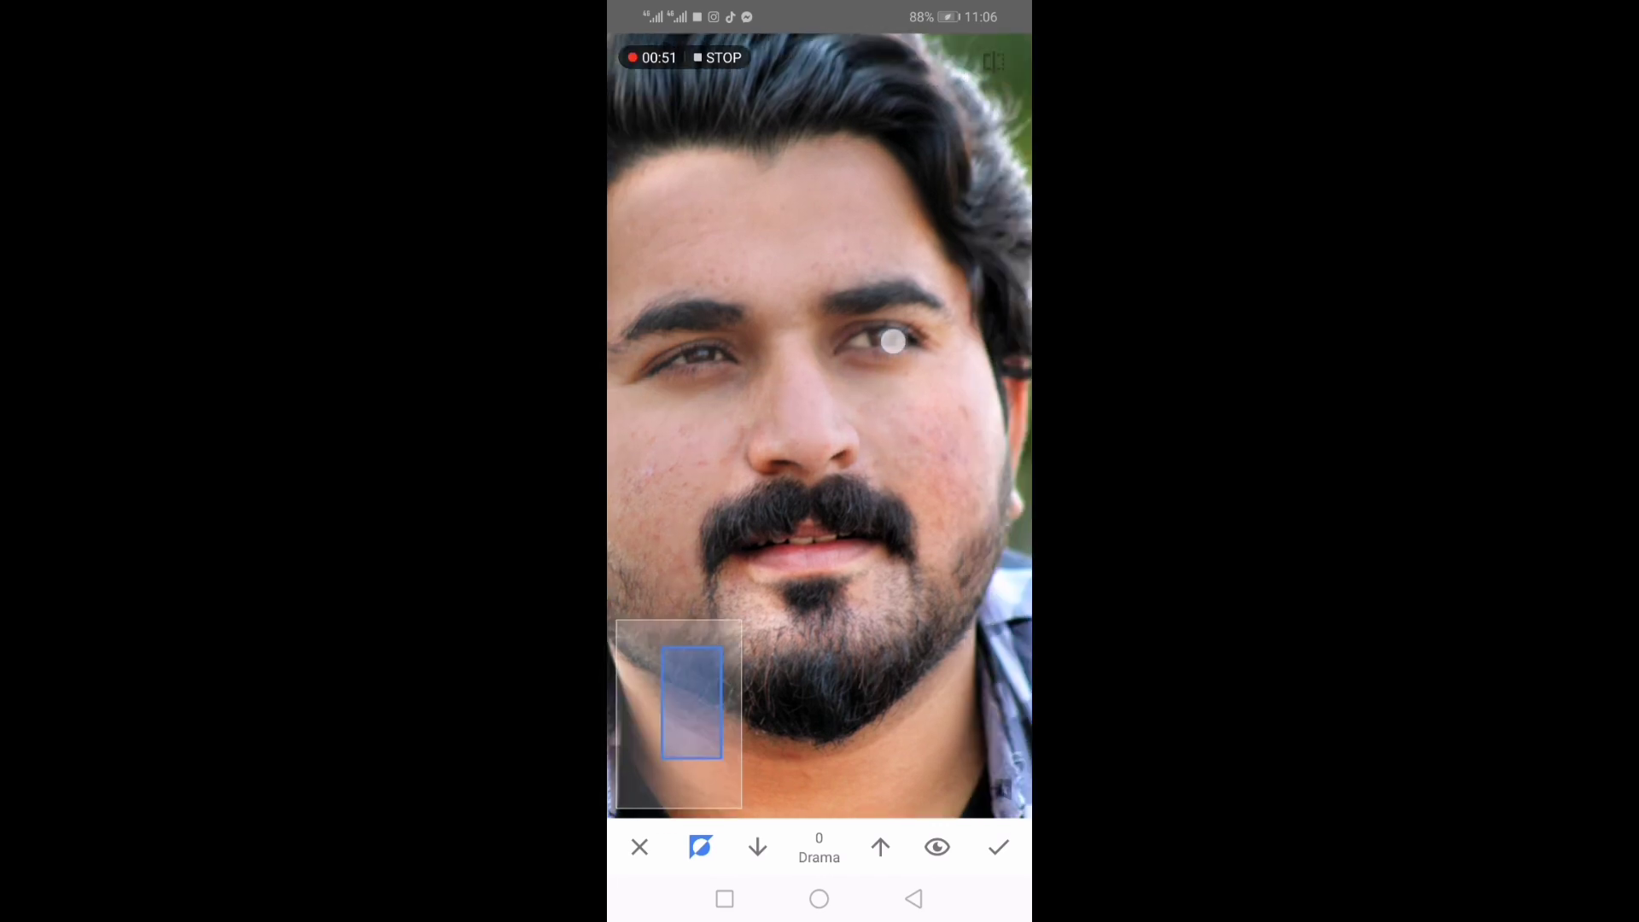
mouse_move(977, 464)
mouse_down()
mouse_move(882, 648)
mouse_move(783, 623)
mouse_move(694, 550)
mouse_move(775, 439)
mouse_up()
scroll(819, 427, down, 2)
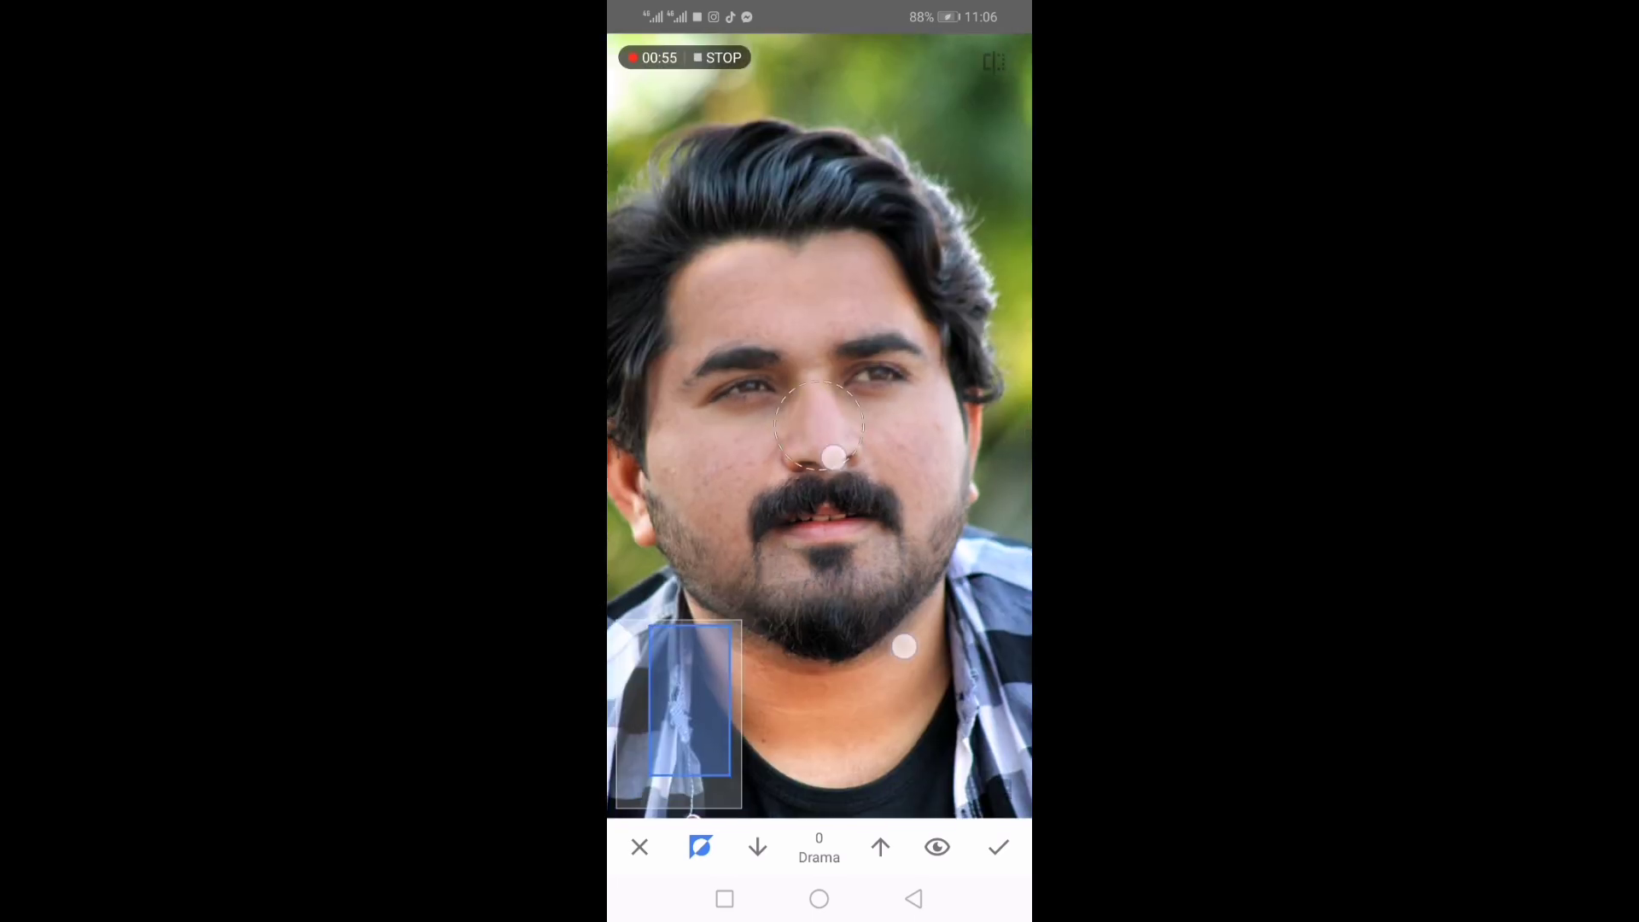
mouse_move(746, 549)
mouse_down()
mouse_move(809, 718)
mouse_move(688, 486)
mouse_move(834, 717)
mouse_move(878, 700)
mouse_move(786, 707)
mouse_move(651, 420)
mouse_move(623, 410)
mouse_move(750, 274)
mouse_move(944, 440)
mouse_up()
scroll(820, 427, down, 3)
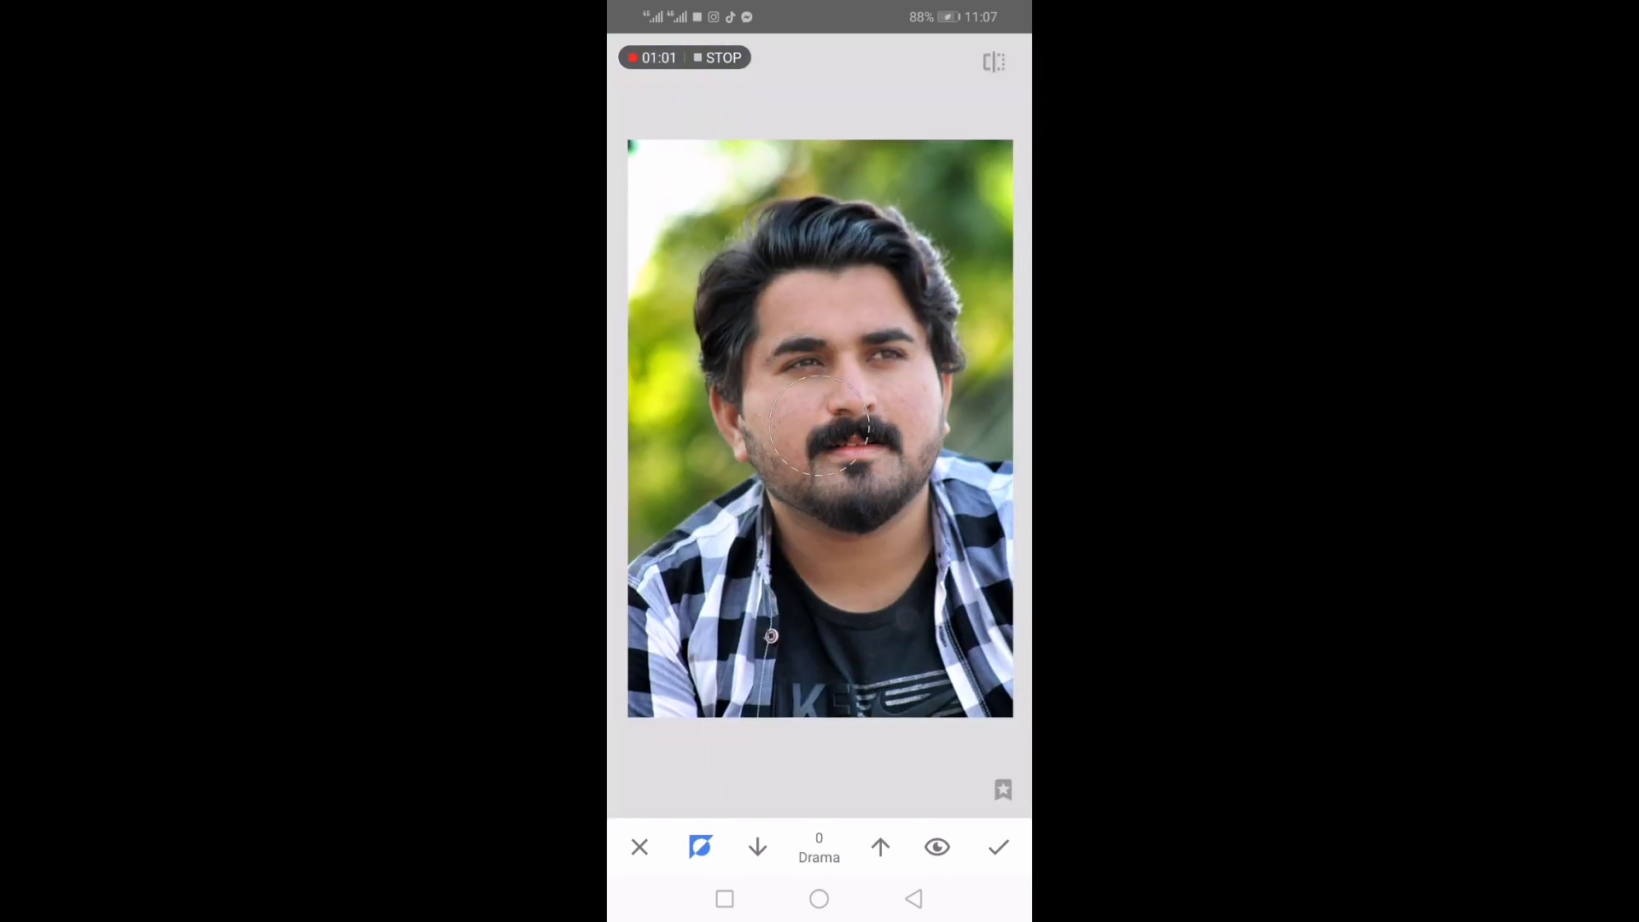
scroll(819, 427, up, 3)
mouse_move(835, 345)
mouse_down()
mouse_move(889, 197)
mouse_move(773, 468)
mouse_move(793, 581)
mouse_move(894, 615)
mouse_up()
scroll(820, 427, down, 3)
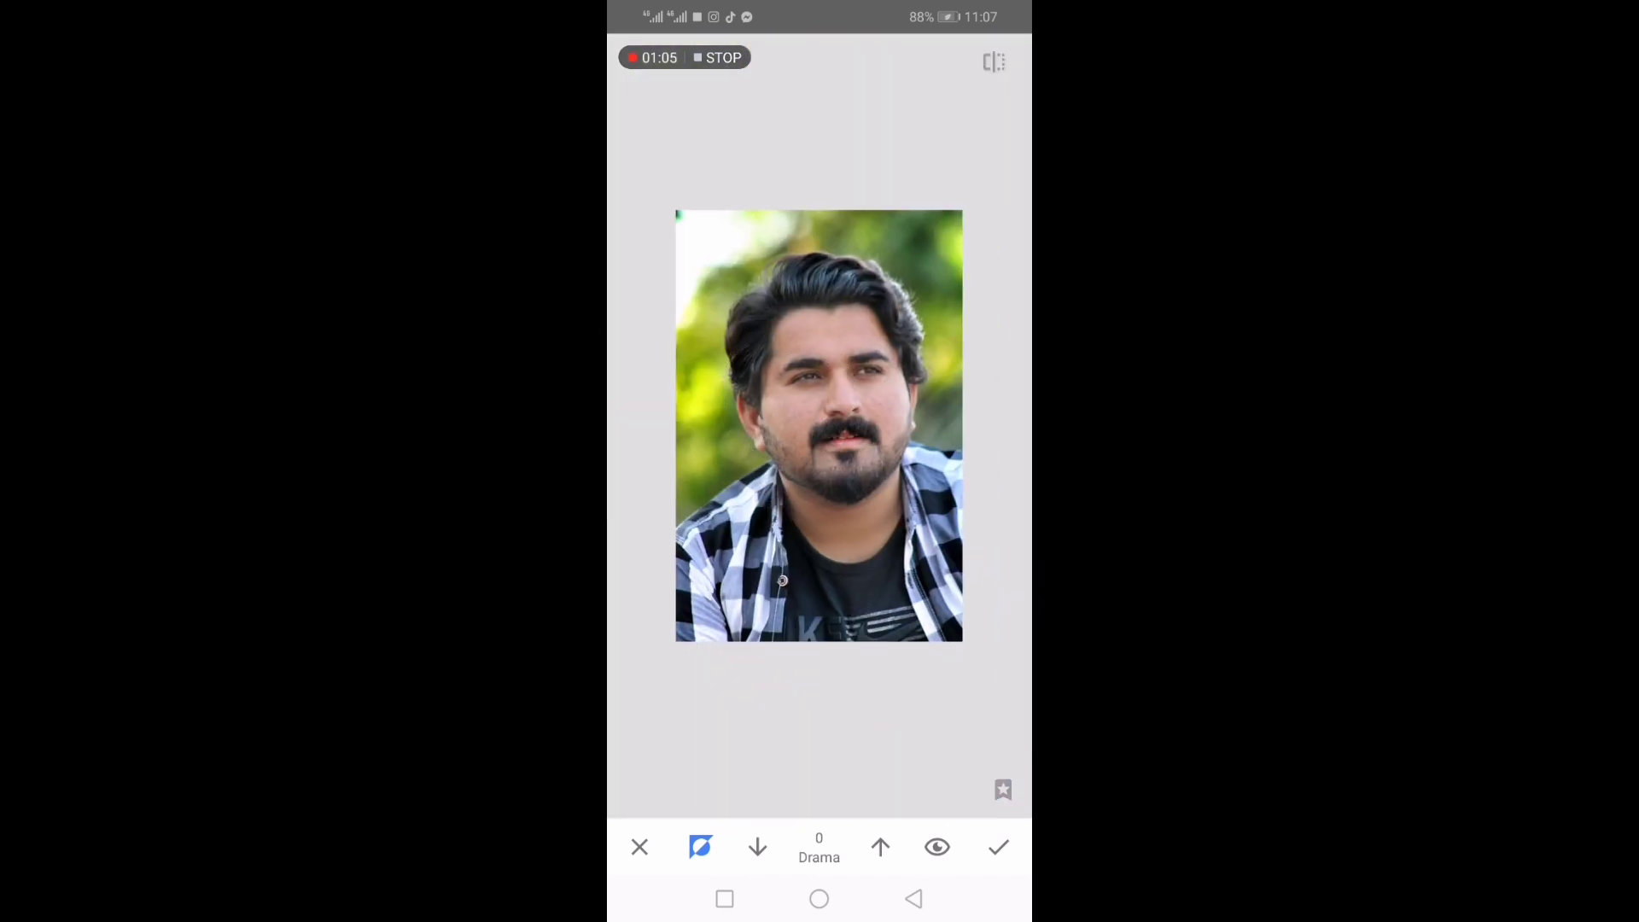
click(999, 845)
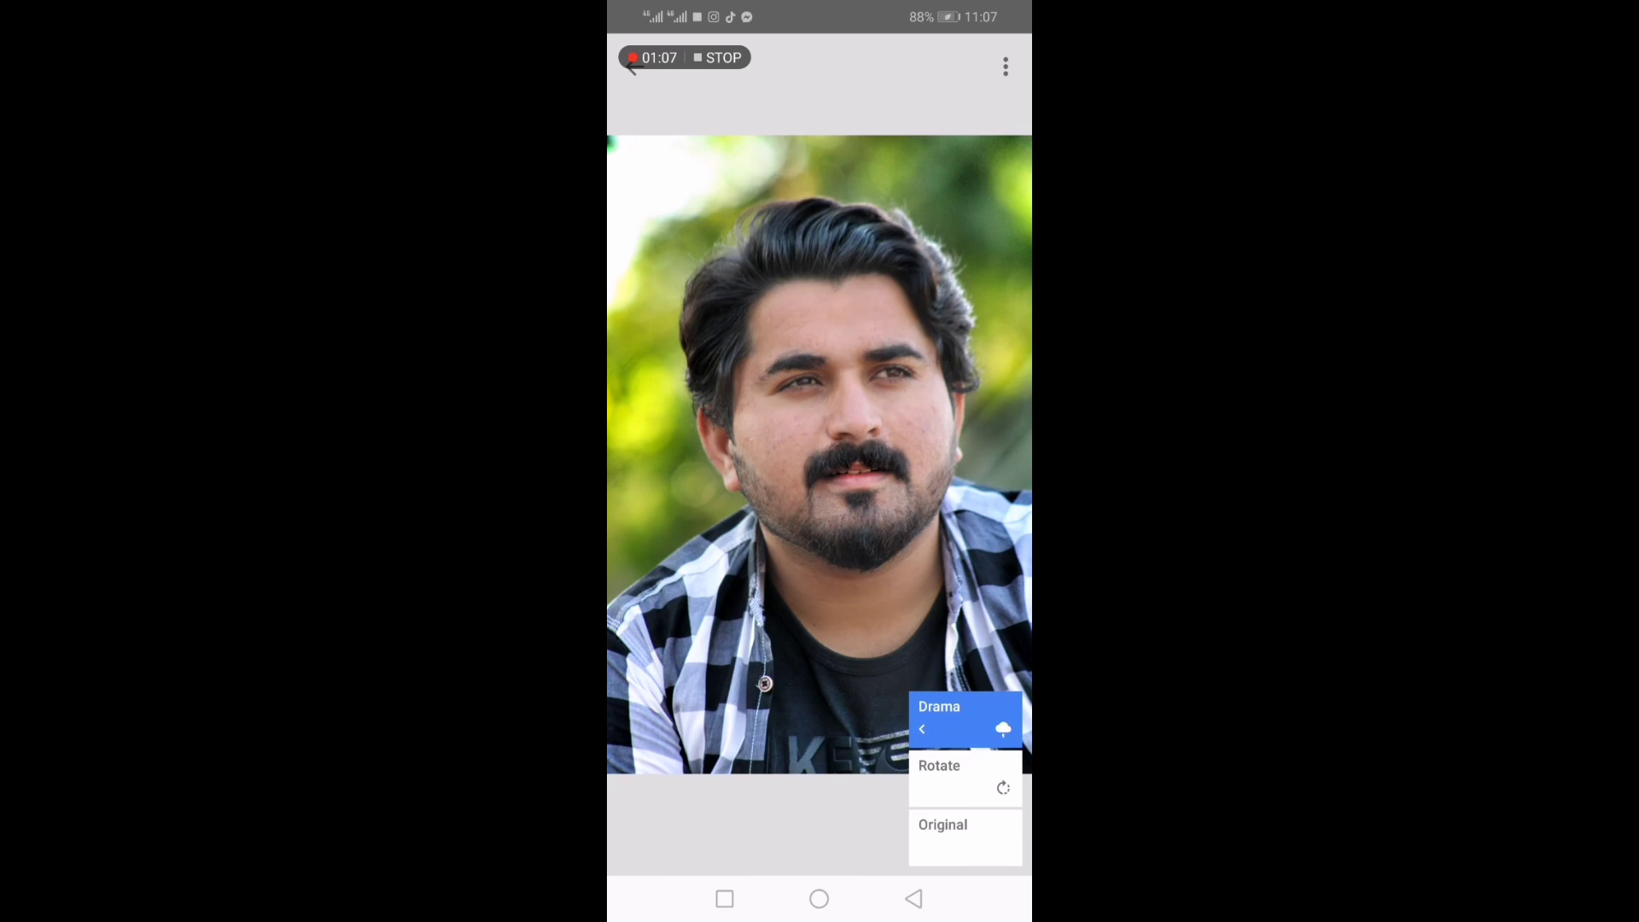
Add an enlarged Selective control point on the face with brightness raised to +65.
click(634, 67)
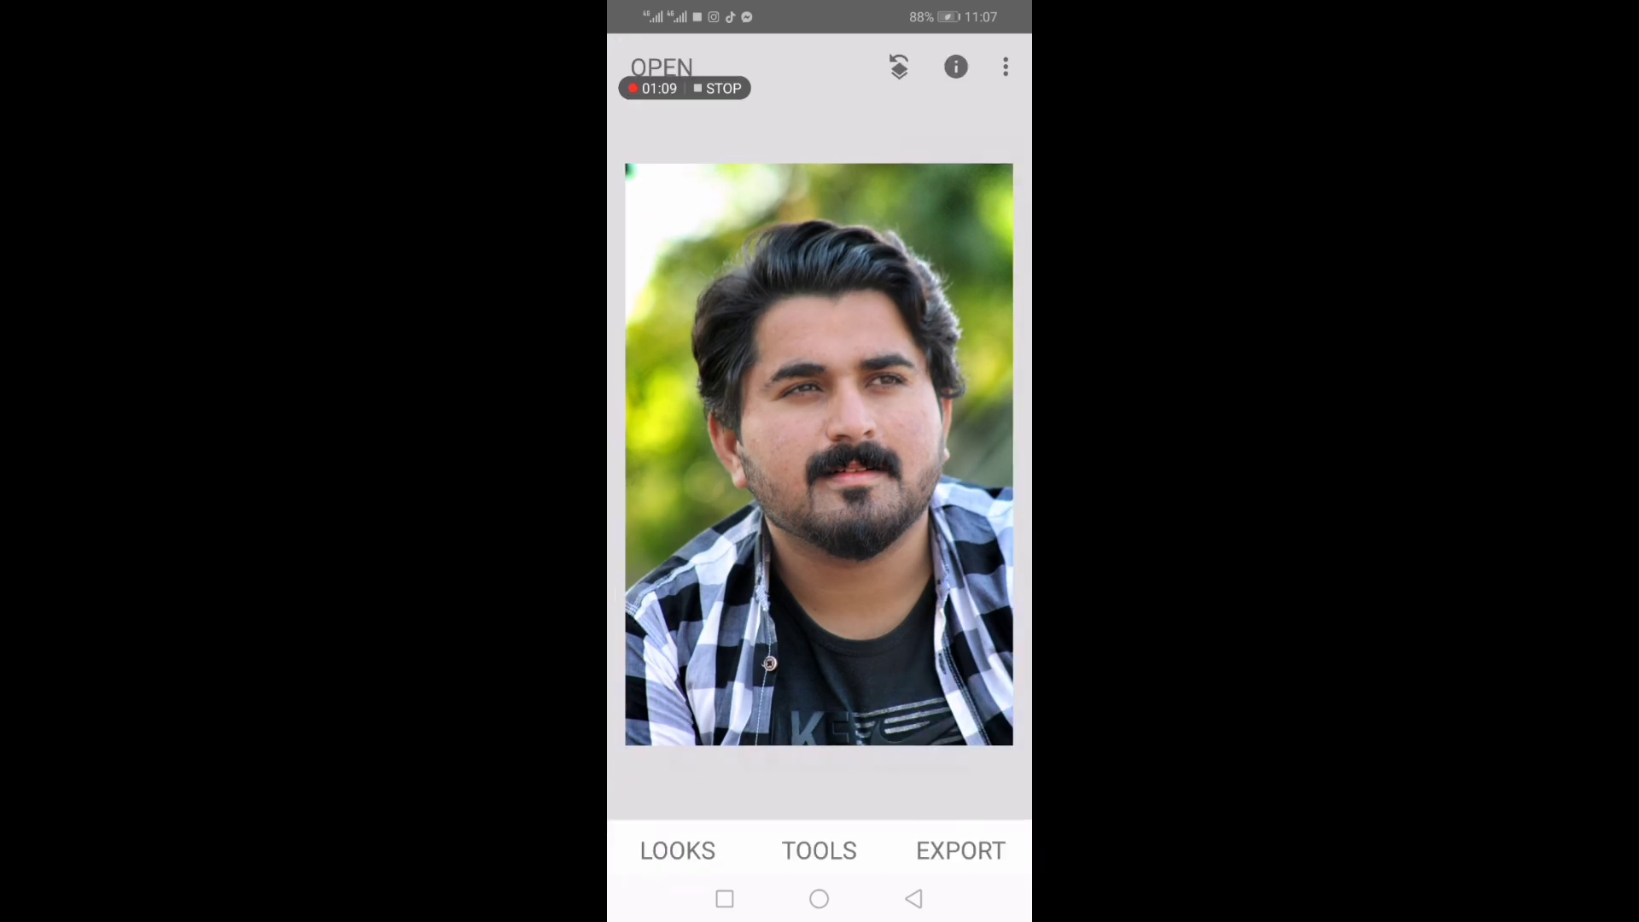
click(819, 851)
click(659, 525)
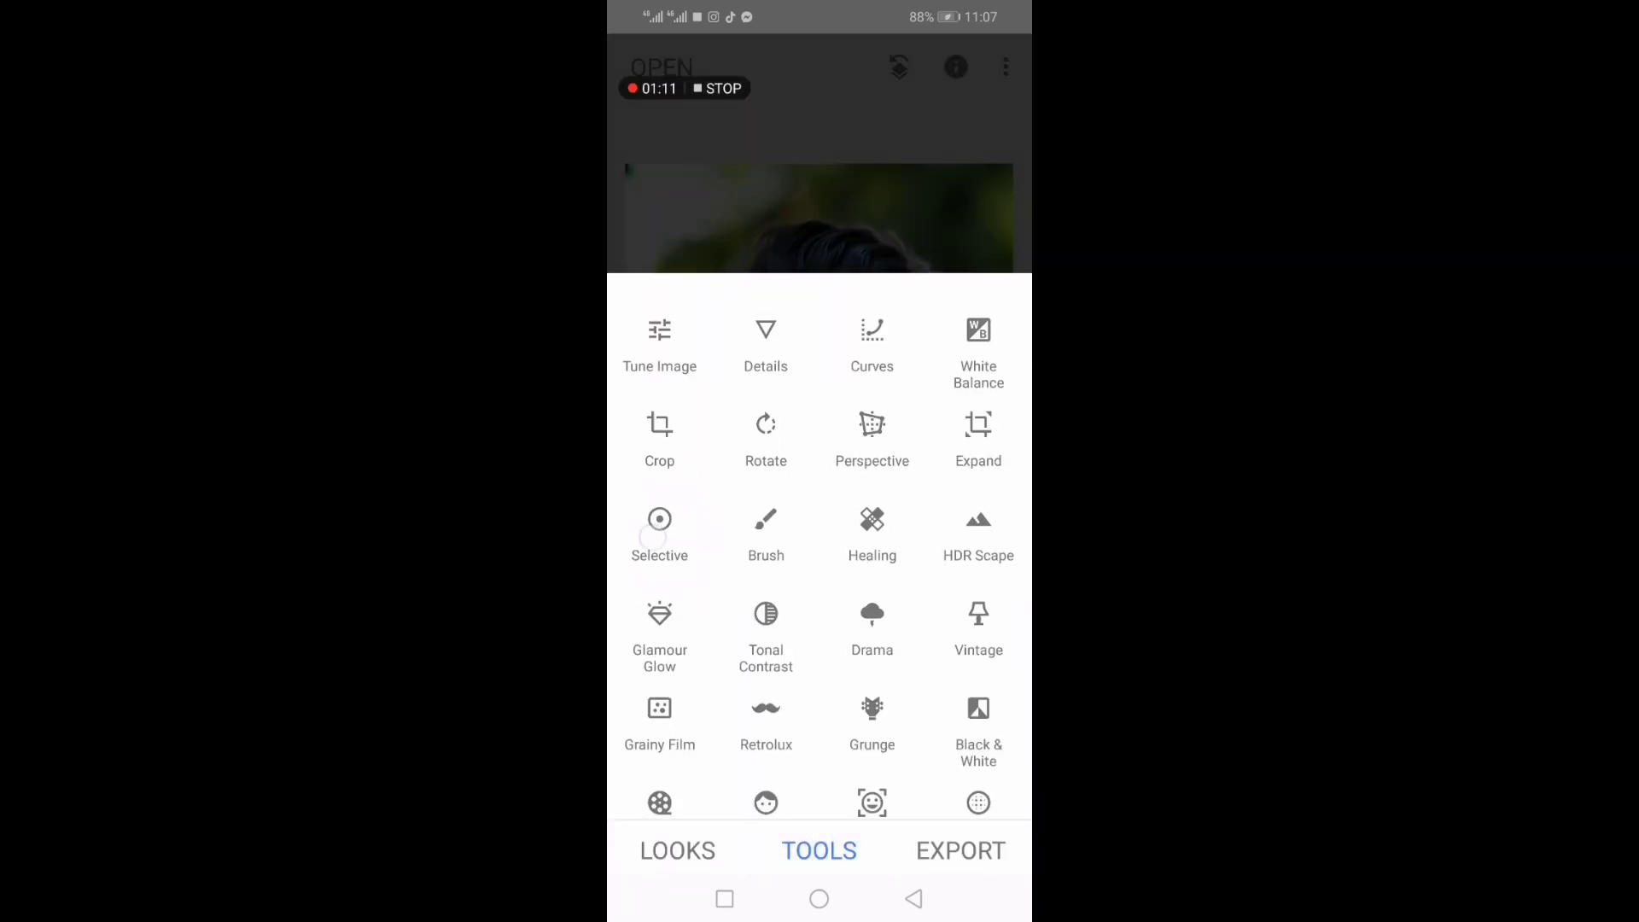
click(866, 515)
mouse_move(866, 515)
mouse_down()
mouse_move(850, 367)
mouse_move(876, 462)
mouse_up()
drag(842, 365, 848, 391)
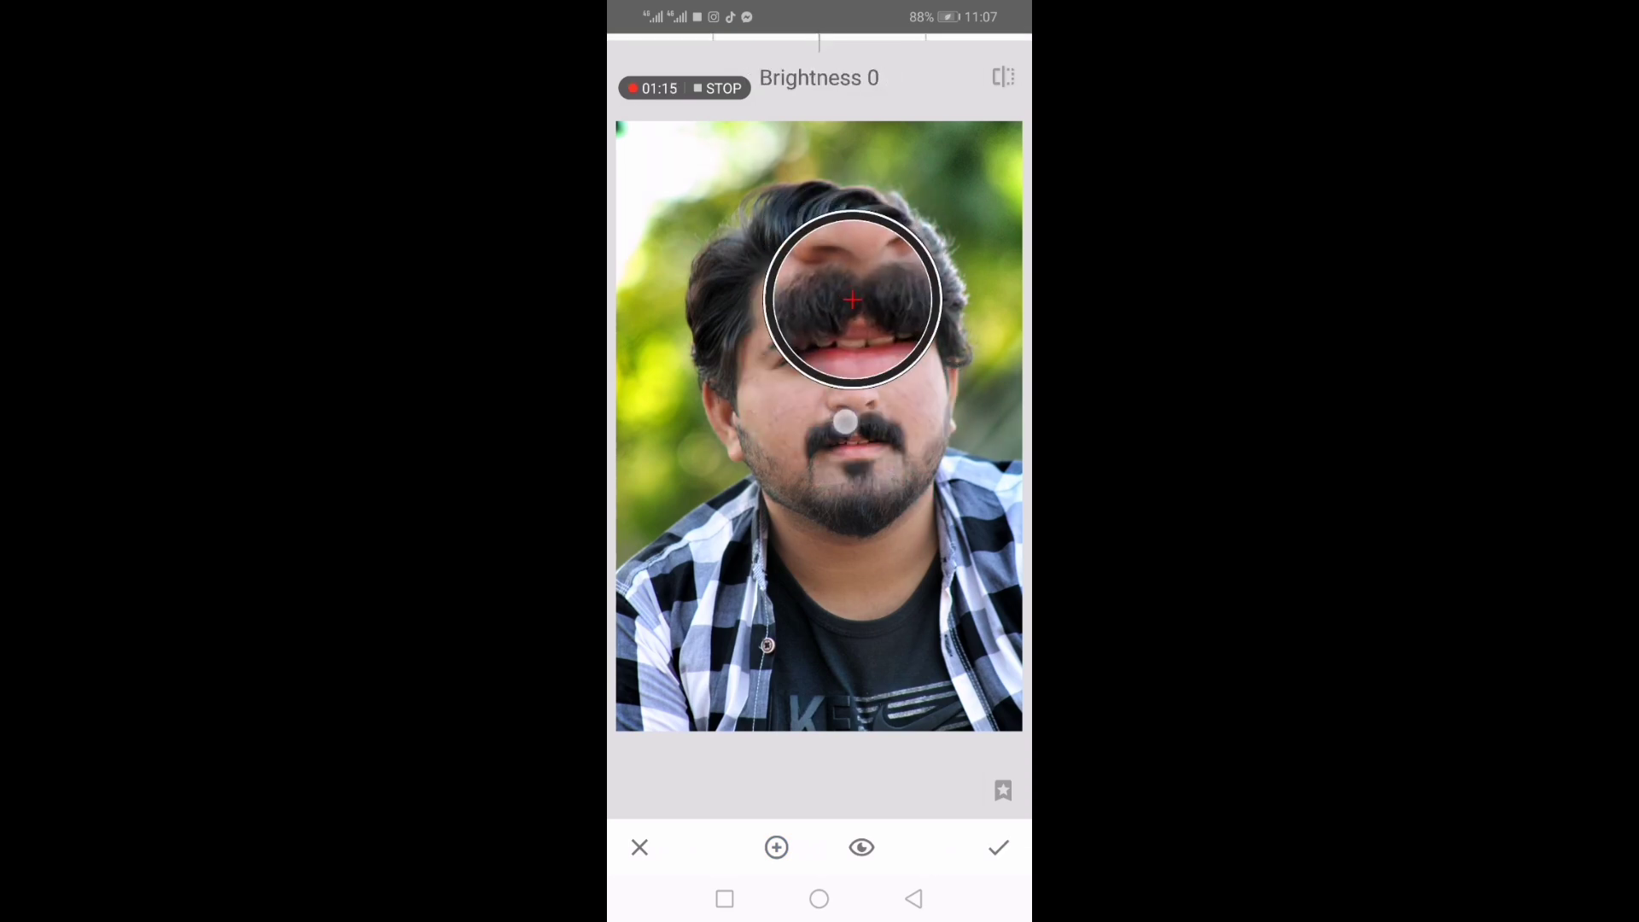
drag(820, 478, 717, 528)
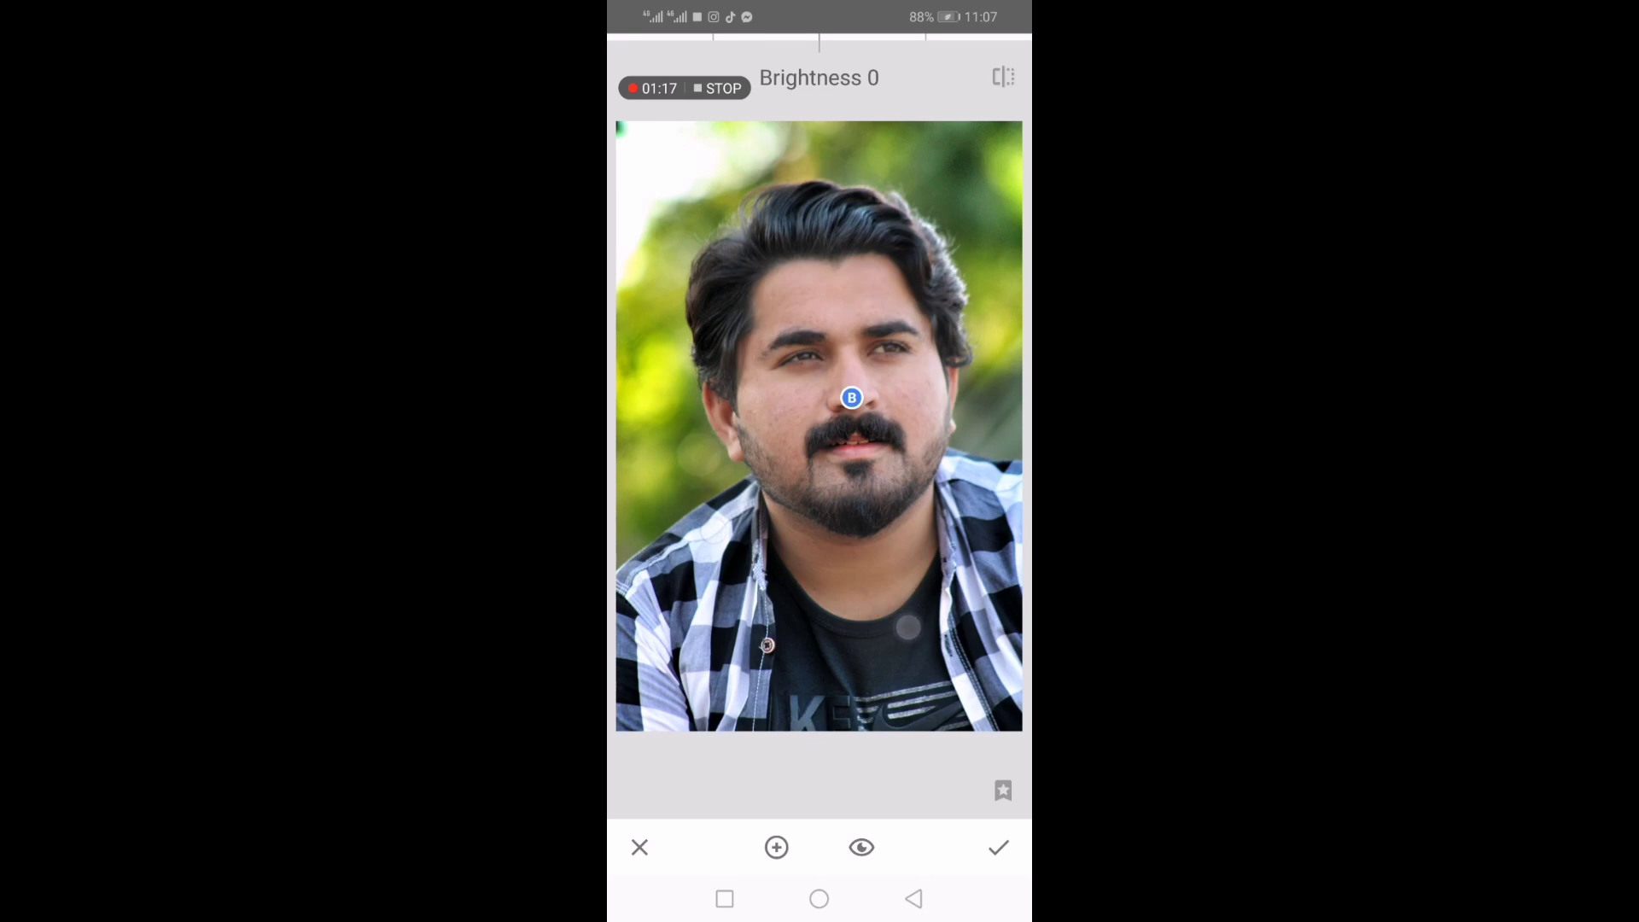
mouse_move(905, 624)
mouse_down()
mouse_move(944, 591)
mouse_move(901, 613)
mouse_move(899, 636)
mouse_up()
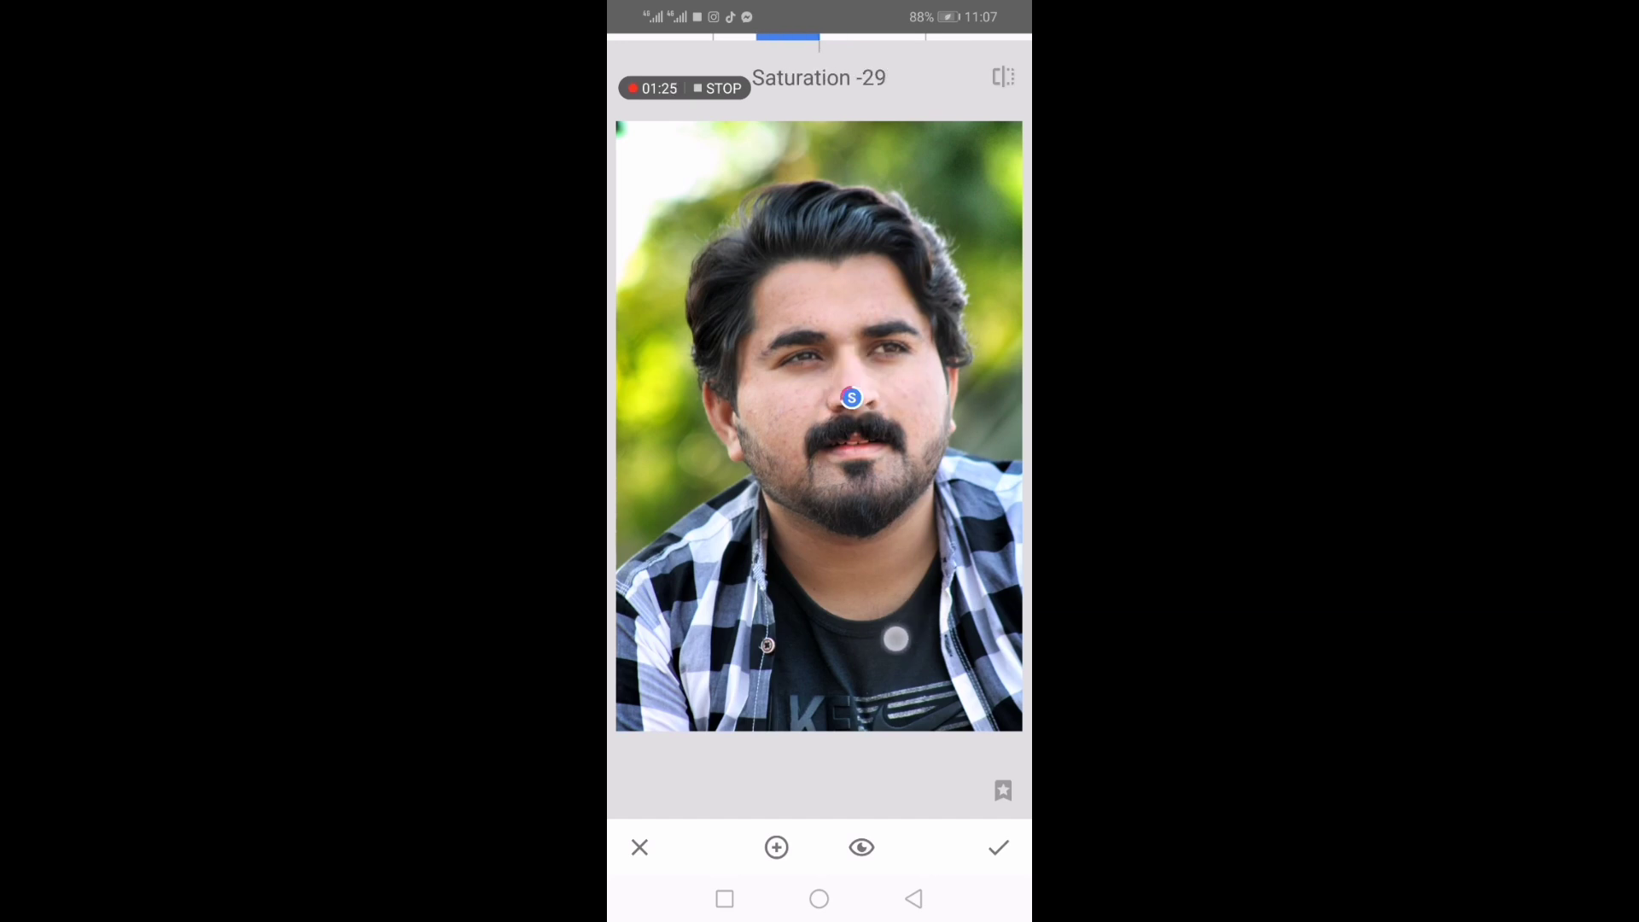
click(982, 839)
Add a second Selective point on the neck with contrast +34 and saturation -15.
click(930, 834)
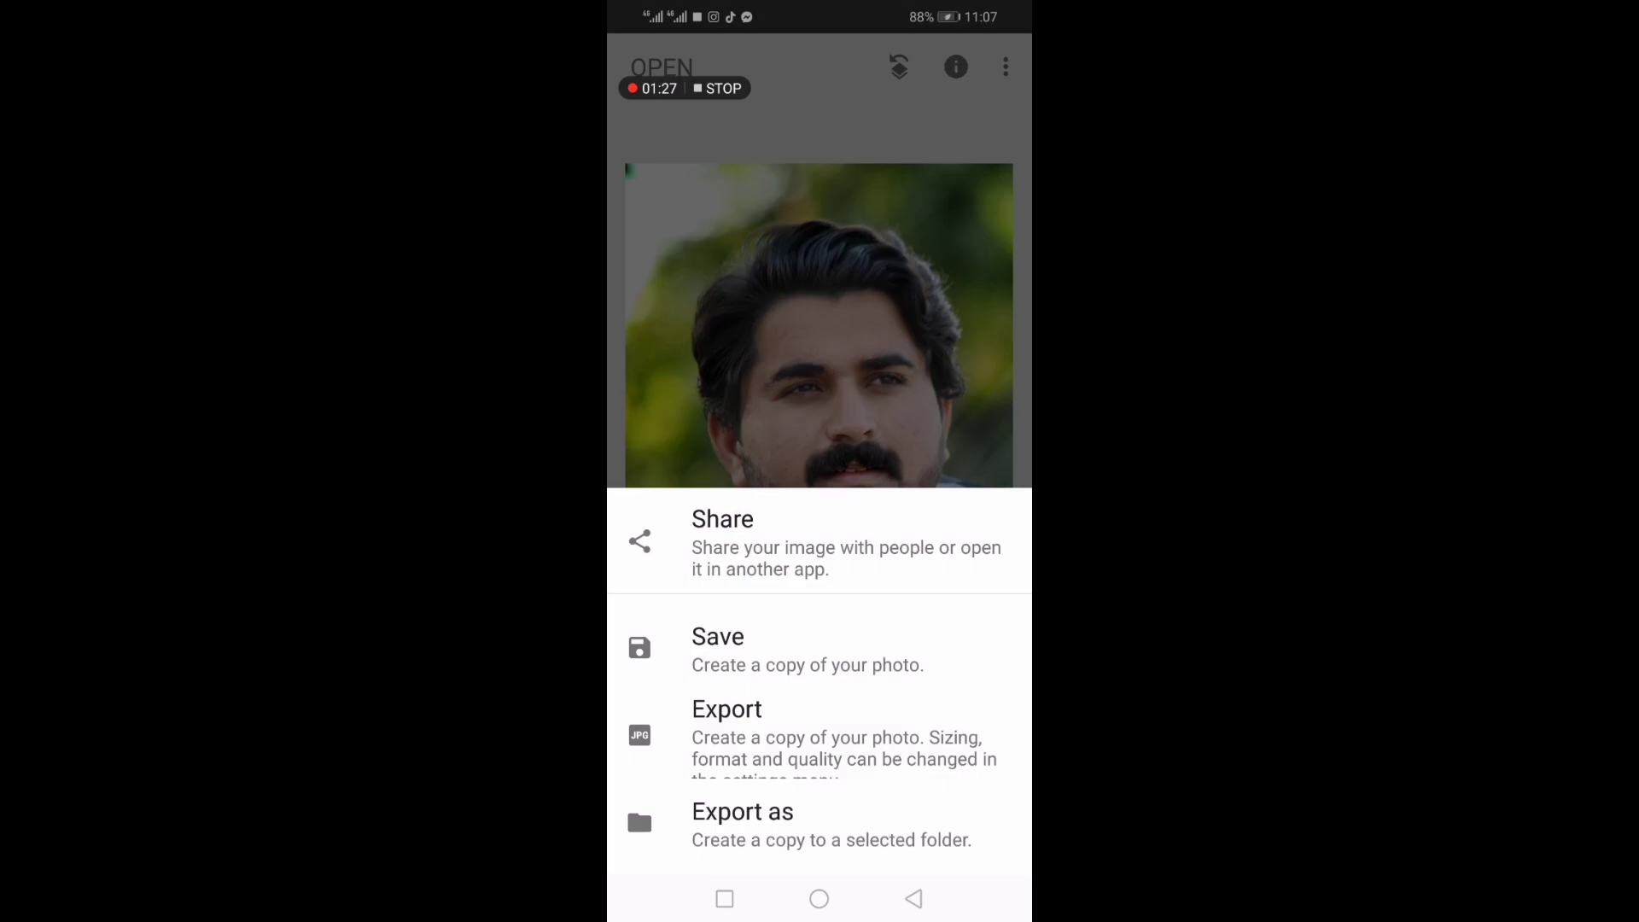
click(820, 171)
click(819, 847)
click(658, 521)
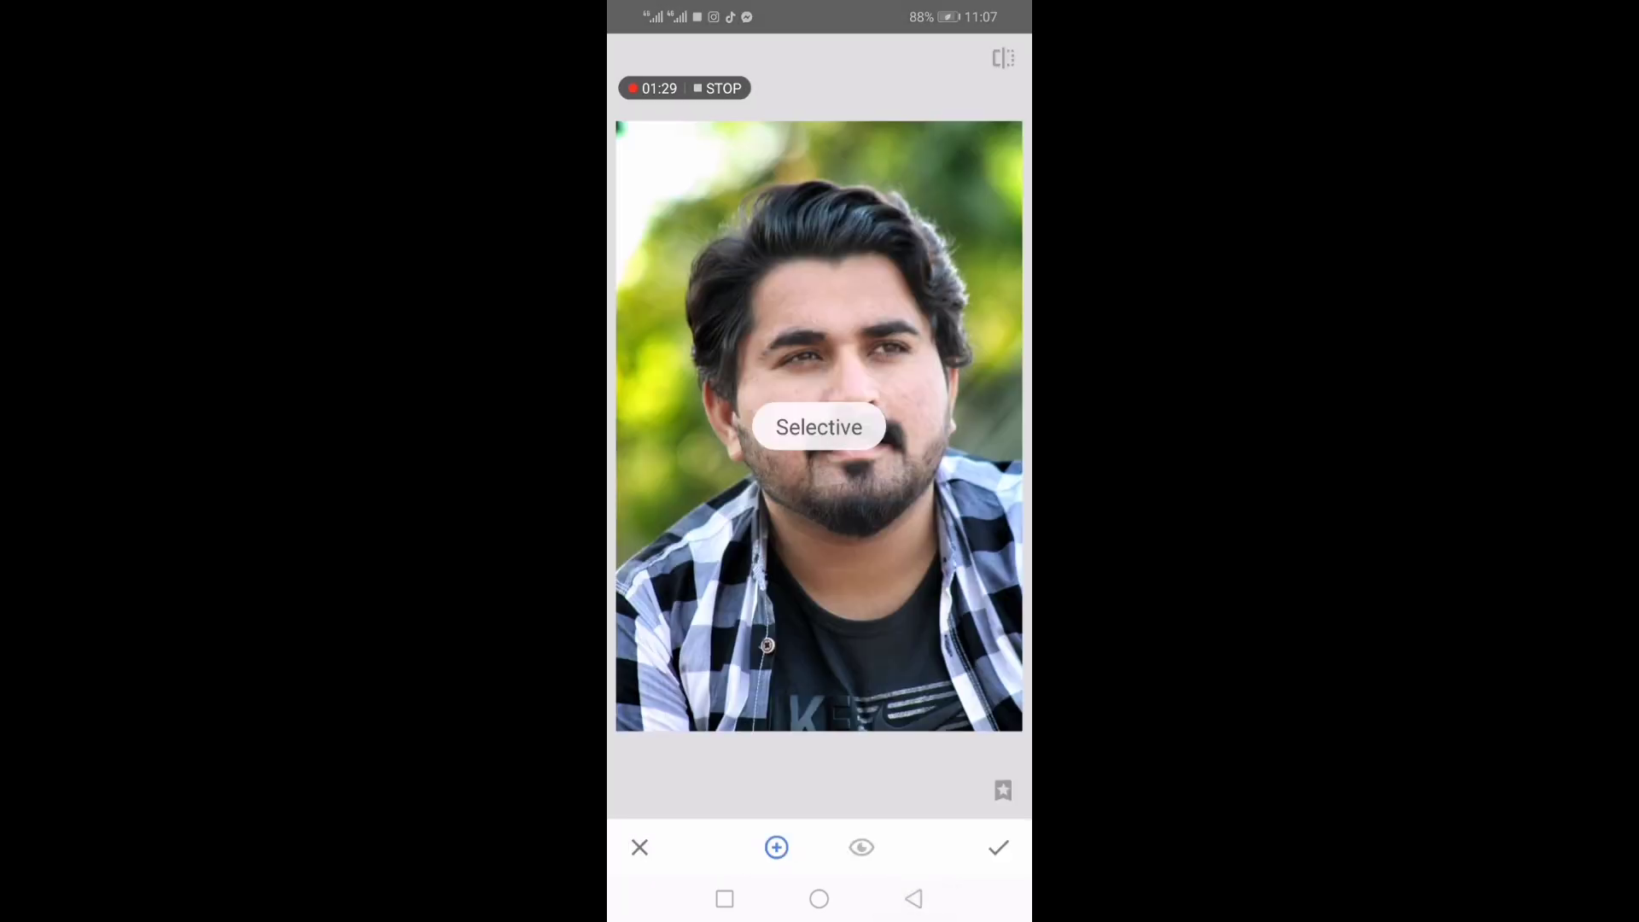
click(846, 578)
mouse_move(900, 655)
mouse_down()
mouse_move(948, 667)
mouse_move(990, 643)
mouse_move(921, 645)
mouse_up()
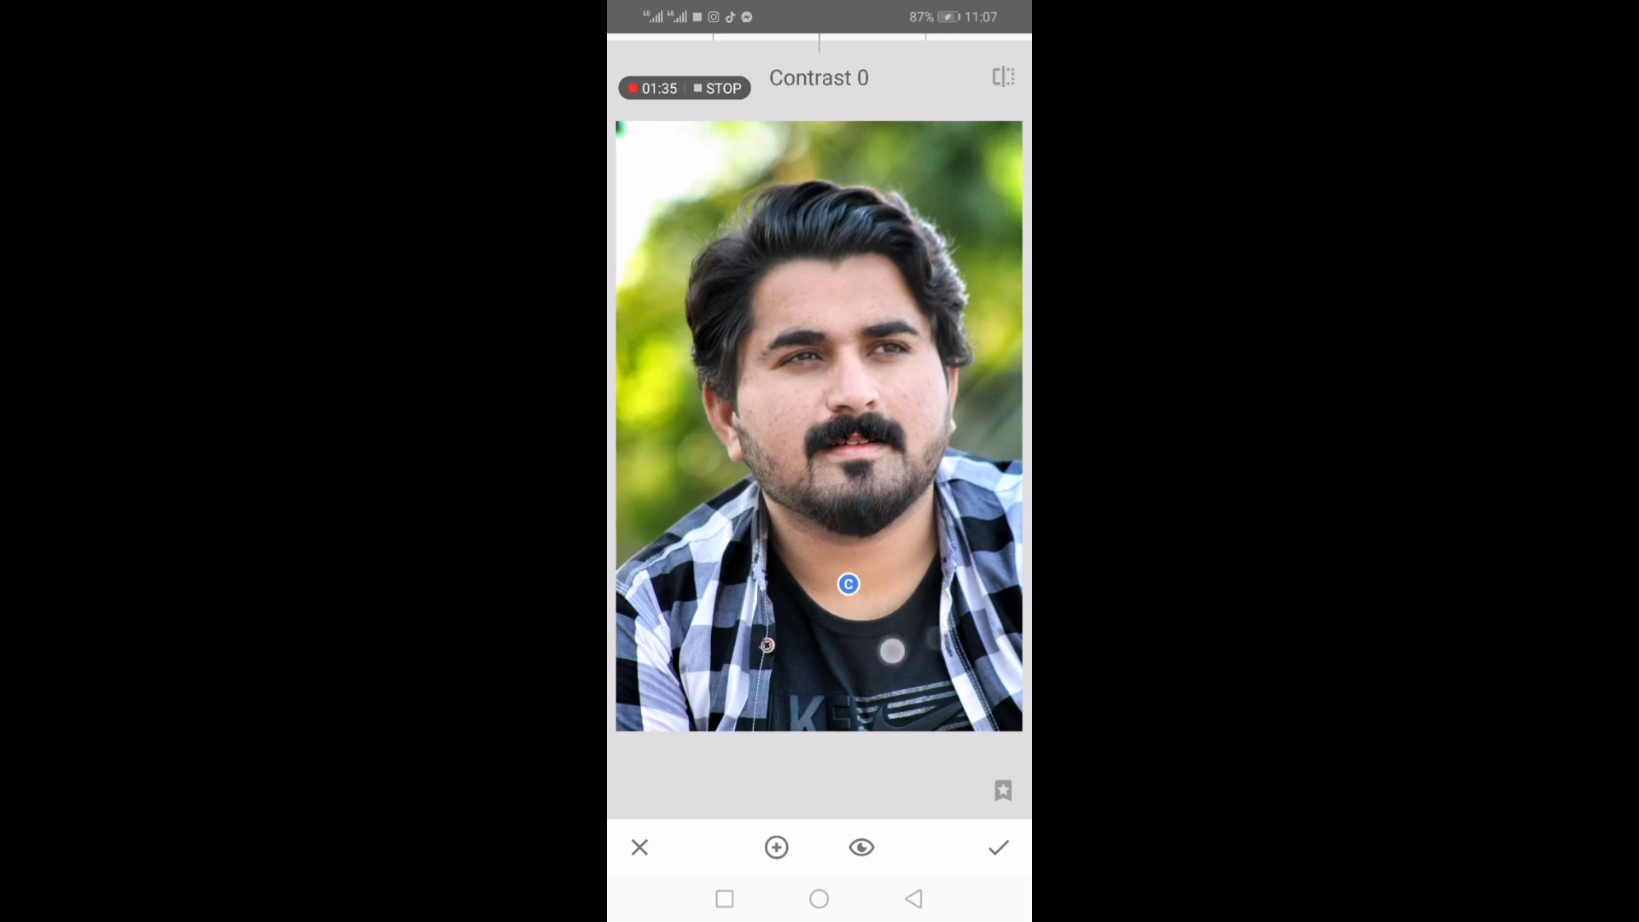
click(849, 584)
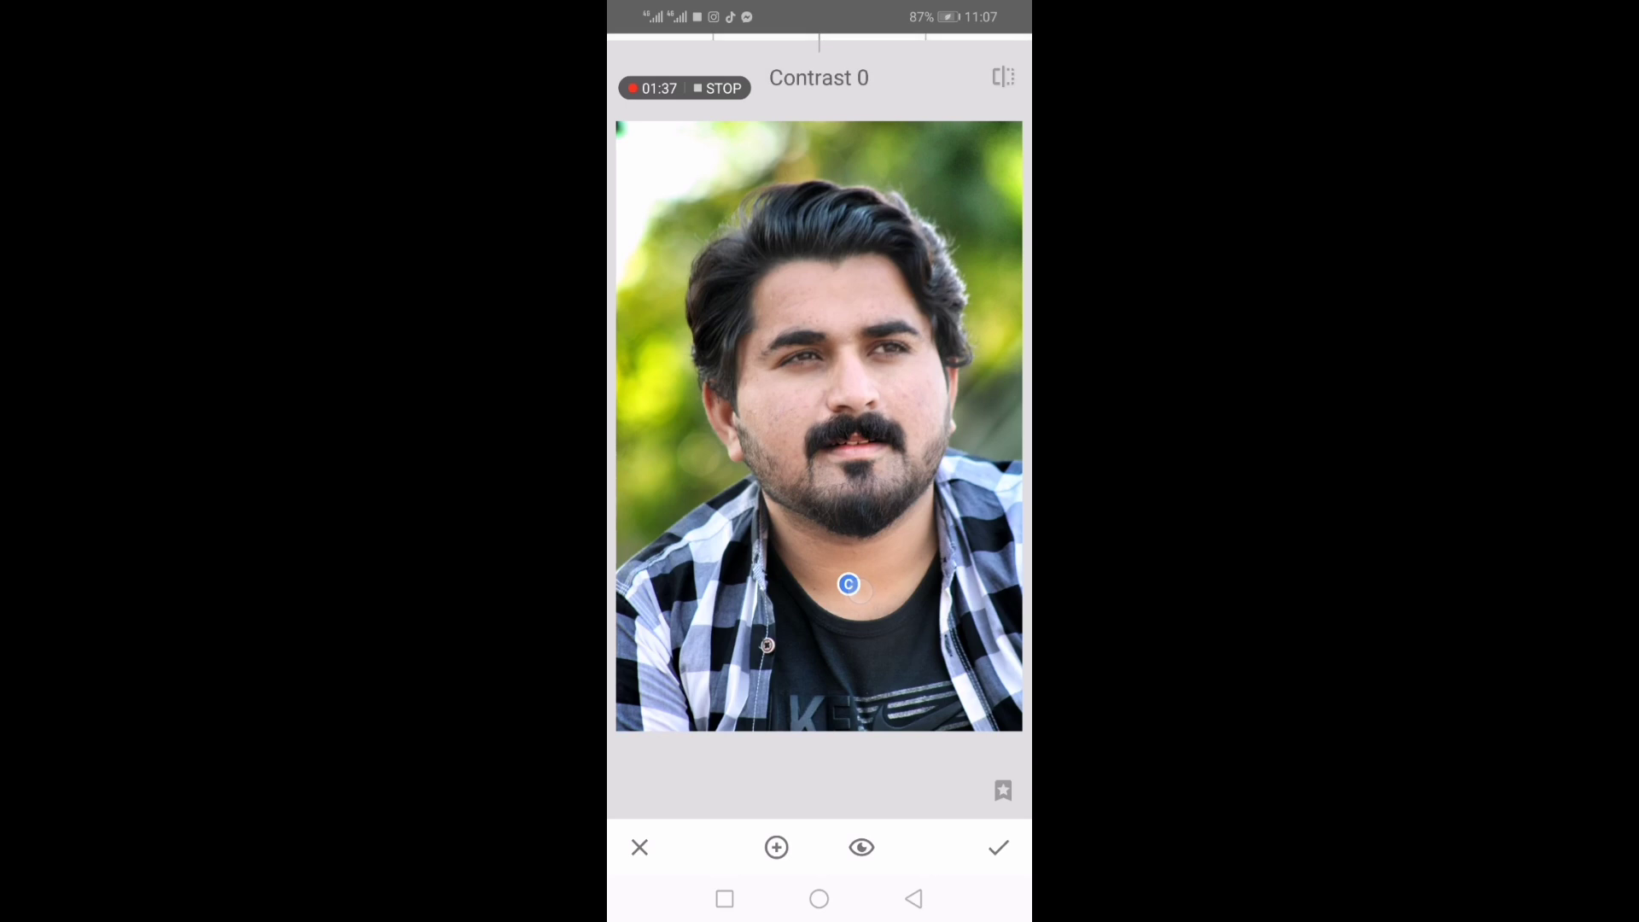
click(934, 641)
mouse_move(874, 661)
mouse_down()
mouse_move(929, 668)
mouse_move(886, 666)
mouse_move(896, 636)
mouse_move(909, 646)
mouse_up()
click(998, 847)
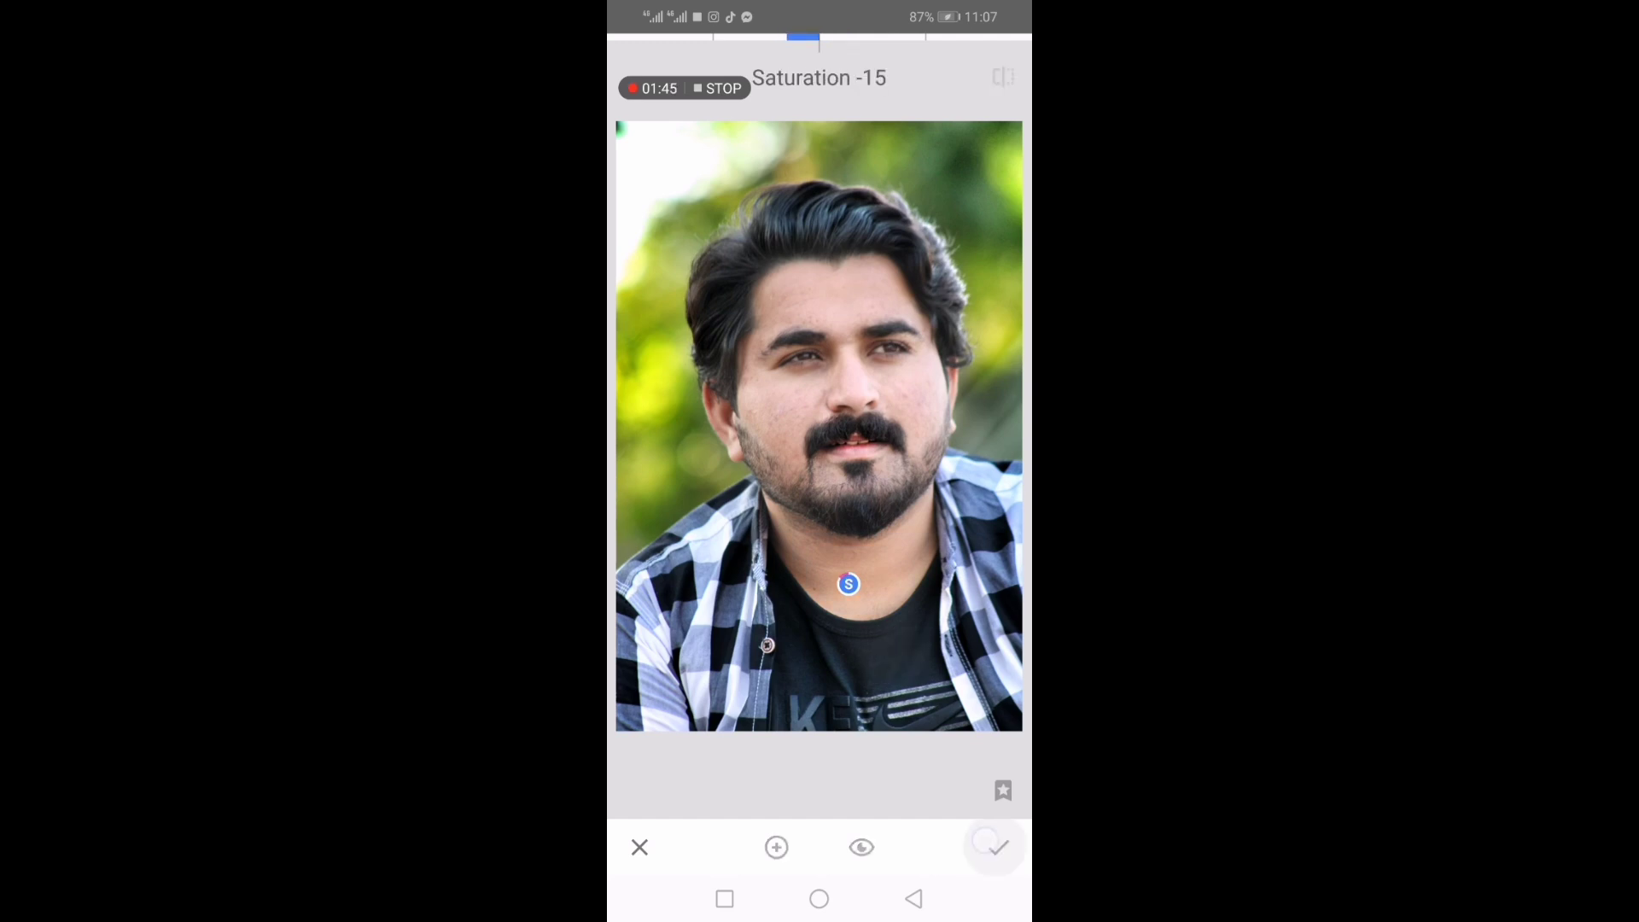
Add a thin white frame of width -27 around the portrait.
click(939, 646)
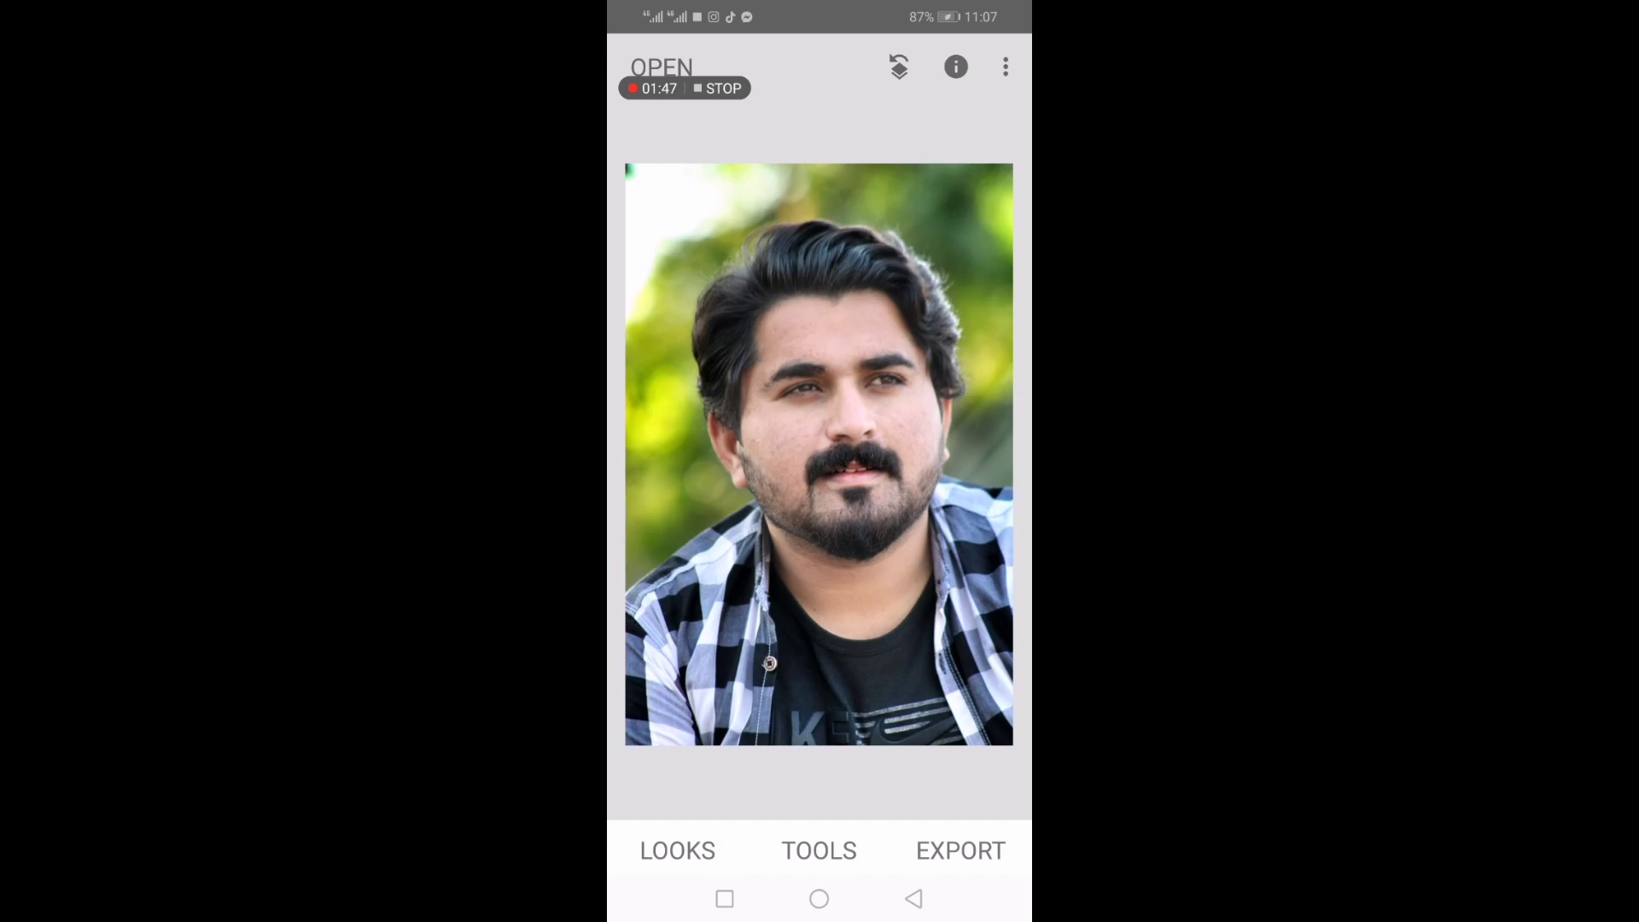
click(823, 841)
mouse_move(922, 689)
mouse_down()
mouse_move(922, 568)
mouse_move(911, 624)
mouse_up()
click(986, 738)
click(998, 850)
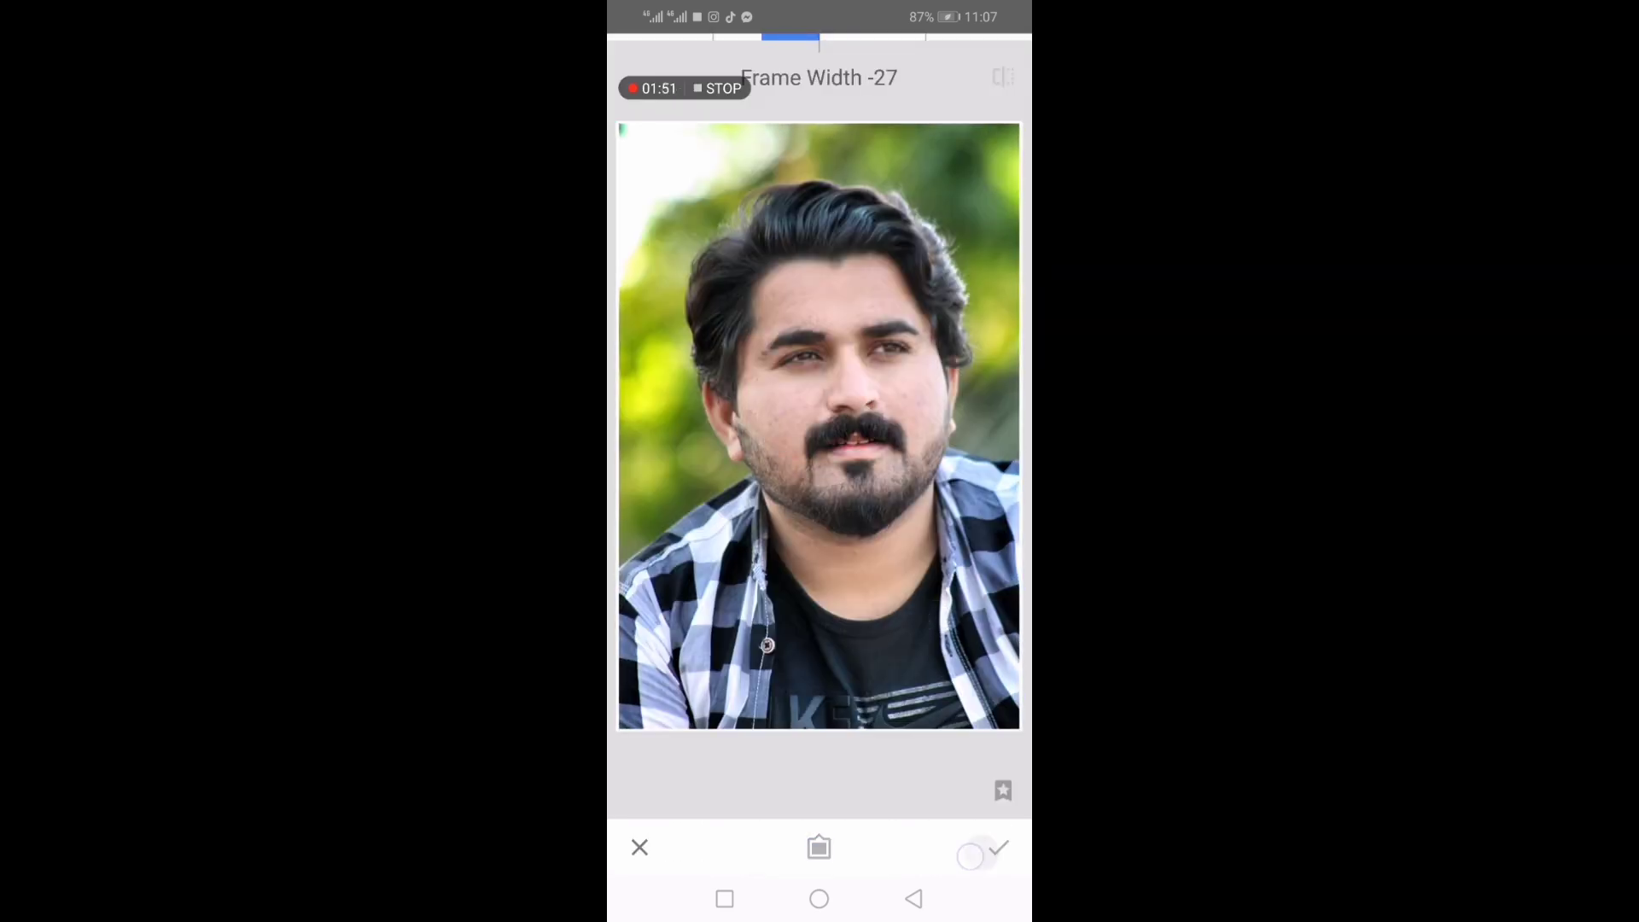
Compare against the original, then save a copy of the edited portrait.
click(960, 672)
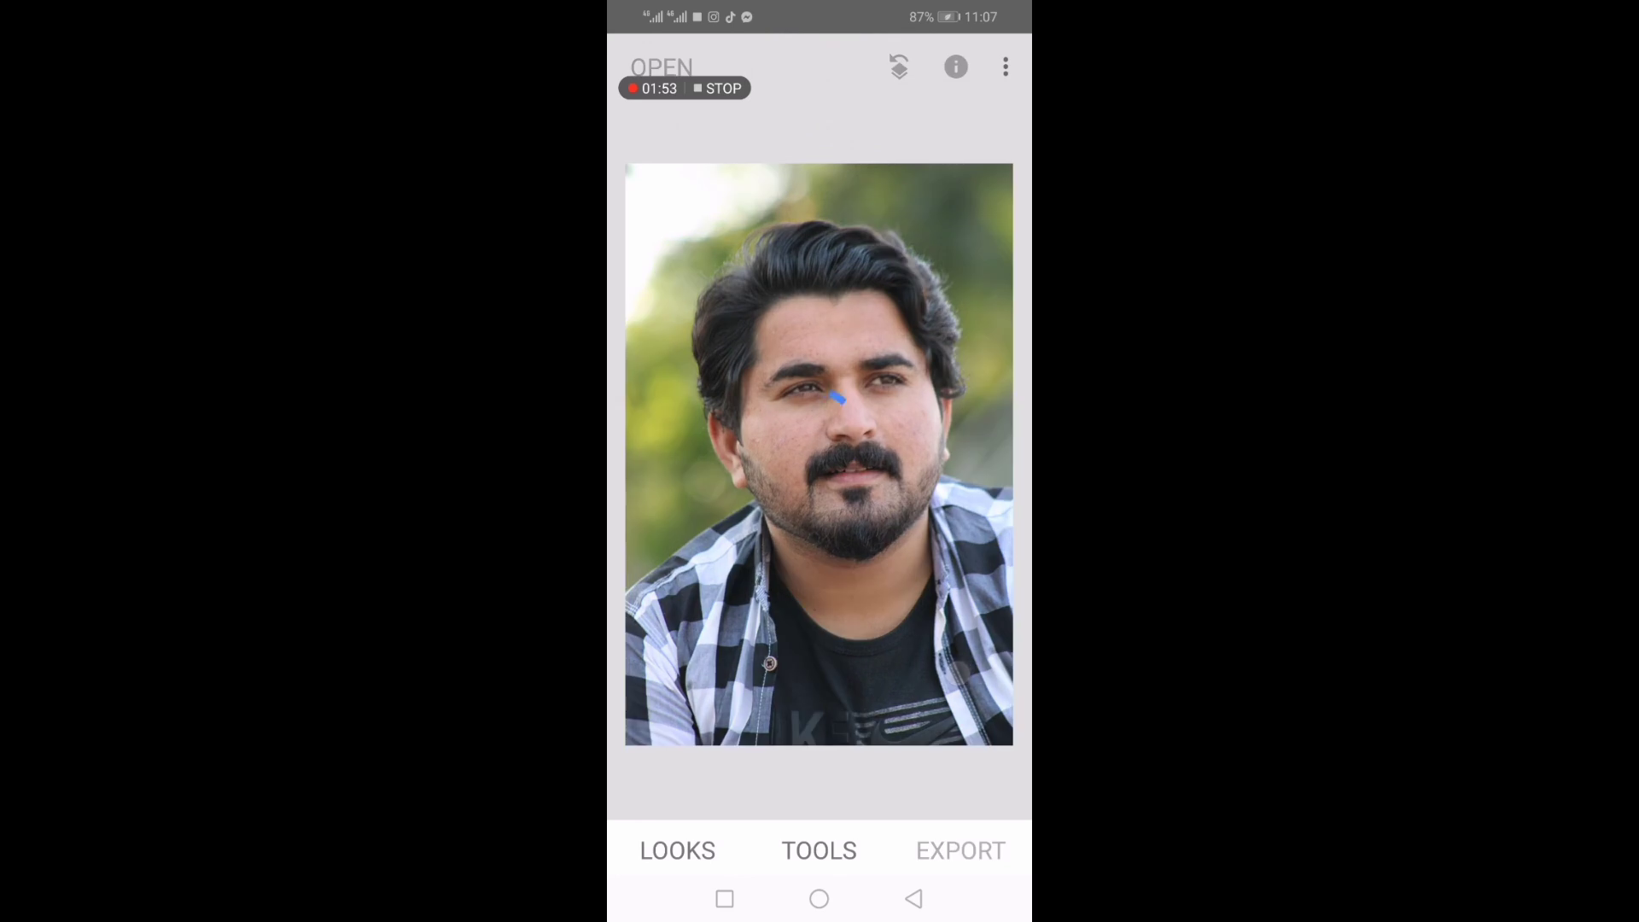
drag(679, 86, 683, 168)
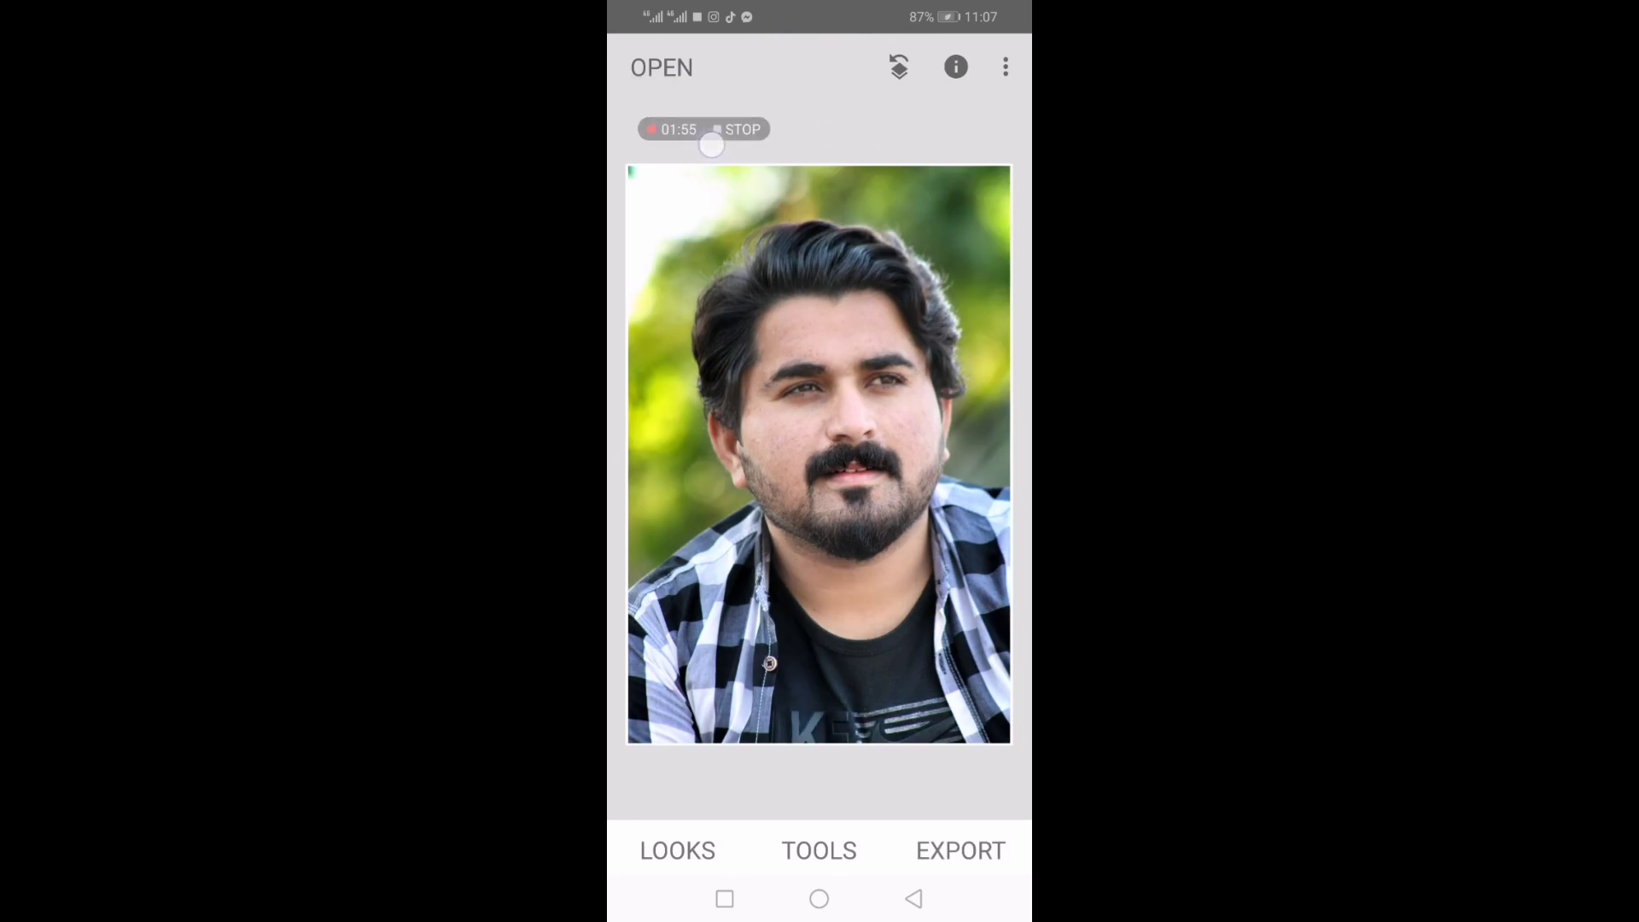
click(973, 852)
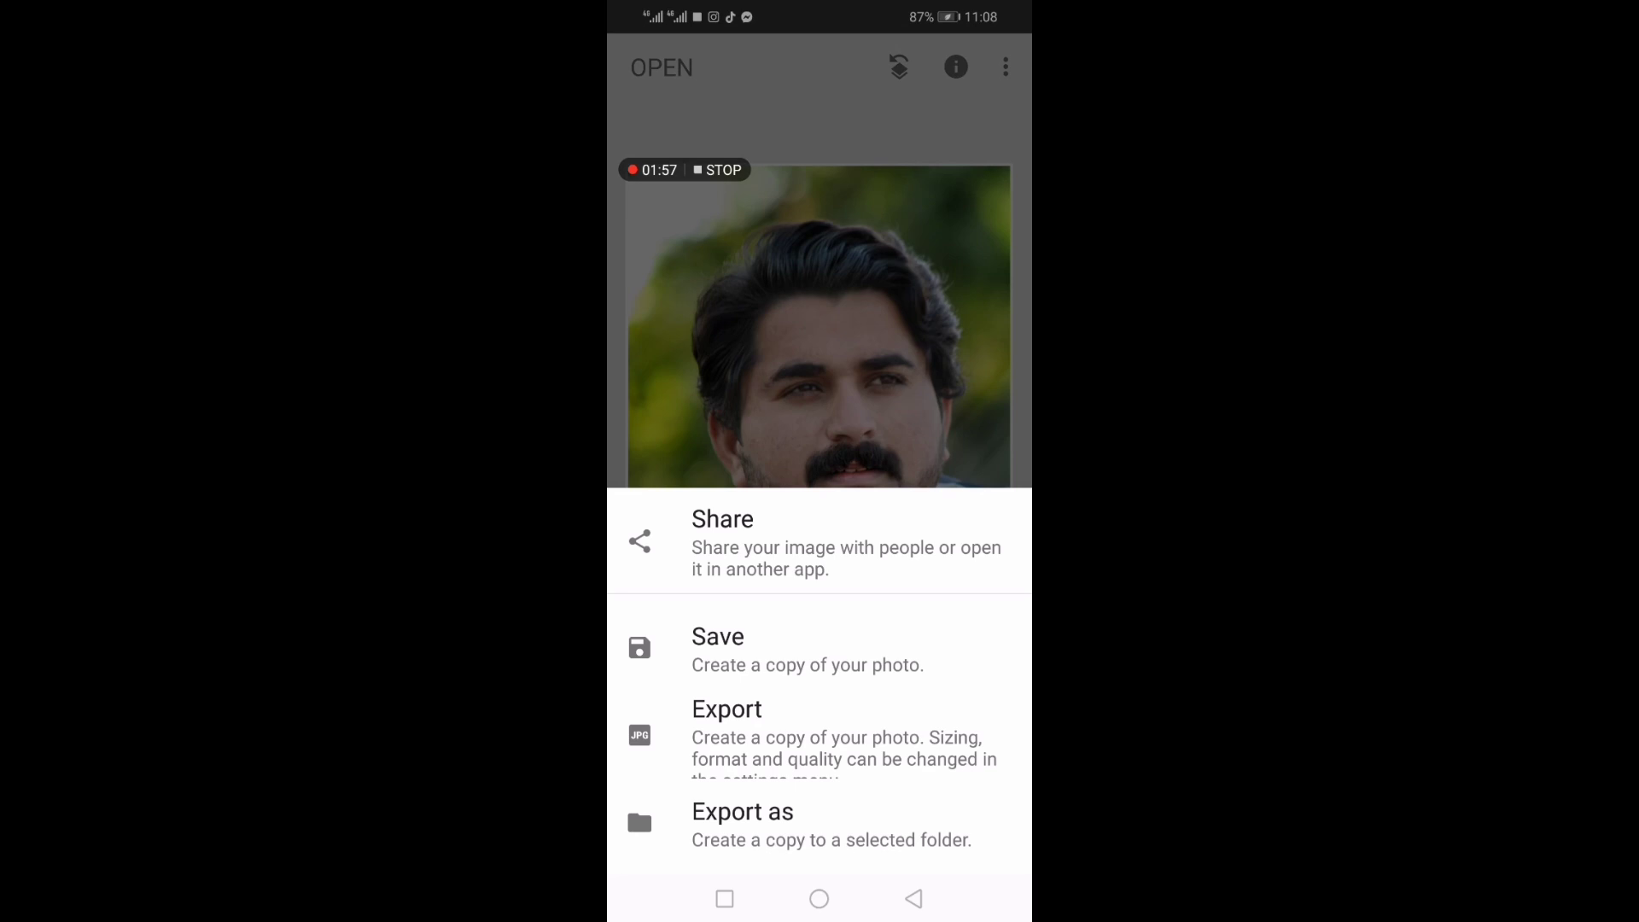
click(638, 796)
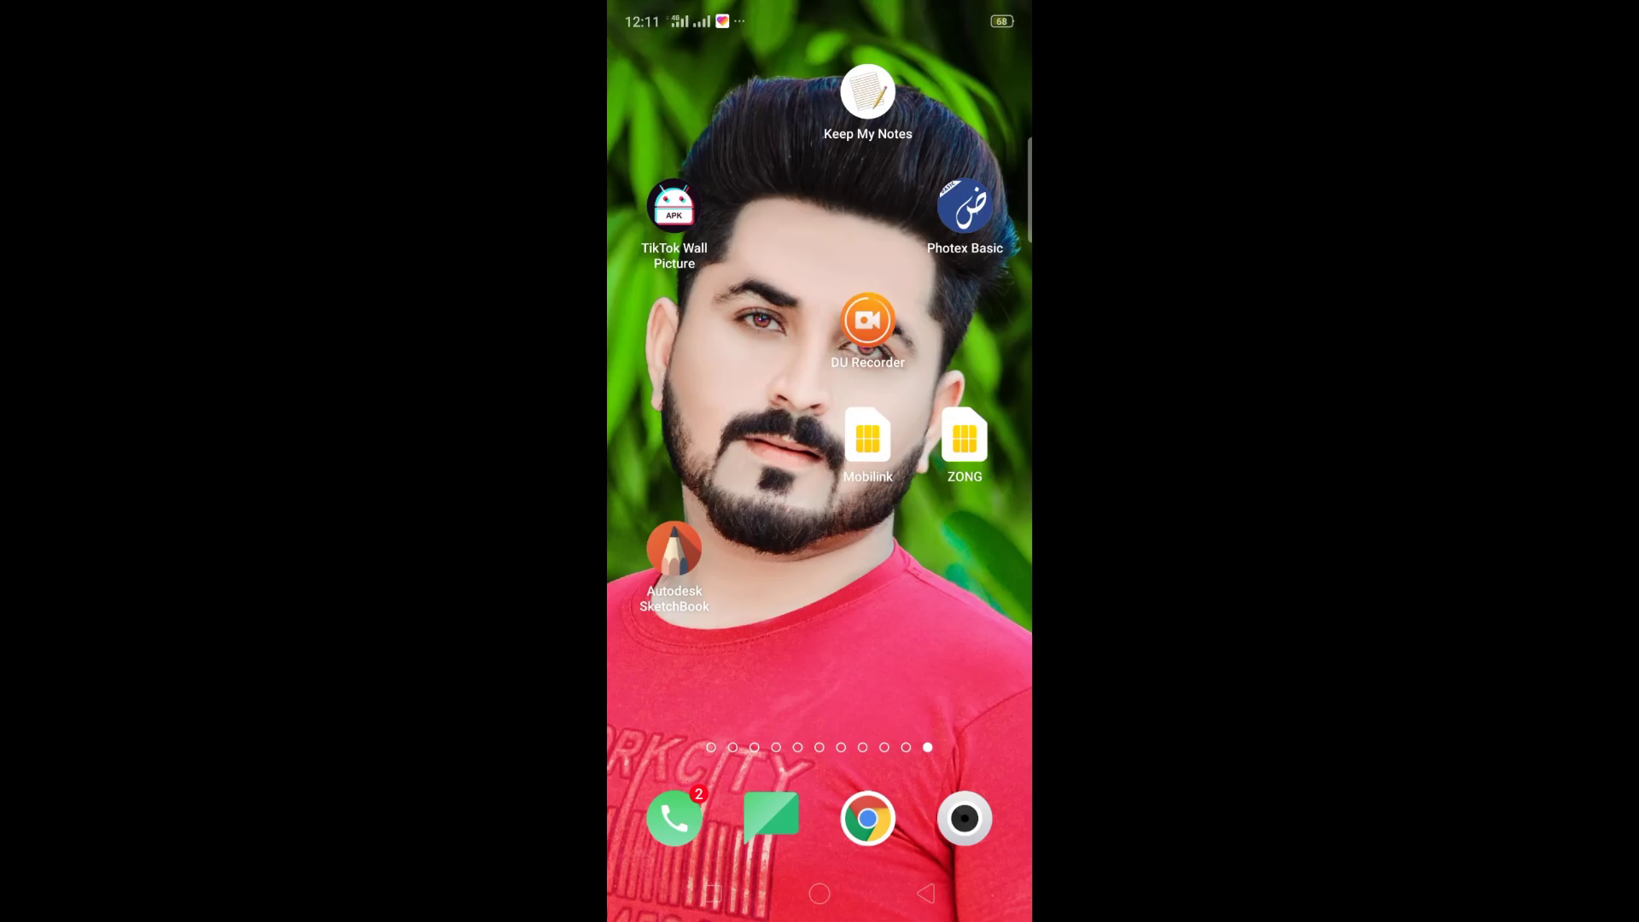
Launch Autodesk SketchBook with the edited portrait loaded on the canvas.
click(675, 549)
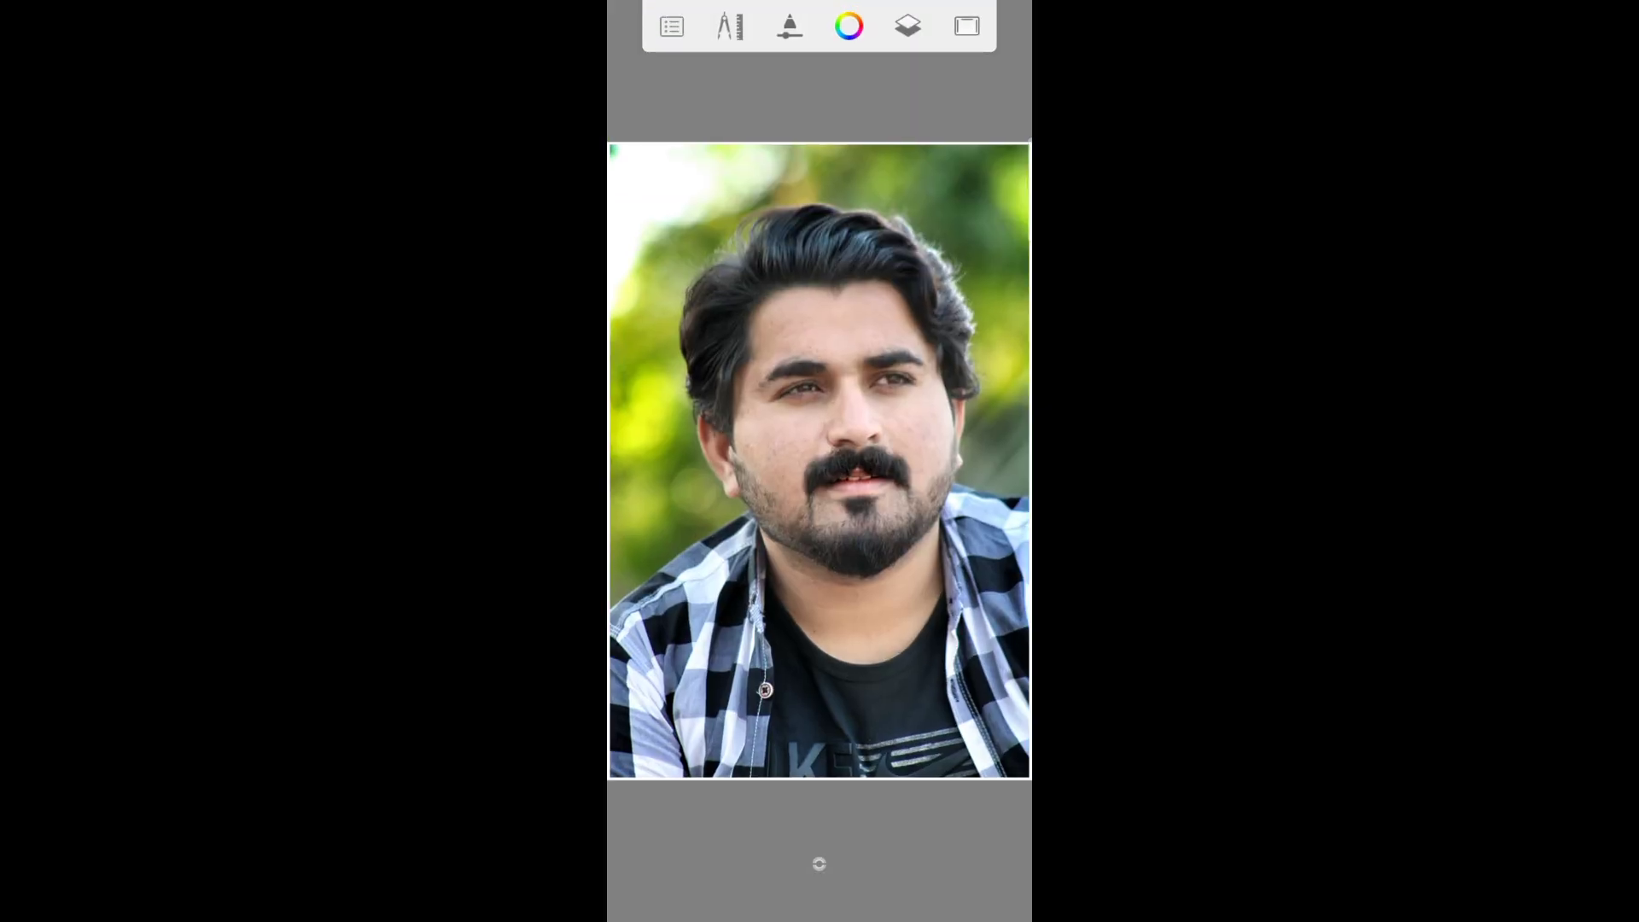
scroll(873, 667, up, 3)
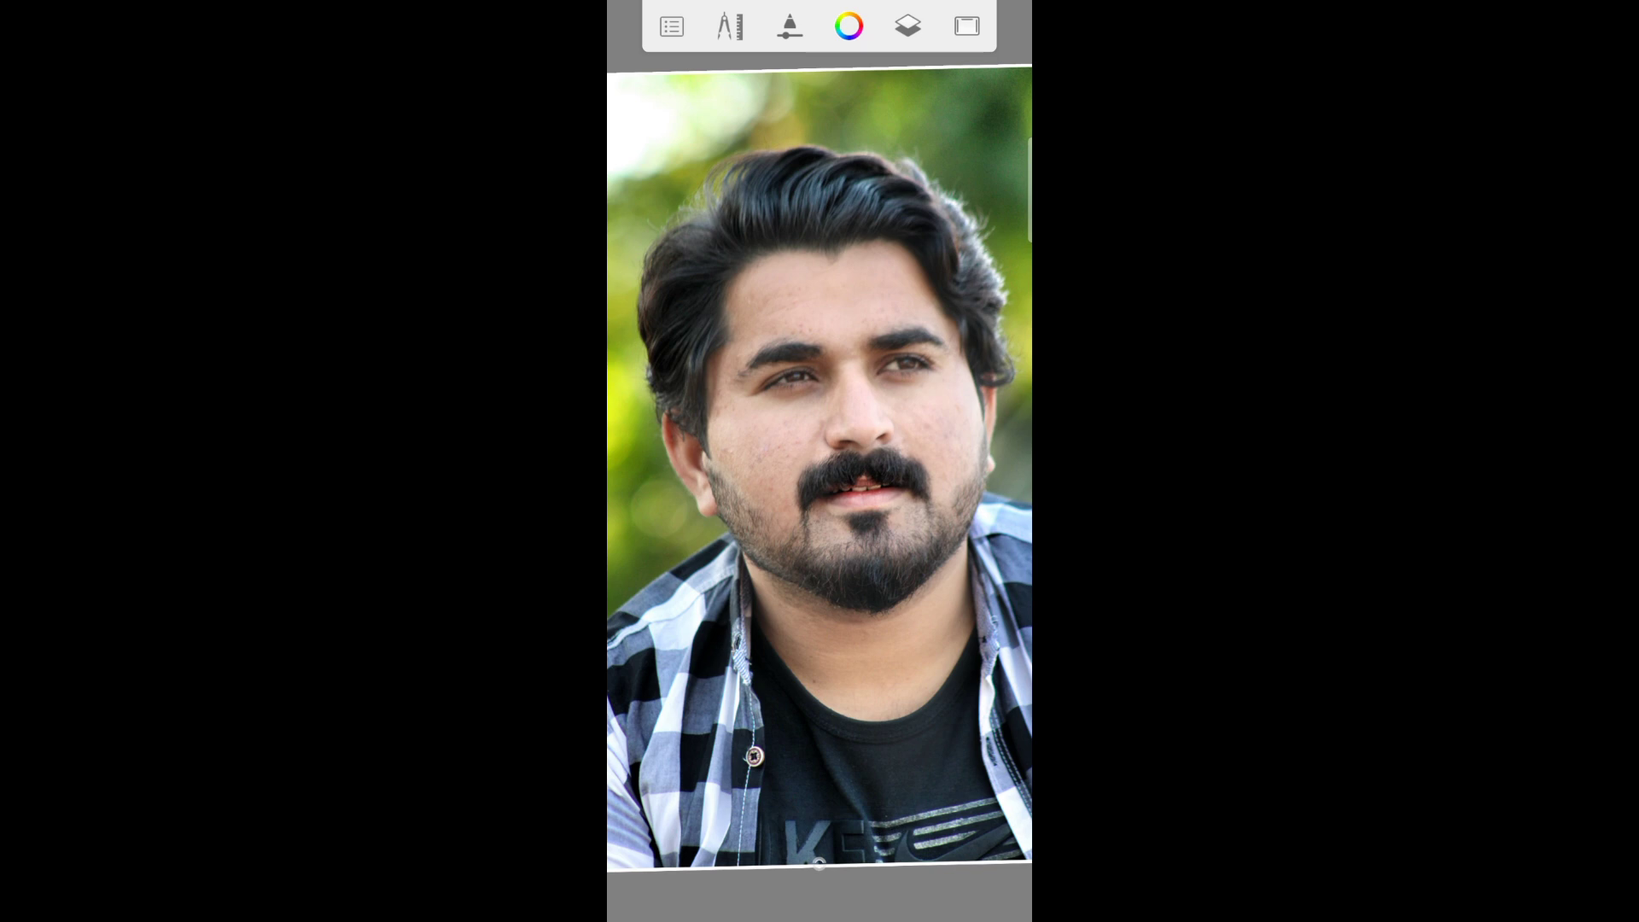
Zoom onto the chin and paint skin tone over the beard just below the lip.
scroll(801, 571, up, 3)
scroll(794, 567, up, 3)
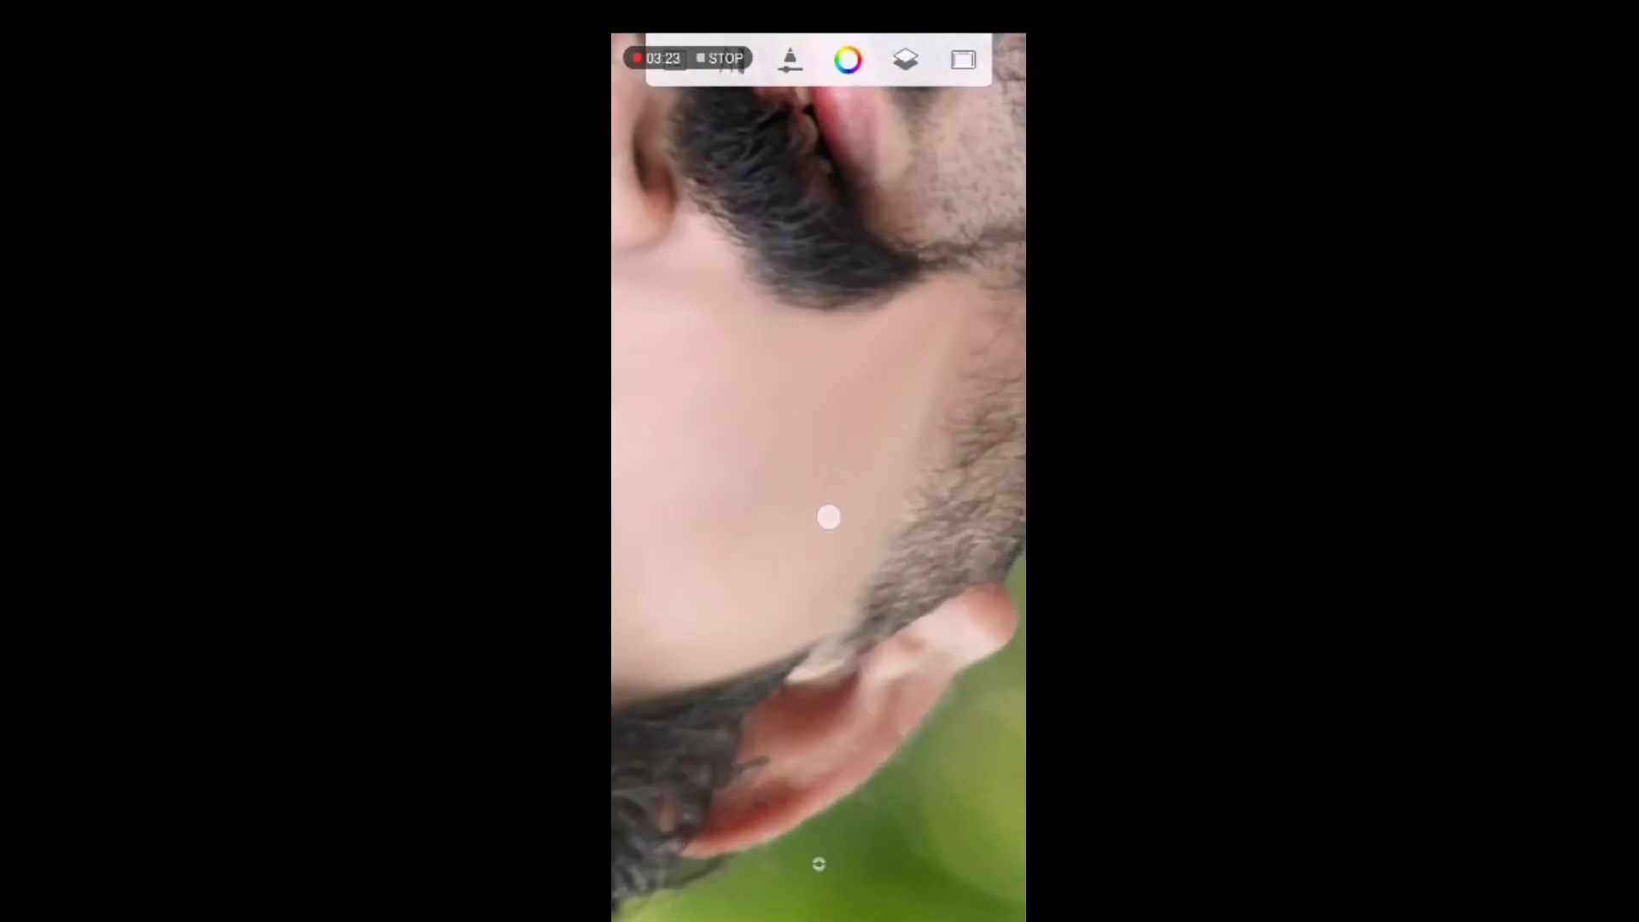
drag(829, 516, 827, 587)
scroll(879, 589, down, 5)
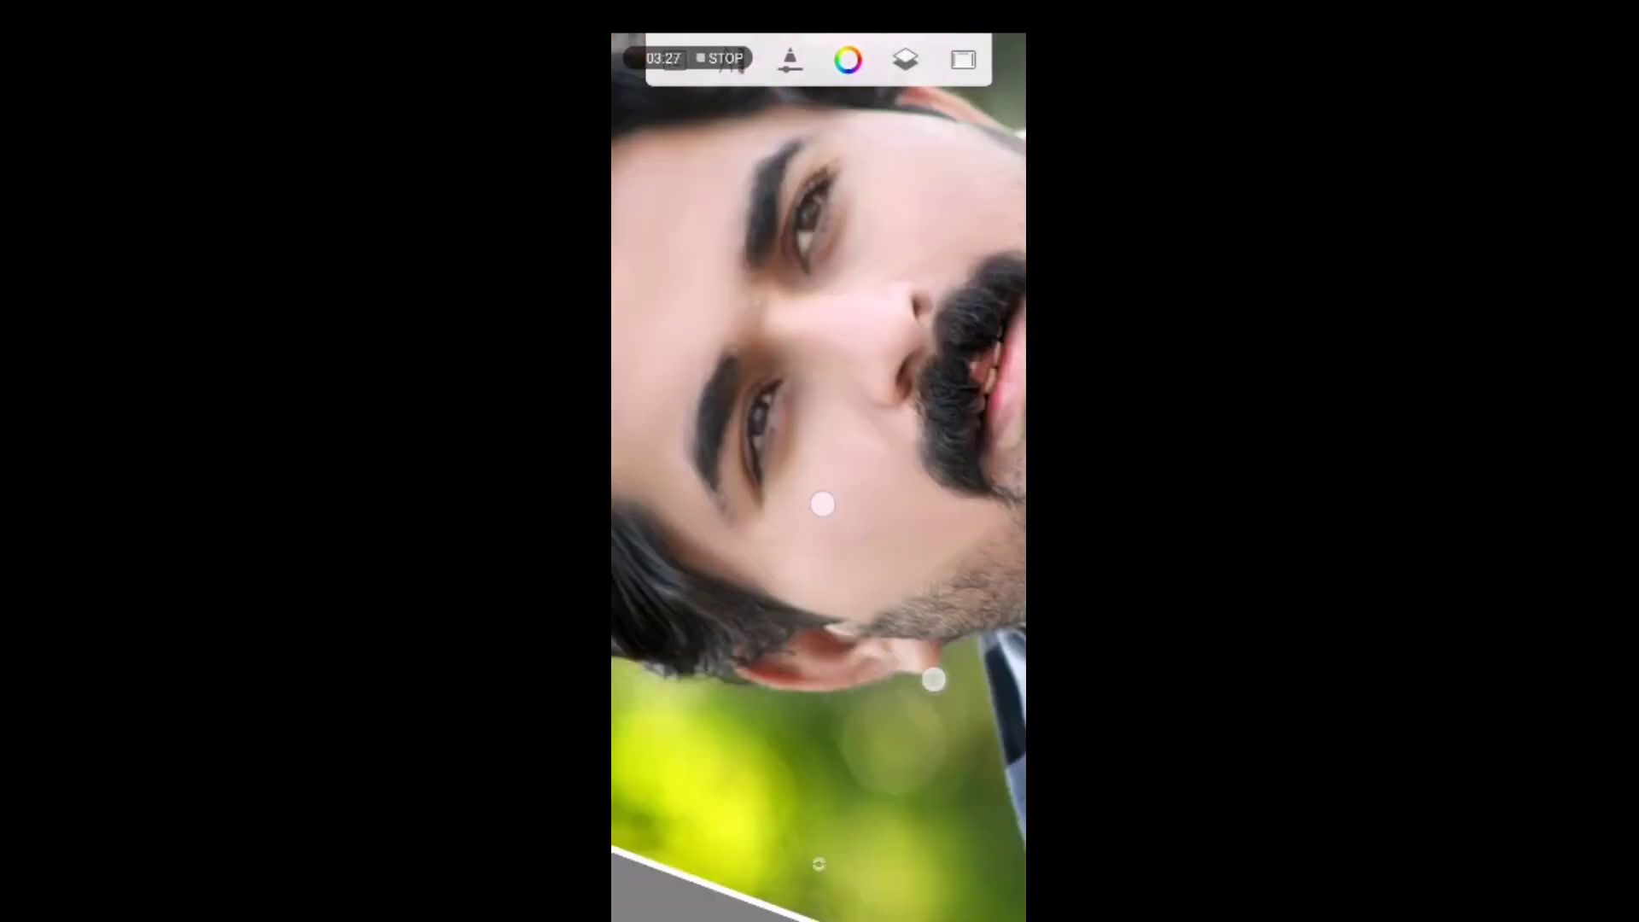
scroll(867, 538, down, 5)
scroll(837, 563, up, 3)
scroll(859, 479, up, 3)
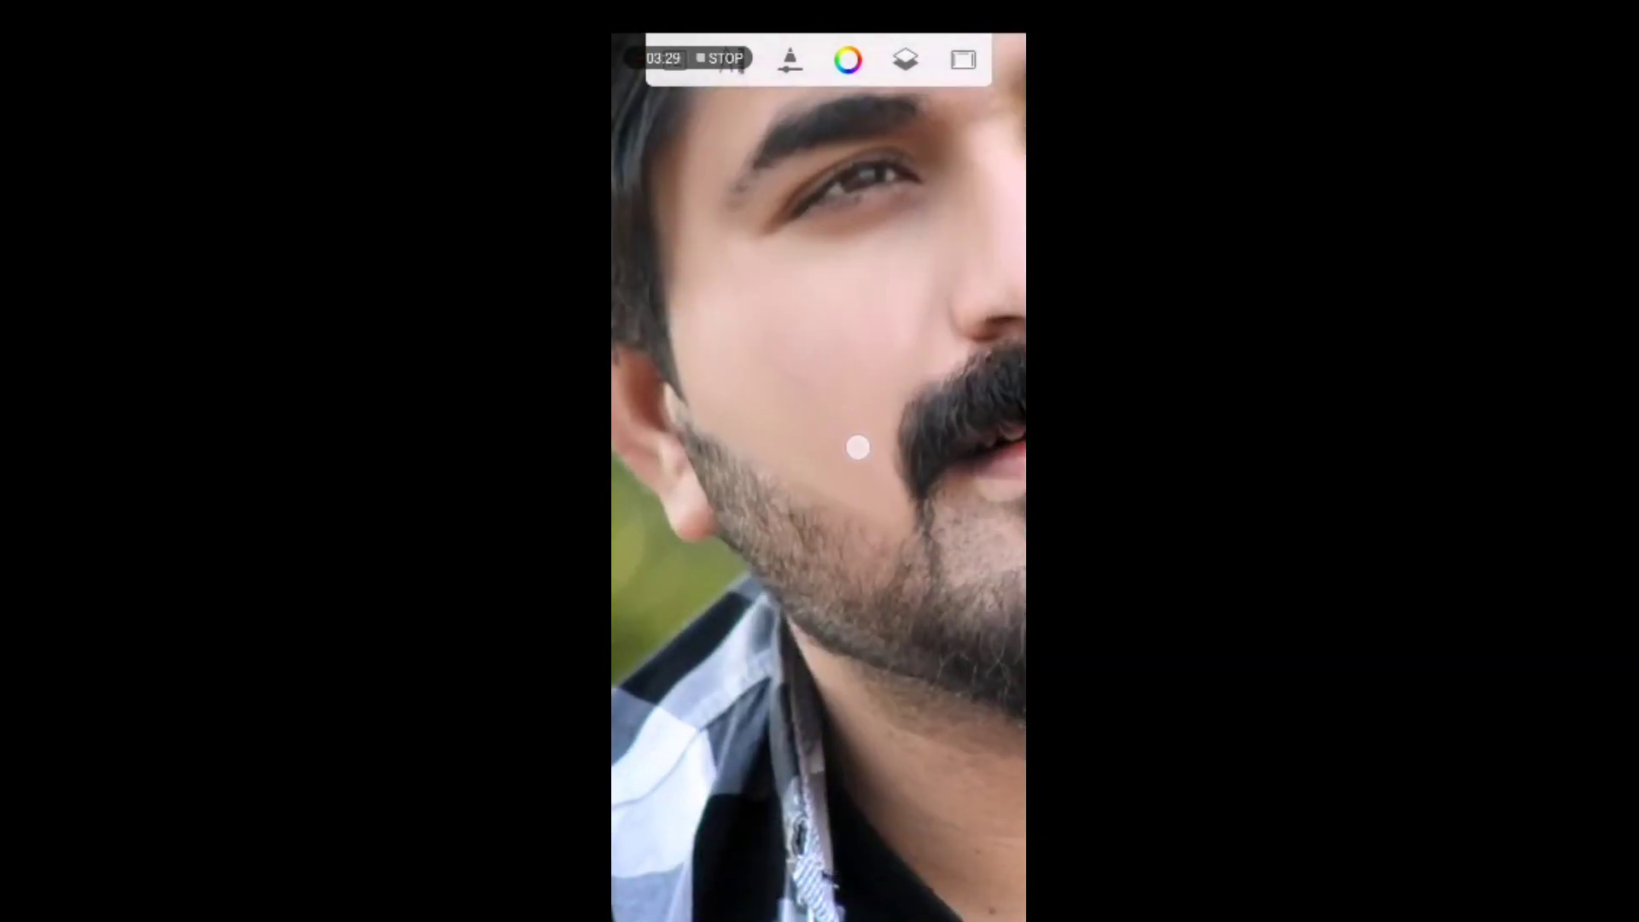
mouse_move(858, 447)
mouse_down()
mouse_move(892, 513)
mouse_move(872, 431)
mouse_move(772, 397)
mouse_move(858, 485)
mouse_move(715, 412)
mouse_move(808, 409)
mouse_up()
scroll(844, 616, down, 3)
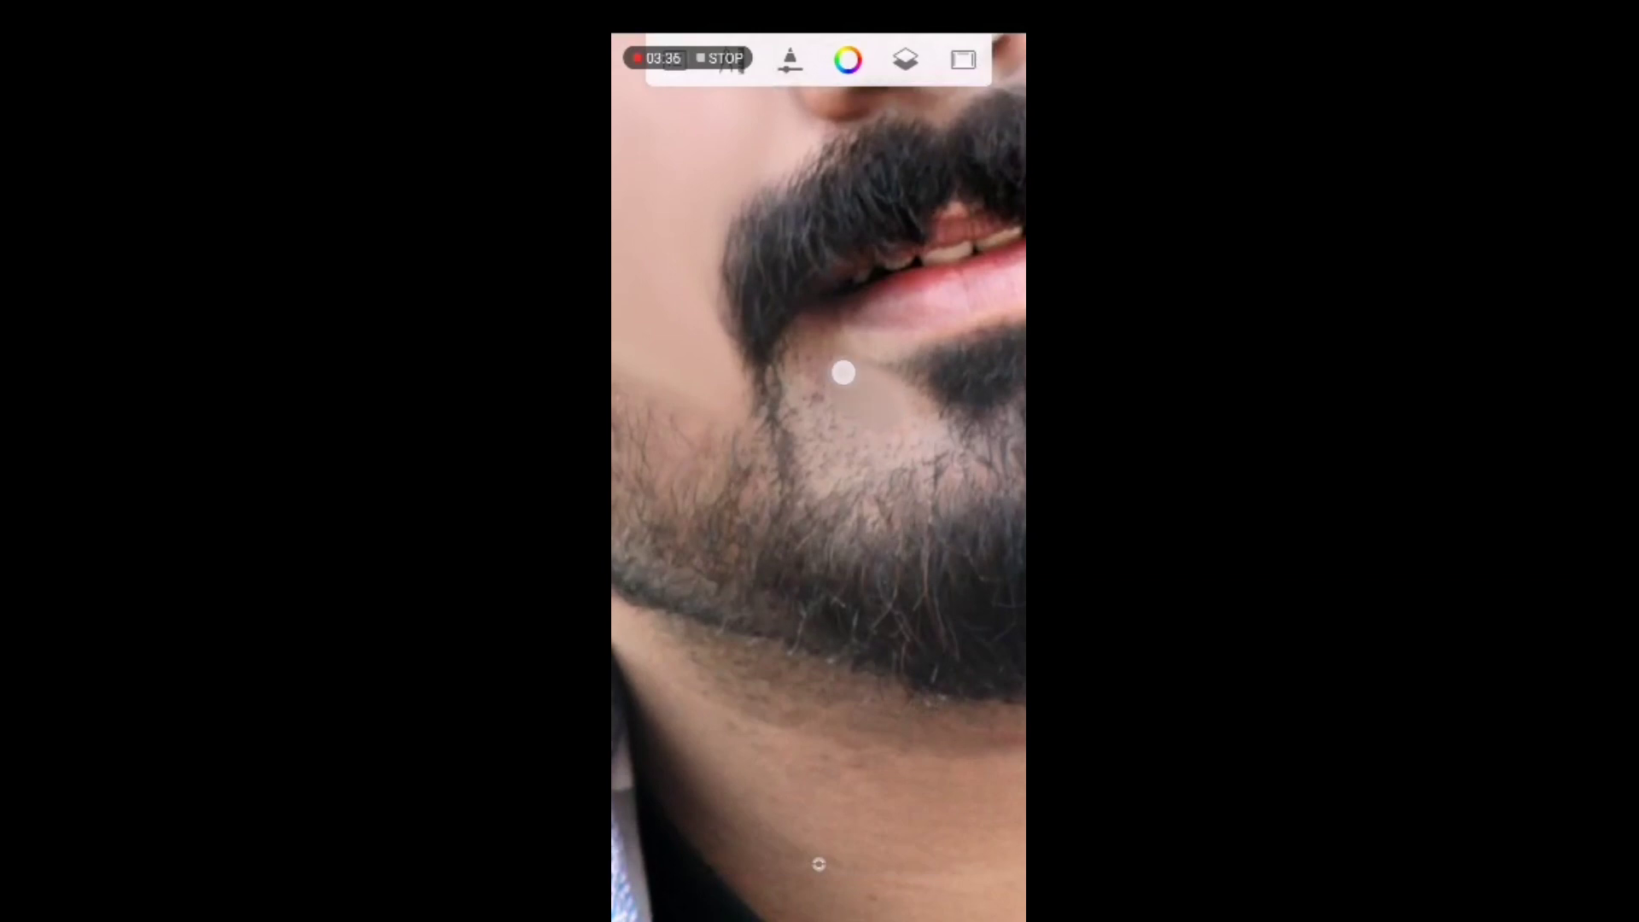
drag(817, 344, 819, 425)
drag(828, 486, 885, 404)
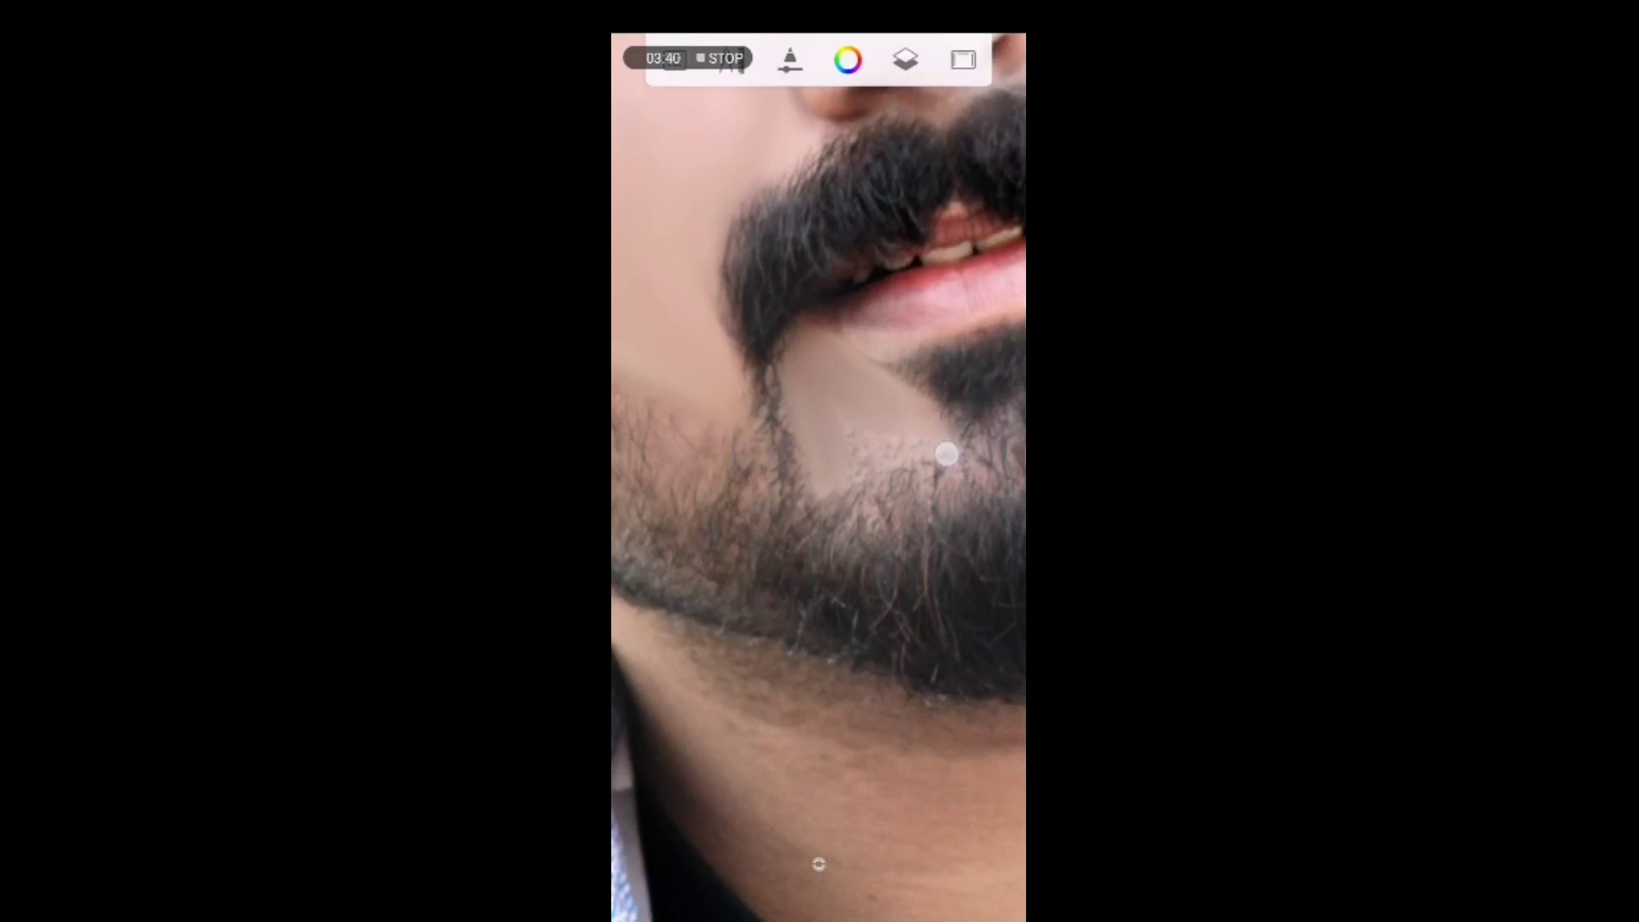
Widen the skin patch across the chin and smooth its shading.
drag(947, 453, 865, 455)
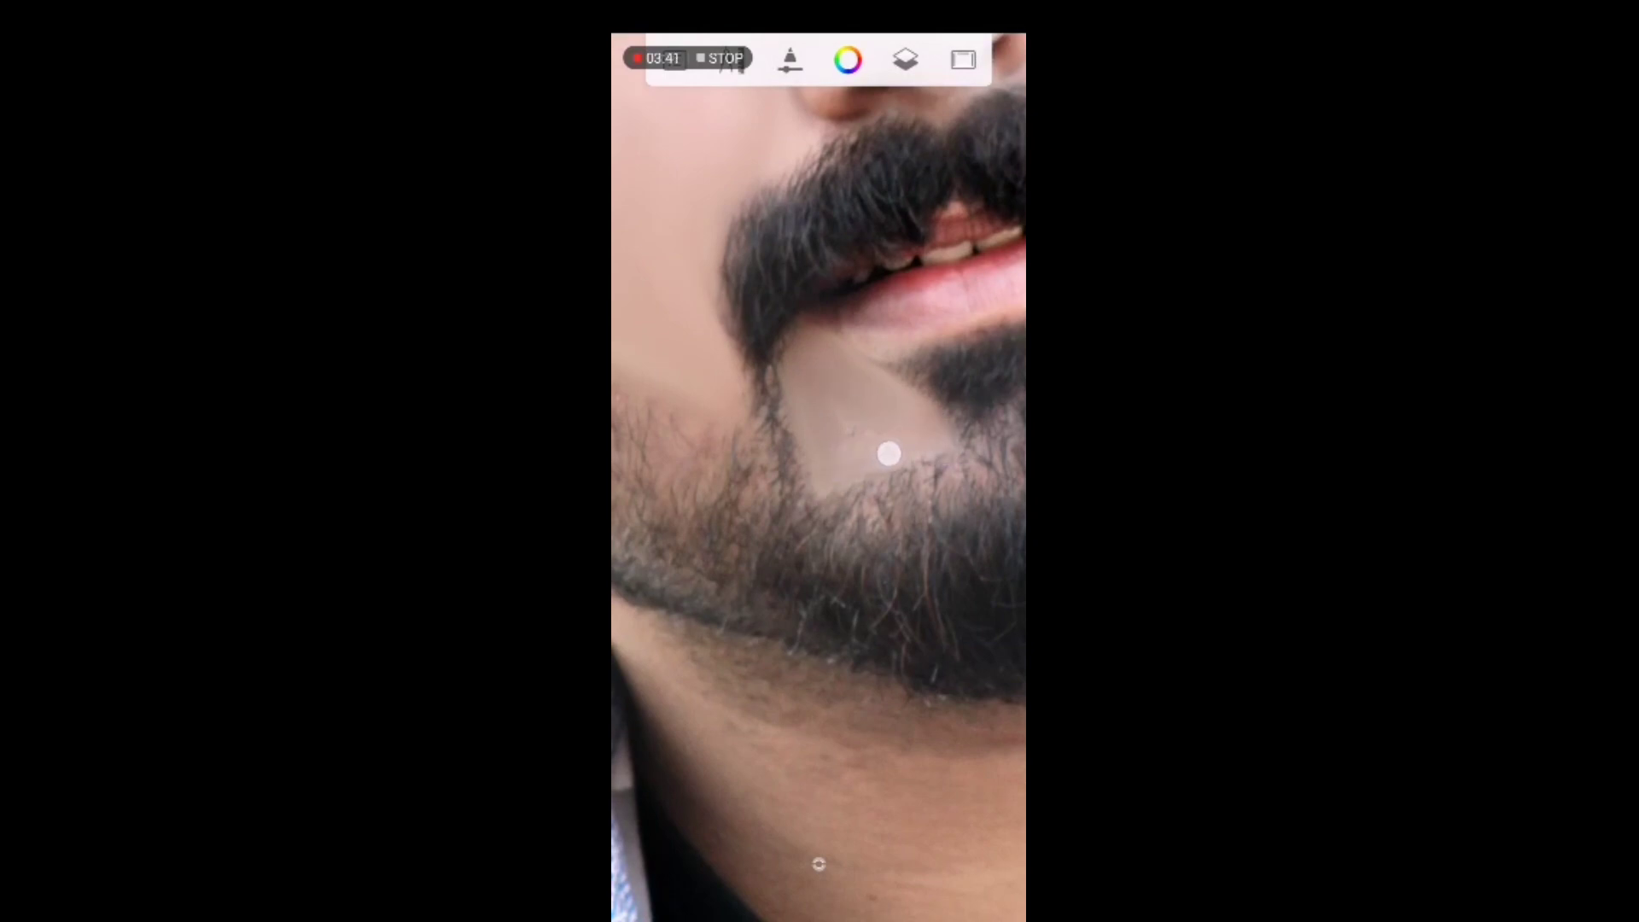
mouse_move(835, 443)
mouse_down()
mouse_move(794, 351)
mouse_move(816, 455)
mouse_up()
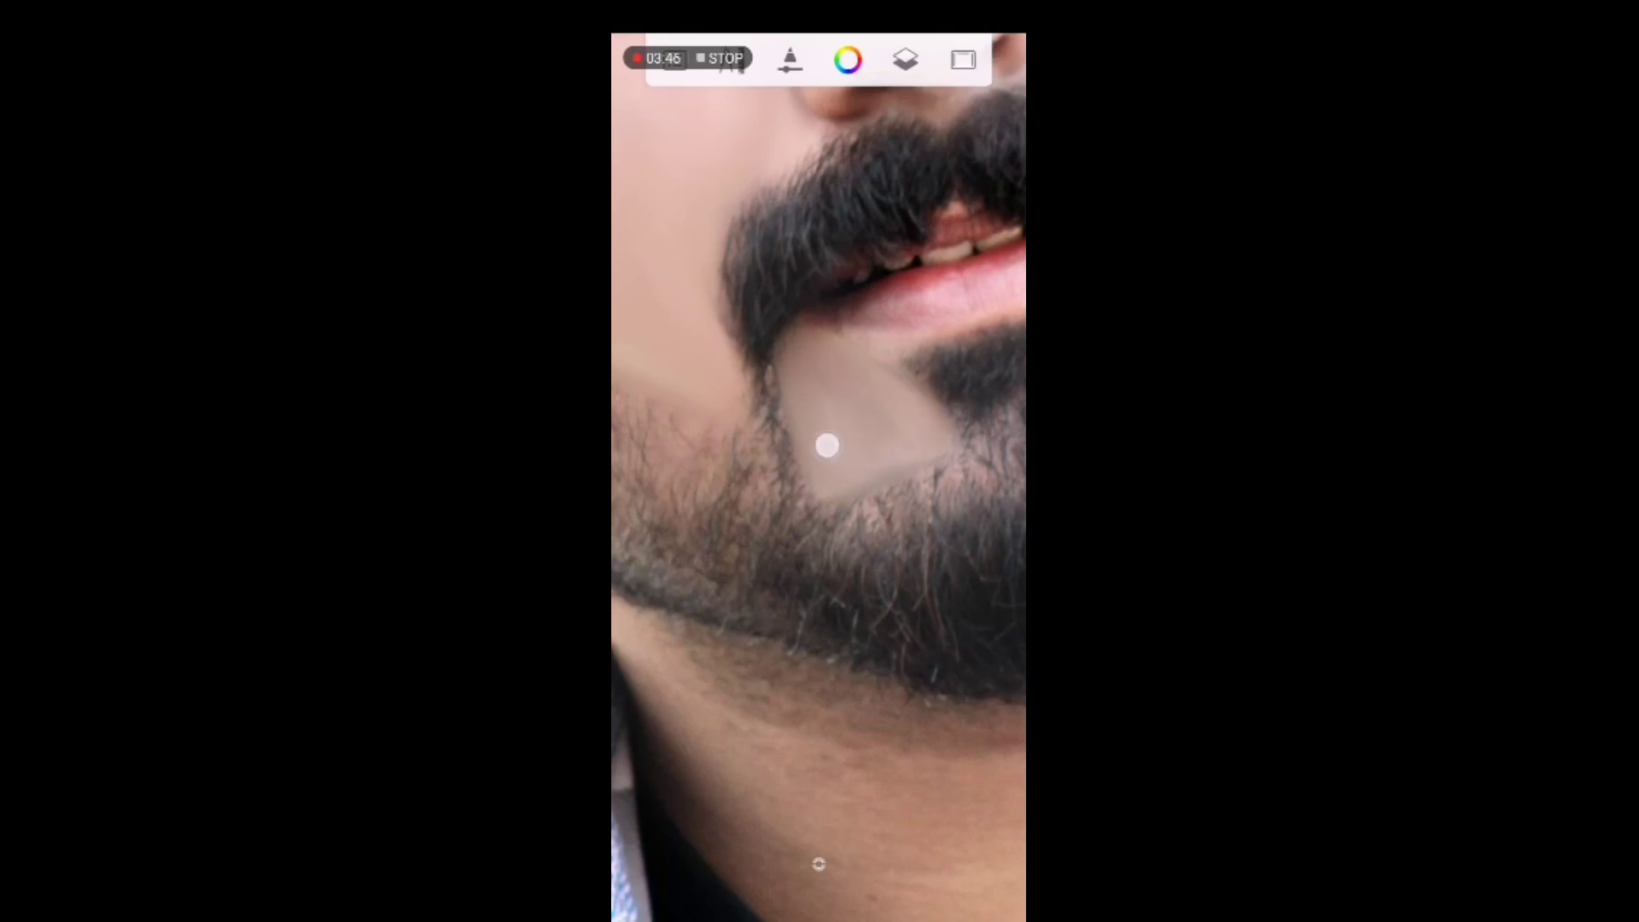
mouse_move(827, 445)
mouse_down()
mouse_move(797, 453)
mouse_move(871, 469)
mouse_up()
Keep painting skin over the first patch below the lower lip.
scroll(849, 615, down, 5)
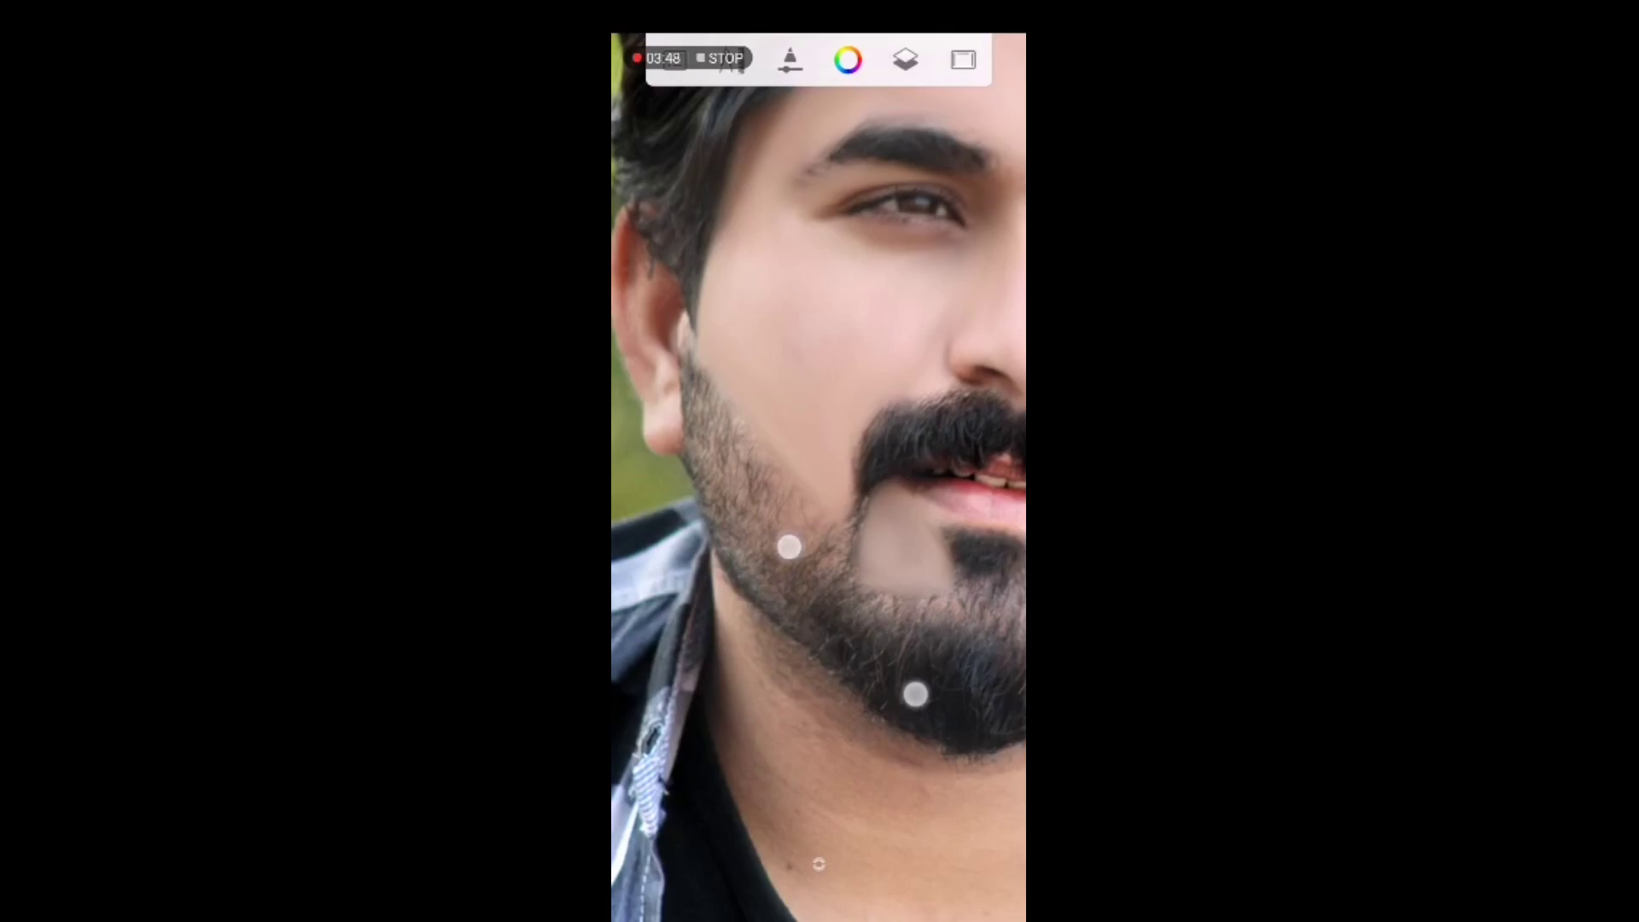
scroll(849, 615, up, 5)
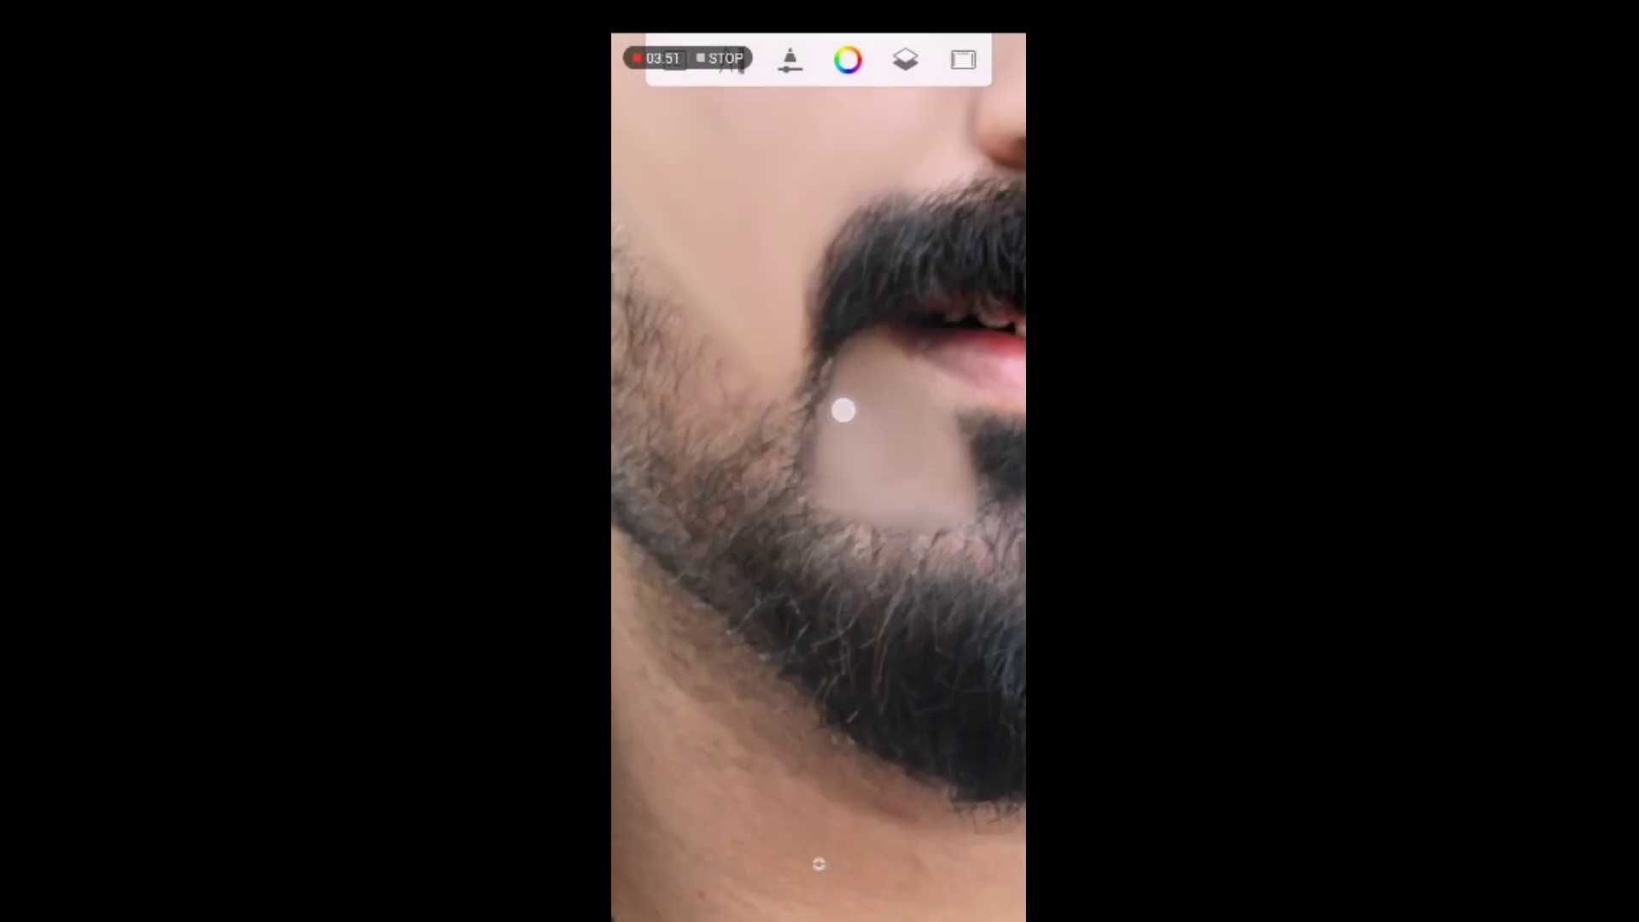
mouse_move(844, 410)
mouse_down()
mouse_move(853, 384)
mouse_move(833, 489)
mouse_move(929, 526)
mouse_up()
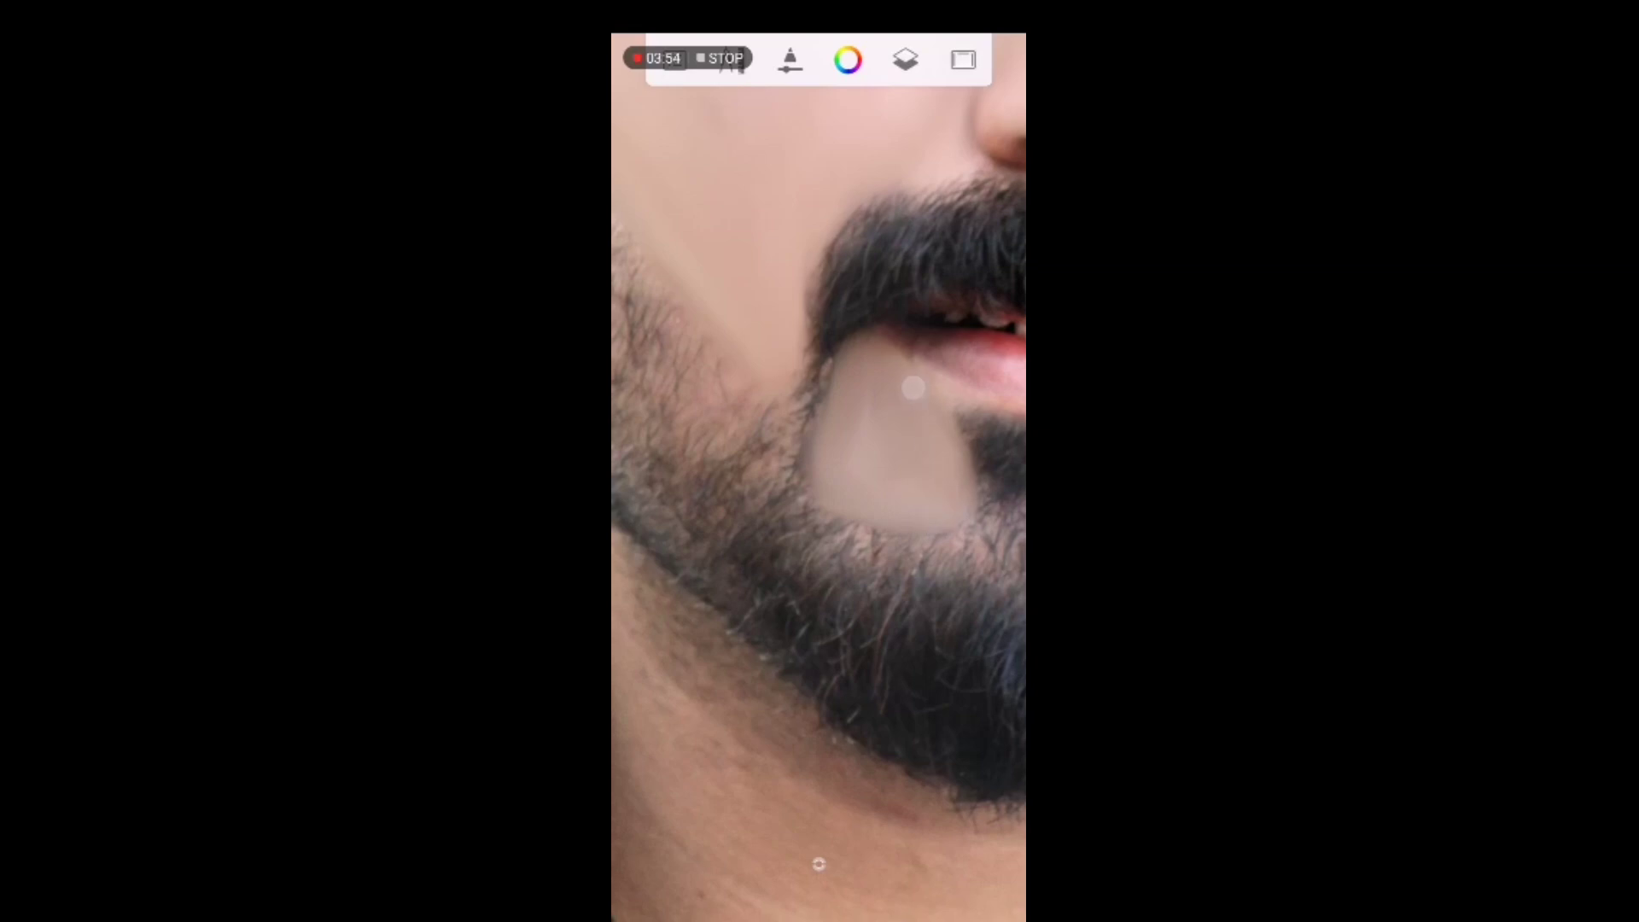
Paint skin over the beard on the other side, leaving a narrow central strip.
scroll(863, 709, down, 5)
scroll(819, 717, down, 3)
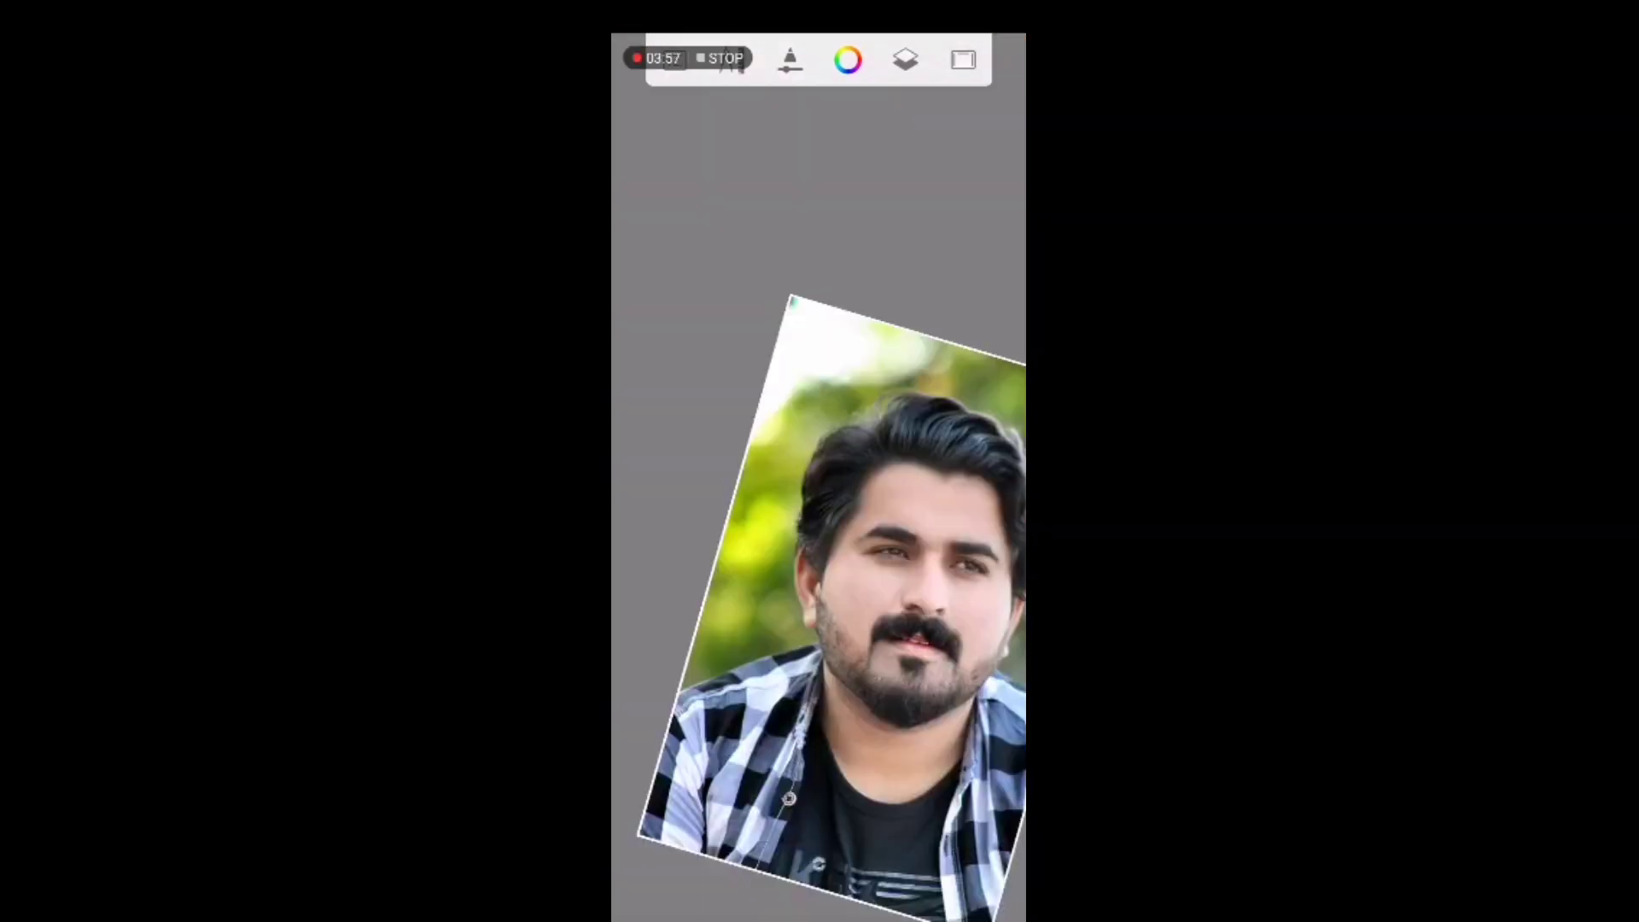
scroll(820, 718, up, 3)
scroll(820, 683, up, 5)
scroll(799, 709, up, 3)
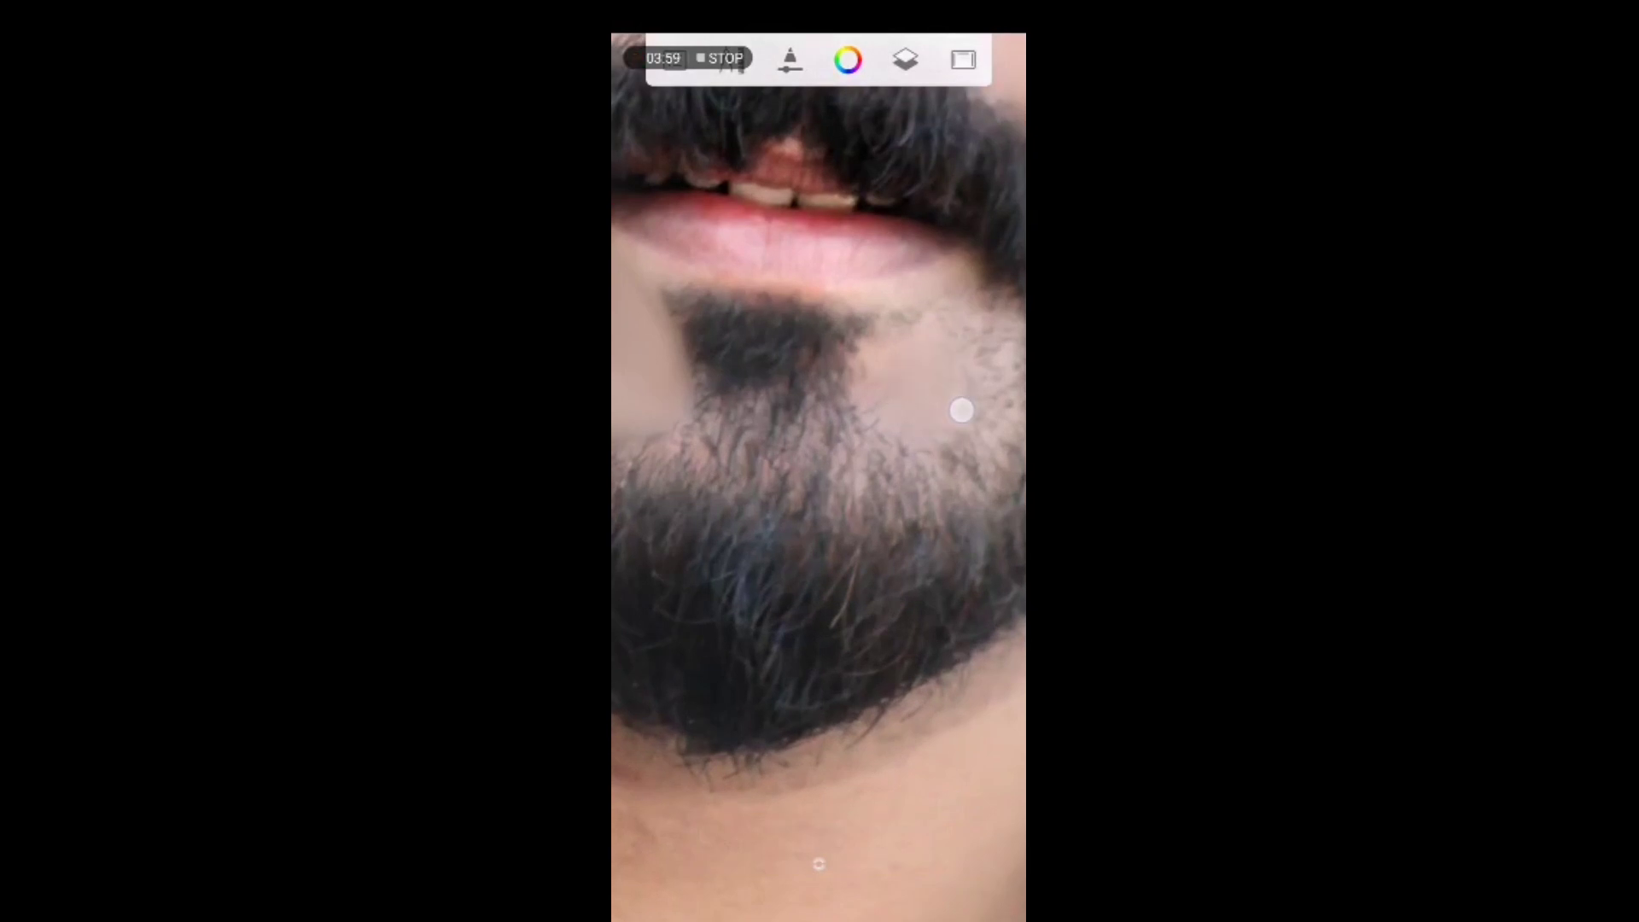
scroll(811, 546, up, 3)
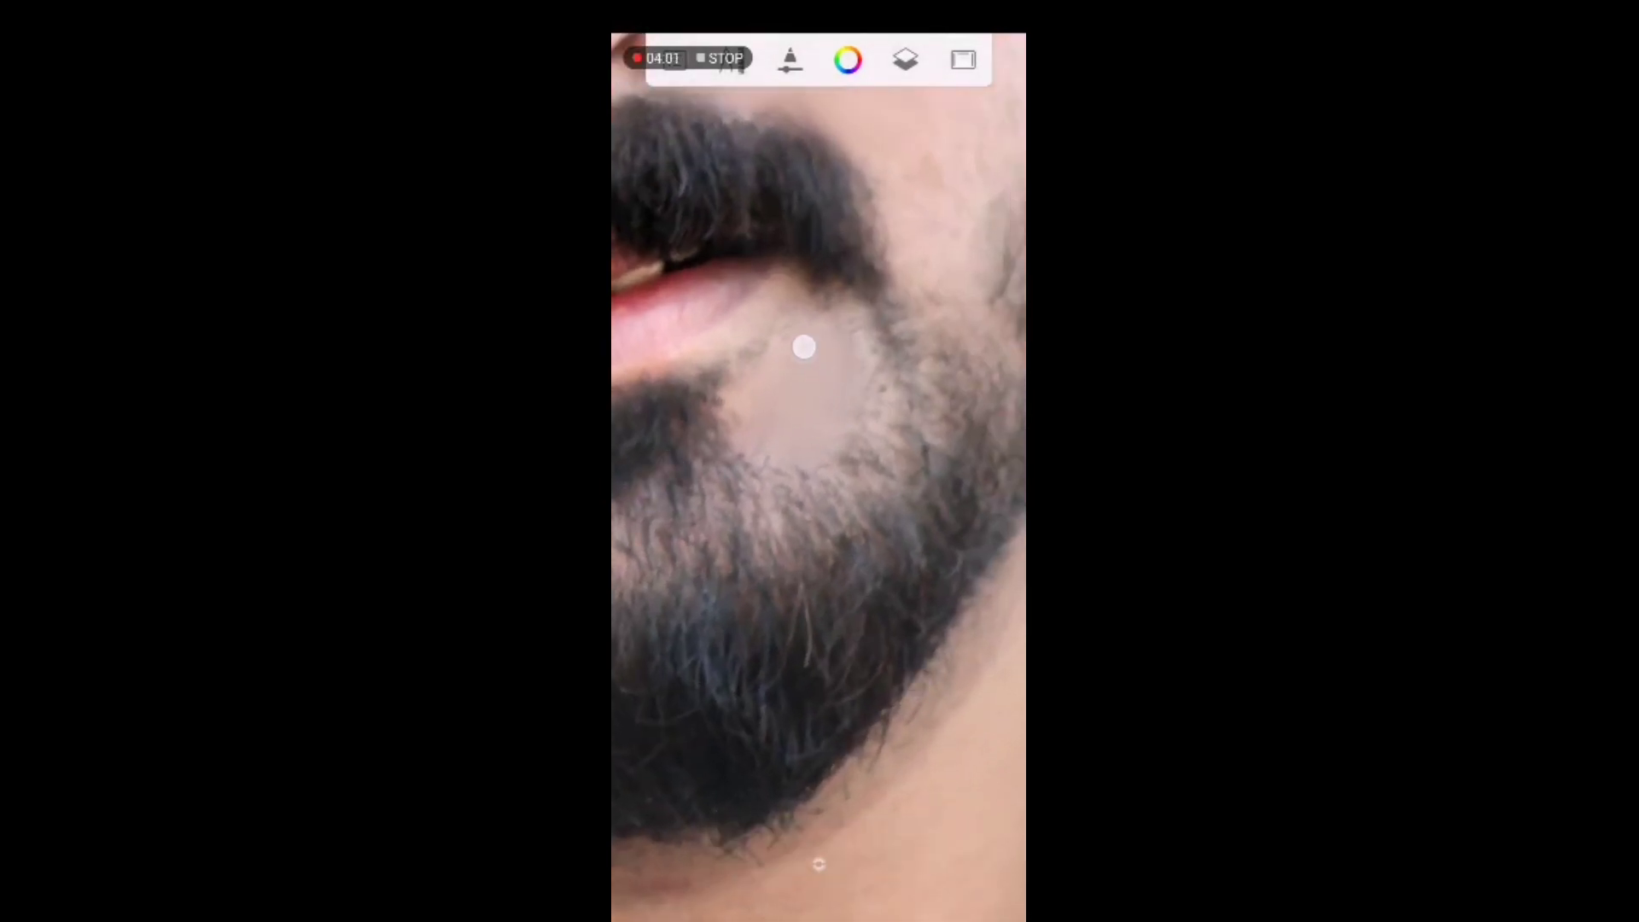
mouse_move(804, 347)
mouse_down()
mouse_move(805, 290)
mouse_move(854, 361)
mouse_up()
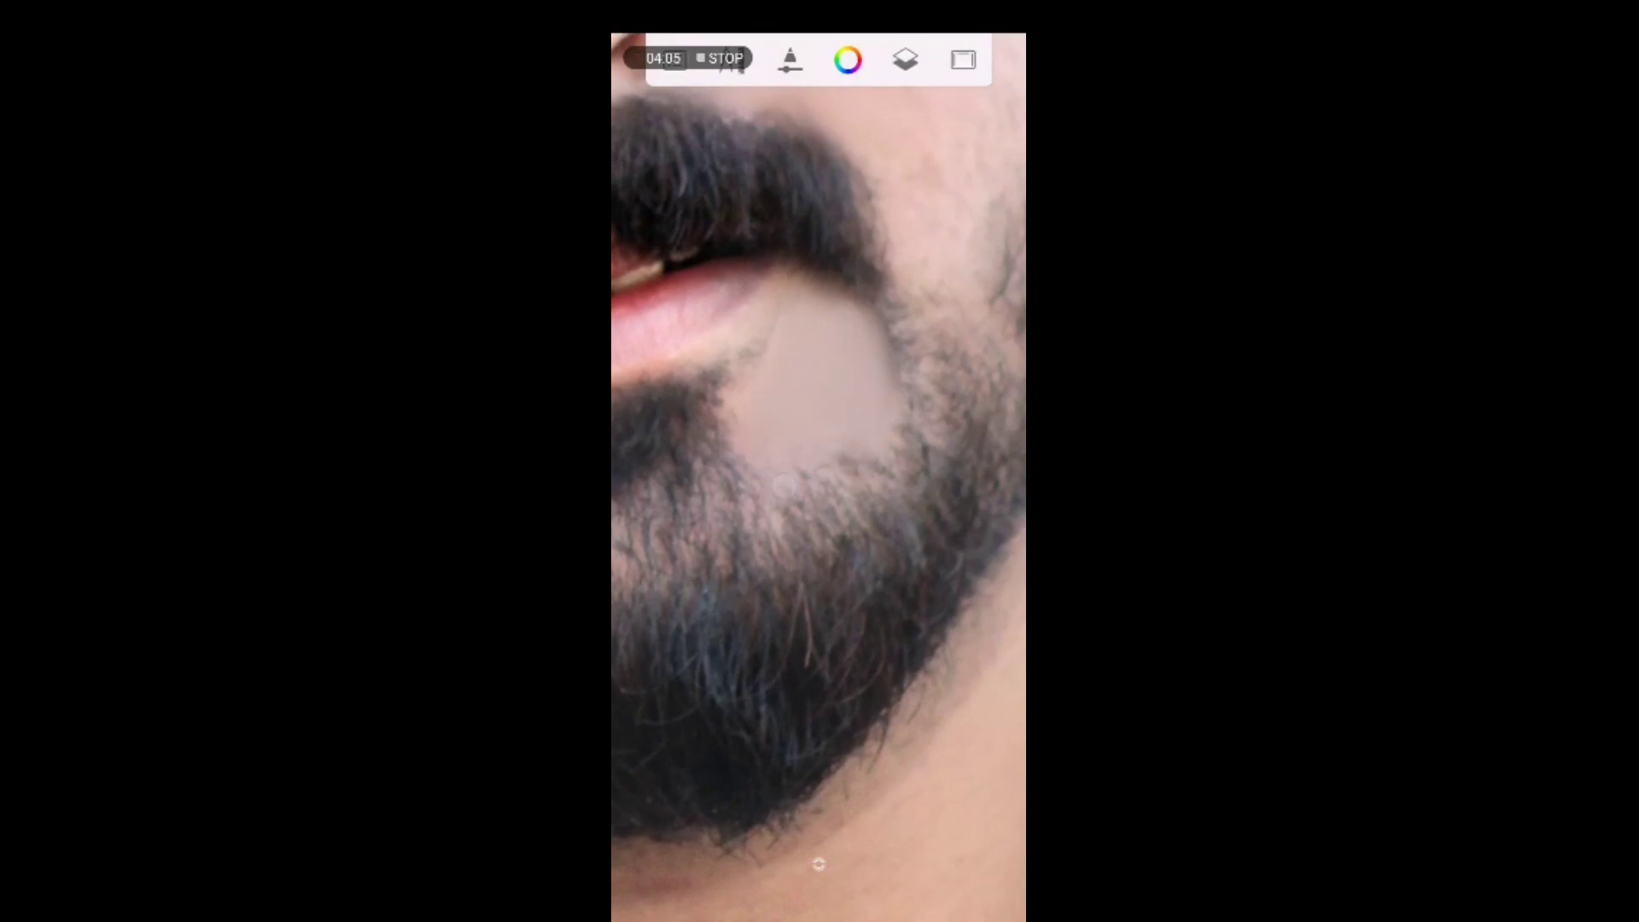
mouse_move(833, 373)
mouse_down()
mouse_move(834, 347)
mouse_move(847, 472)
mouse_up()
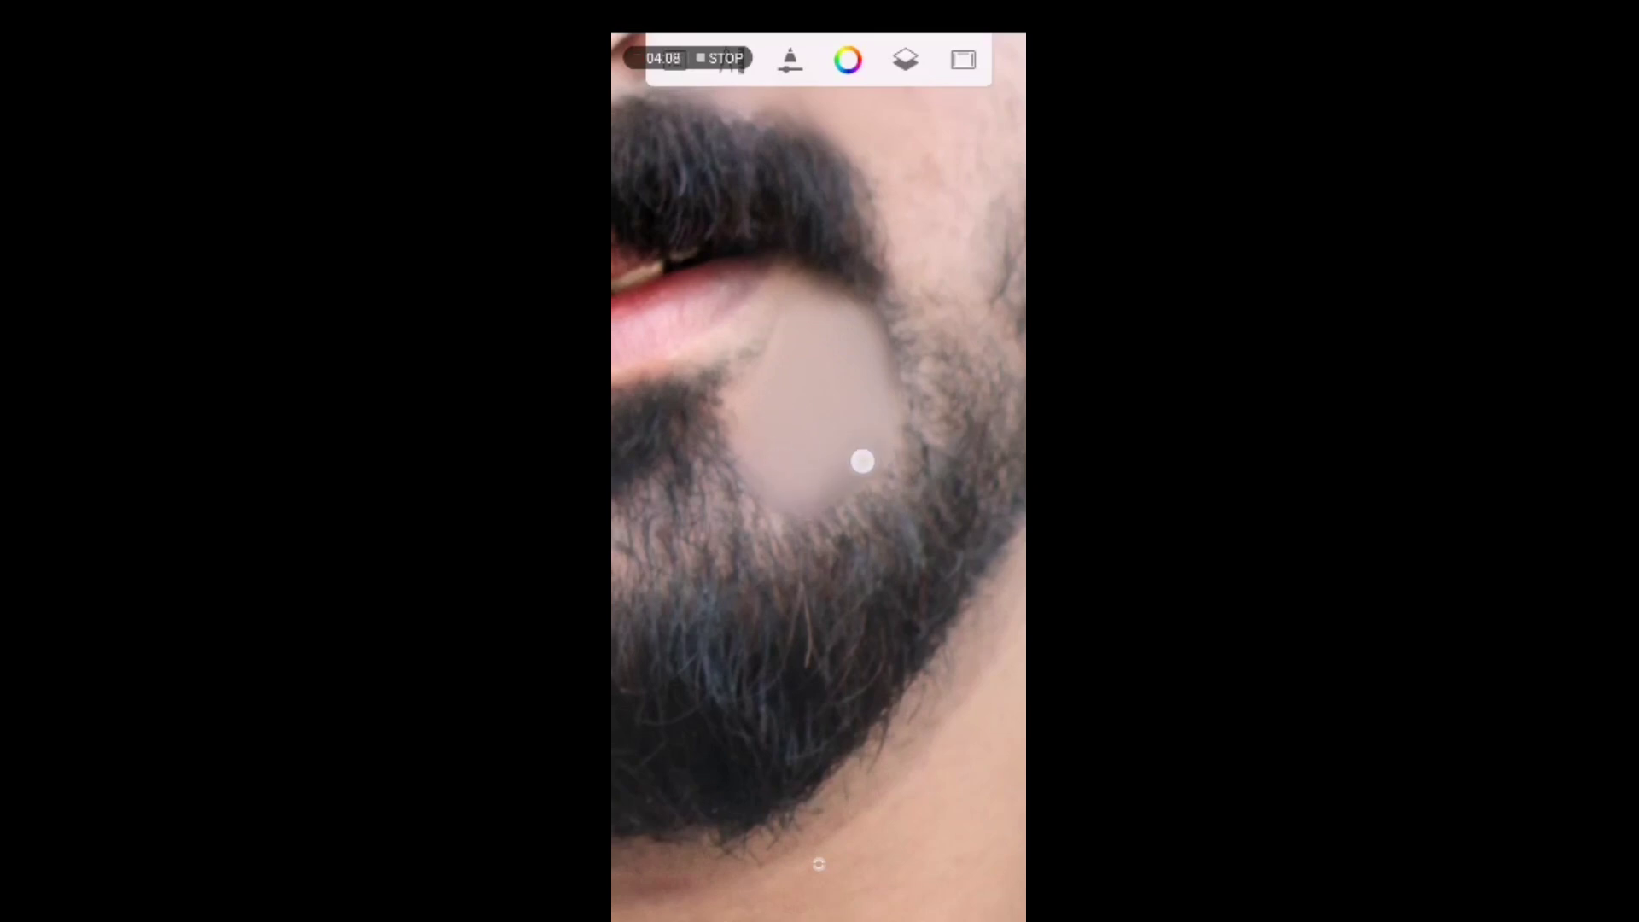
scroll(832, 657, down, 5)
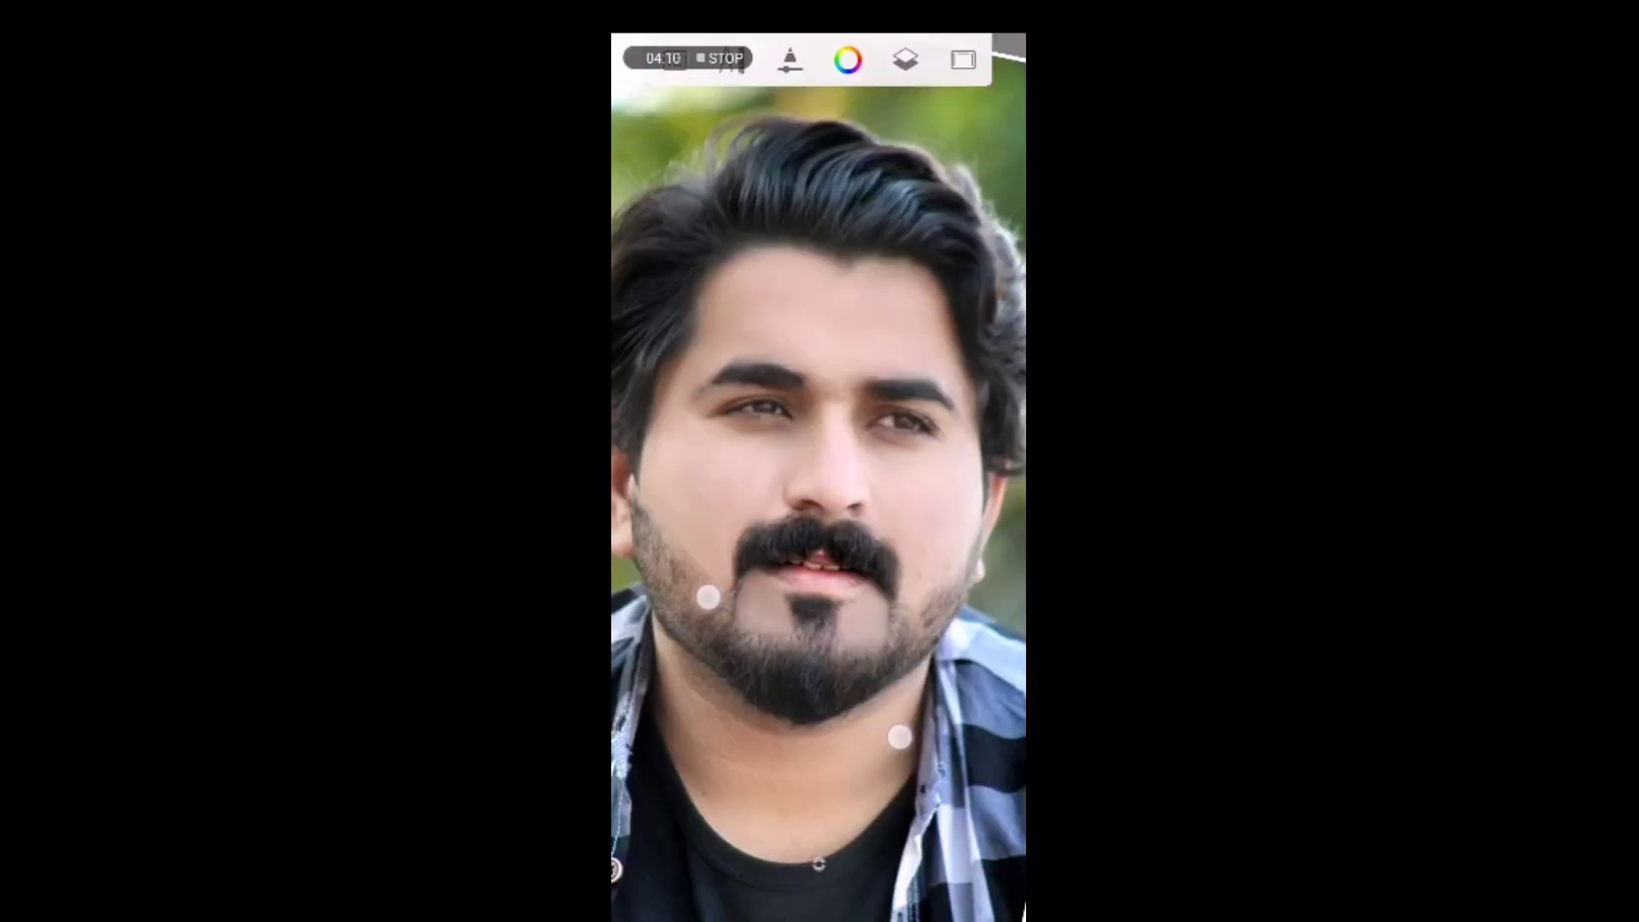
scroll(820, 598, up, 5)
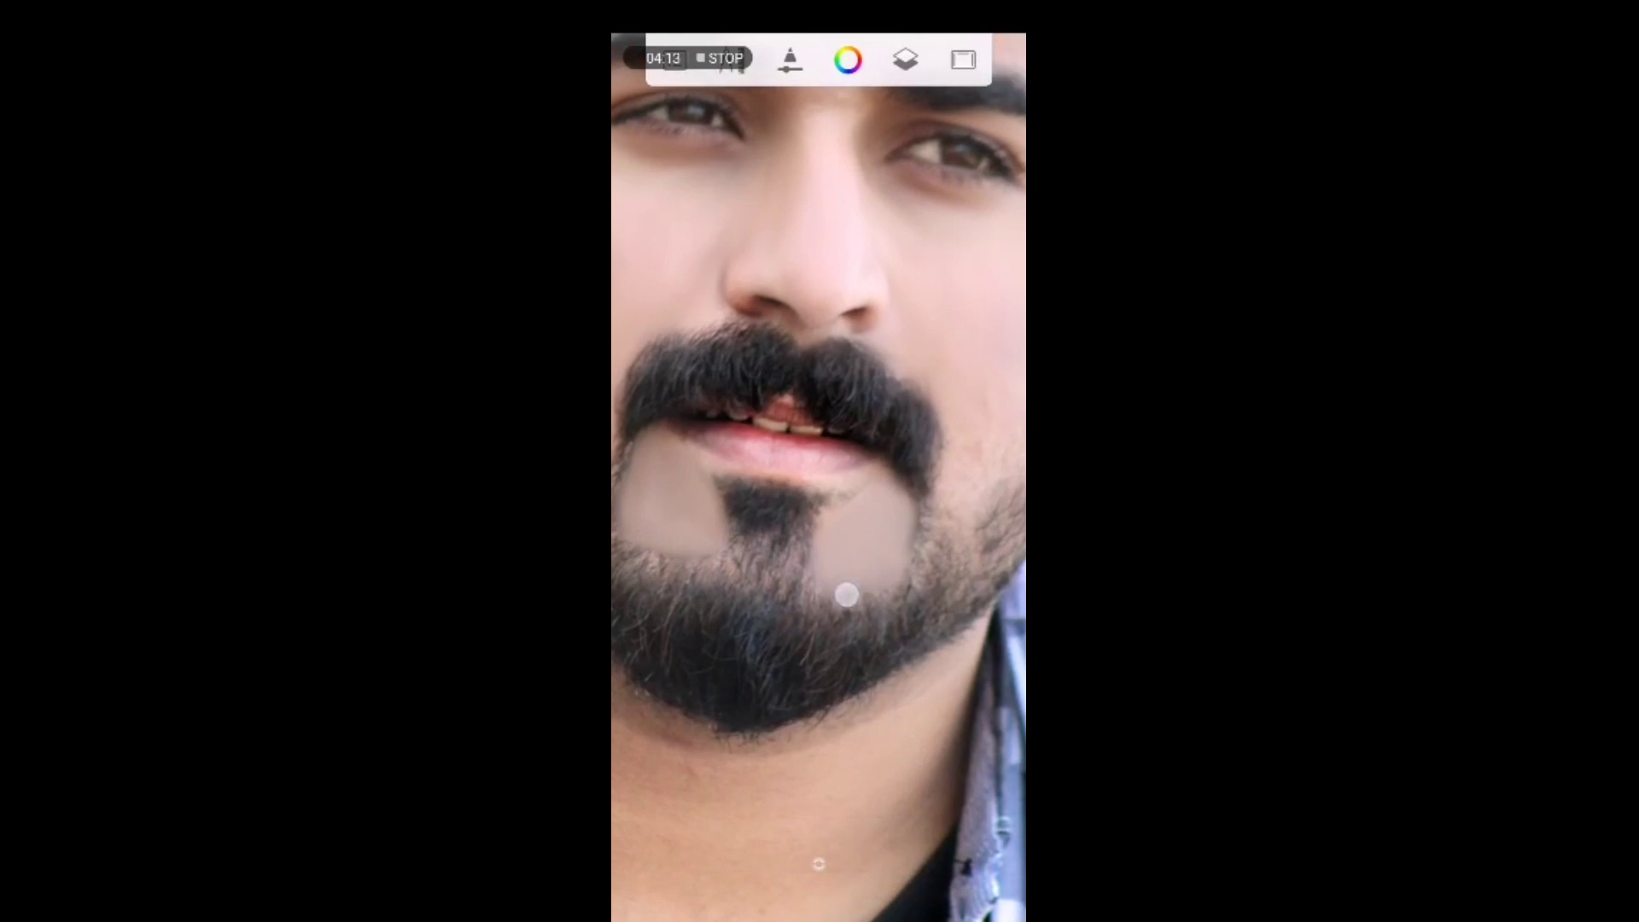
Rotate and zoom the canvas to bring the chin and neck into close view.
scroll(834, 619, down, 5)
mouse_move(768, 469)
mouse_down()
mouse_move(675, 410)
mouse_move(840, 551)
mouse_up()
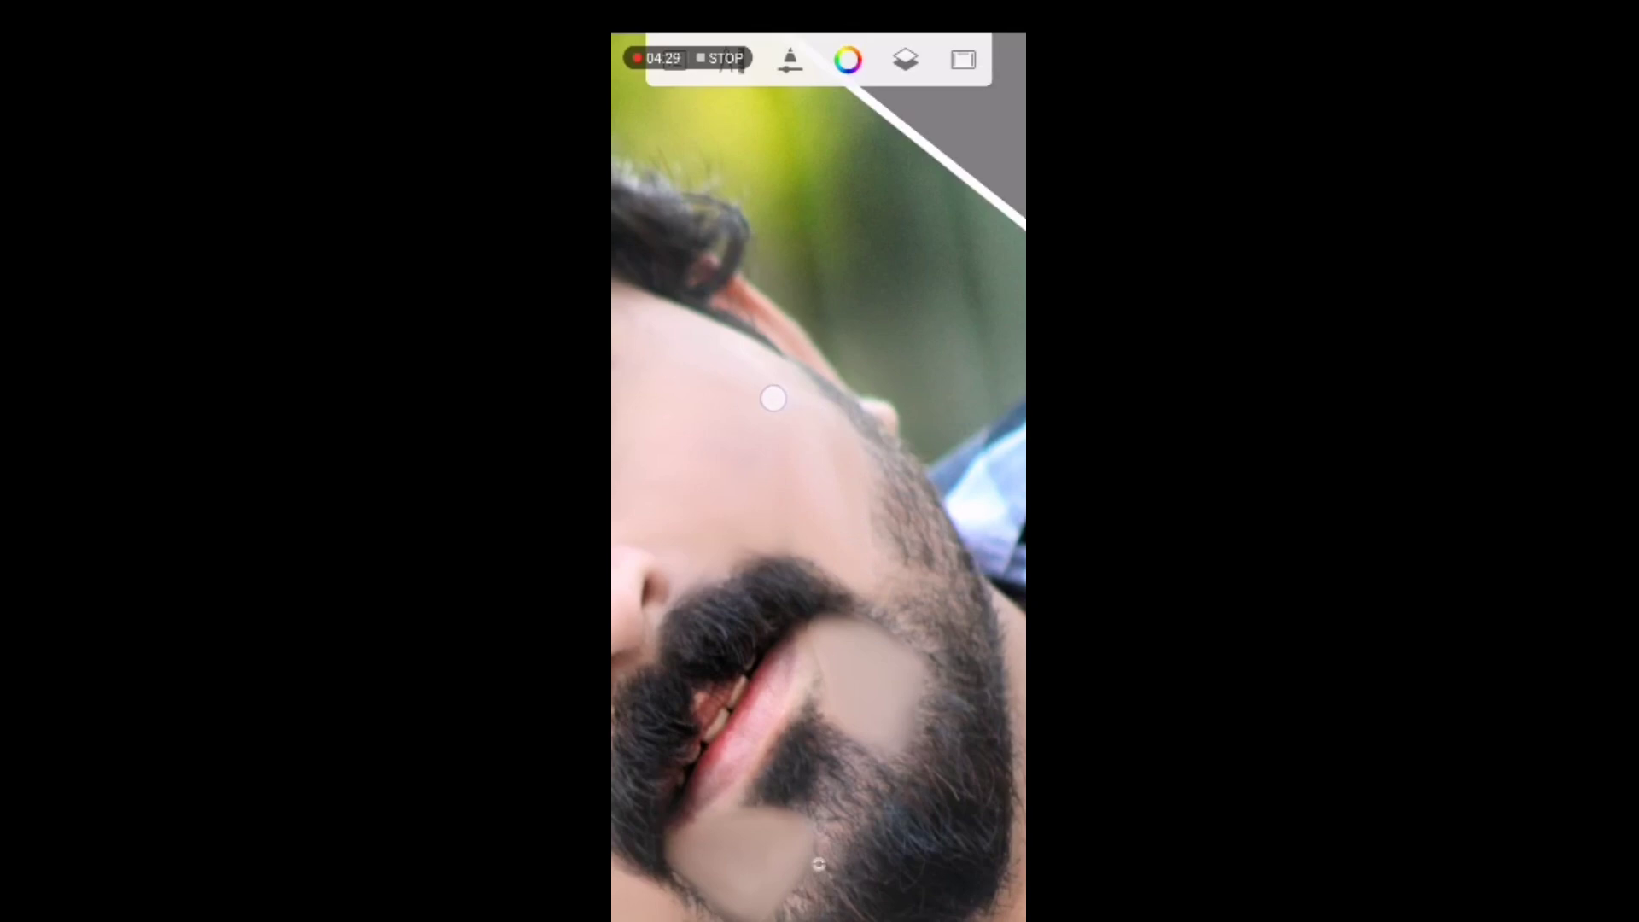
drag(909, 728, 903, 704)
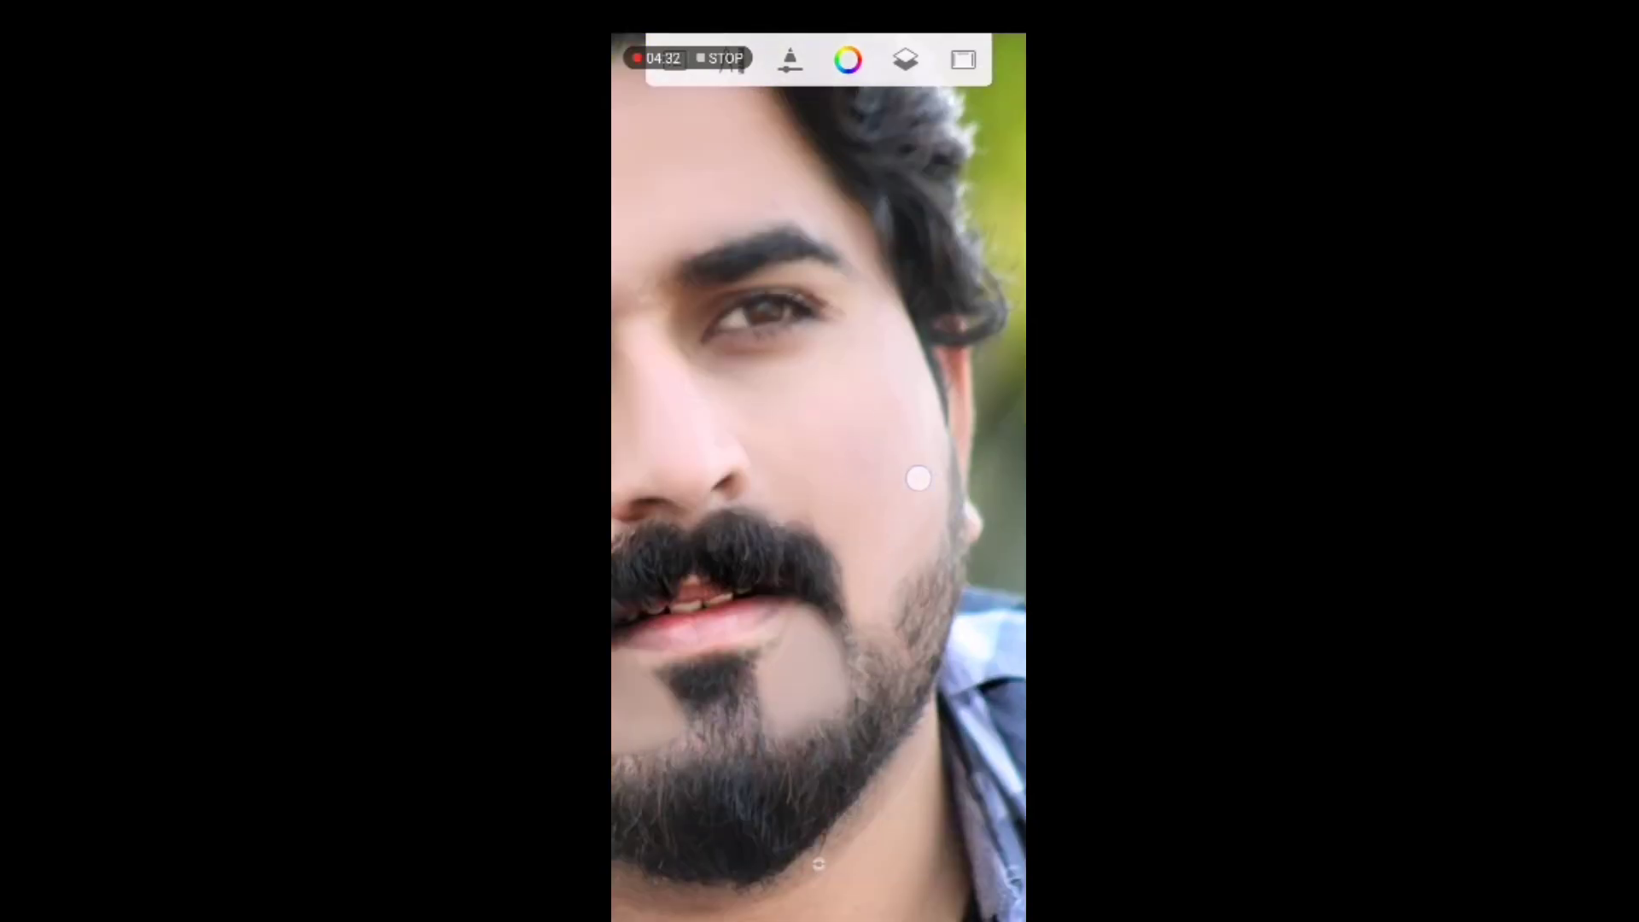
drag(893, 568, 848, 427)
mouse_move(854, 497)
mouse_down()
mouse_move(882, 760)
mouse_move(778, 411)
mouse_up()
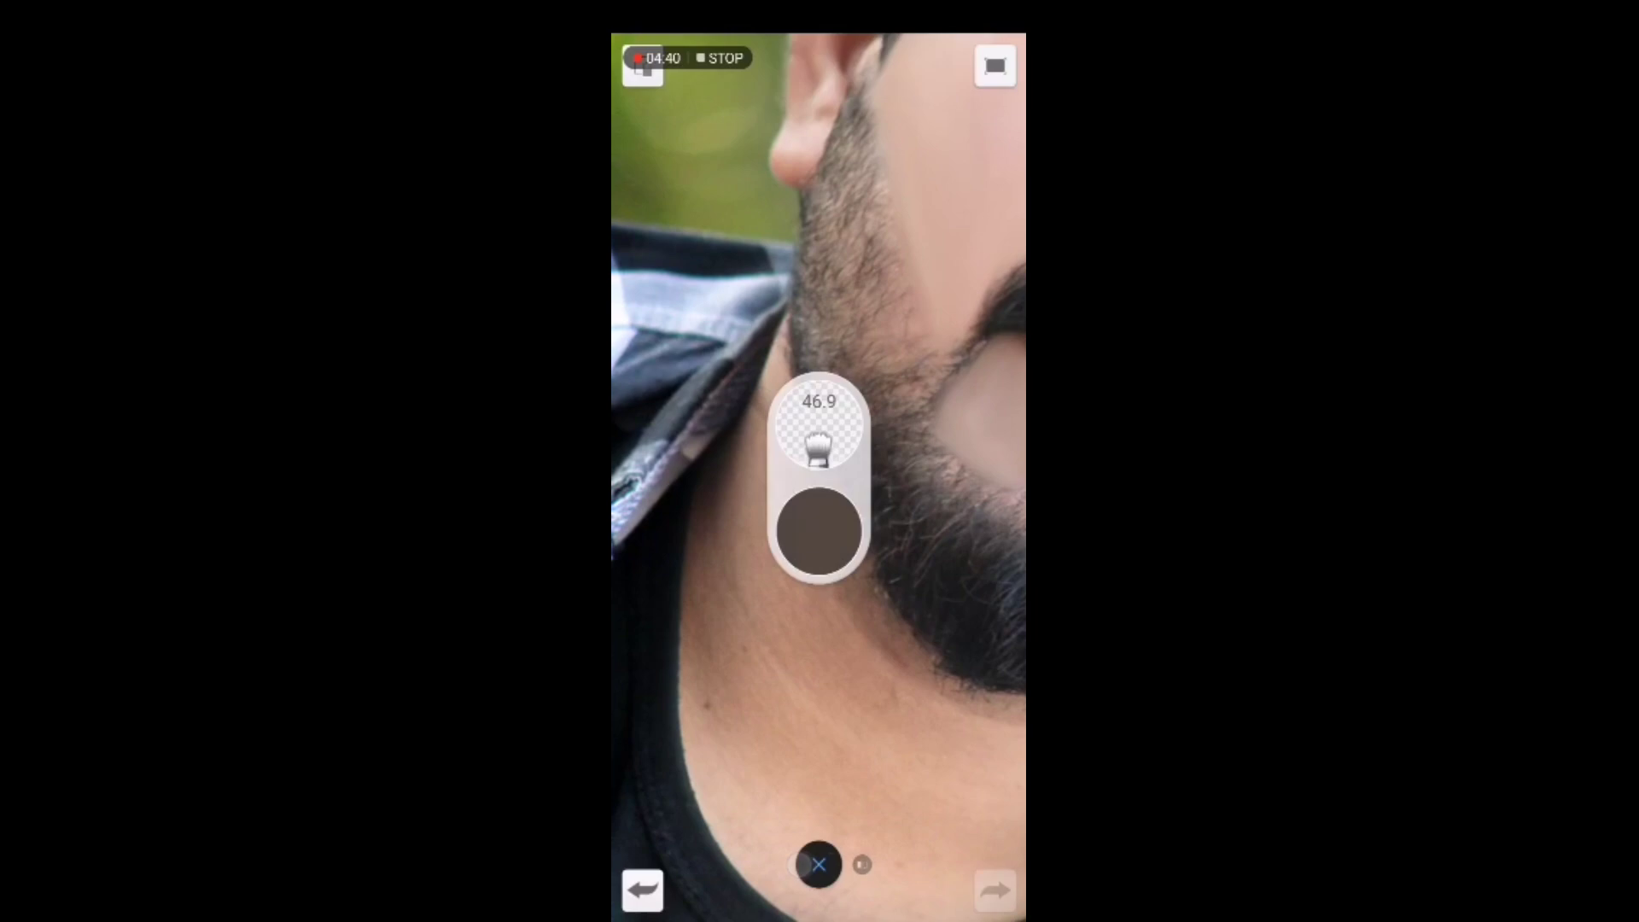
Smudge skin tone over the beard's lower edge and down the neck to lighten the dark patch.
click(819, 864)
click(819, 864)
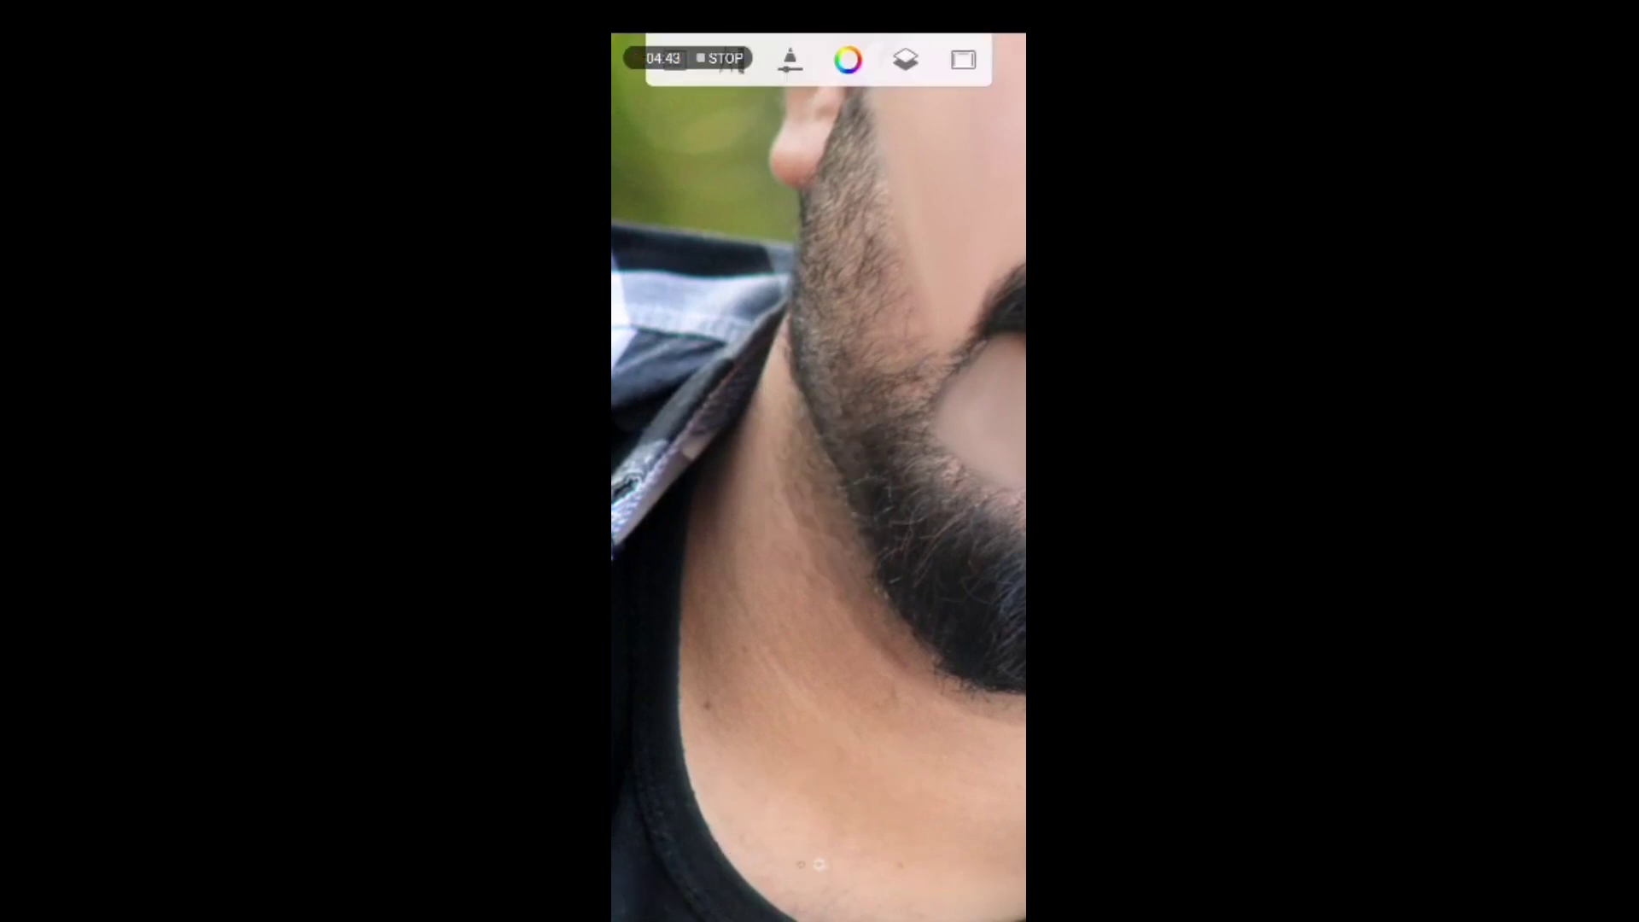
drag(864, 648, 893, 699)
drag(779, 369, 892, 572)
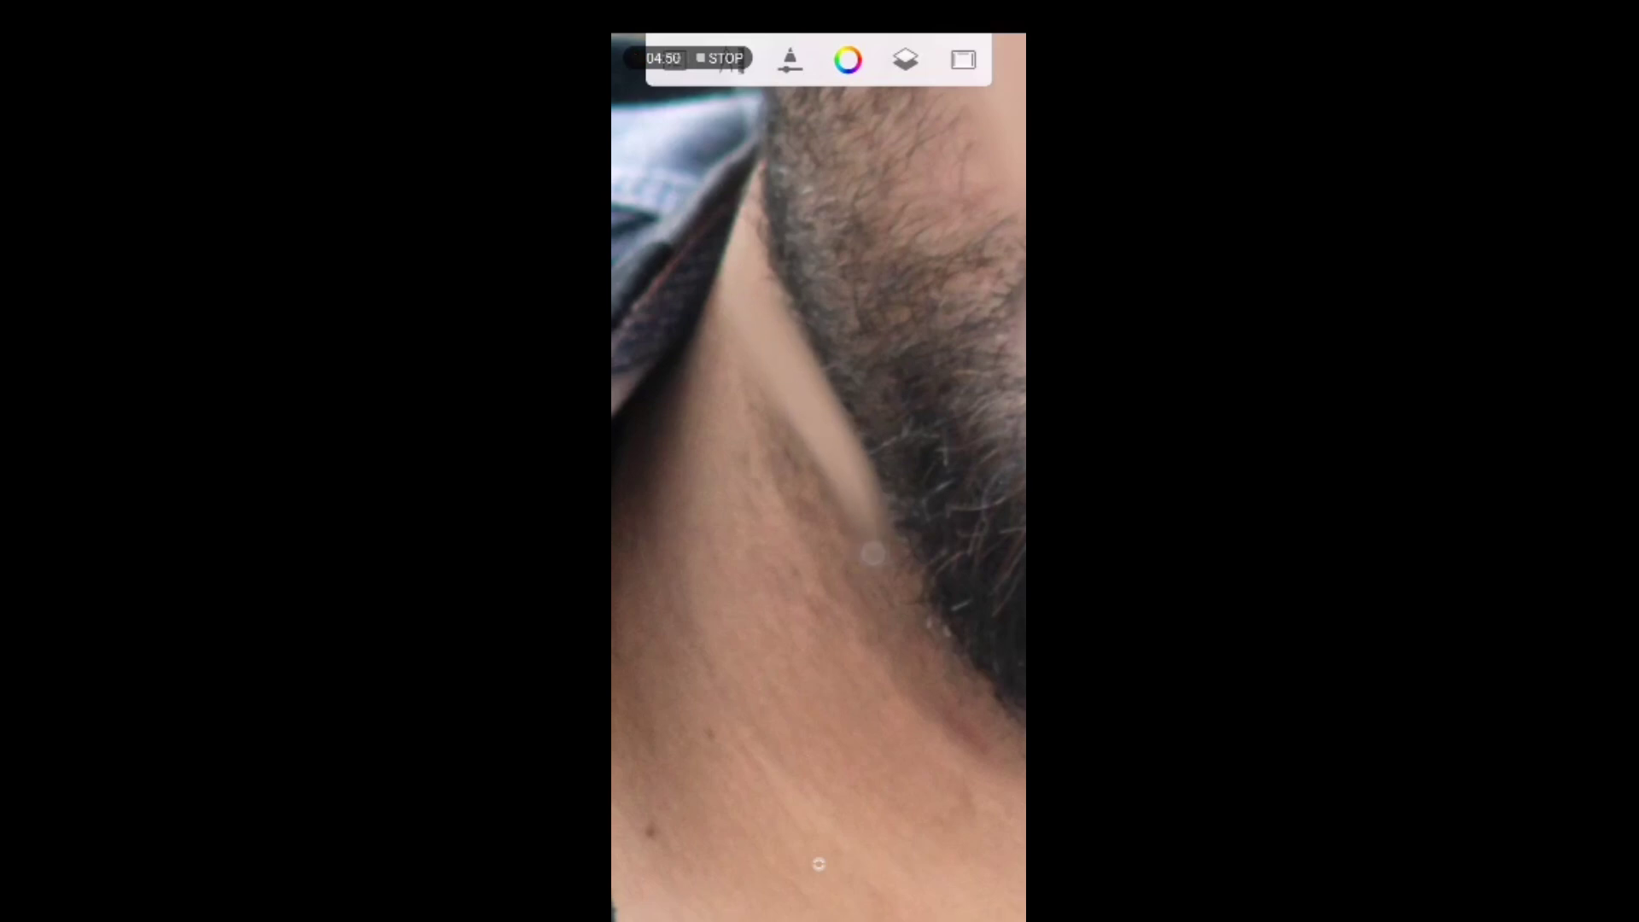
mouse_move(846, 470)
mouse_down()
mouse_move(820, 428)
mouse_move(896, 585)
mouse_up()
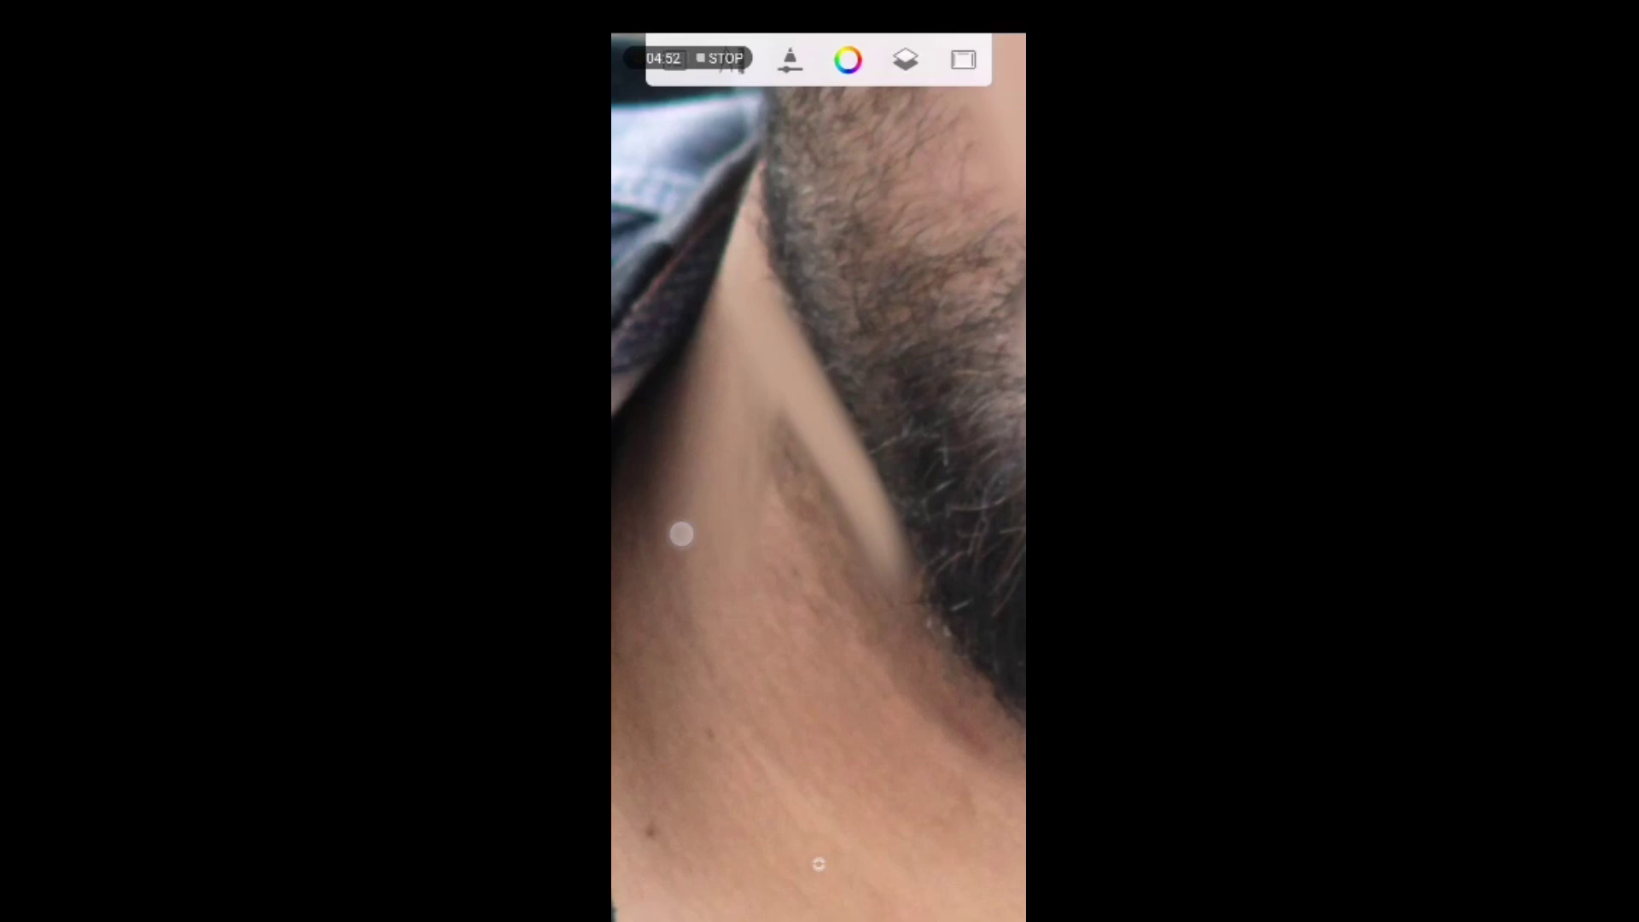
mouse_move(682, 535)
mouse_down()
mouse_move(669, 484)
mouse_move(779, 447)
mouse_move(841, 587)
mouse_up()
Check the smudge brush settings, then smudge the skin up the neck edge.
click(791, 60)
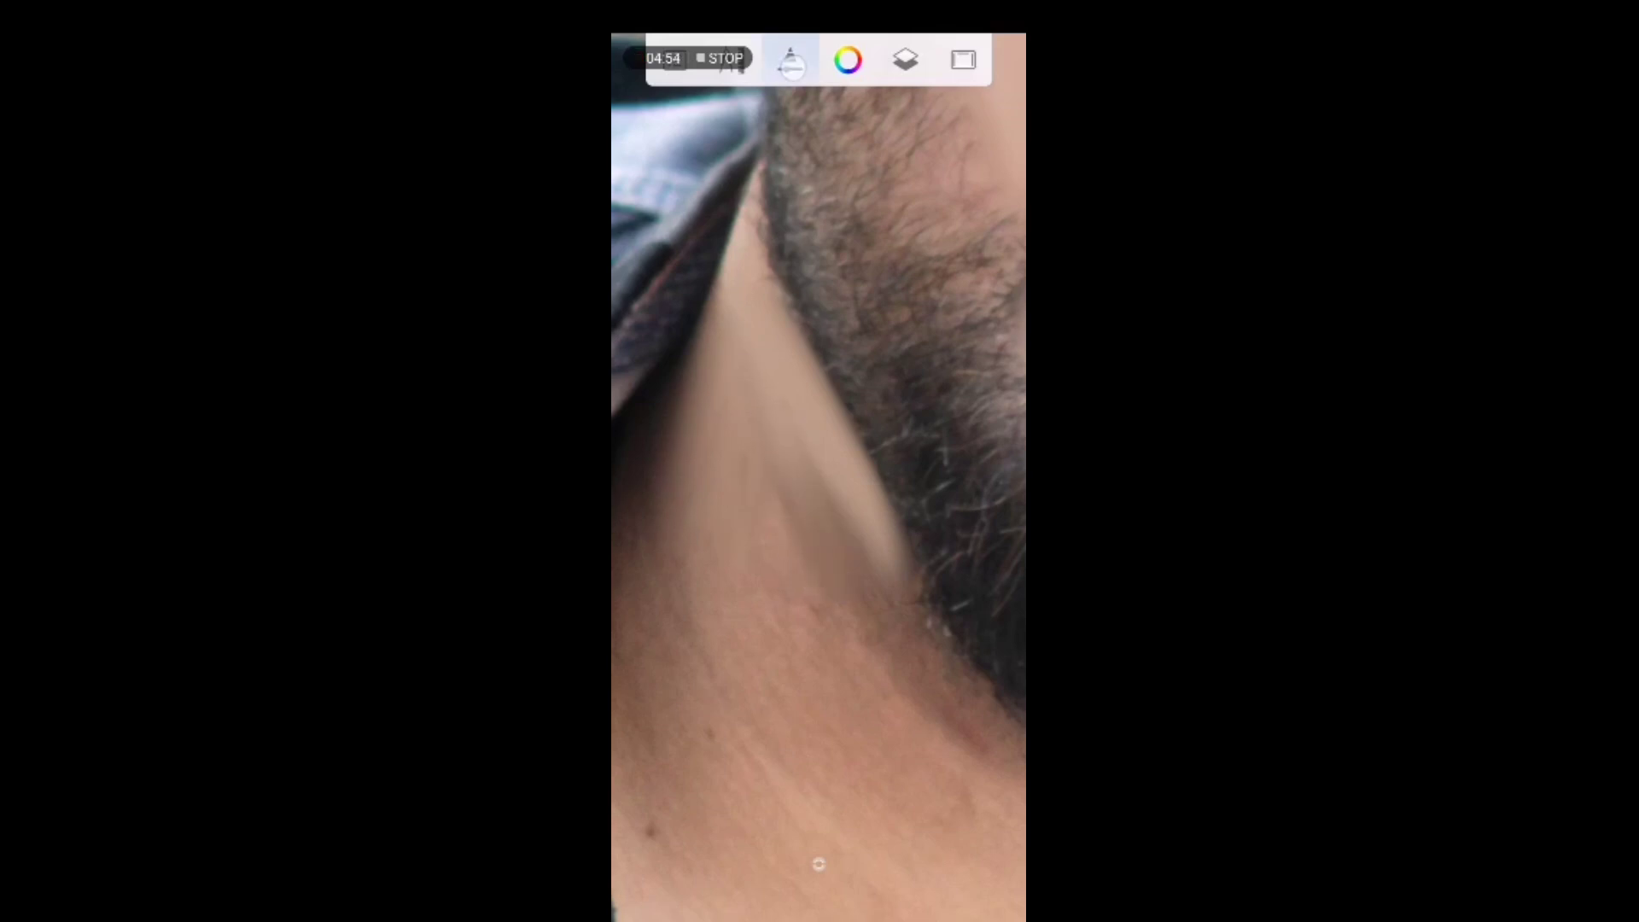
click(790, 59)
mouse_move(828, 681)
mouse_down()
mouse_move(841, 488)
mouse_move(915, 615)
mouse_up()
Zoom and rotate onto the jawline and lighten the skin along the beard edge.
scroll(817, 654, down, 5)
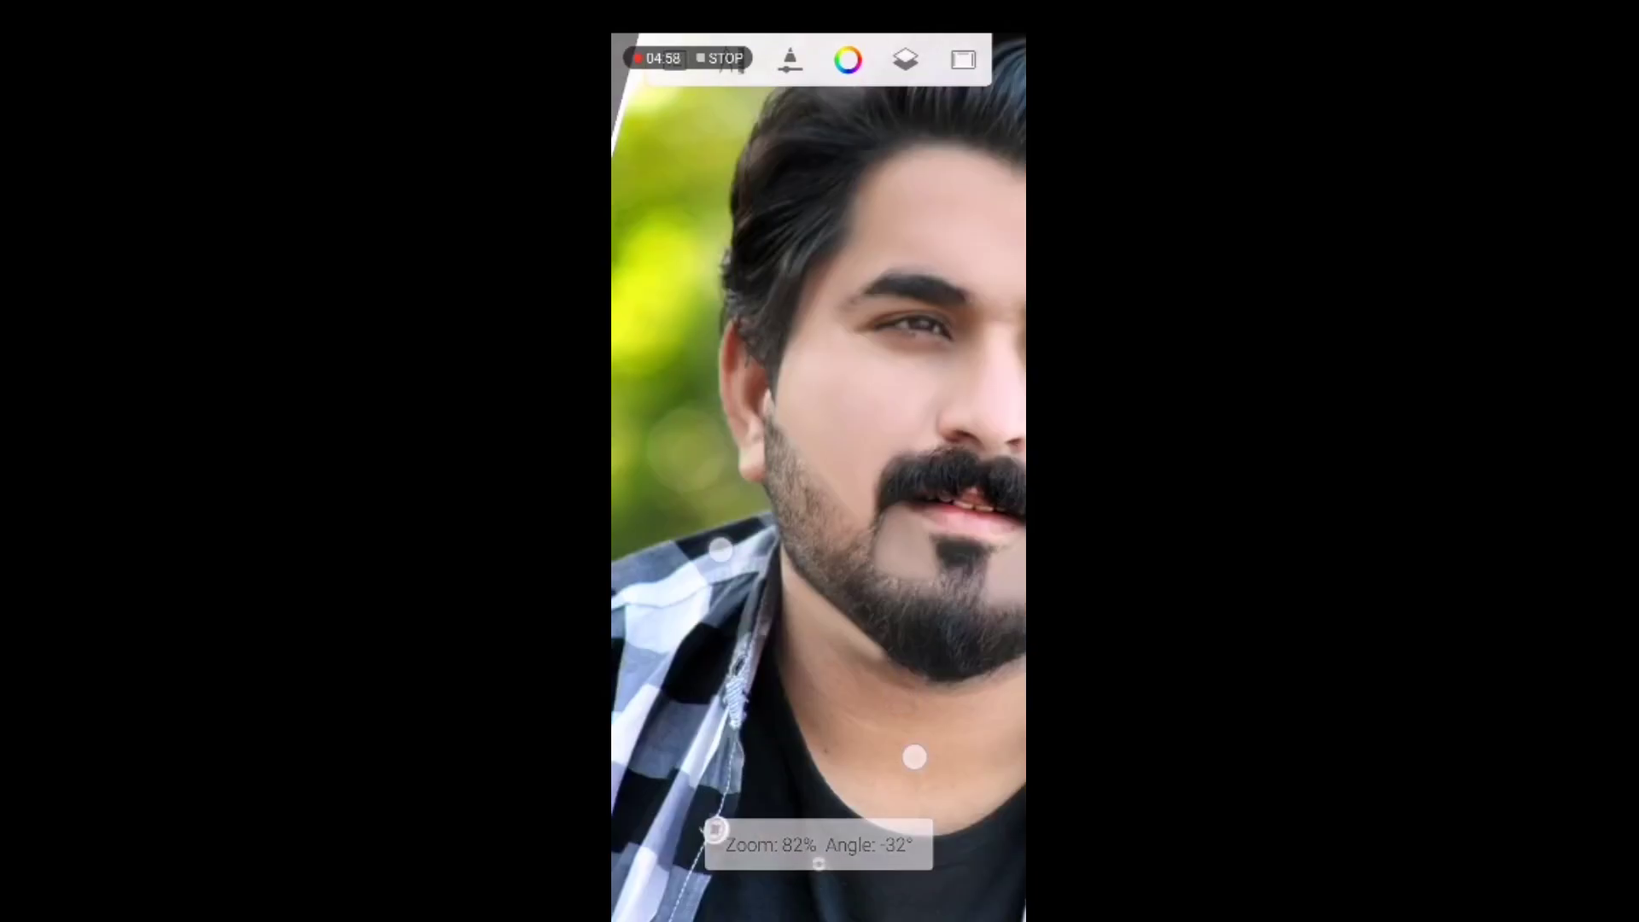
mouse_move(915, 758)
mouse_down()
mouse_move(989, 694)
mouse_move(887, 678)
mouse_up()
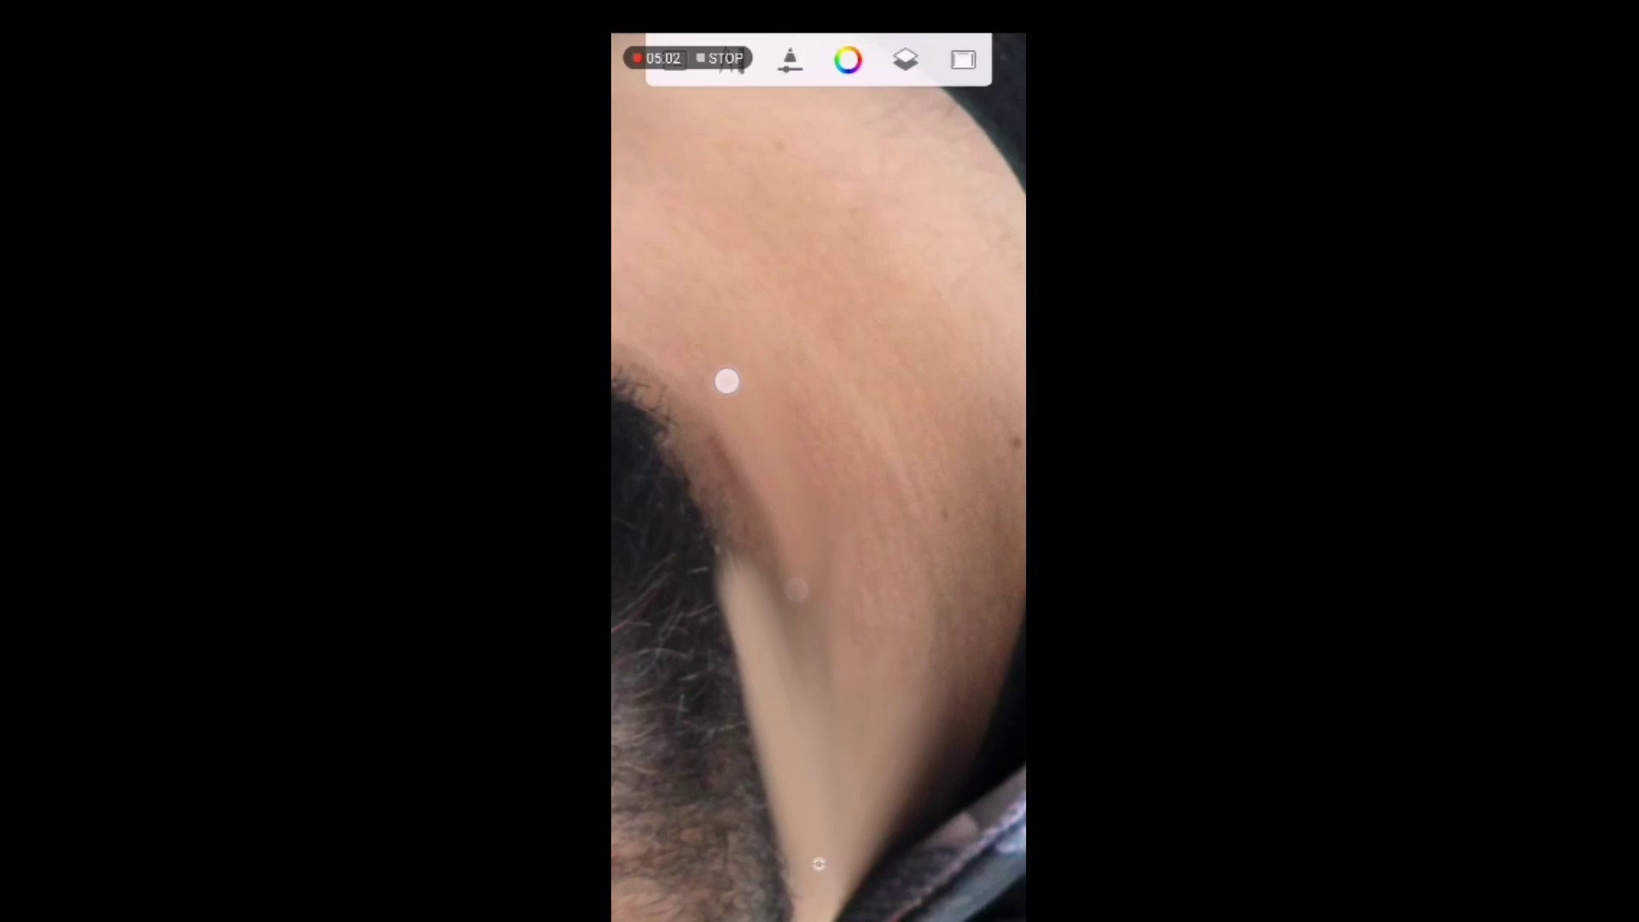
mouse_move(733, 437)
mouse_down()
mouse_move(757, 551)
mouse_move(722, 419)
mouse_move(751, 545)
mouse_move(699, 454)
mouse_move(701, 476)
mouse_move(759, 560)
mouse_move(739, 486)
mouse_move(637, 395)
mouse_move(789, 522)
mouse_up()
scroll(805, 632, up, 3)
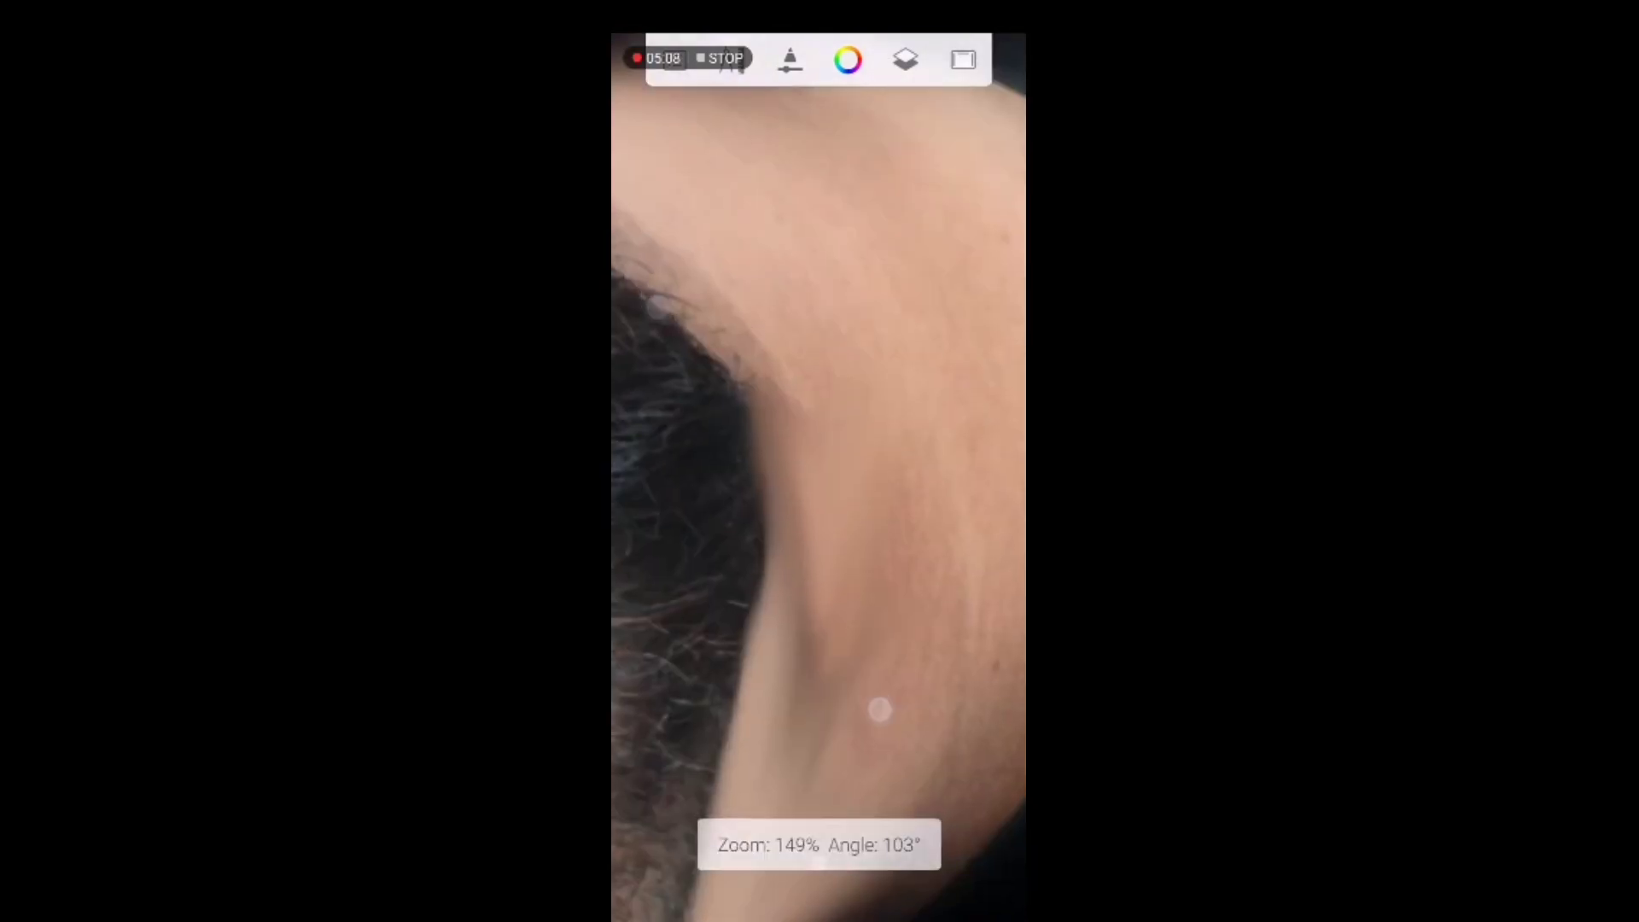
Smudge repeated upward strokes along the beard edge to smooth its curve.
mouse_move(773, 417)
mouse_down()
mouse_move(805, 425)
mouse_move(768, 363)
mouse_up()
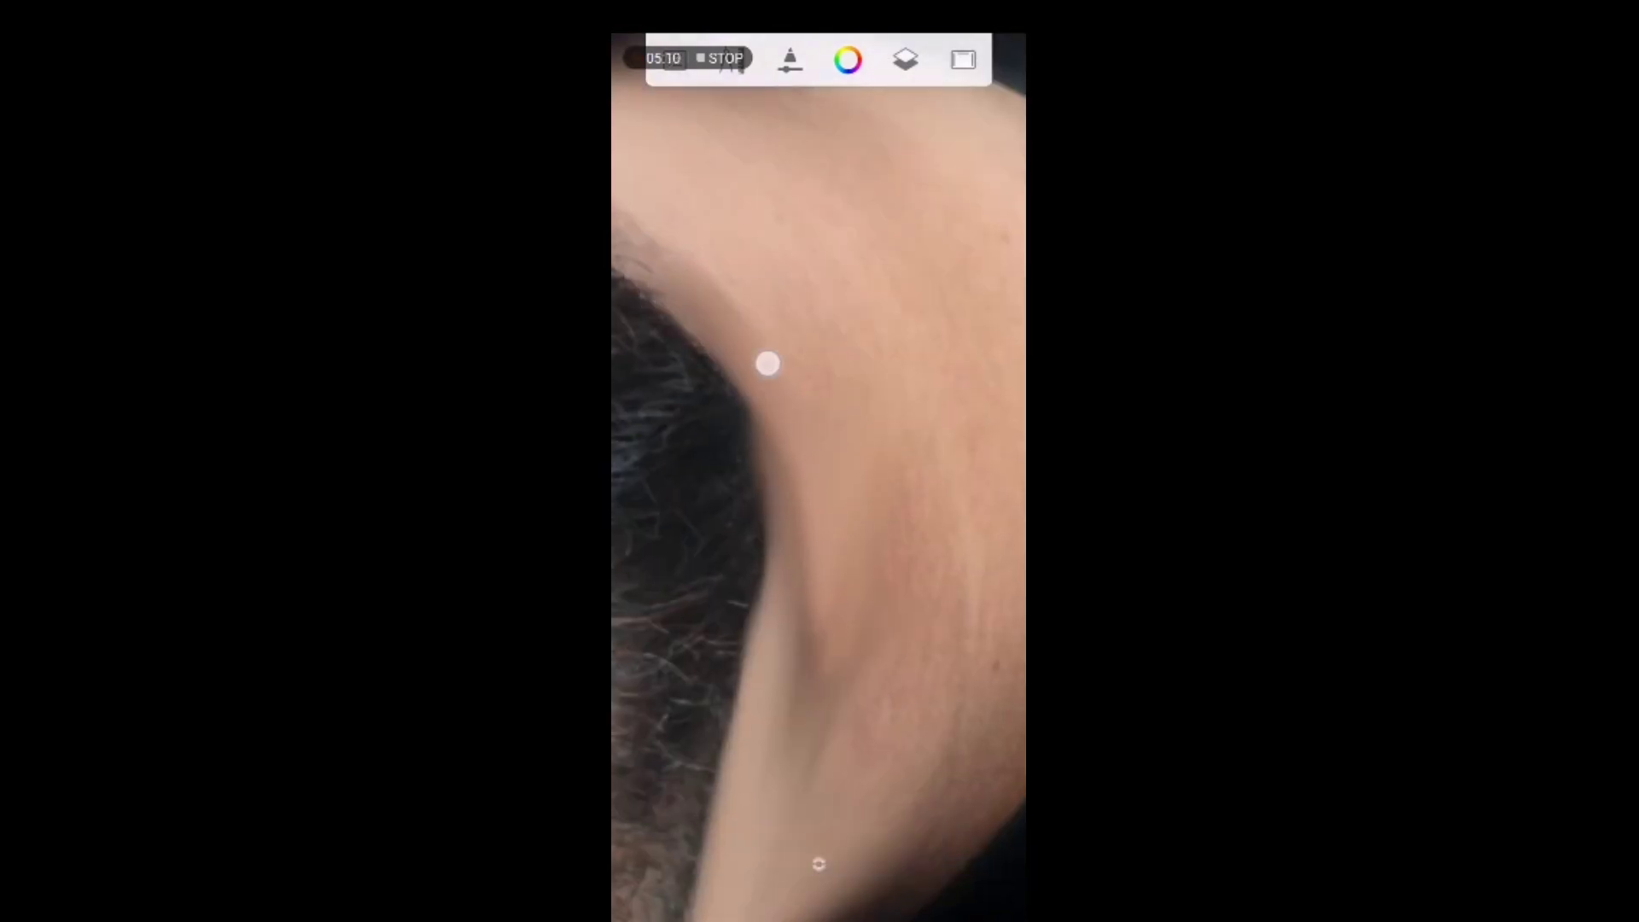
drag(800, 579, 787, 465)
drag(791, 704, 779, 512)
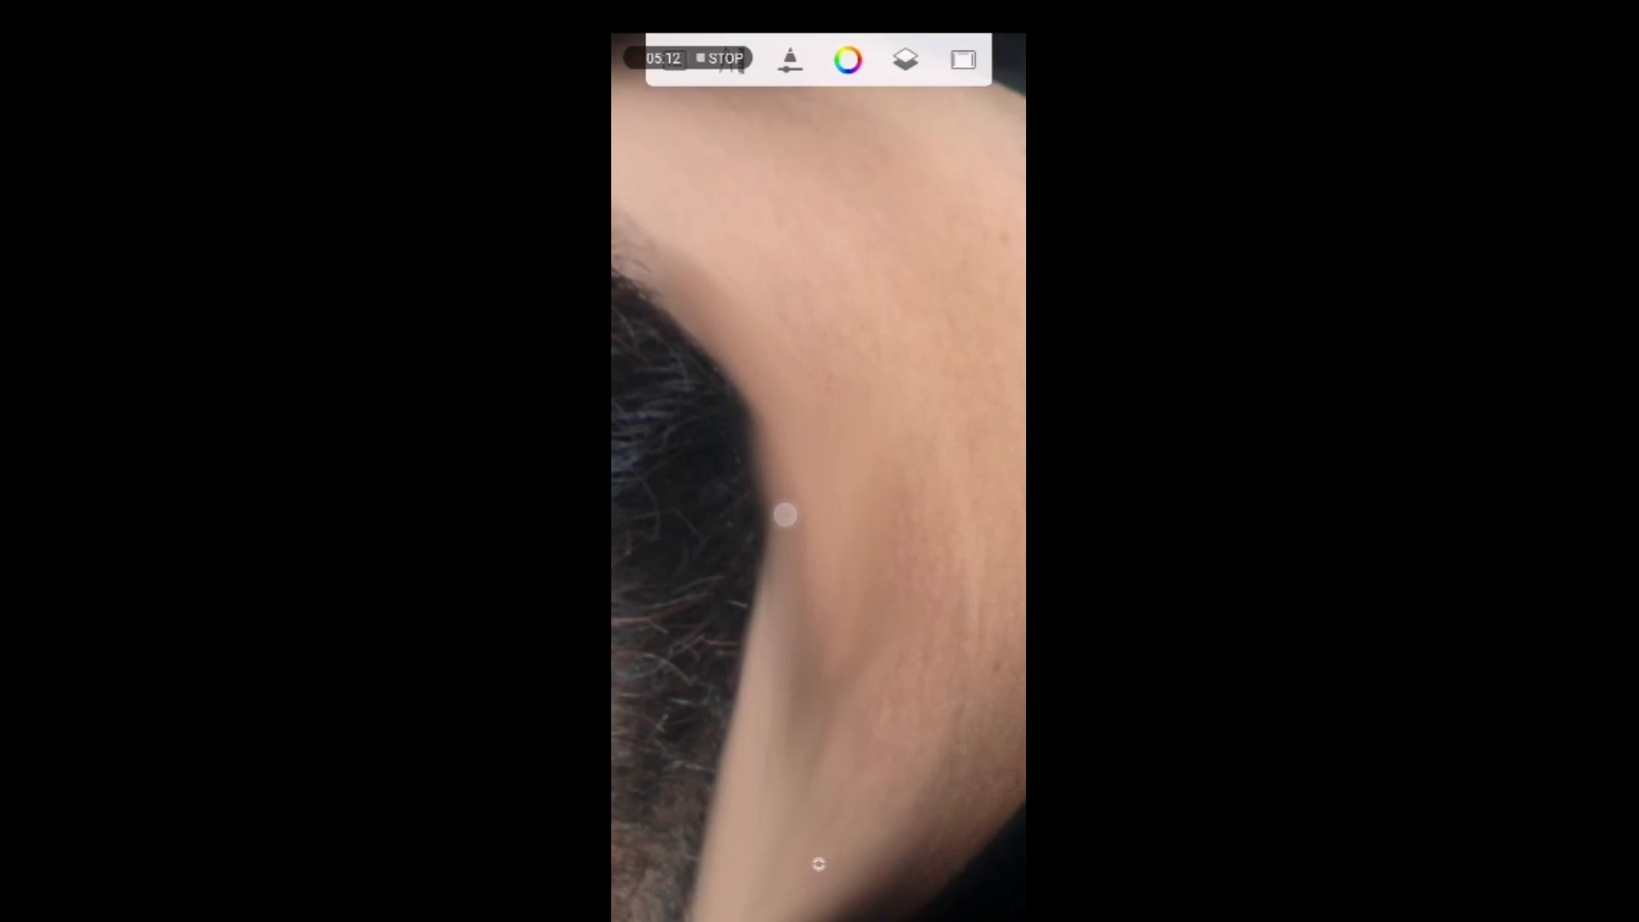
drag(804, 741, 829, 553)
scroll(832, 623, down, 2)
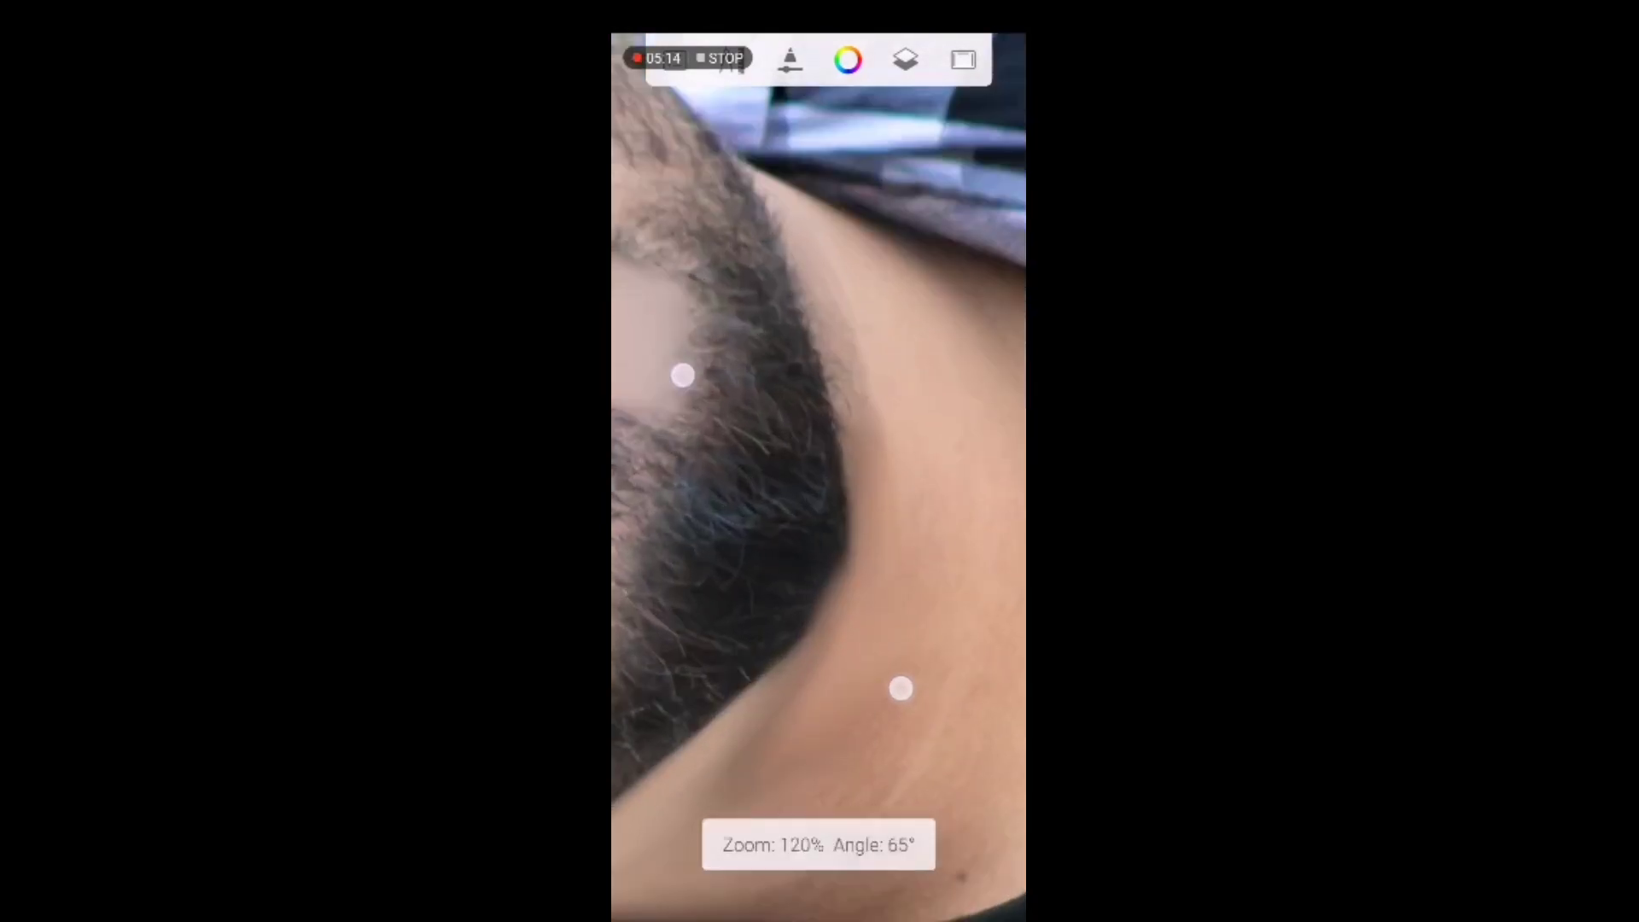
drag(849, 381, 810, 282)
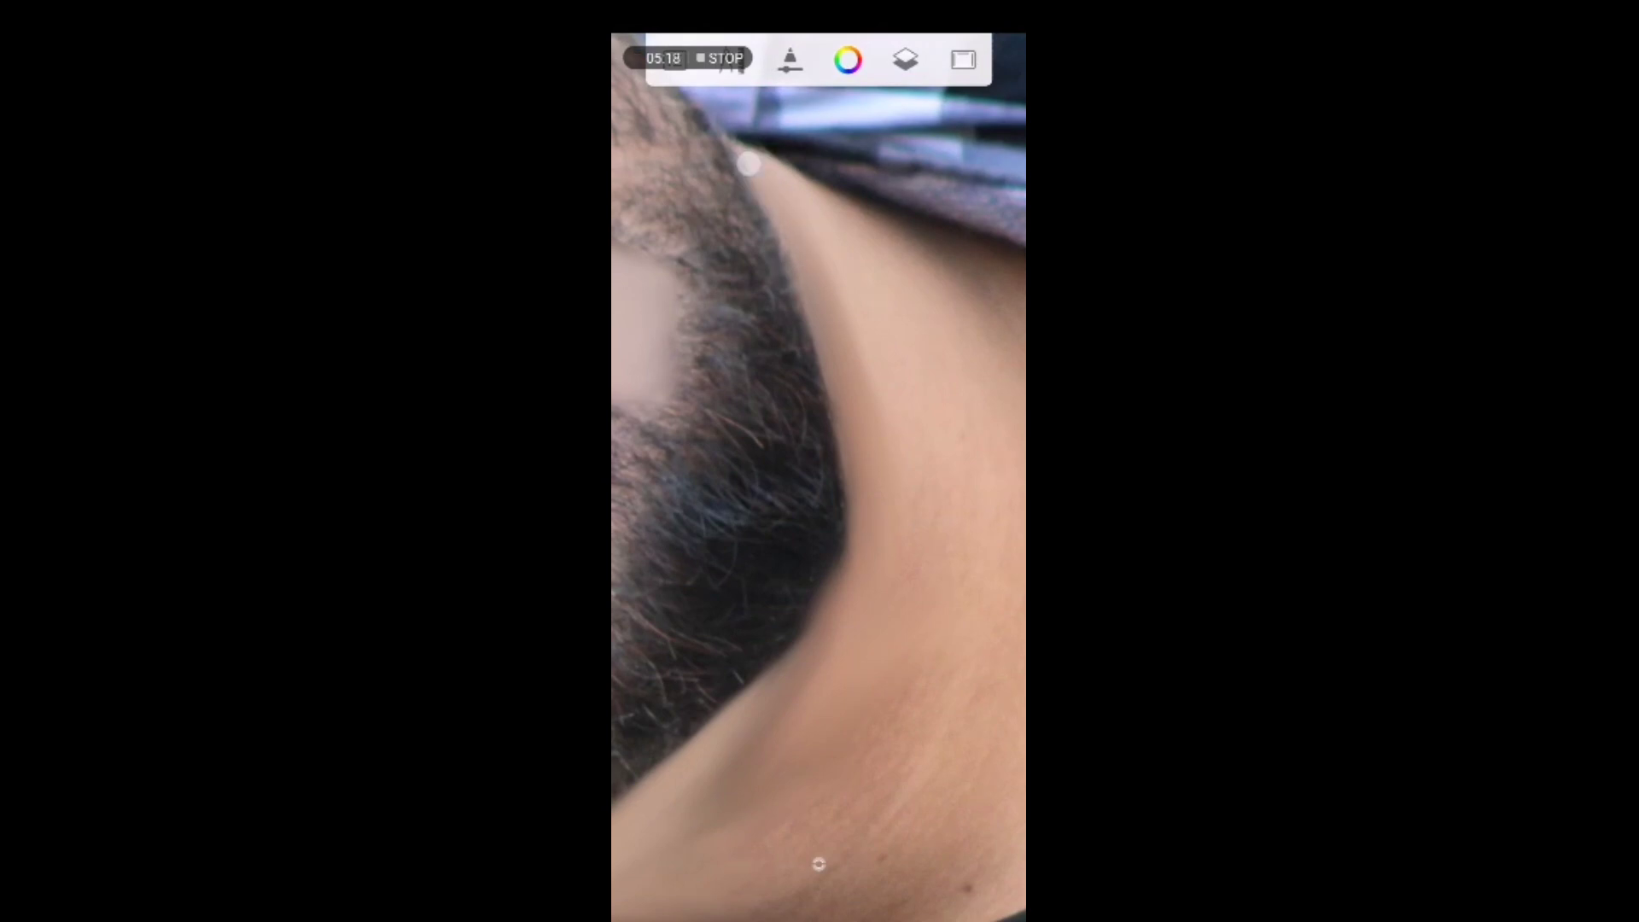
scroll(818, 598, down, 5)
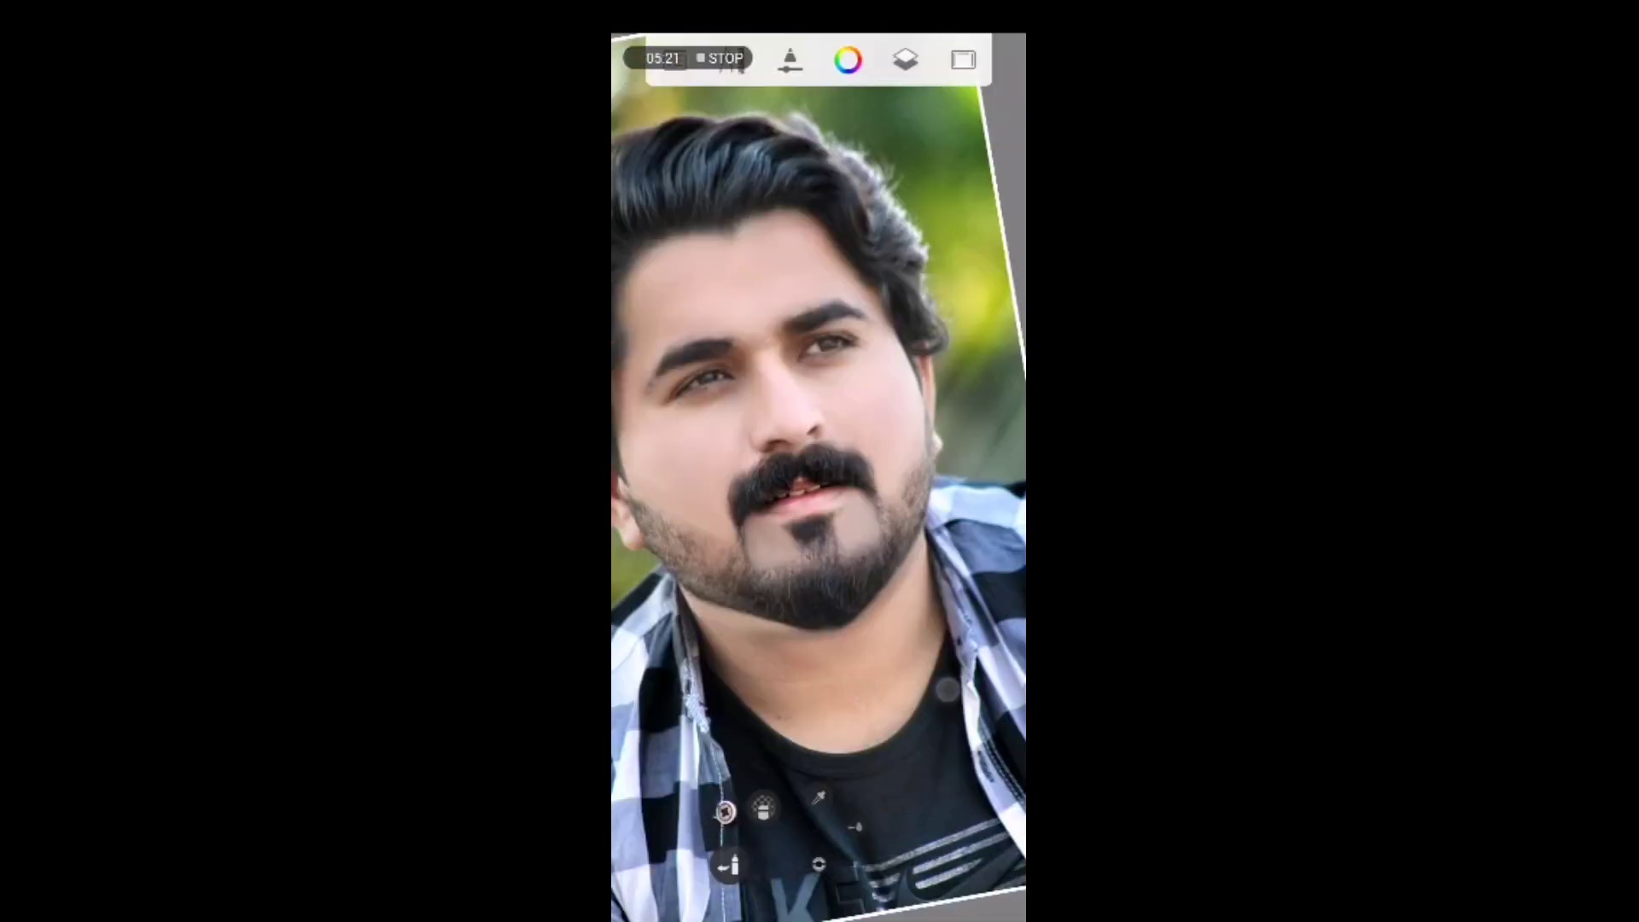
Smudge the neck skin along the beard's lower edge beside the collar.
scroll(818, 615, up, 5)
mouse_move(936, 526)
mouse_down()
mouse_move(933, 476)
mouse_move(869, 511)
mouse_up()
scroll(694, 755, down, 5)
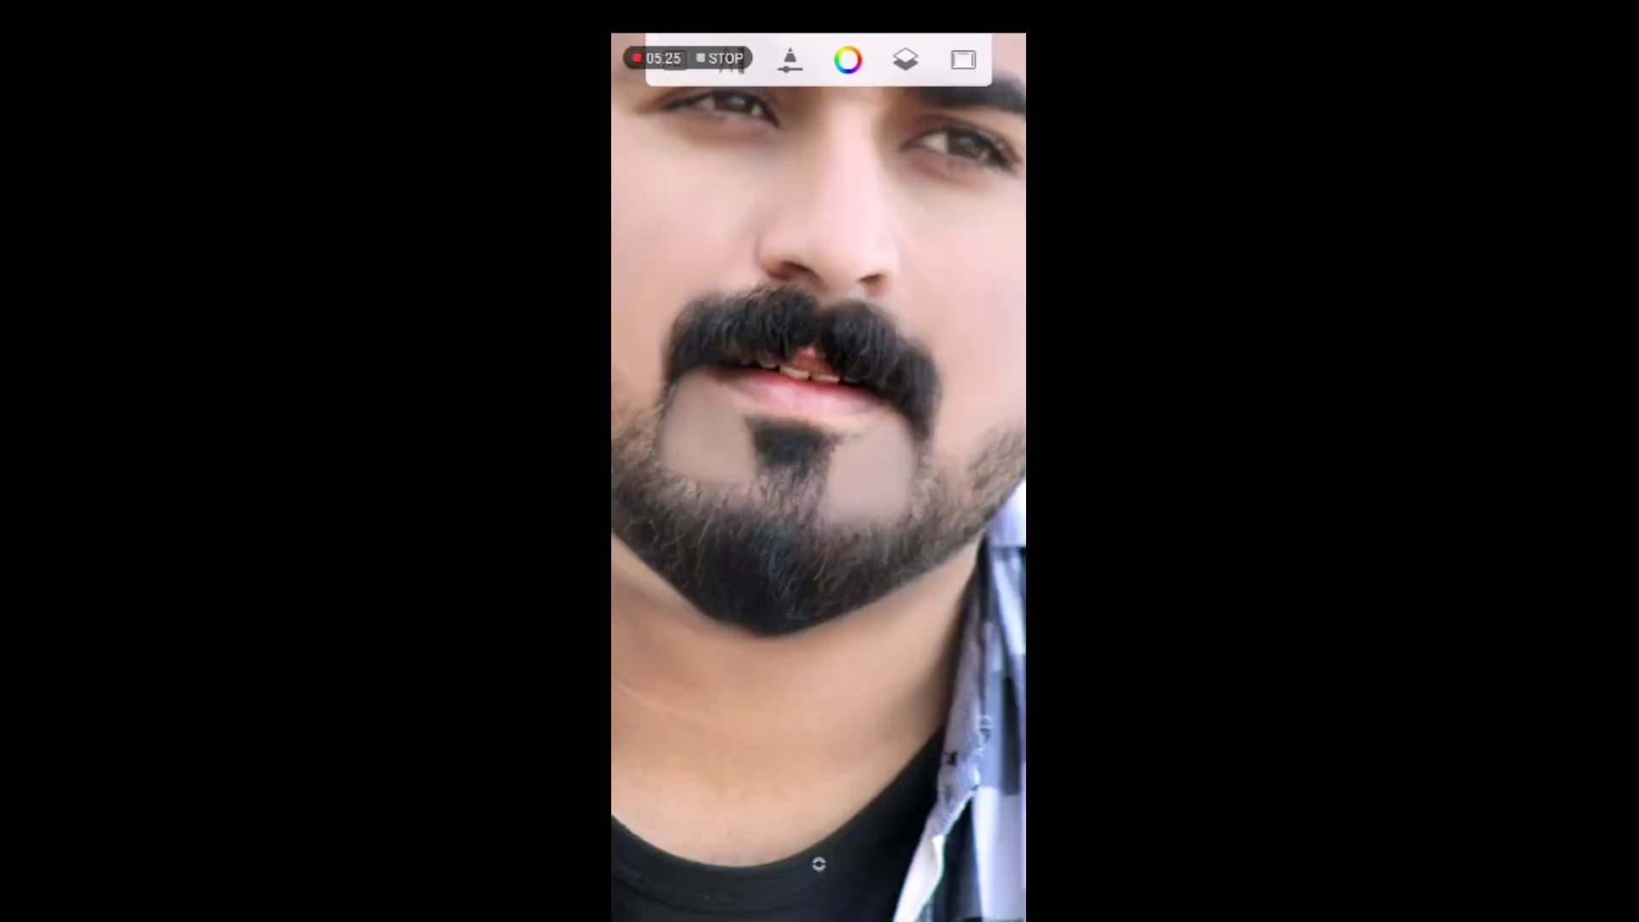
scroll(818, 512, up, 5)
mouse_move(849, 631)
mouse_down()
mouse_move(725, 564)
mouse_move(875, 602)
mouse_move(858, 634)
mouse_up()
scroll(781, 624, down, 5)
scroll(782, 624, up, 5)
scroll(815, 654, down, 5)
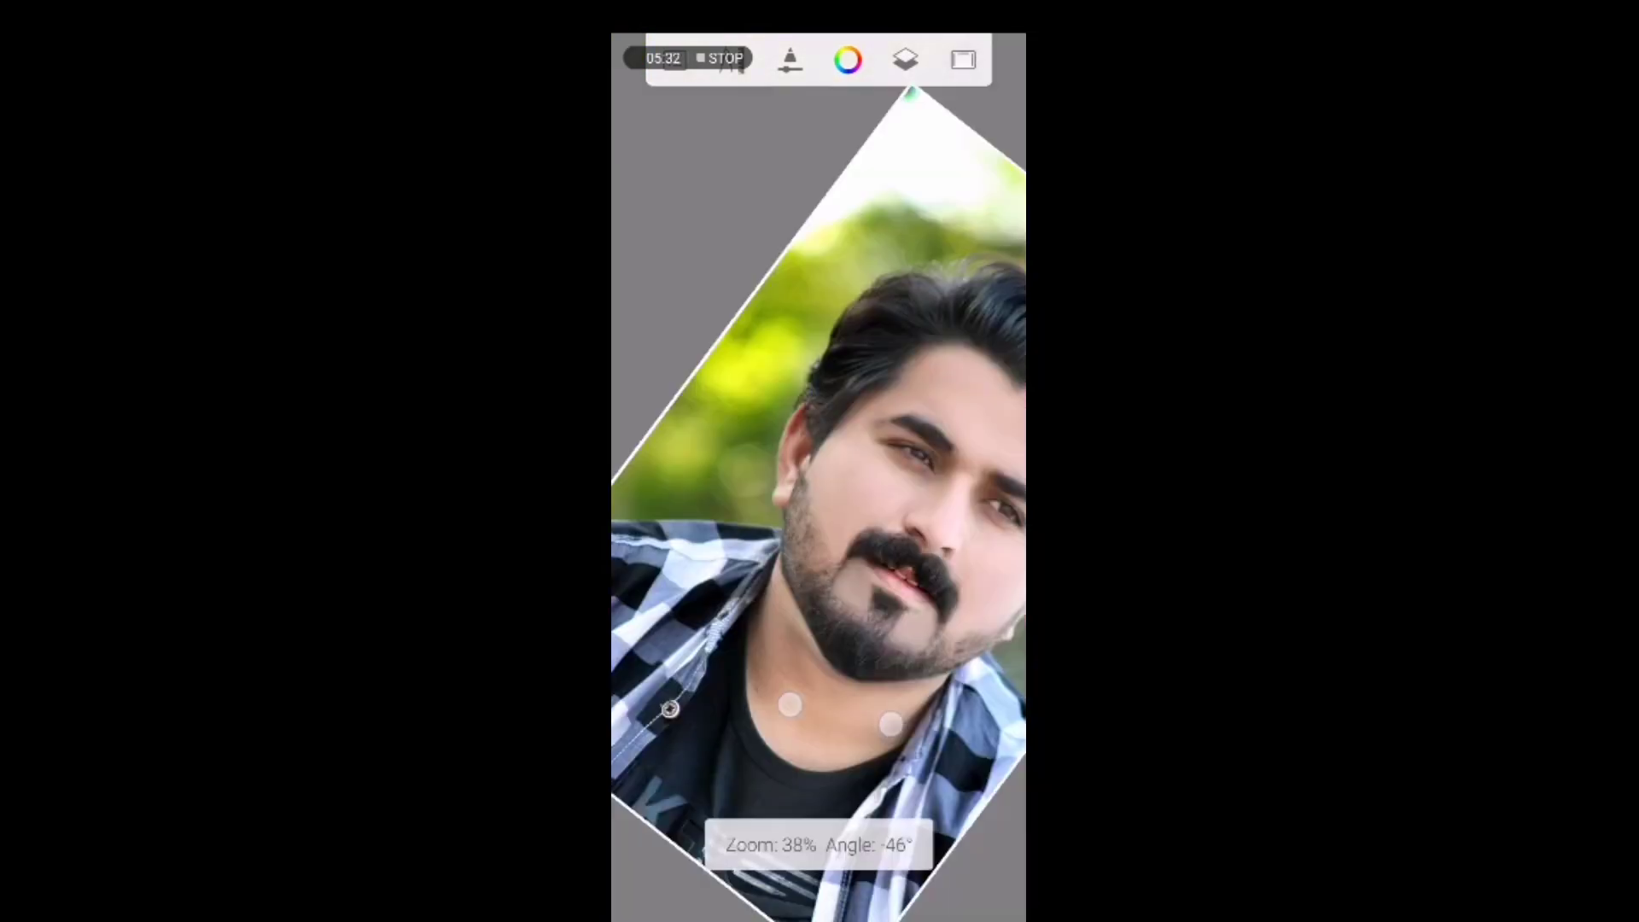
scroll(815, 654, down, 3)
scroll(815, 654, up, 5)
scroll(815, 654, up, 3)
scroll(814, 654, down, 3)
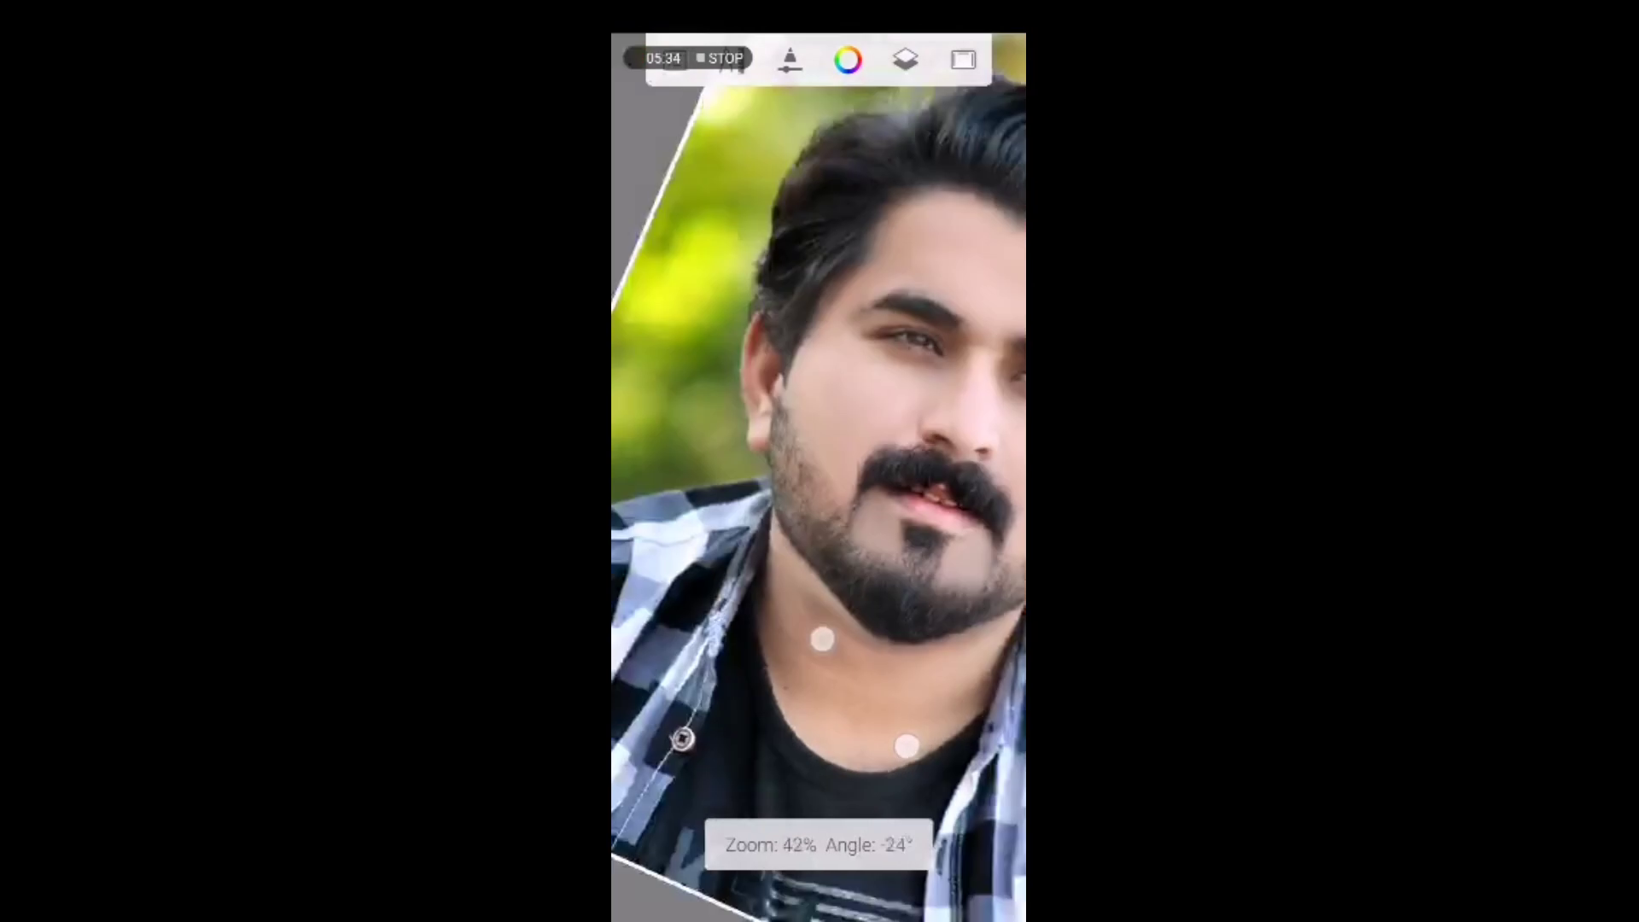
scroll(773, 520, up, 4)
scroll(774, 520, up, 3)
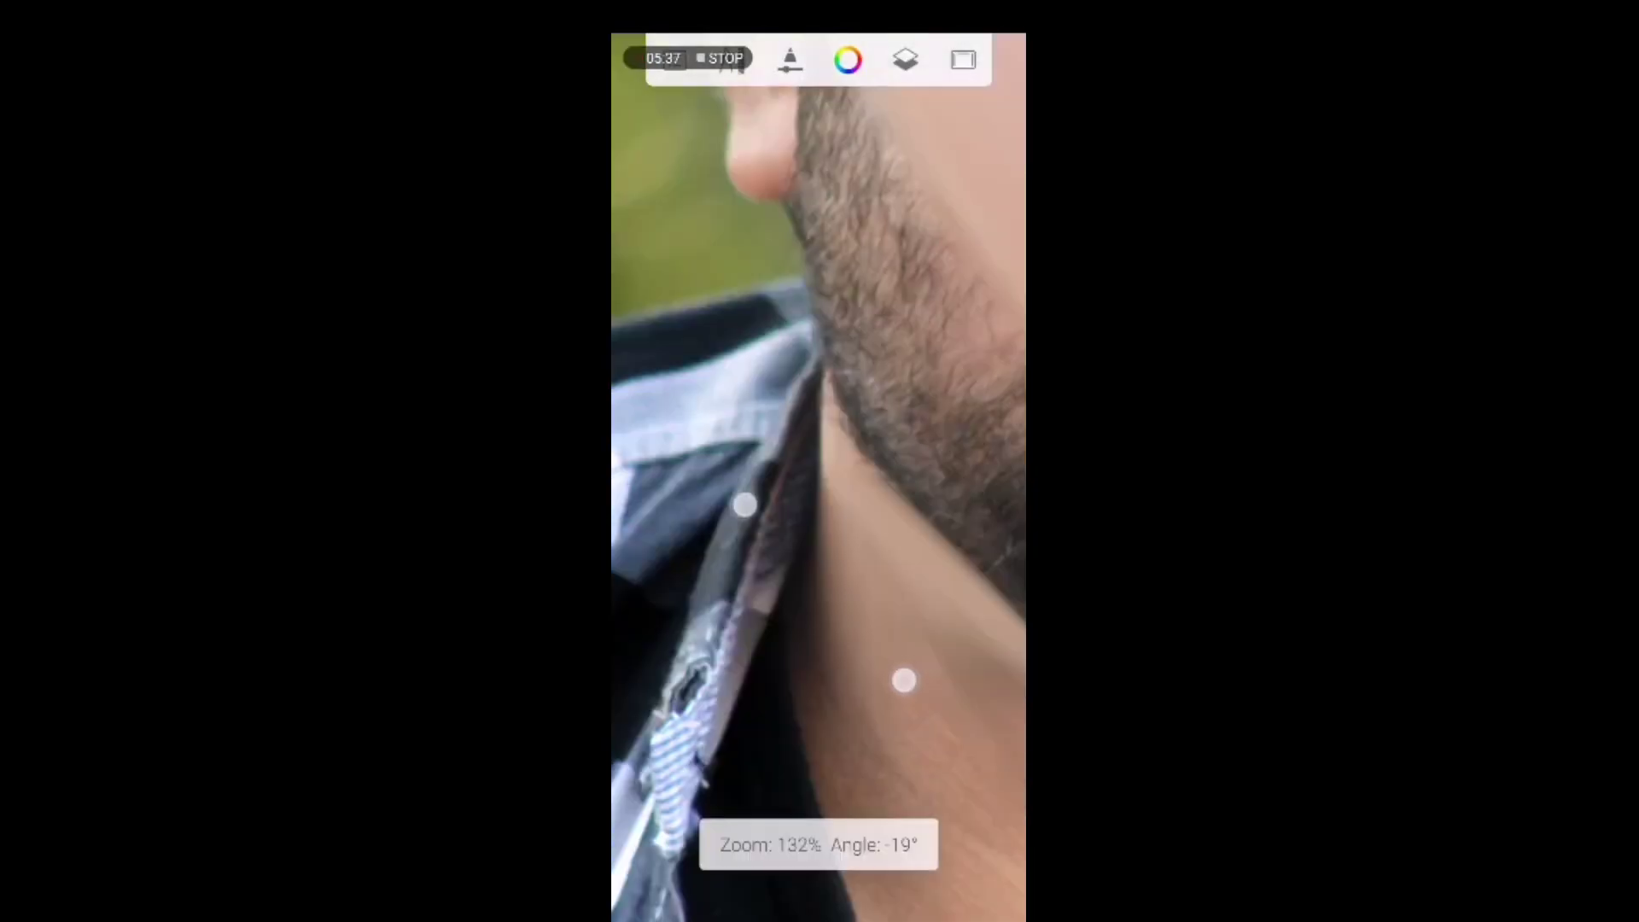
scroll(773, 520, up, 3)
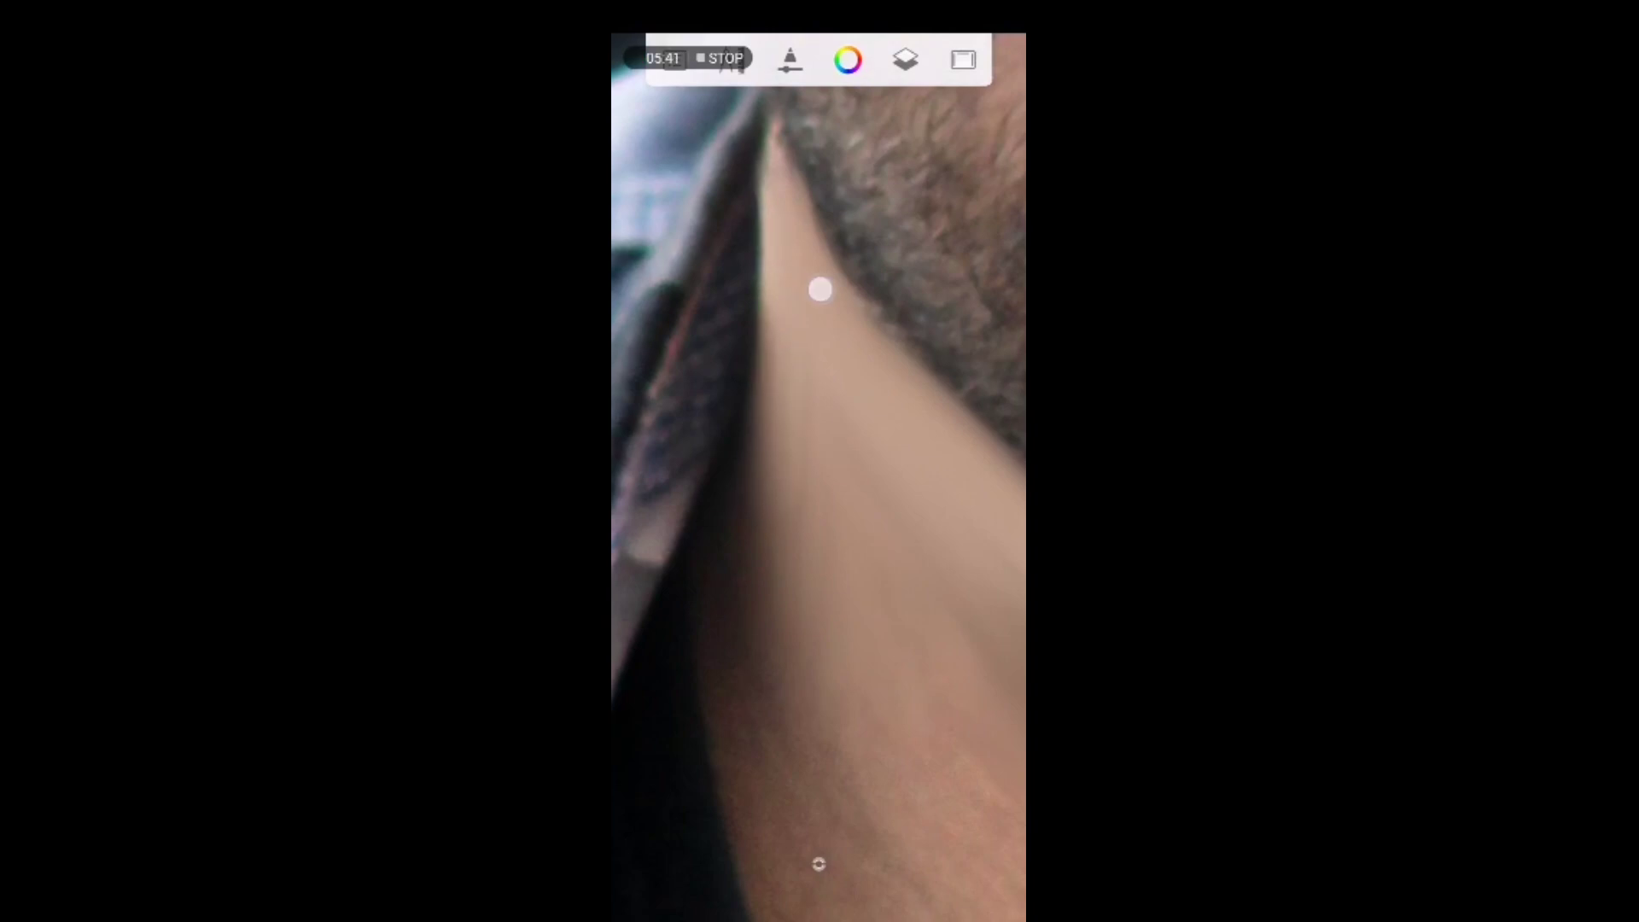
scroll(854, 598, down, 3)
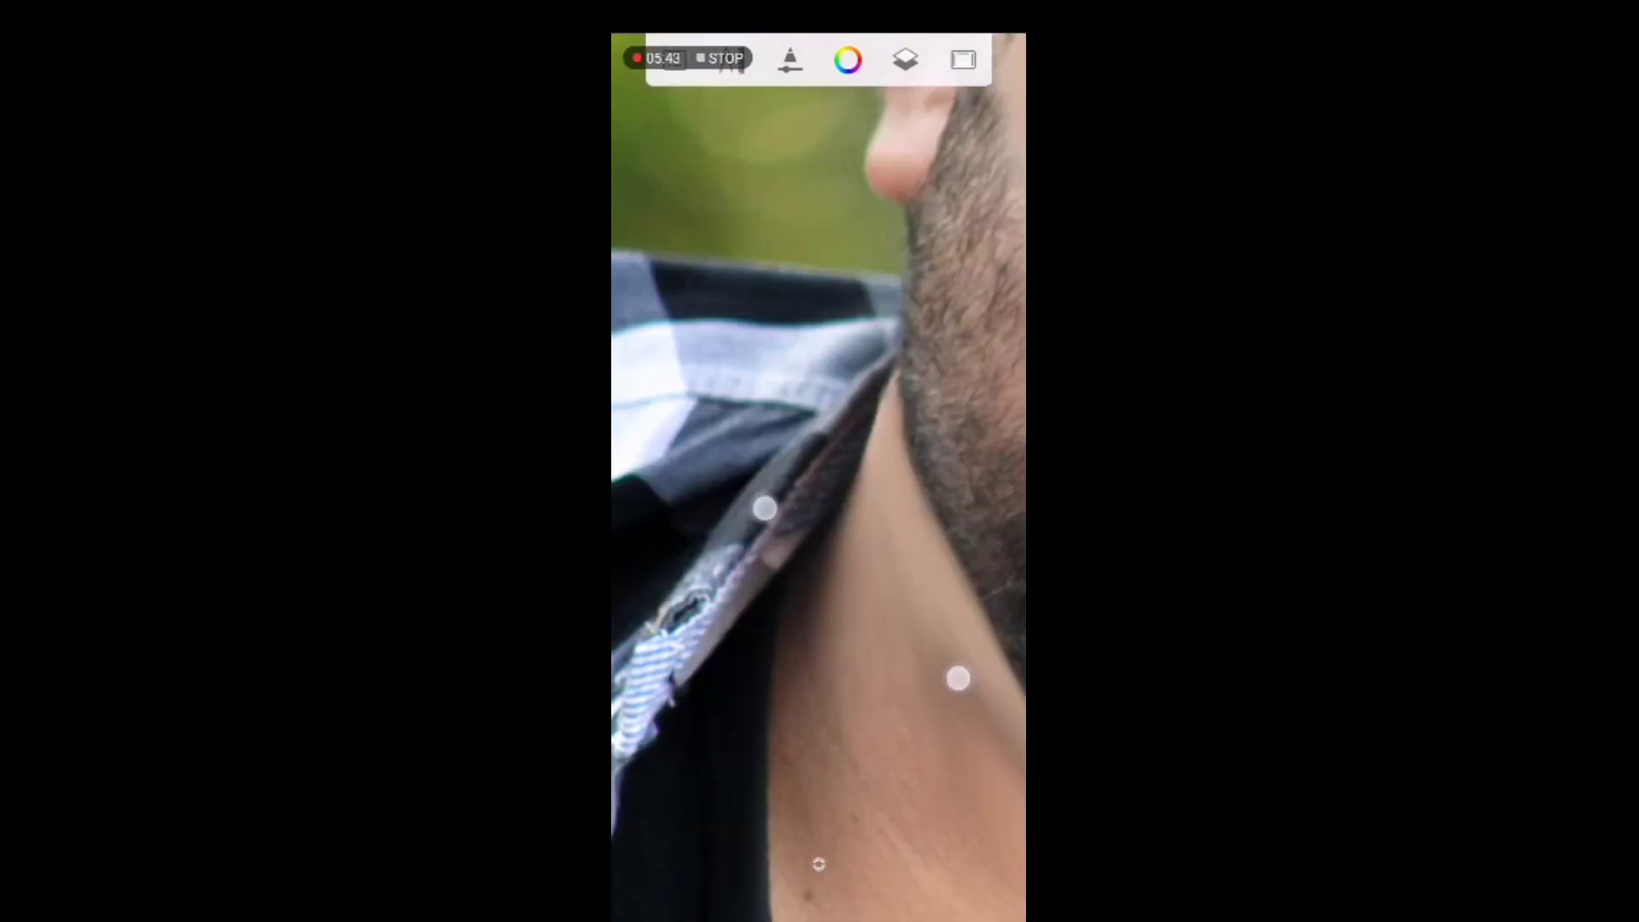
scroll(802, 726, down, 2)
scroll(802, 726, up, 5)
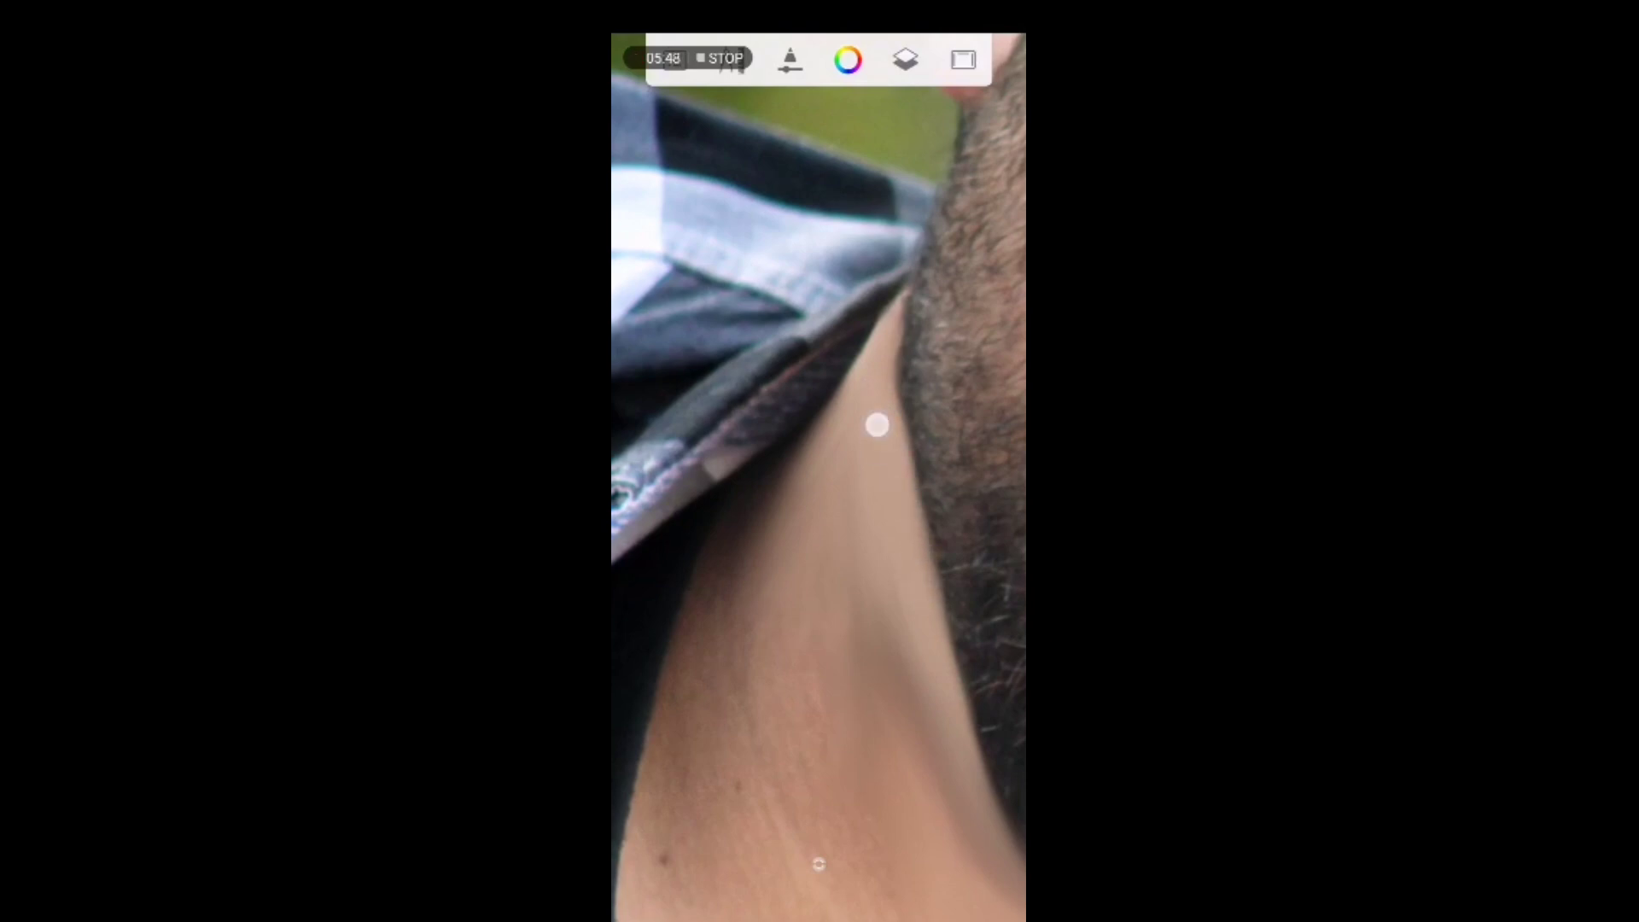
scroll(854, 555, down, 3)
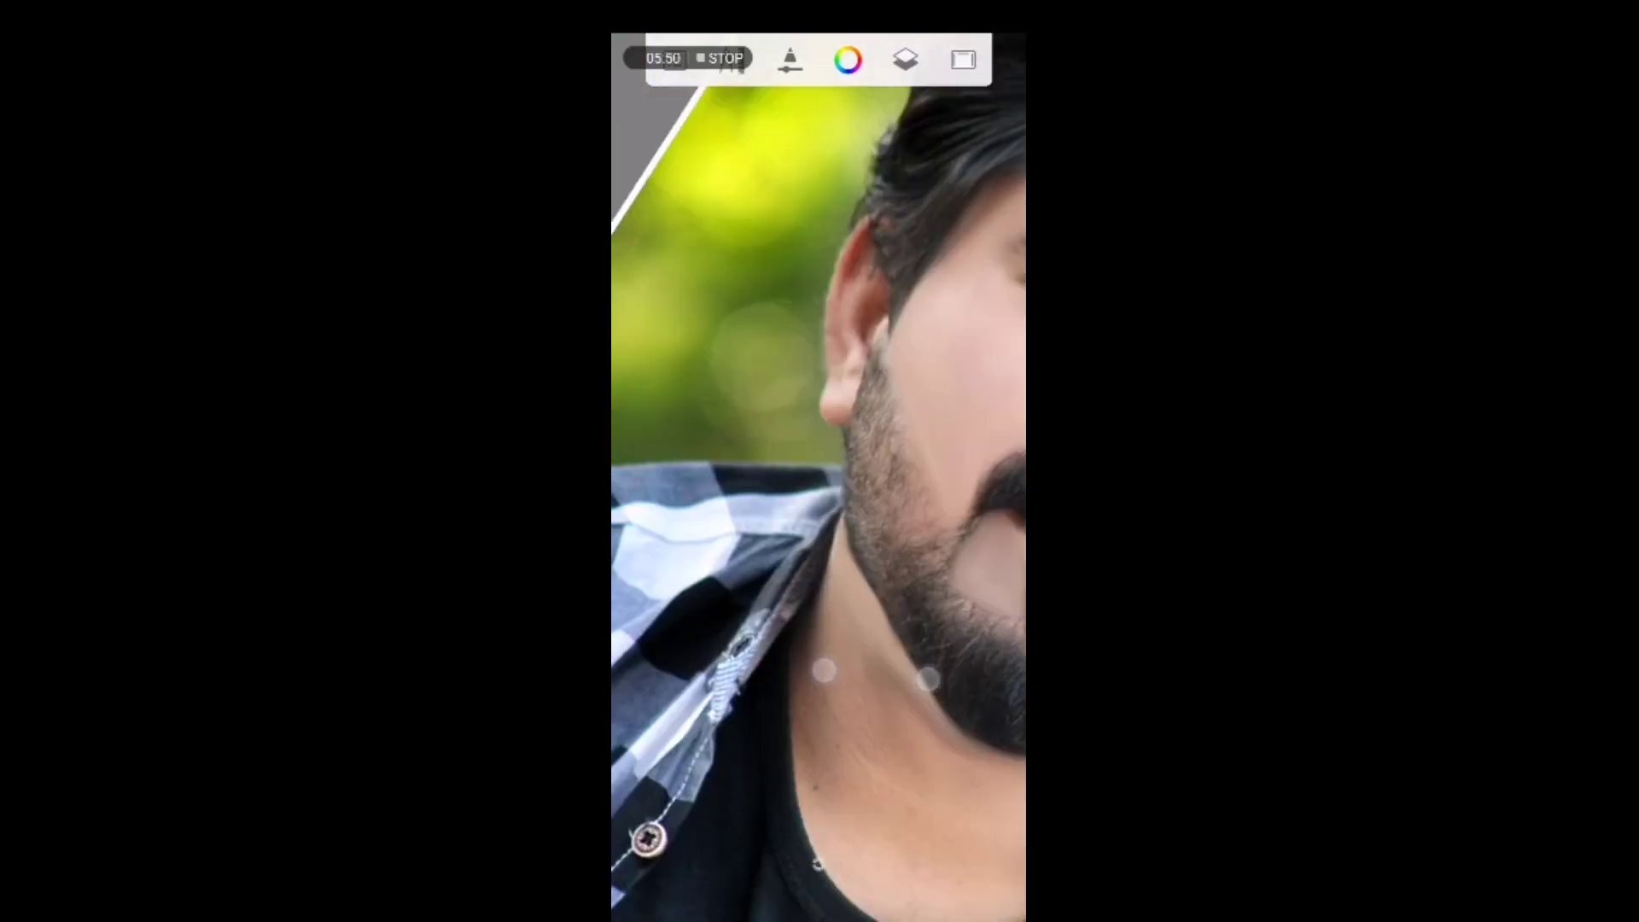
scroll(833, 615, up, 3)
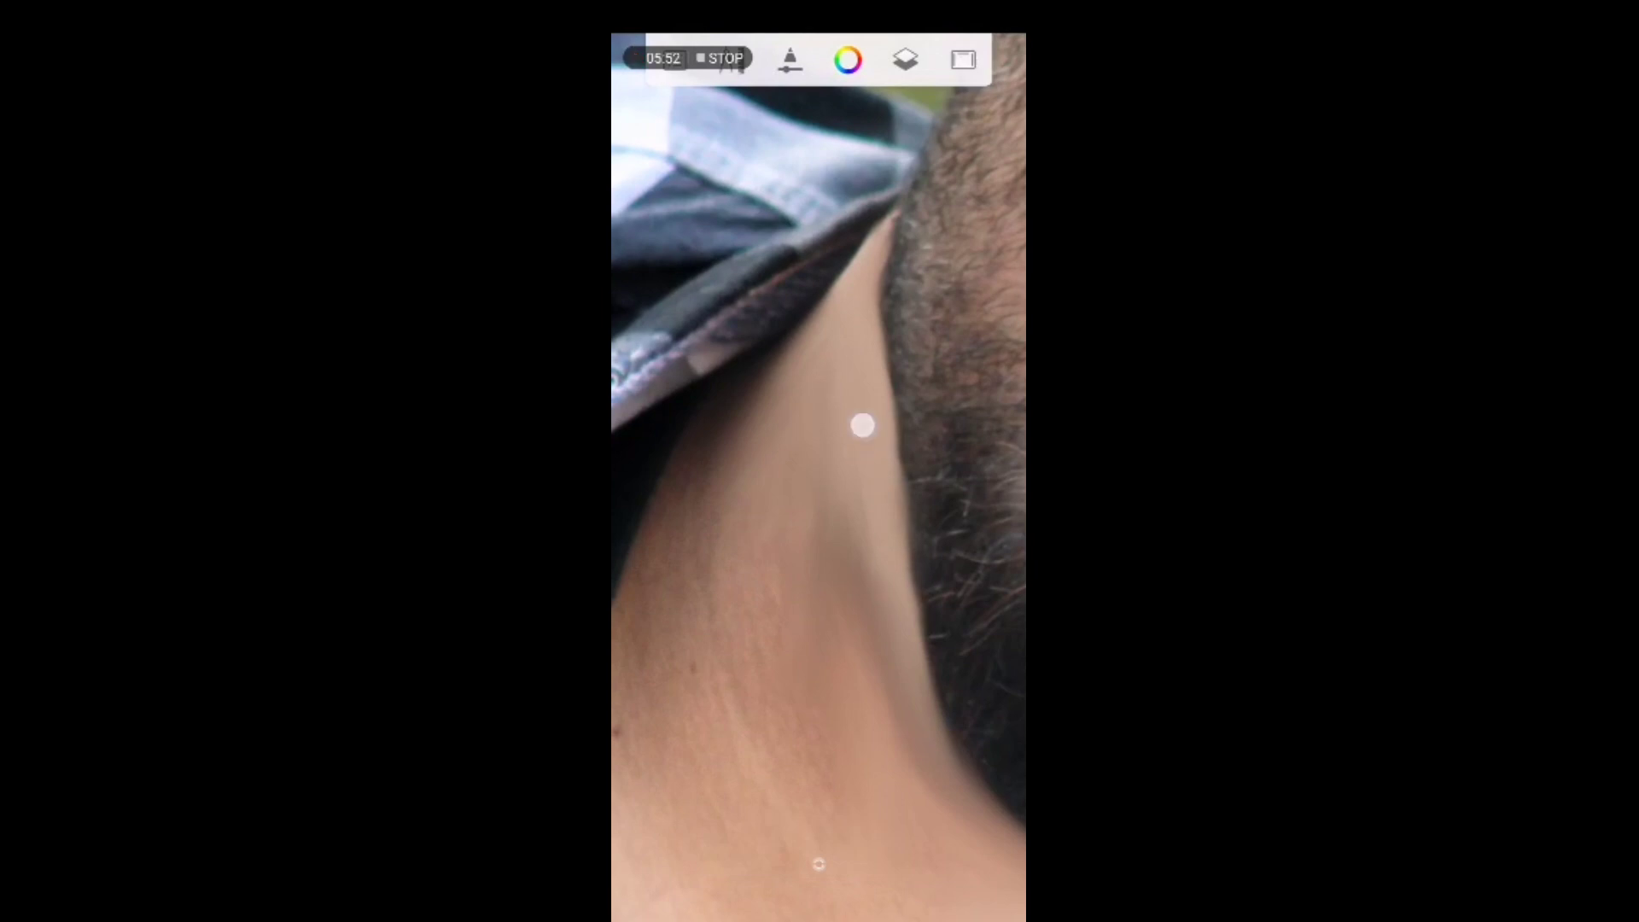
Stroke the Smudge brush down and up the neck edge to trim the beard line.
drag(871, 429, 910, 600)
drag(879, 457, 917, 612)
mouse_move(893, 502)
mouse_down()
mouse_move(901, 589)
mouse_move(910, 551)
mouse_up()
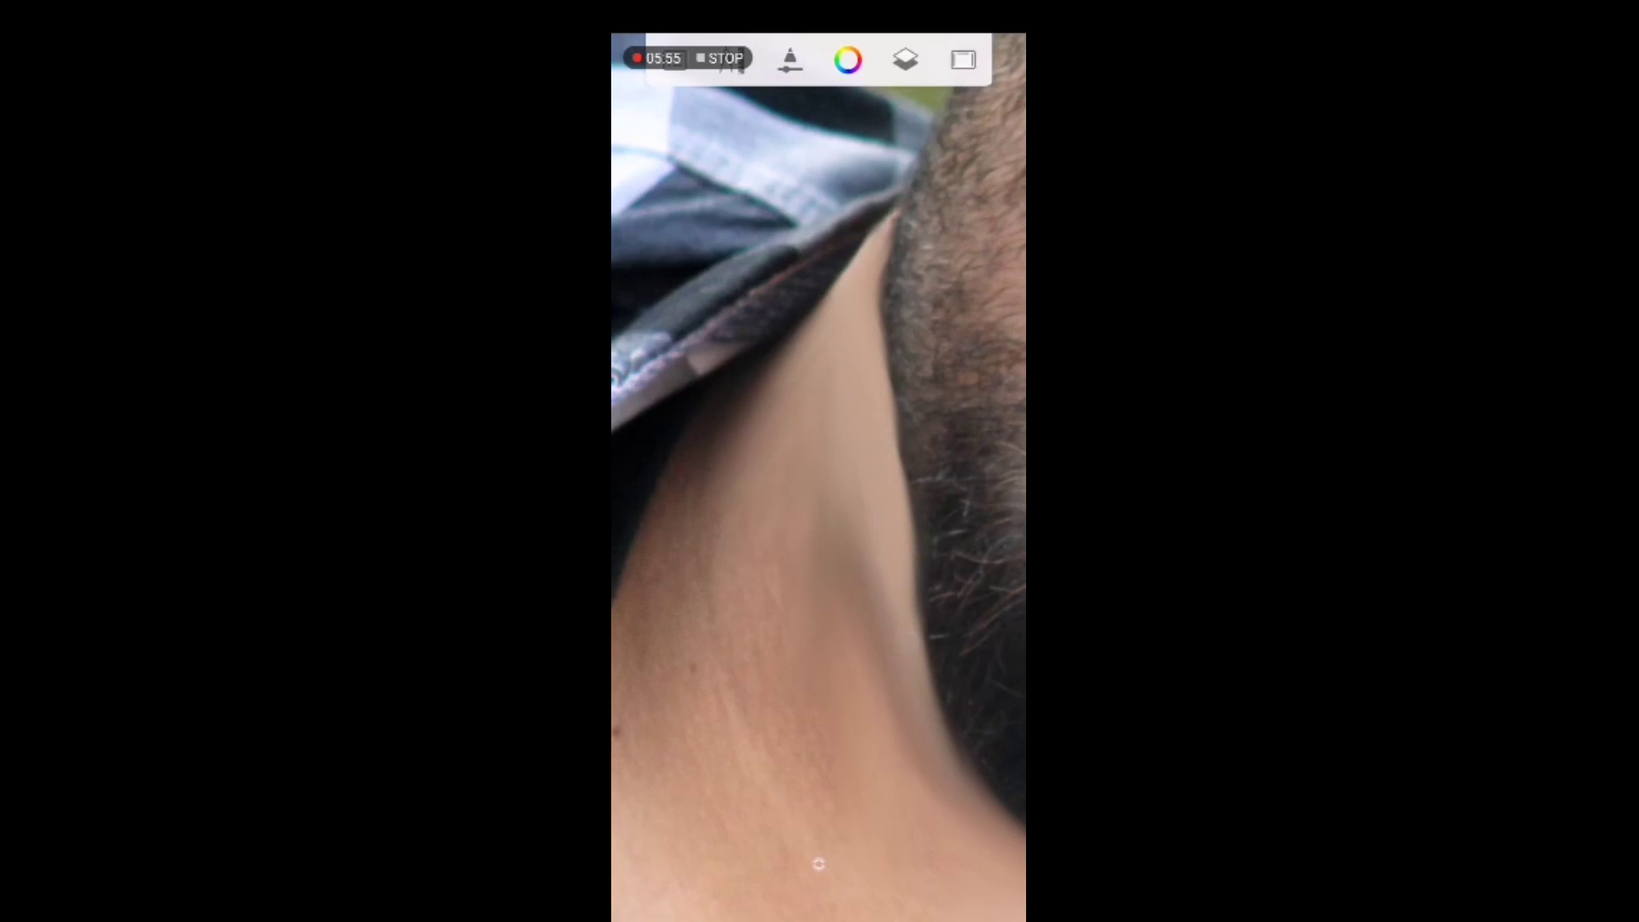
drag(914, 663, 903, 572)
scroll(850, 722, down, 5)
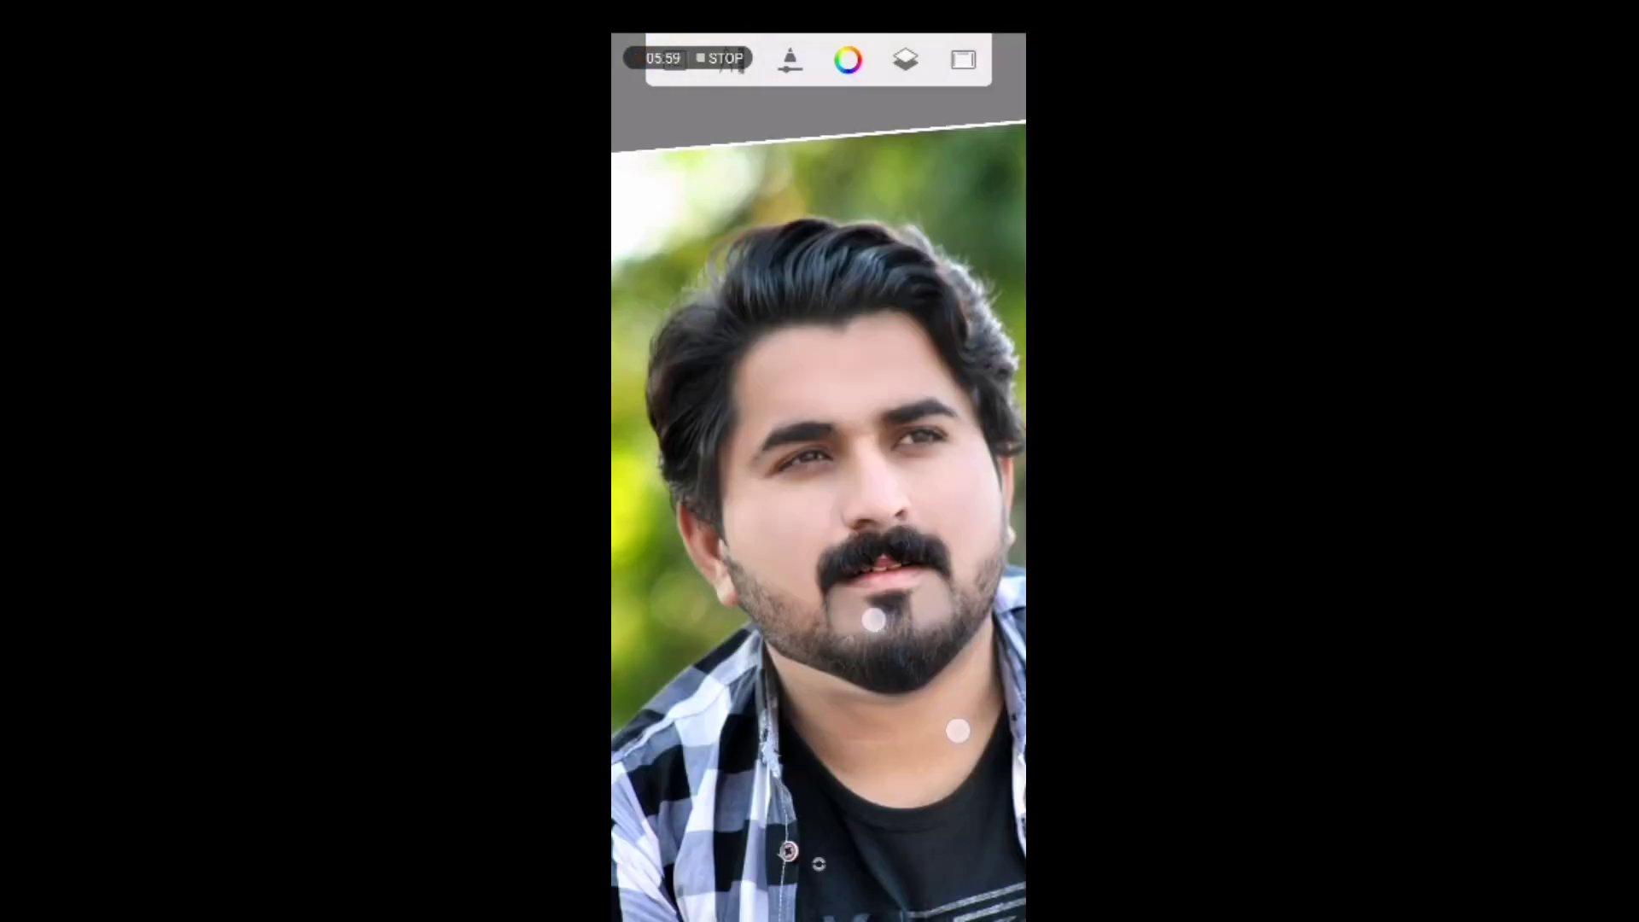
Blend the skin up and down along the lower beard edge near the chin.
scroll(914, 675, up, 5)
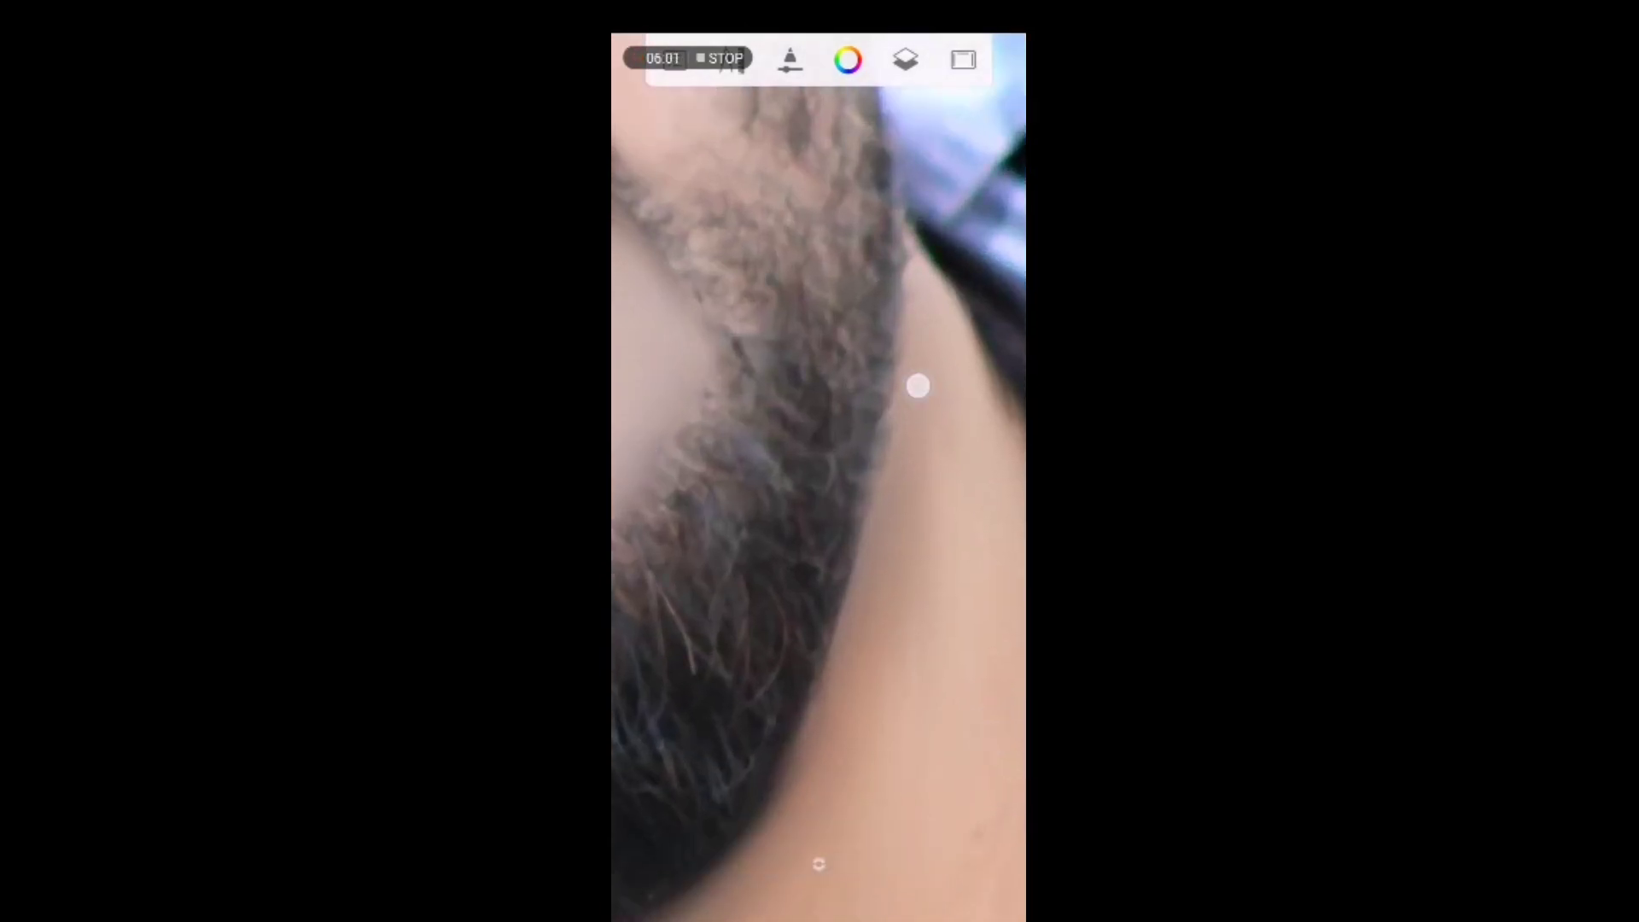
mouse_move(900, 486)
mouse_down()
mouse_move(936, 373)
mouse_move(895, 227)
mouse_up()
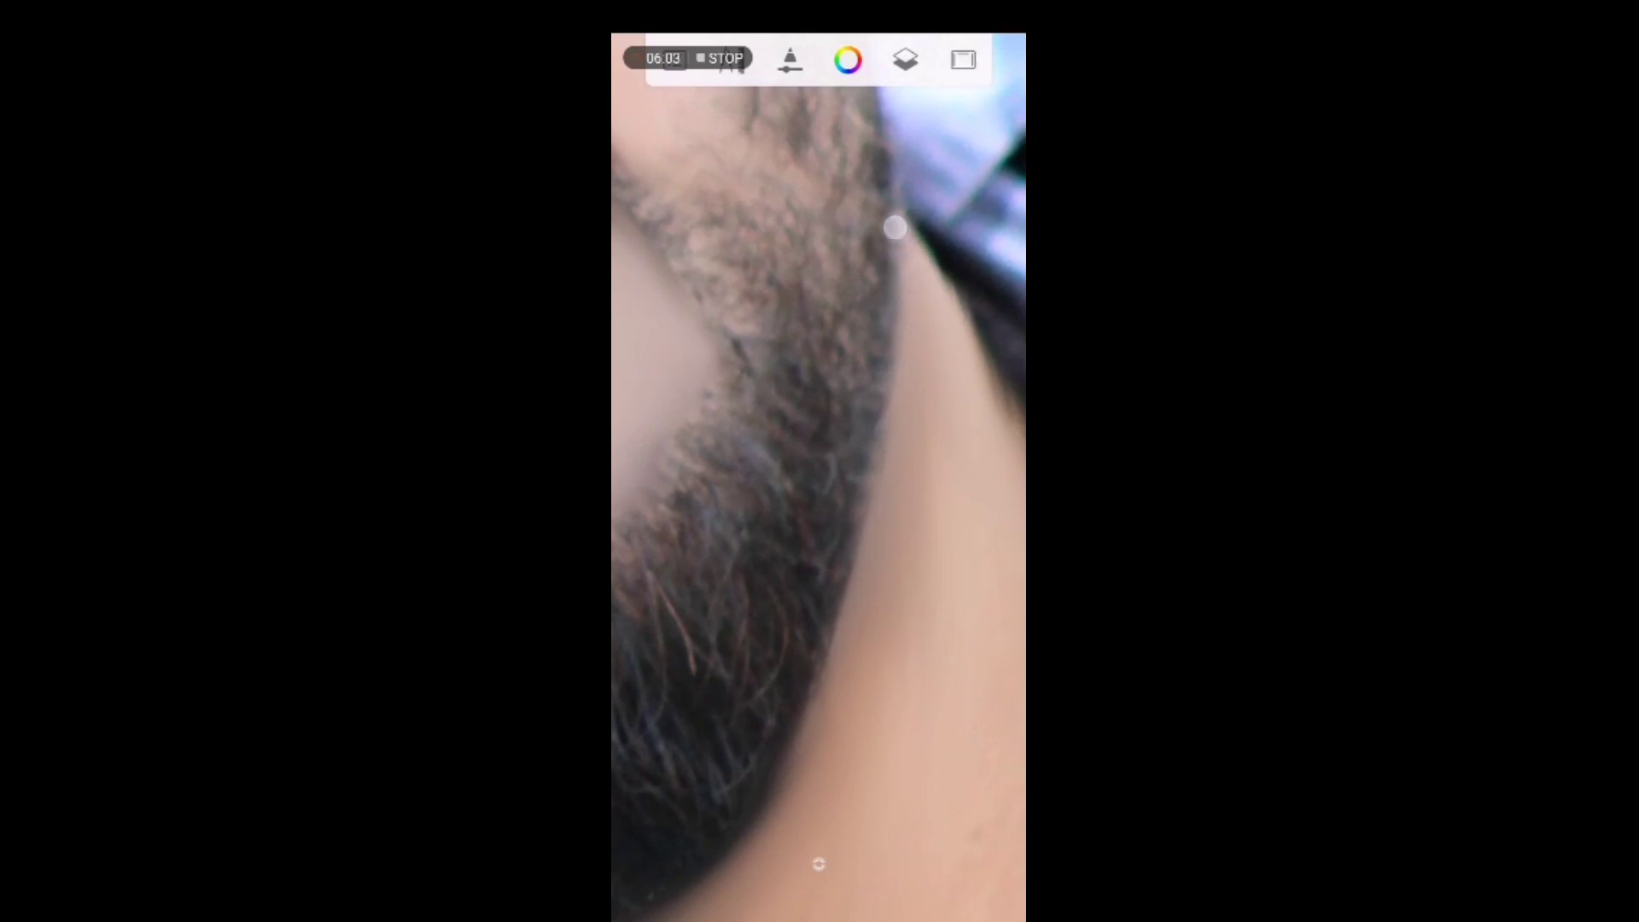
drag(879, 585, 793, 791)
drag(845, 690, 796, 781)
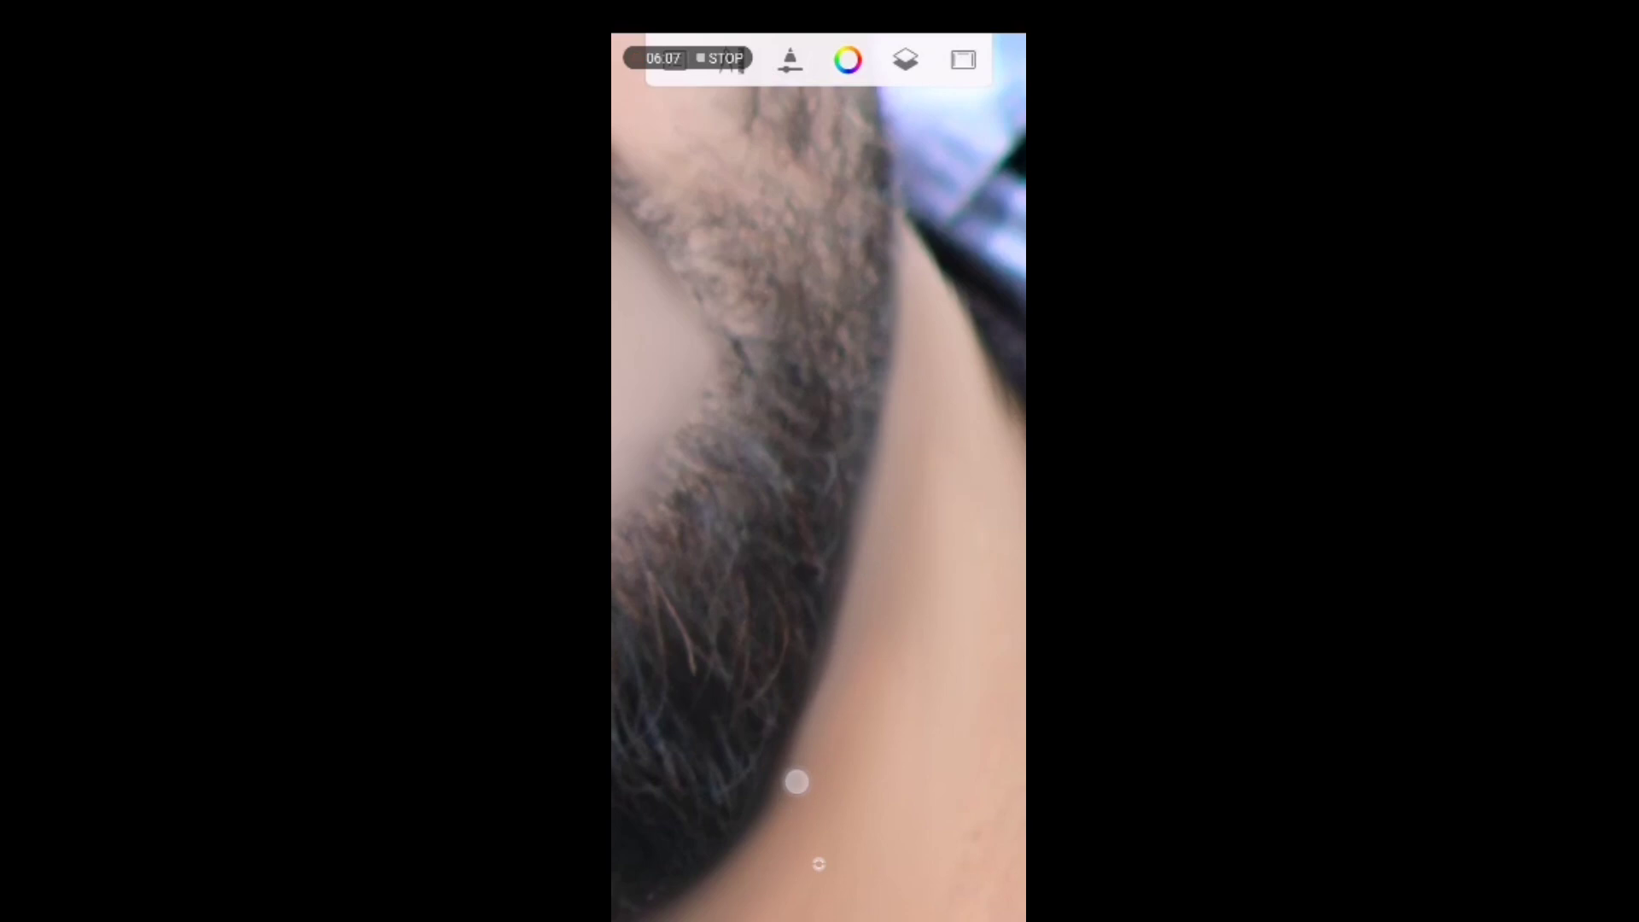
scroll(818, 478, down, 5)
scroll(818, 478, up, 3)
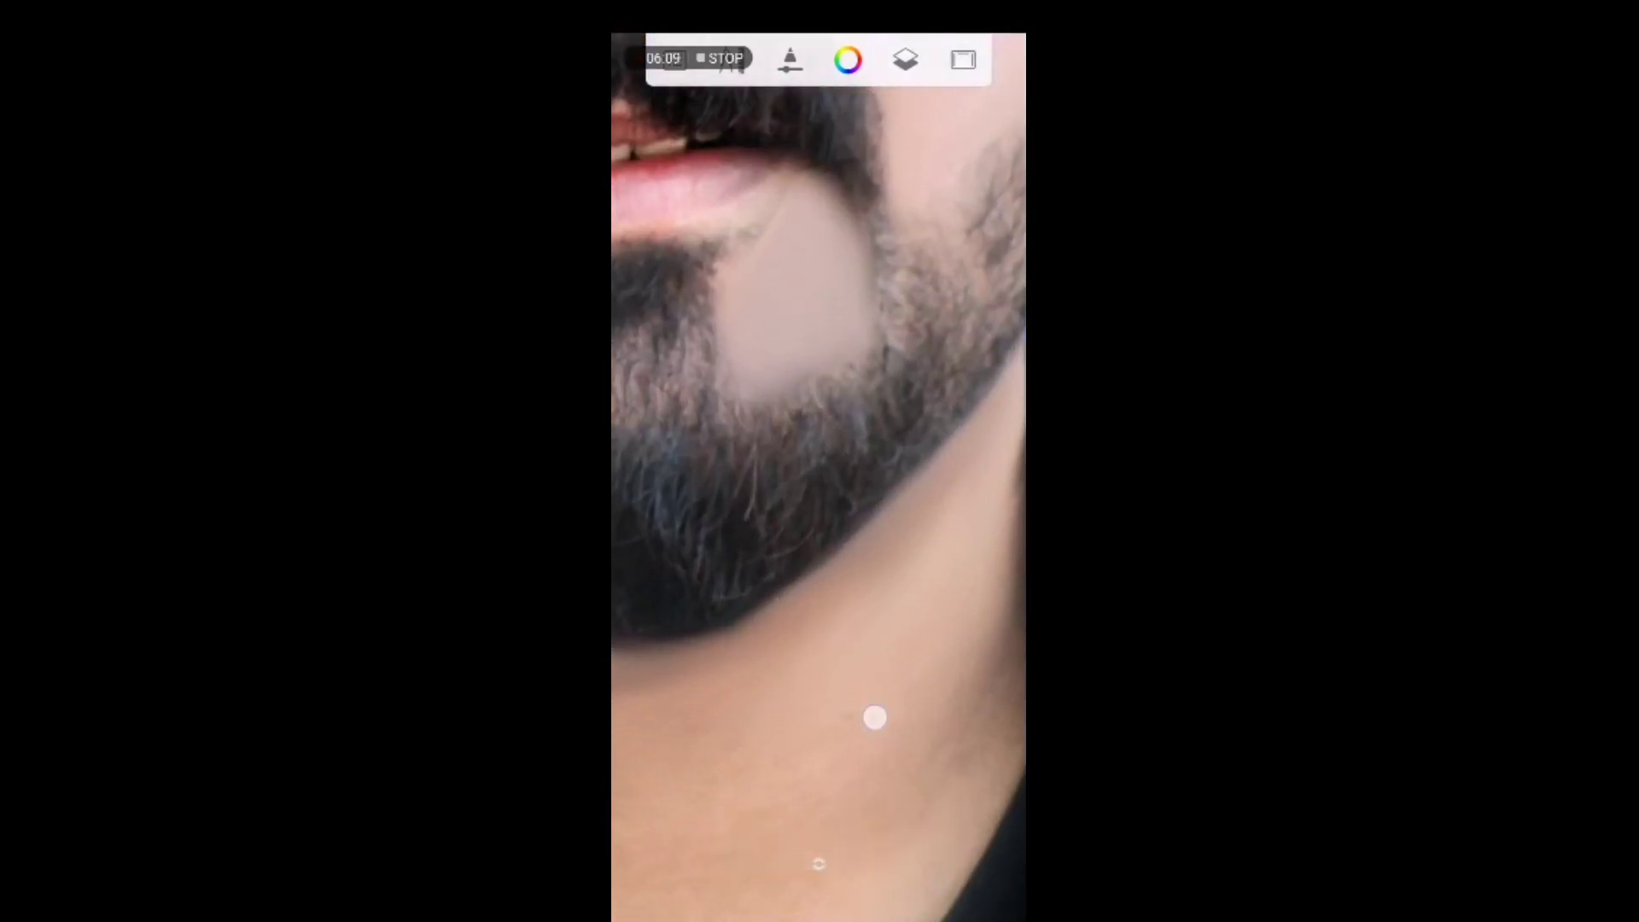
scroll(818, 478, down, 5)
scroll(767, 623, up, 3)
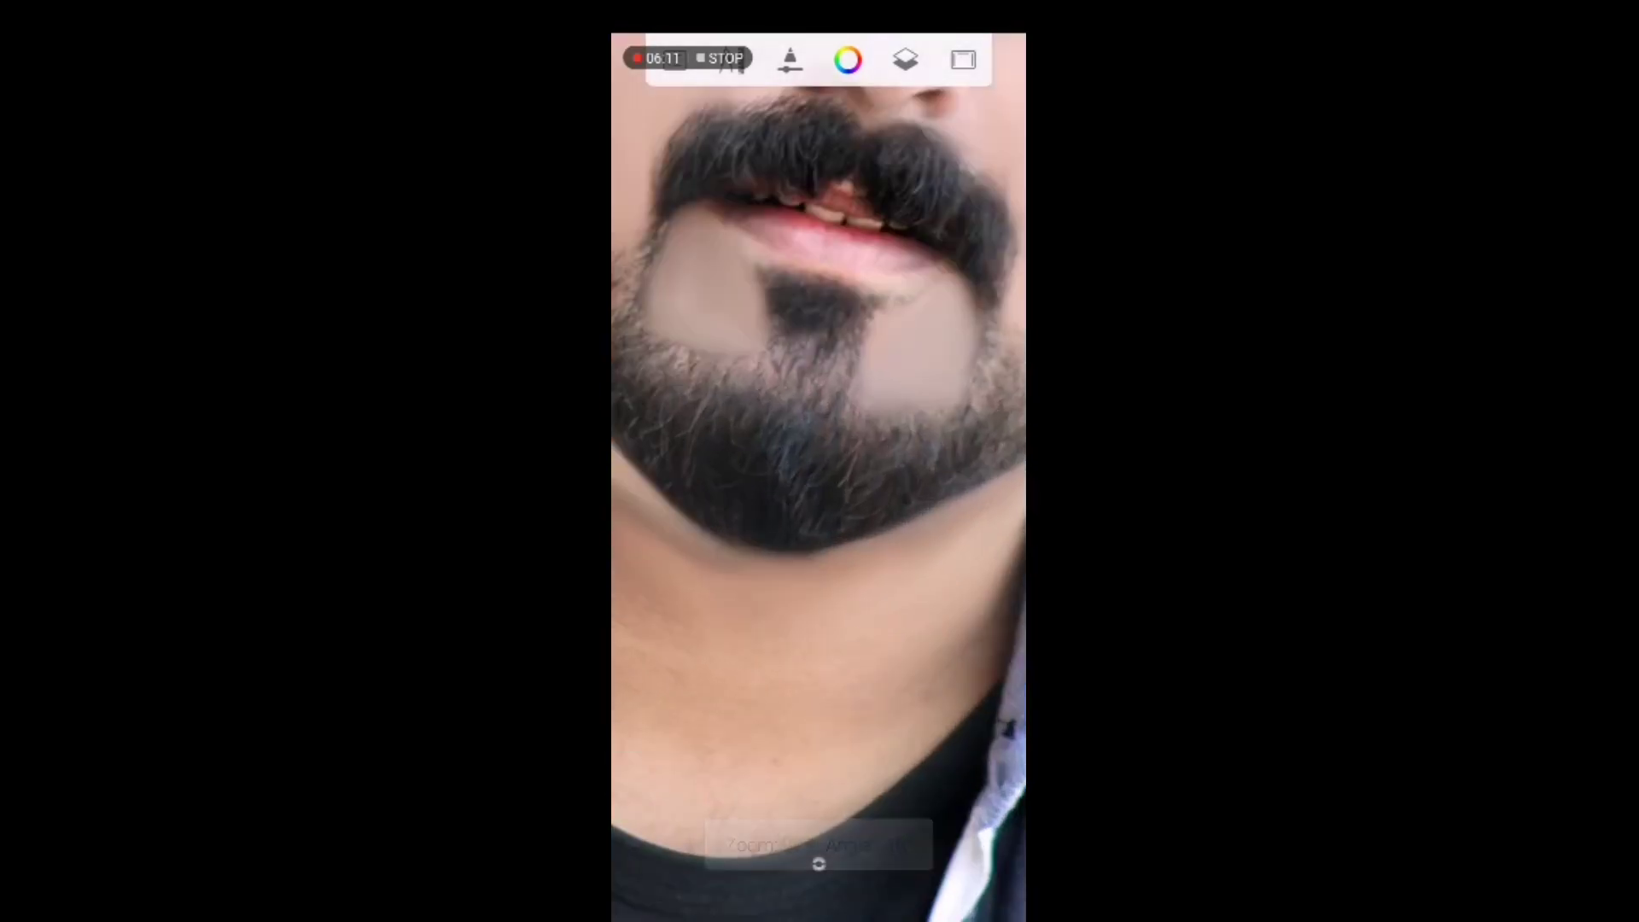
Set the smudge brush to Strength 5%, Flow 5% and Size 62.3.
click(733, 59)
drag(673, 535, 682, 535)
drag(704, 639, 679, 638)
drag(682, 534, 679, 535)
drag(762, 430, 836, 430)
click(819, 868)
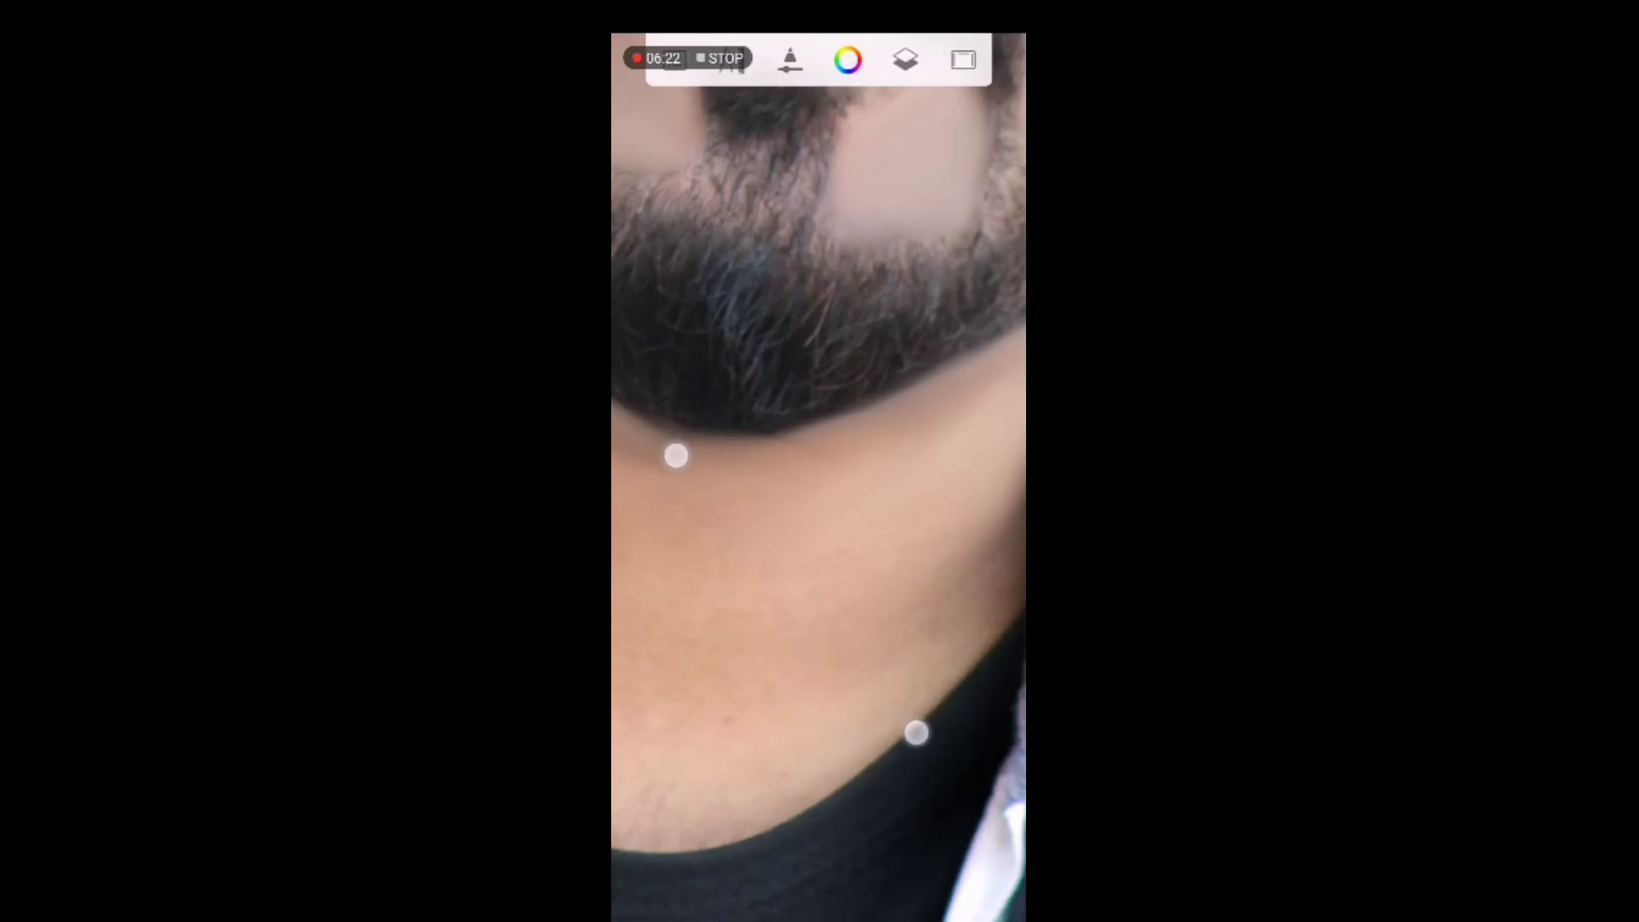
scroll(828, 589, up, 3)
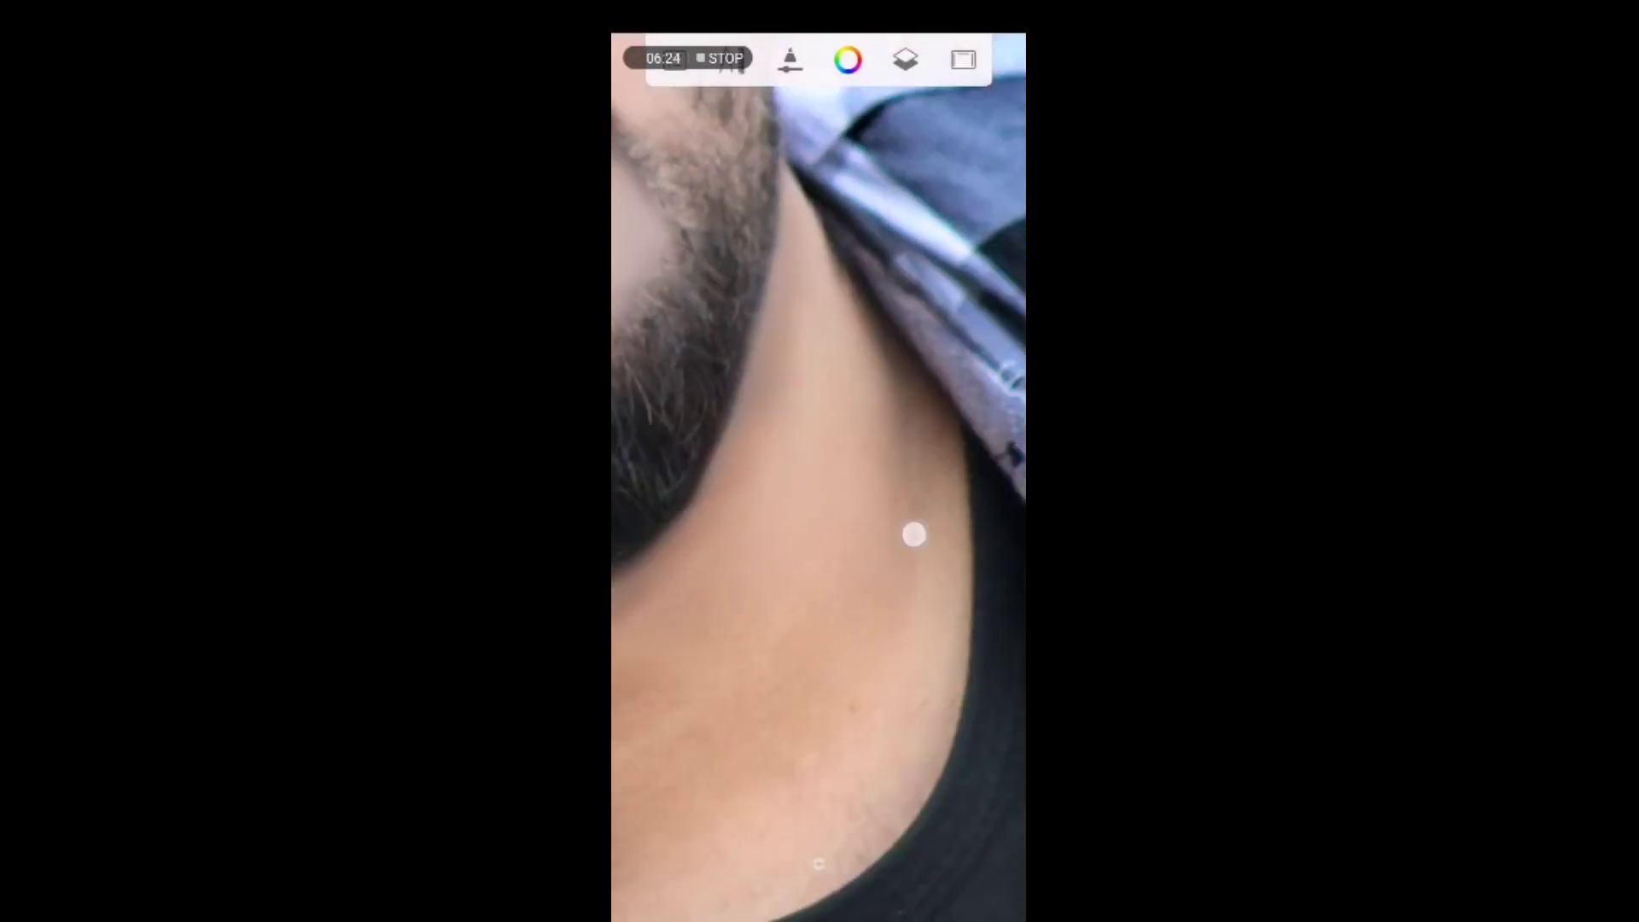
Smudge the neck shading near the shirt neckline, rotating onto a neck close-up.
mouse_move(915, 534)
mouse_down()
mouse_move(889, 435)
mouse_move(948, 526)
mouse_move(940, 473)
mouse_move(869, 339)
mouse_up()
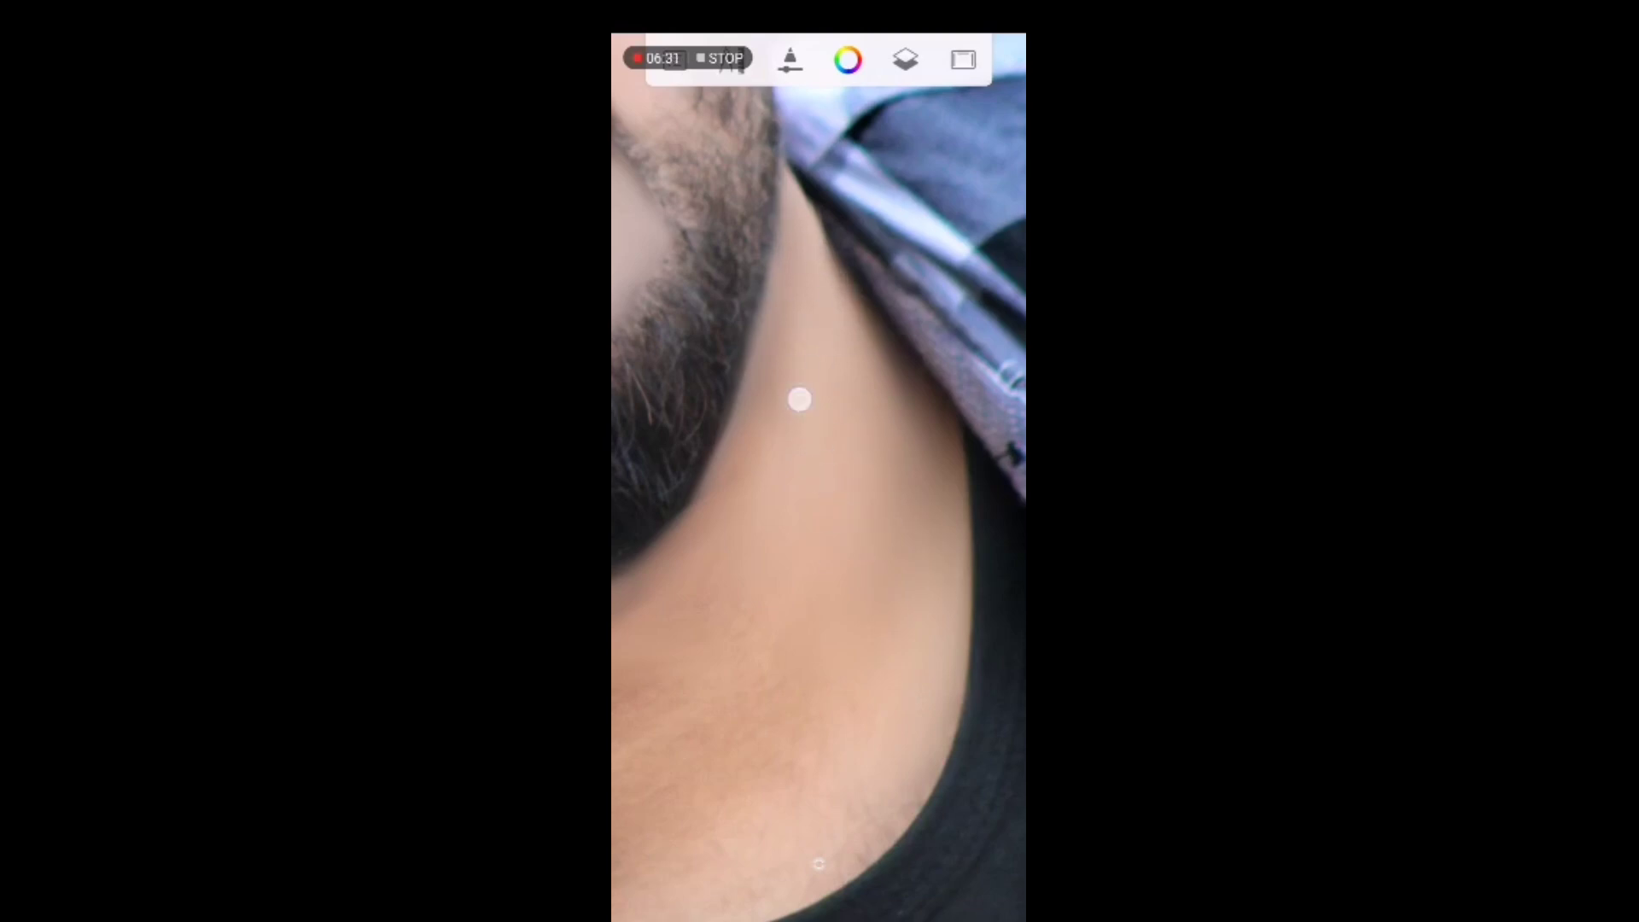
drag(744, 464, 807, 415)
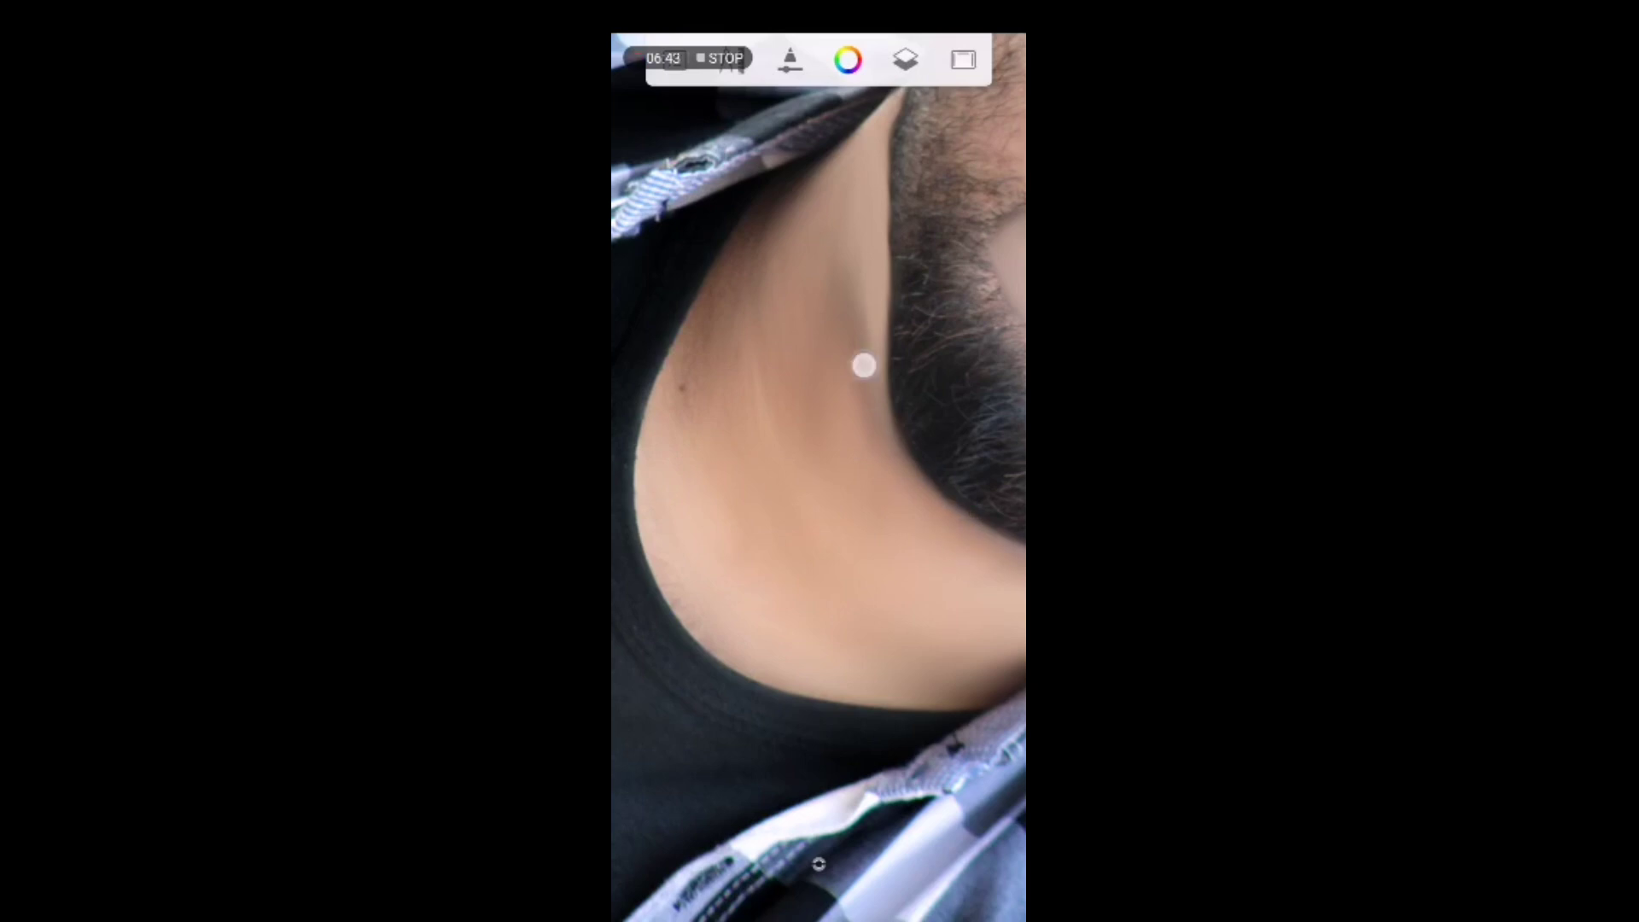
scroll(772, 512, up, 5)
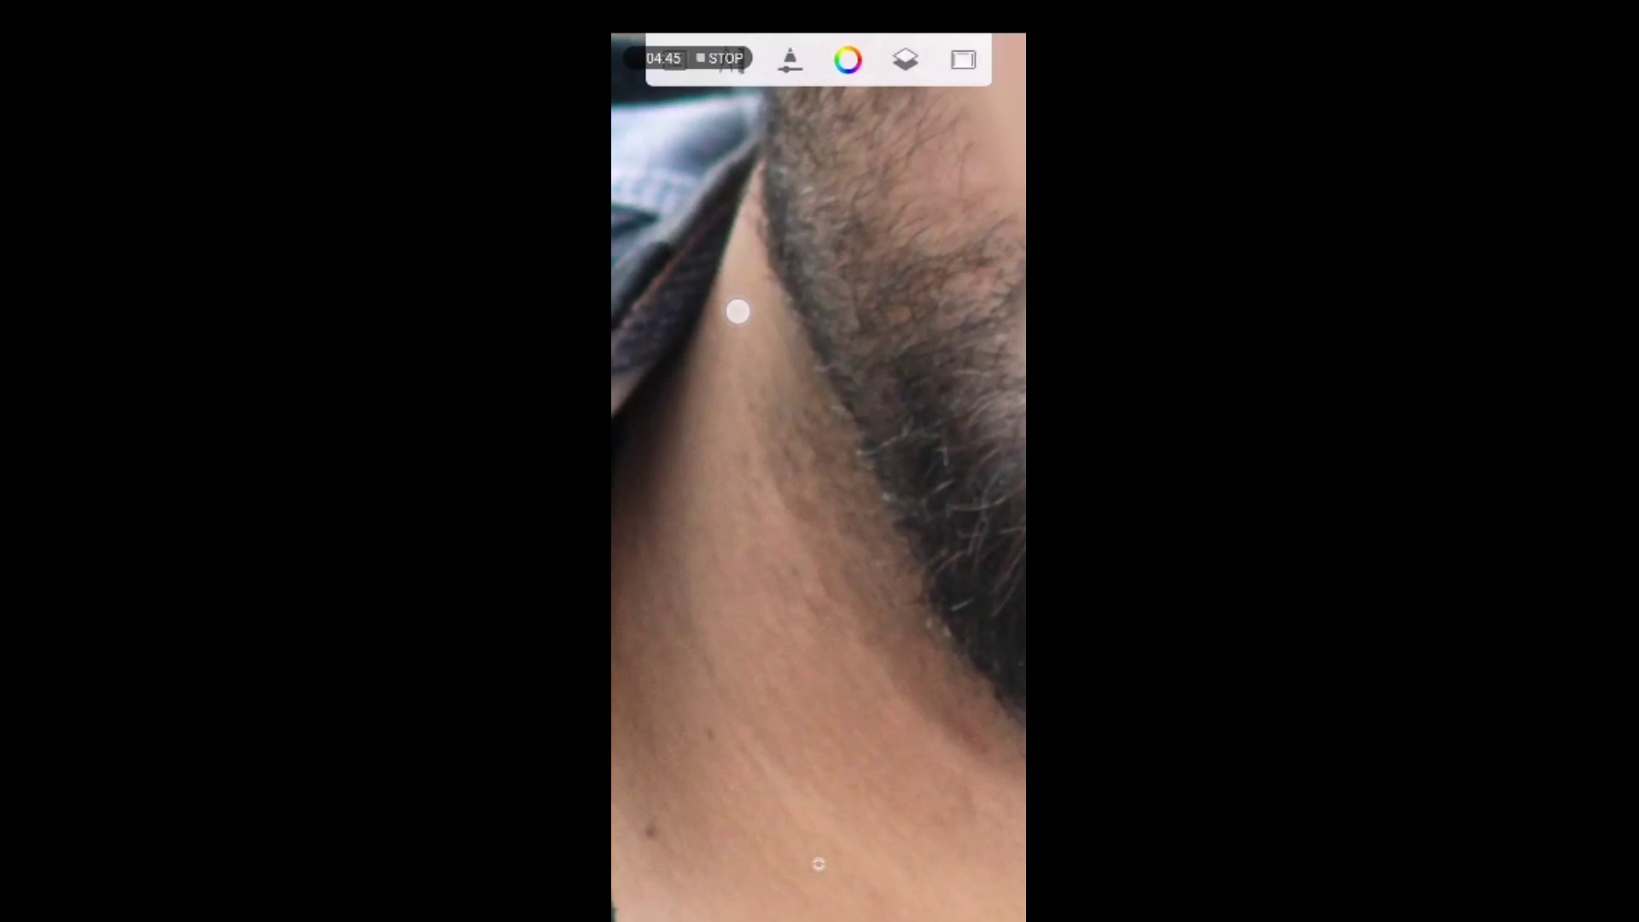
Lighten the skin and shadow strip along the beard edge, extending the blend downward.
drag(762, 326, 802, 393)
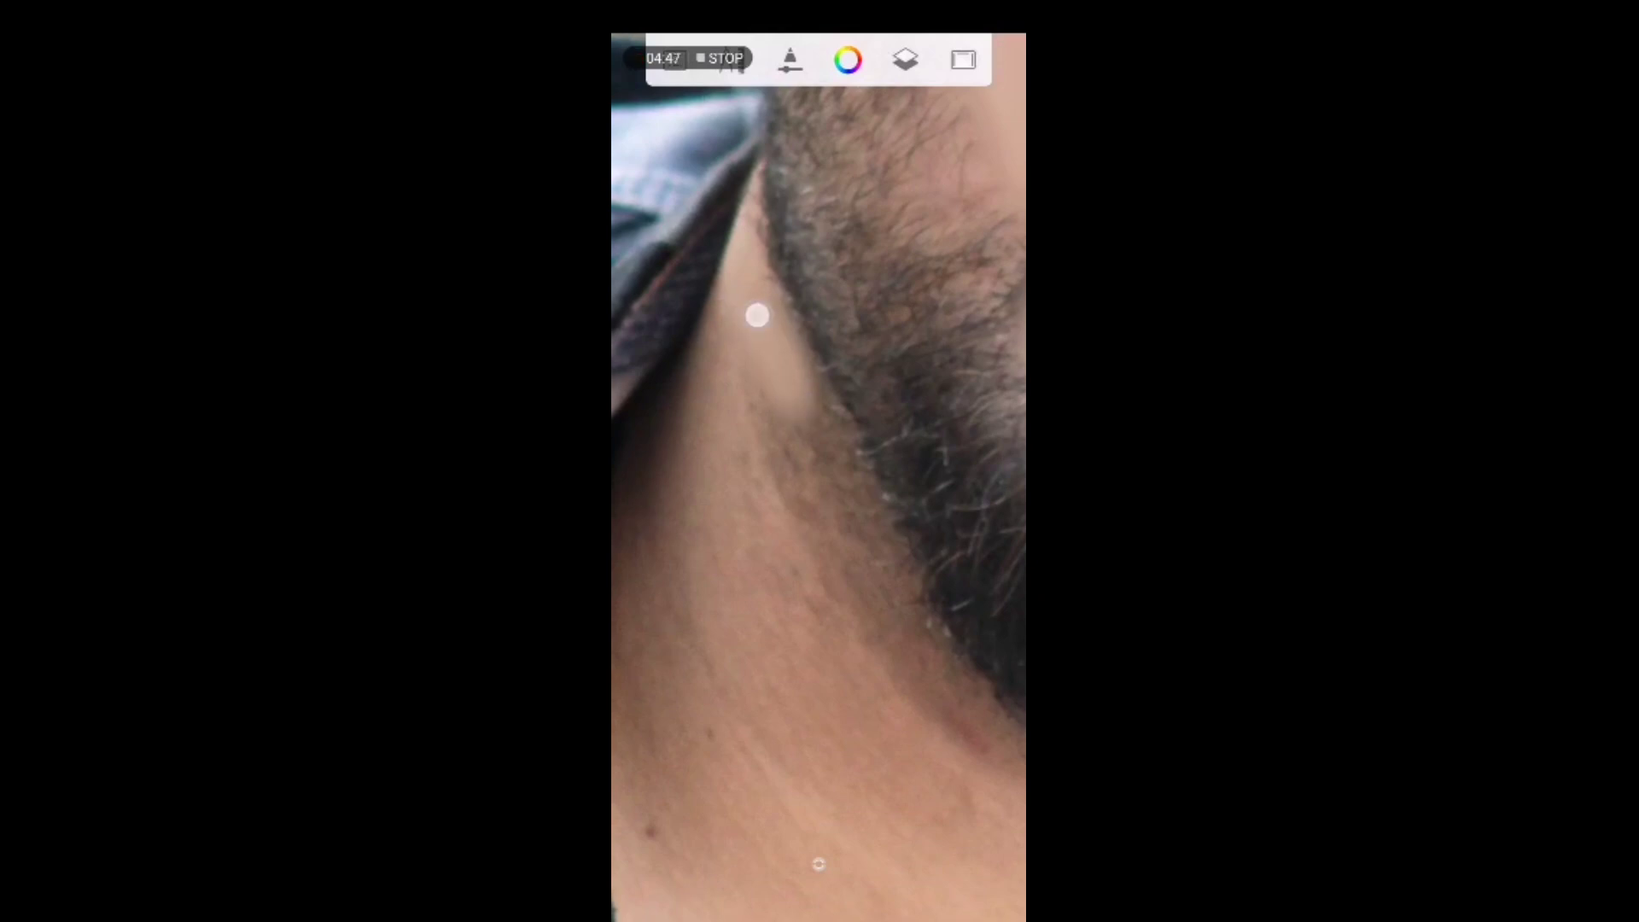
drag(758, 318, 820, 436)
drag(794, 370, 859, 505)
drag(811, 415, 878, 560)
drag(835, 457, 889, 575)
mouse_move(759, 370)
mouse_down()
mouse_move(750, 438)
mouse_move(791, 567)
mouse_up()
drag(777, 418, 831, 567)
Check the brush settings, then extend the skin smear down the jaw edge.
click(789, 58)
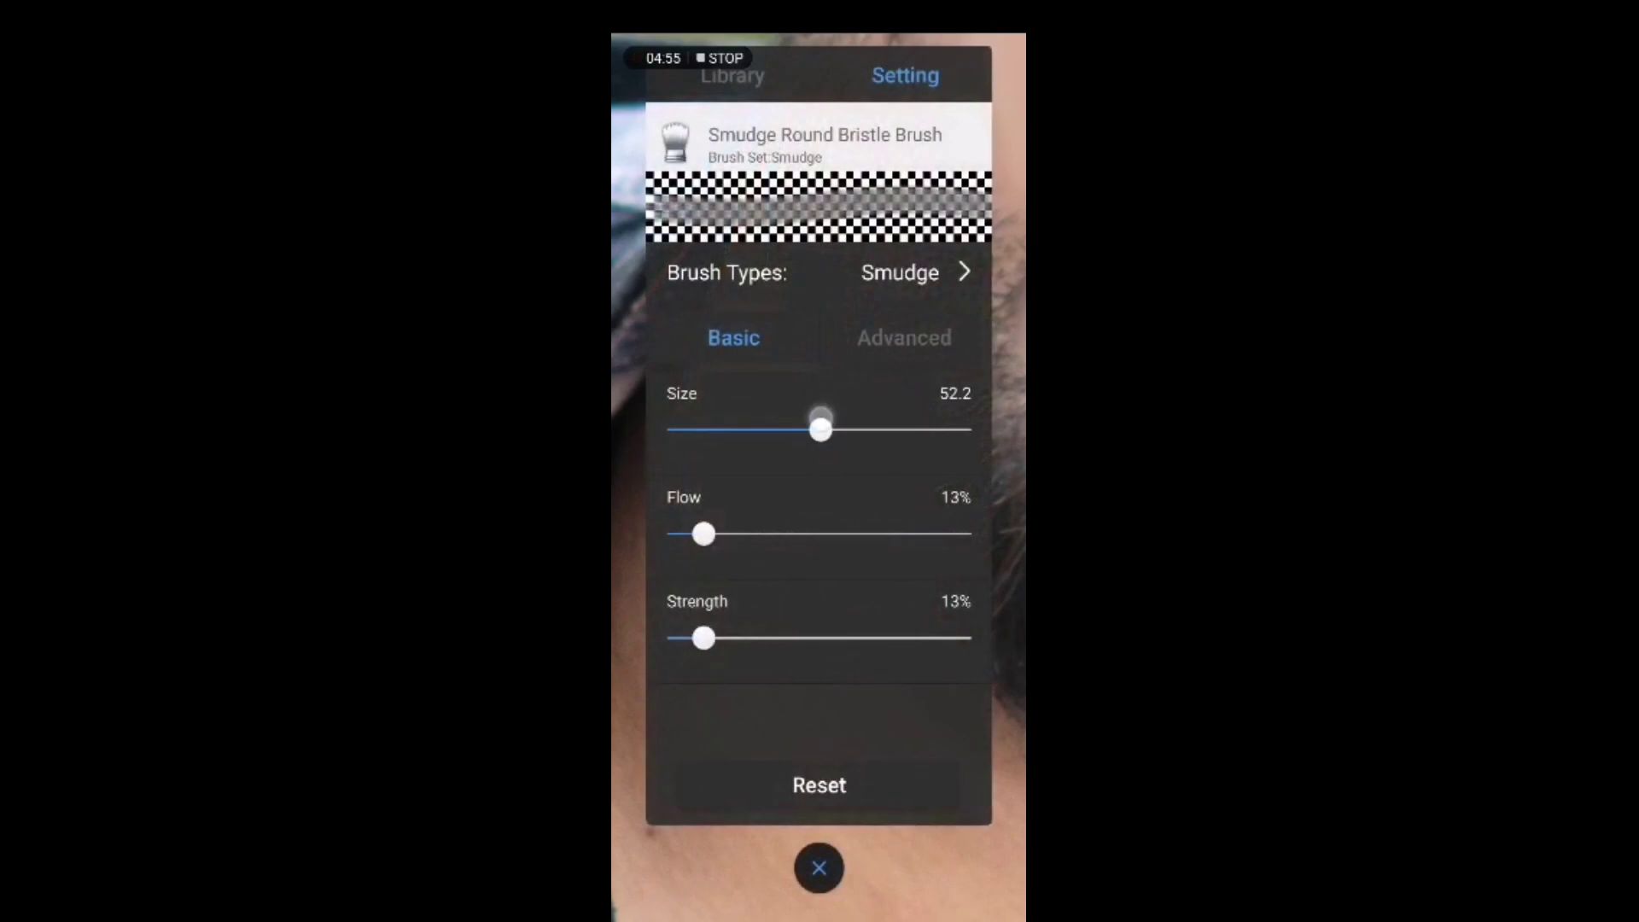
click(818, 864)
drag(808, 432, 911, 603)
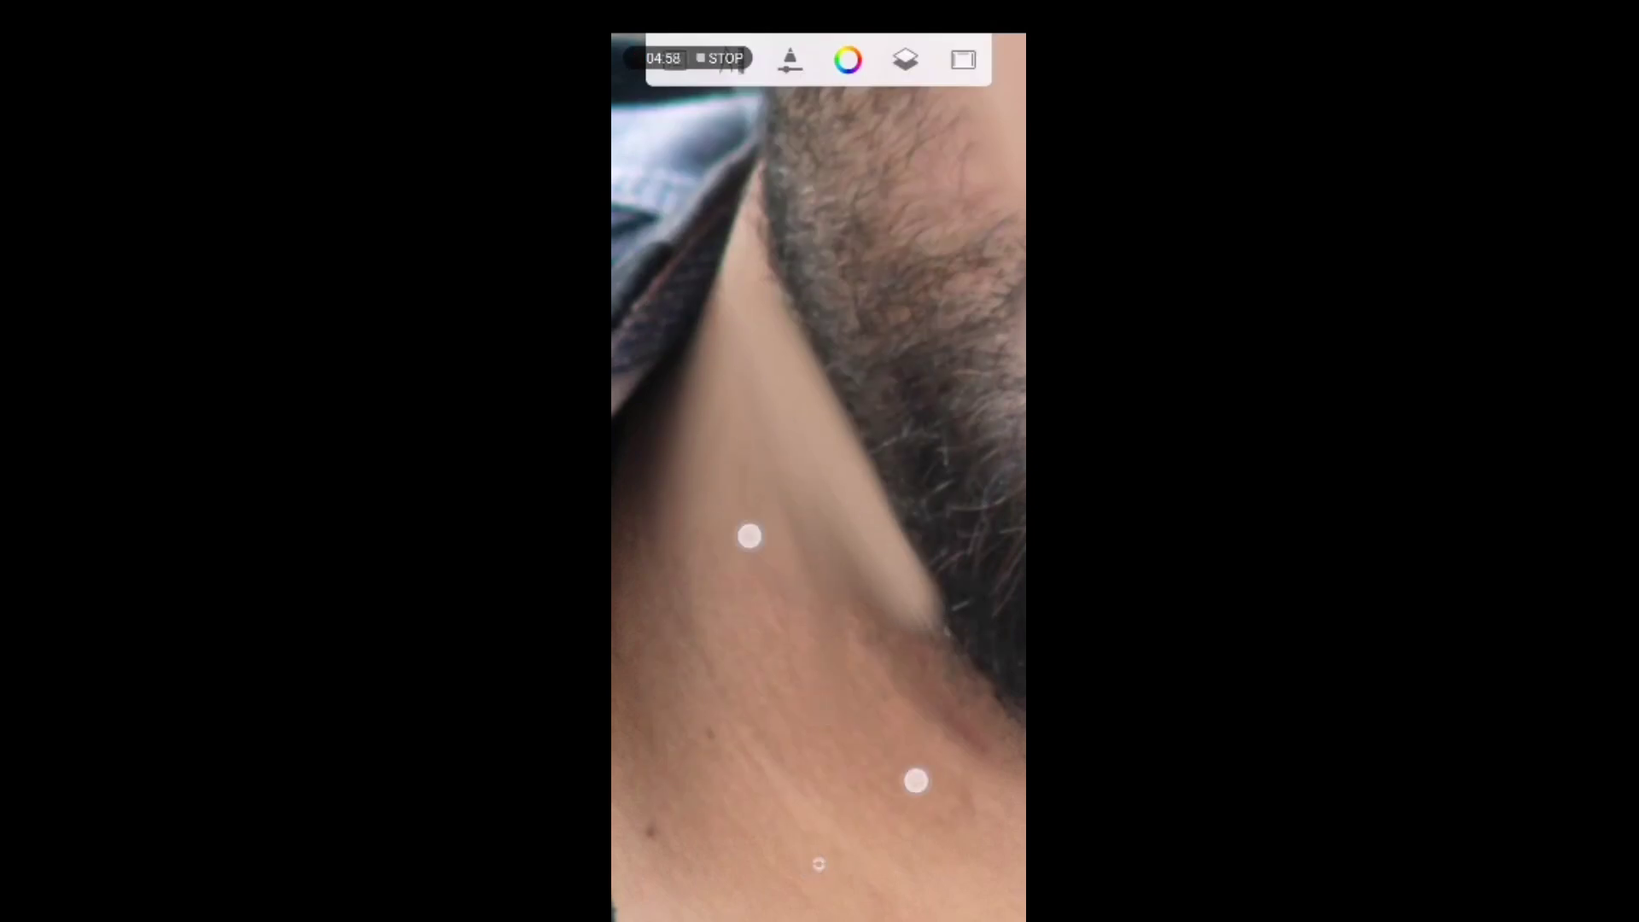
scroll(837, 657, down, 5)
scroll(837, 658, up, 1)
Smudge the skin up and down along the jaw edge beside the beard.
scroll(837, 657, up, 2)
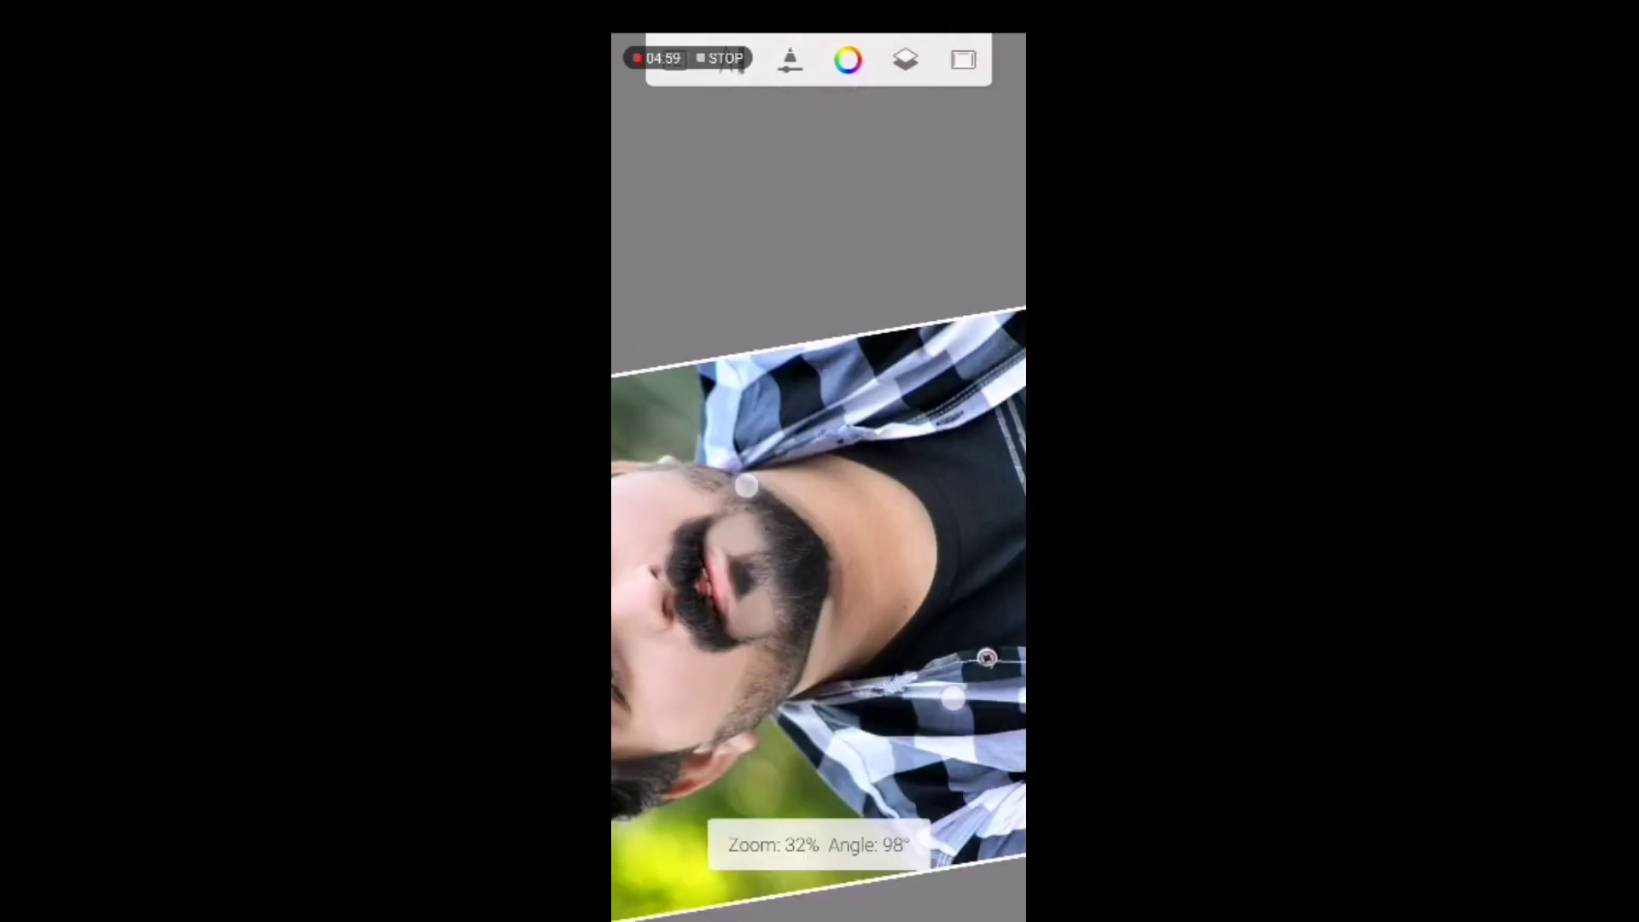
scroll(837, 658, up, 5)
scroll(837, 657, up, 2)
scroll(820, 512, up, 2)
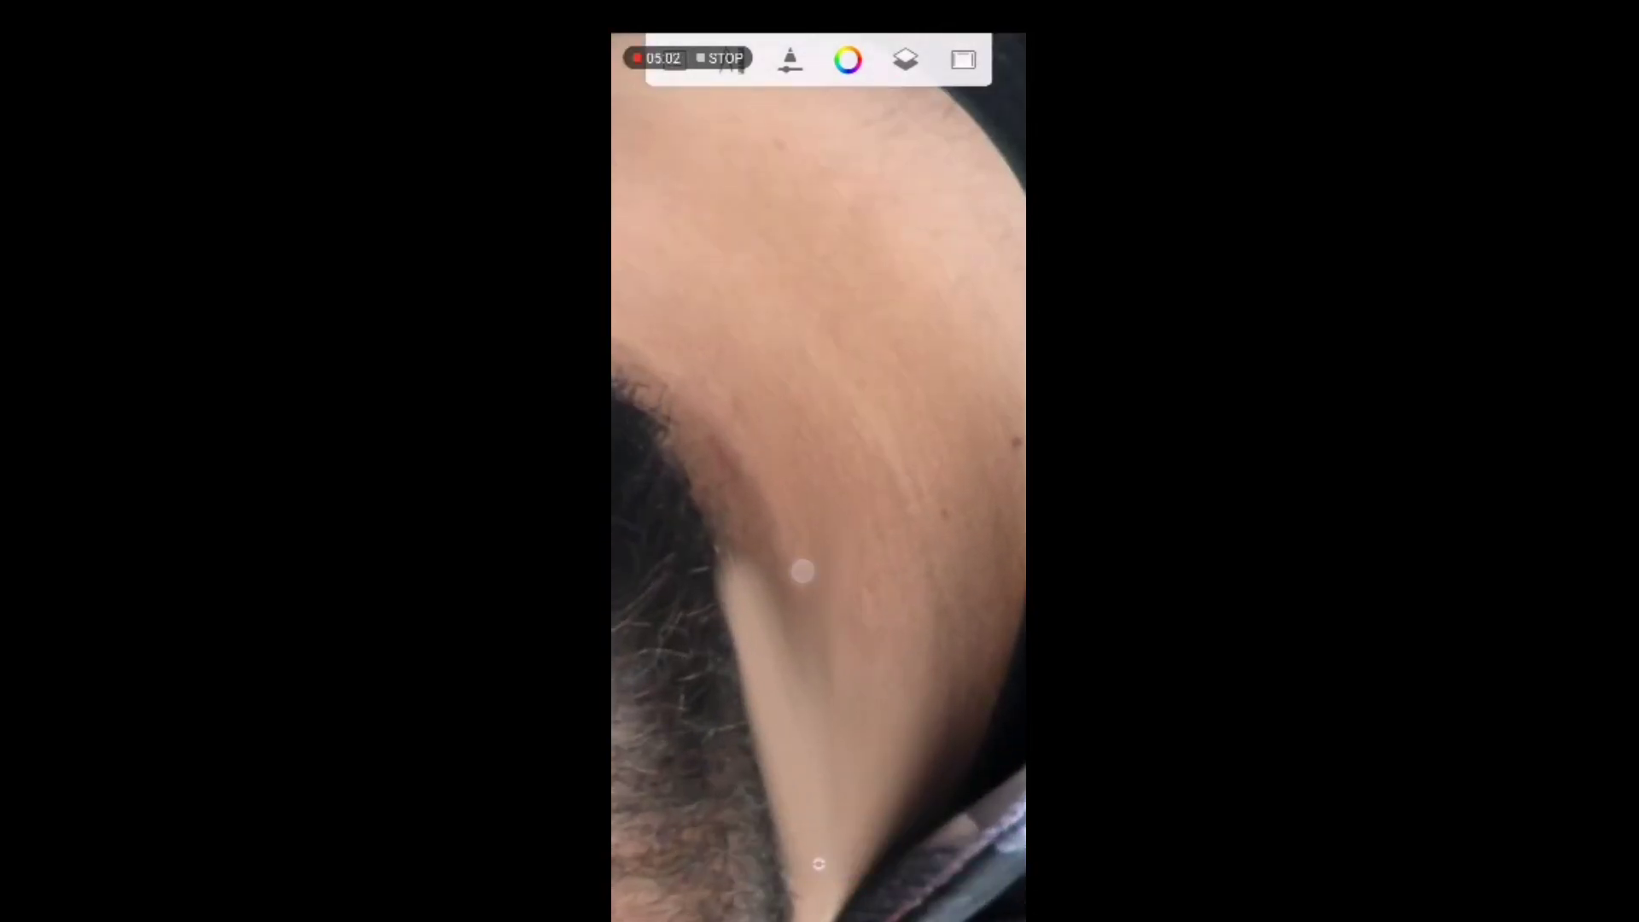
mouse_move(798, 567)
mouse_down()
mouse_move(747, 436)
mouse_move(797, 589)
mouse_up()
mouse_move(727, 381)
mouse_down()
mouse_move(781, 535)
mouse_move(720, 381)
mouse_move(757, 549)
mouse_up()
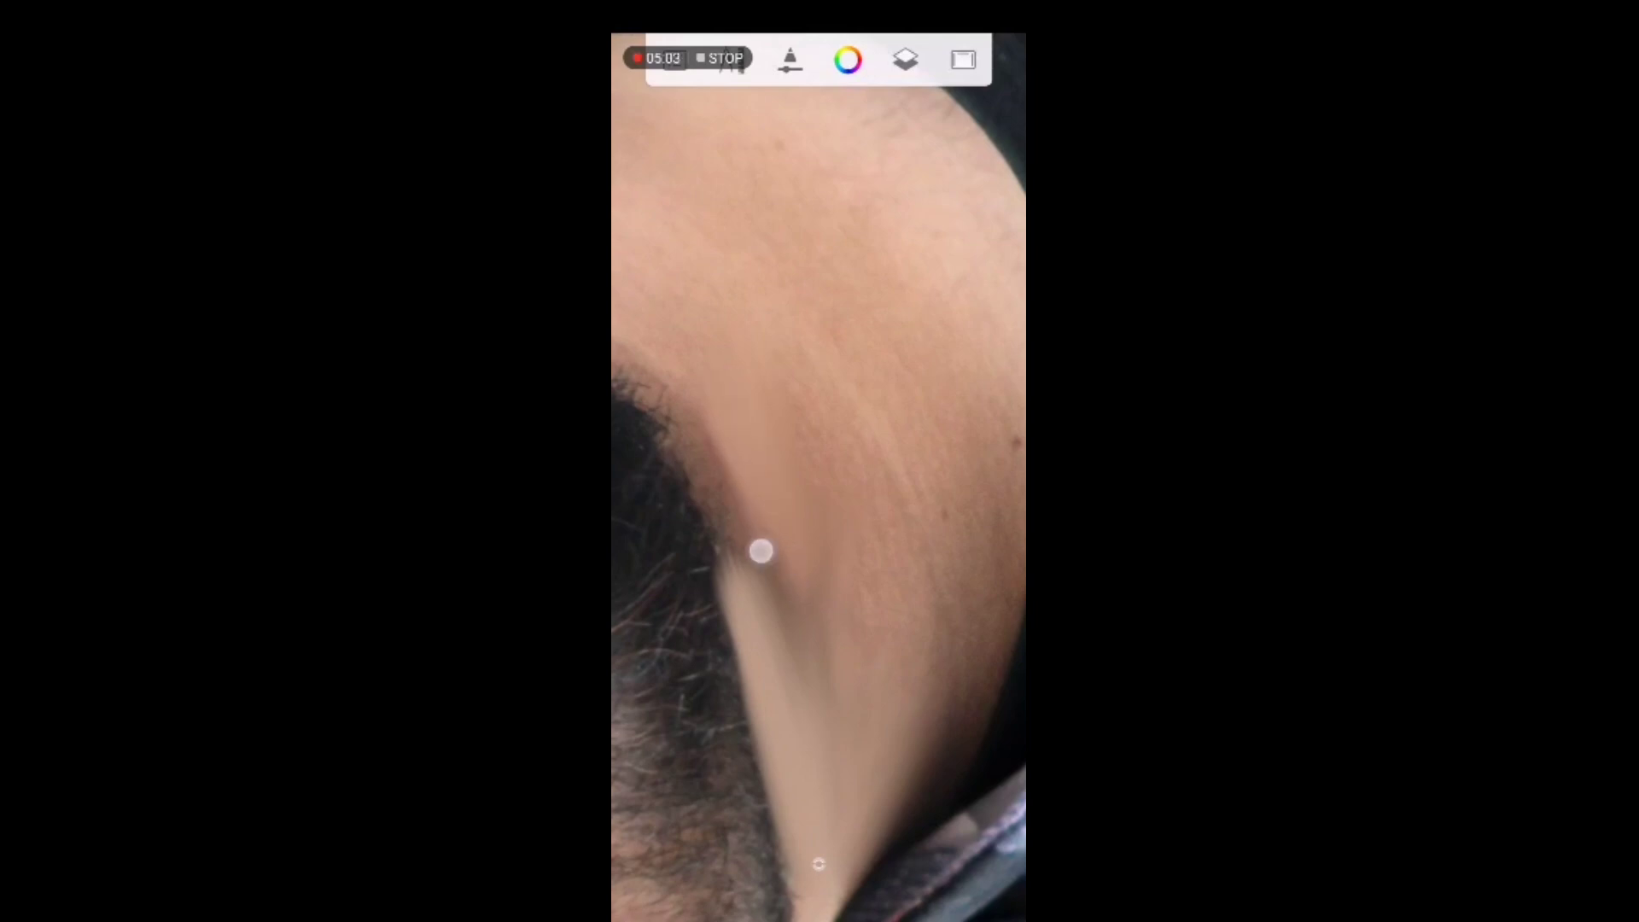
mouse_move(715, 393)
mouse_down()
mouse_move(754, 571)
mouse_move(700, 453)
mouse_move(743, 561)
mouse_move(702, 468)
mouse_up()
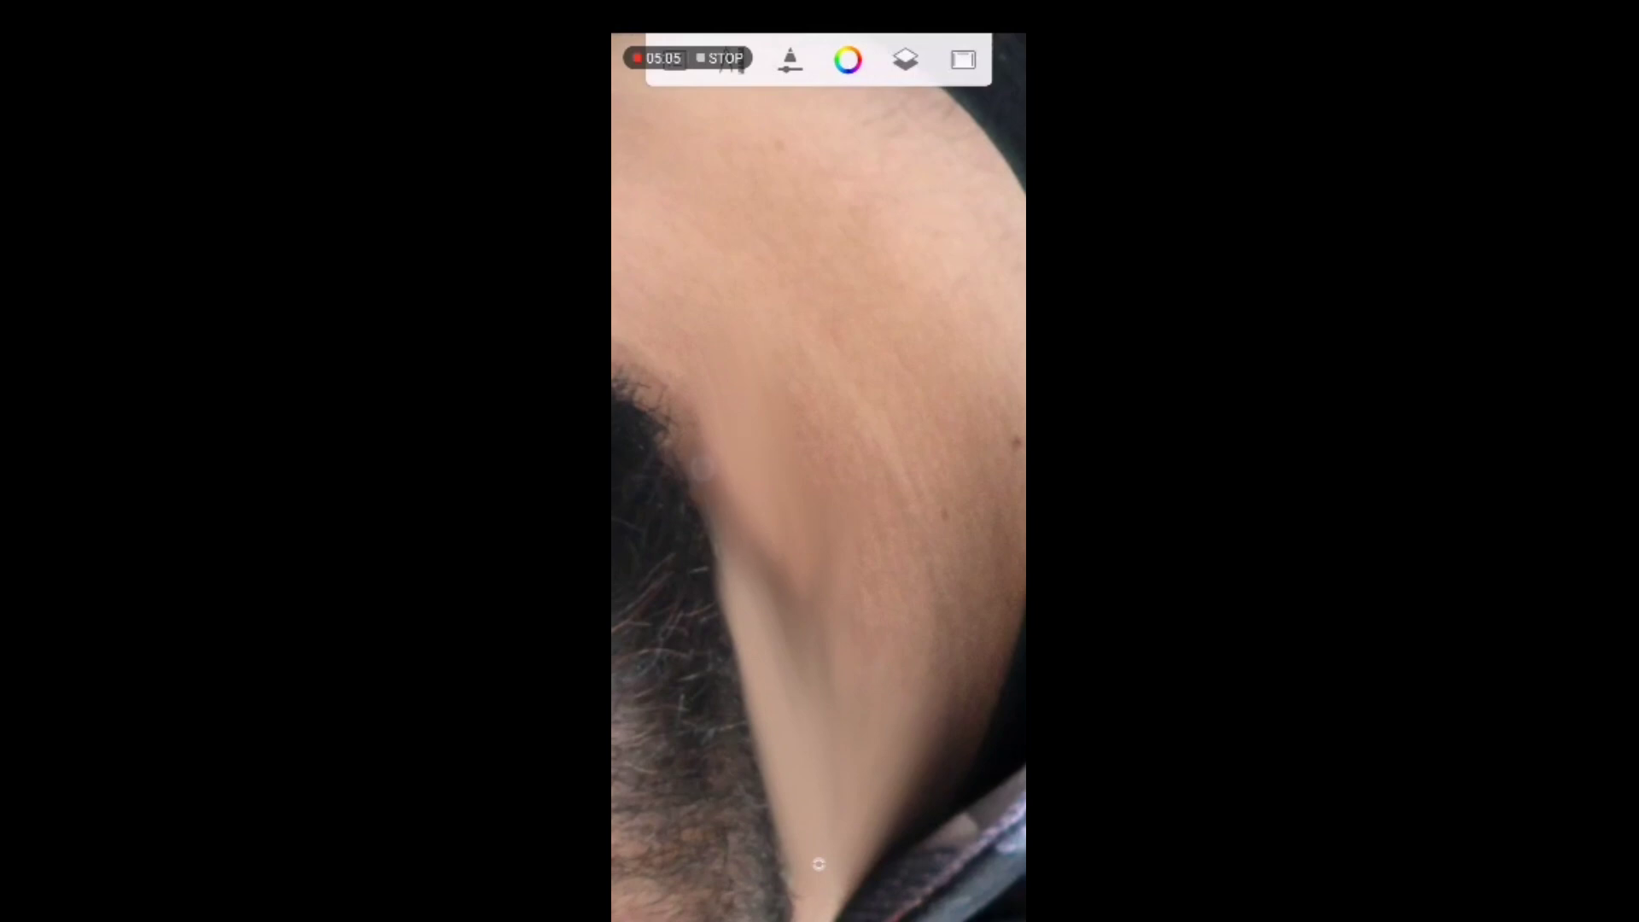
drag(739, 571, 678, 415)
drag(731, 478, 637, 399)
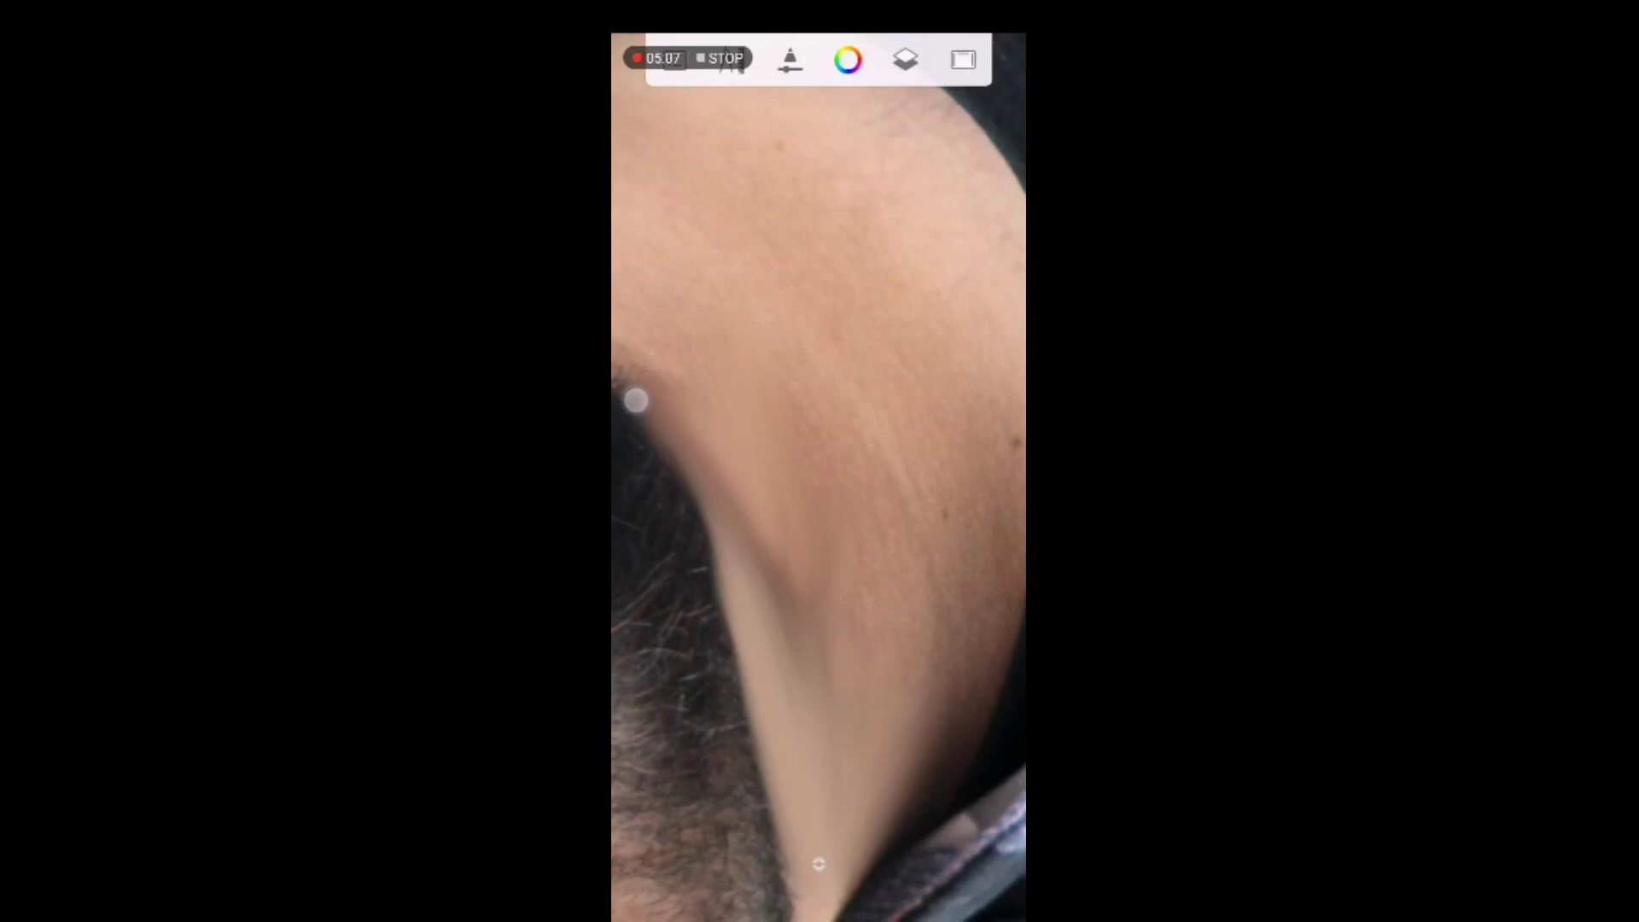
scroll(770, 508, up, 3)
mouse_move(721, 318)
mouse_down()
mouse_move(805, 424)
mouse_move(684, 268)
mouse_move(777, 370)
mouse_move(786, 553)
mouse_move(797, 538)
mouse_move(781, 690)
mouse_move(785, 515)
mouse_up()
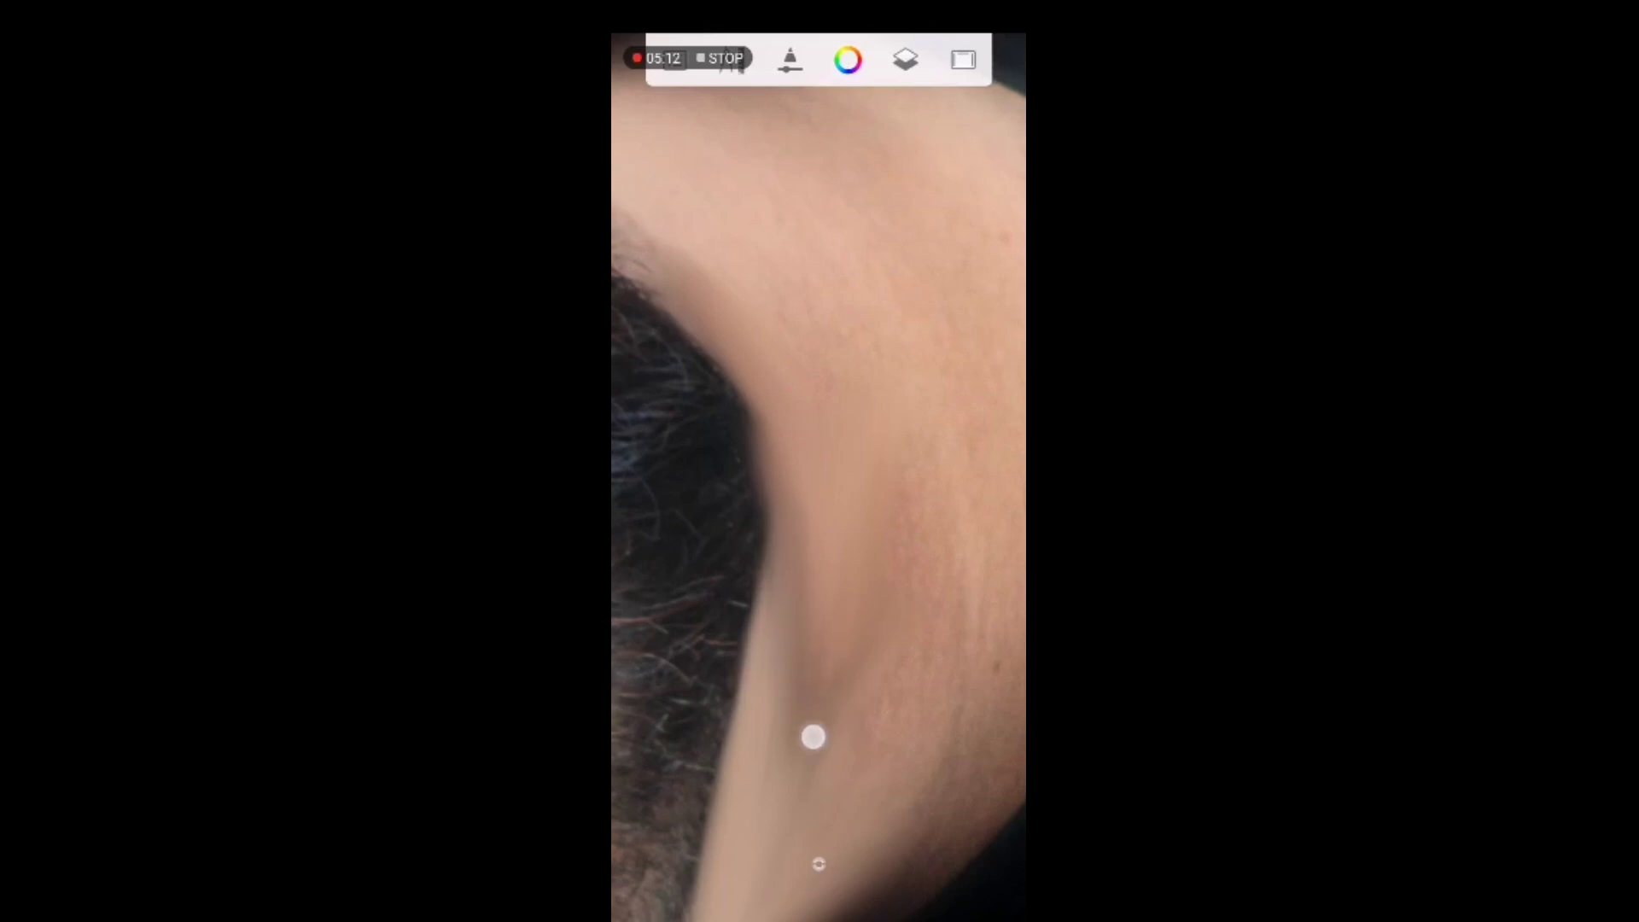
Check the whole face, then zoom back in and smudge the hair-skin boundary along the jaw.
drag(813, 737, 851, 651)
scroll(819, 546, down, 3)
scroll(819, 427, up, 3)
mouse_move(856, 392)
mouse_down()
mouse_move(833, 308)
mouse_move(868, 476)
mouse_move(830, 271)
mouse_up()
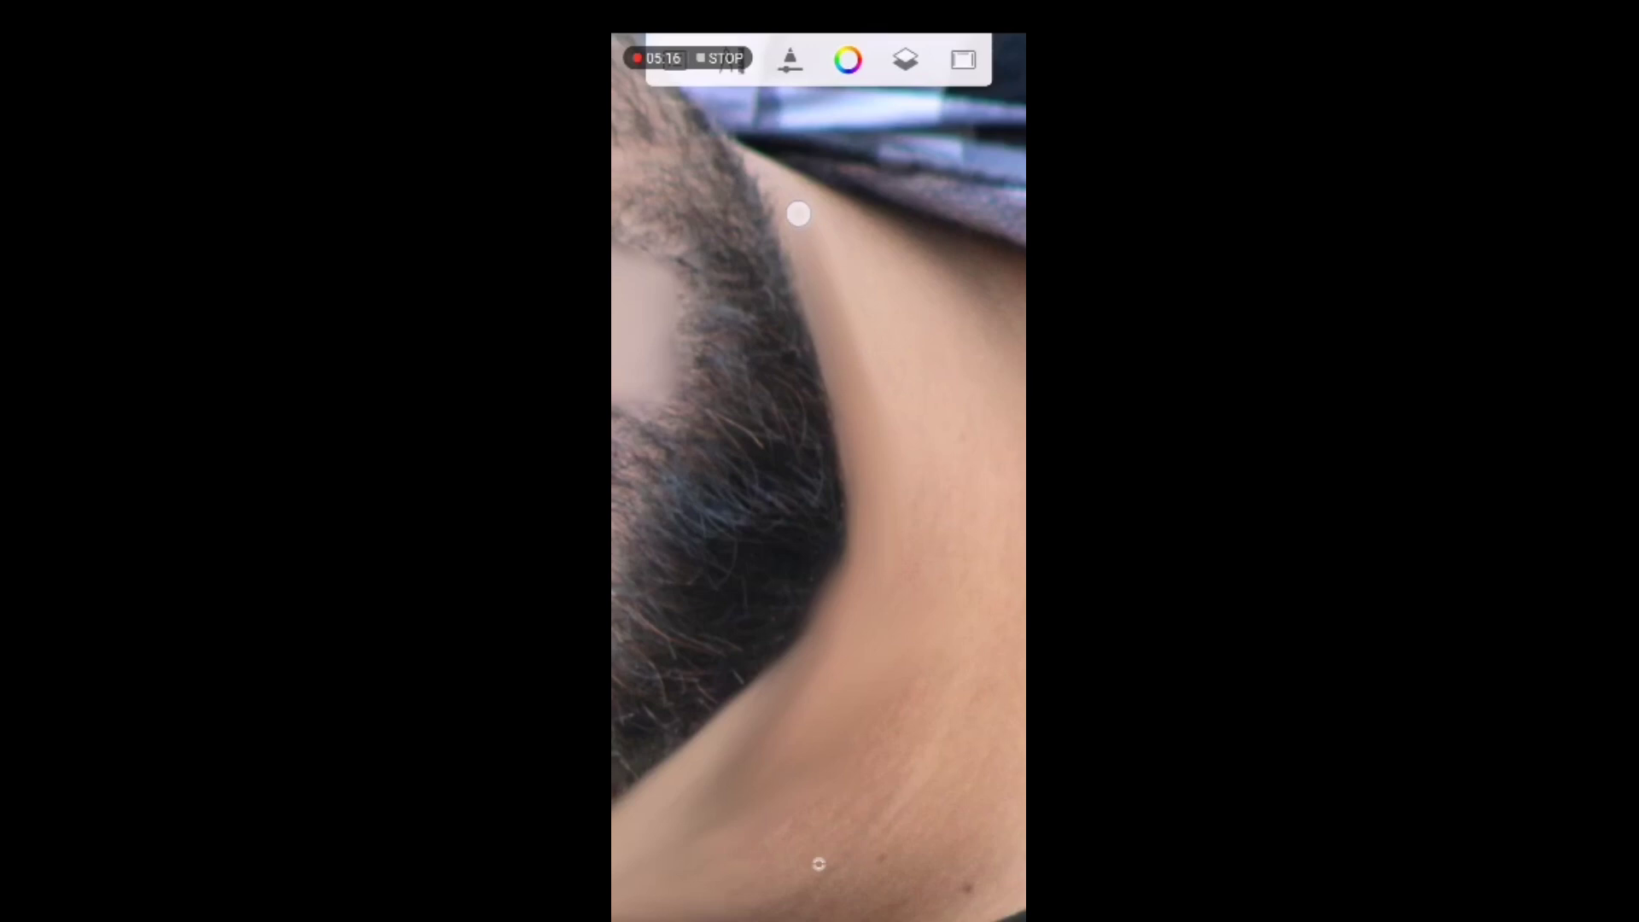
drag(798, 214, 826, 253)
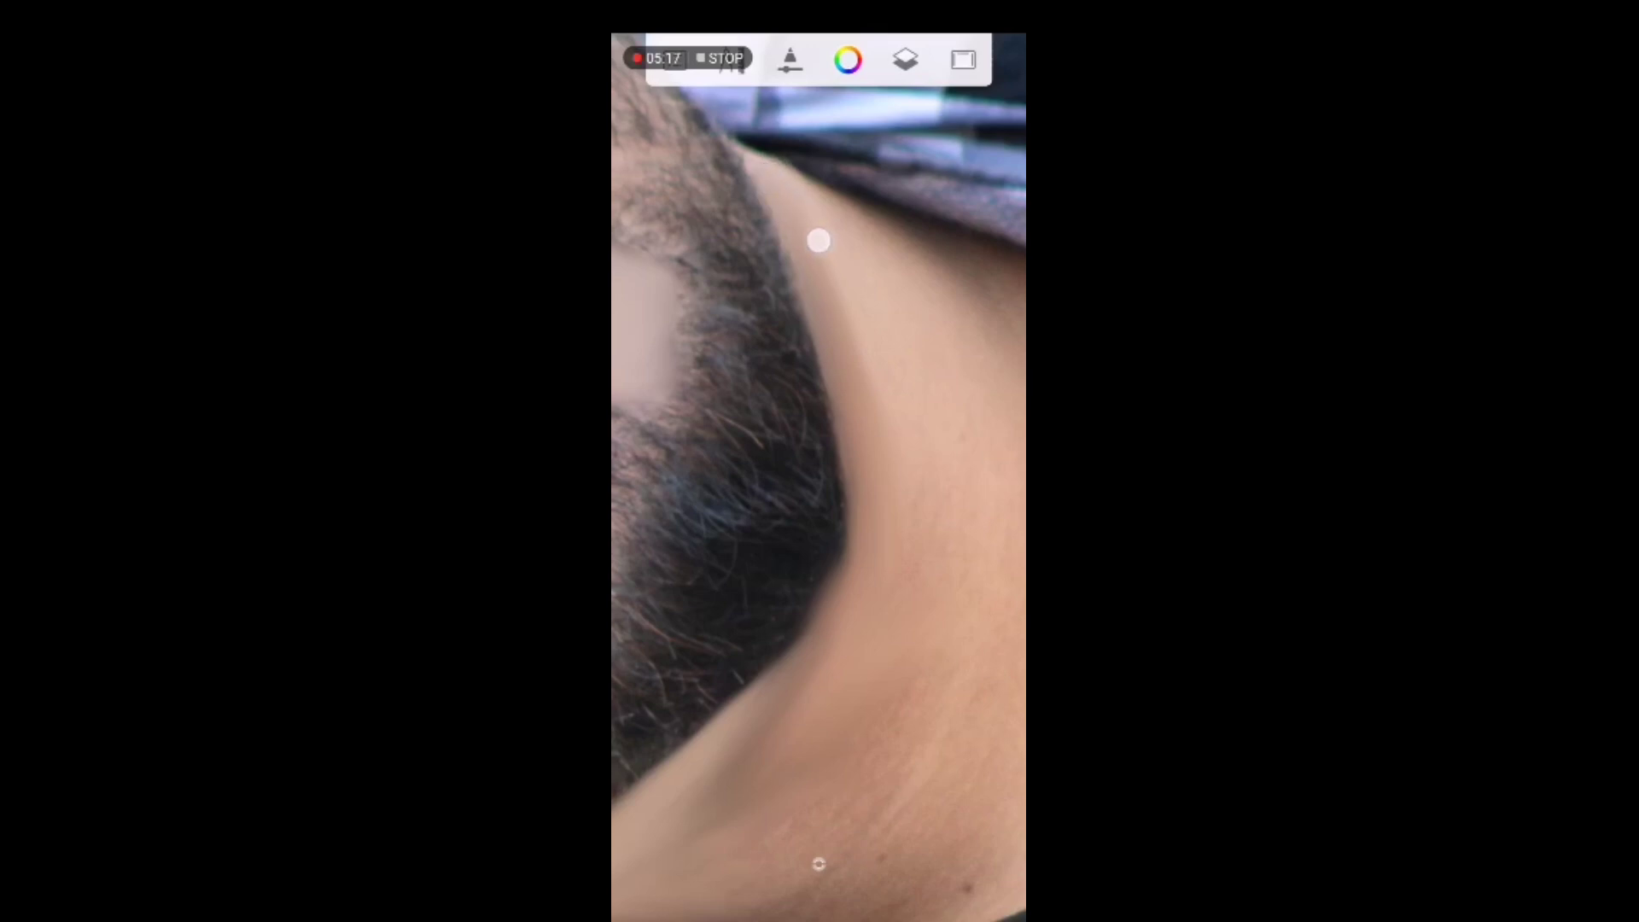
View the whole face and blend the skin from the jaw edge down the neck.
scroll(833, 597, down, 3)
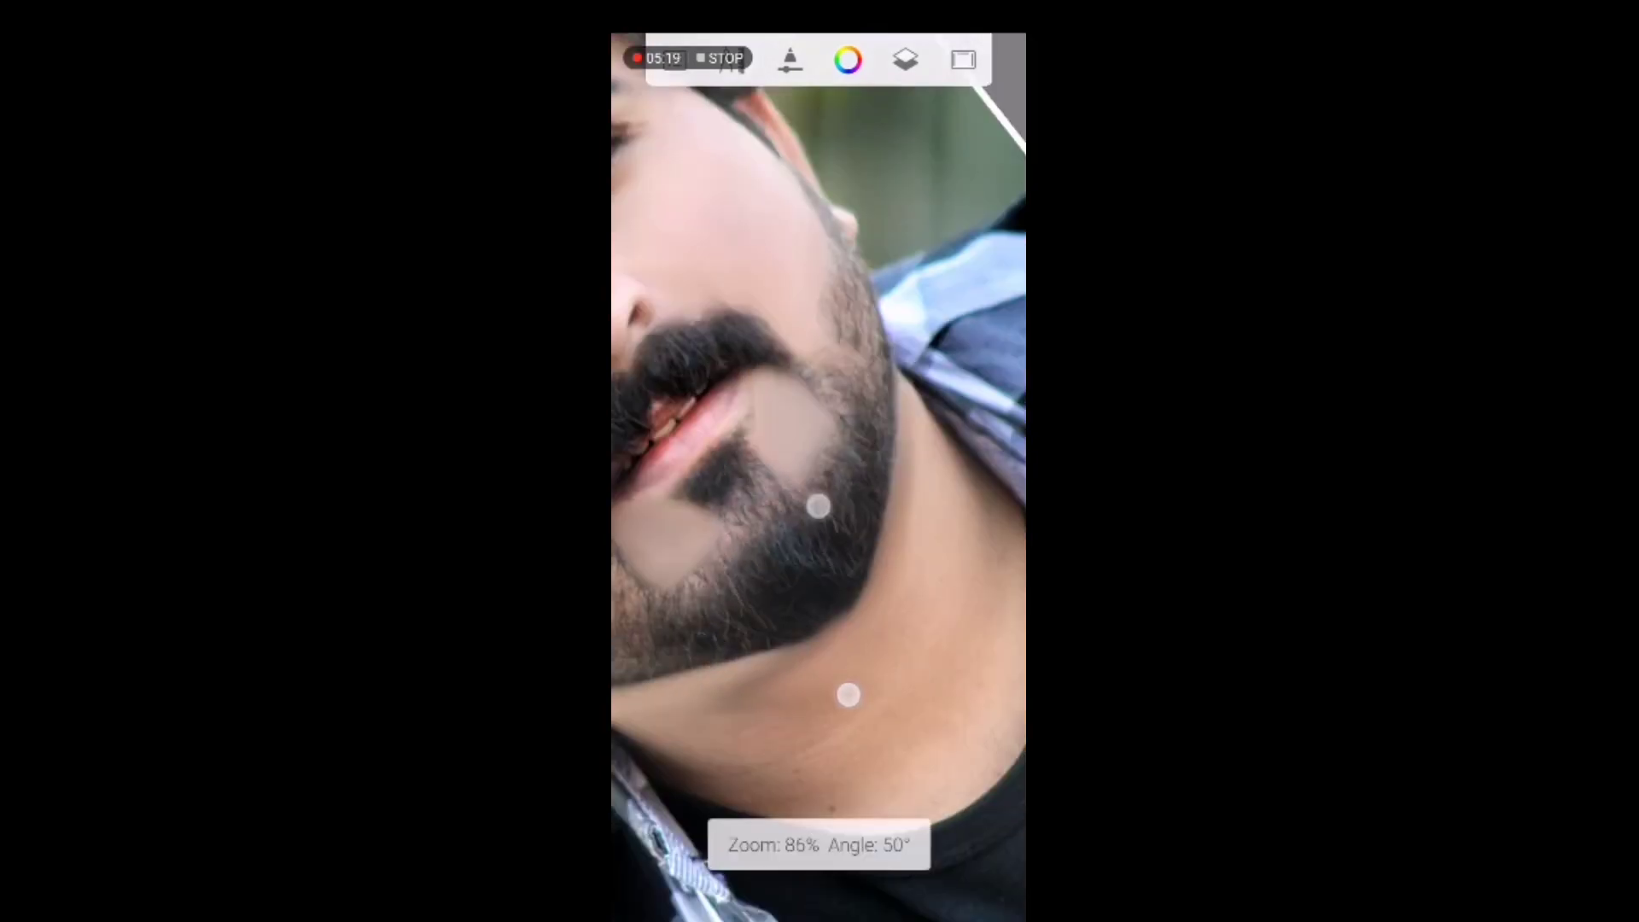
scroll(833, 598, down, 3)
drag(819, 864, 724, 812)
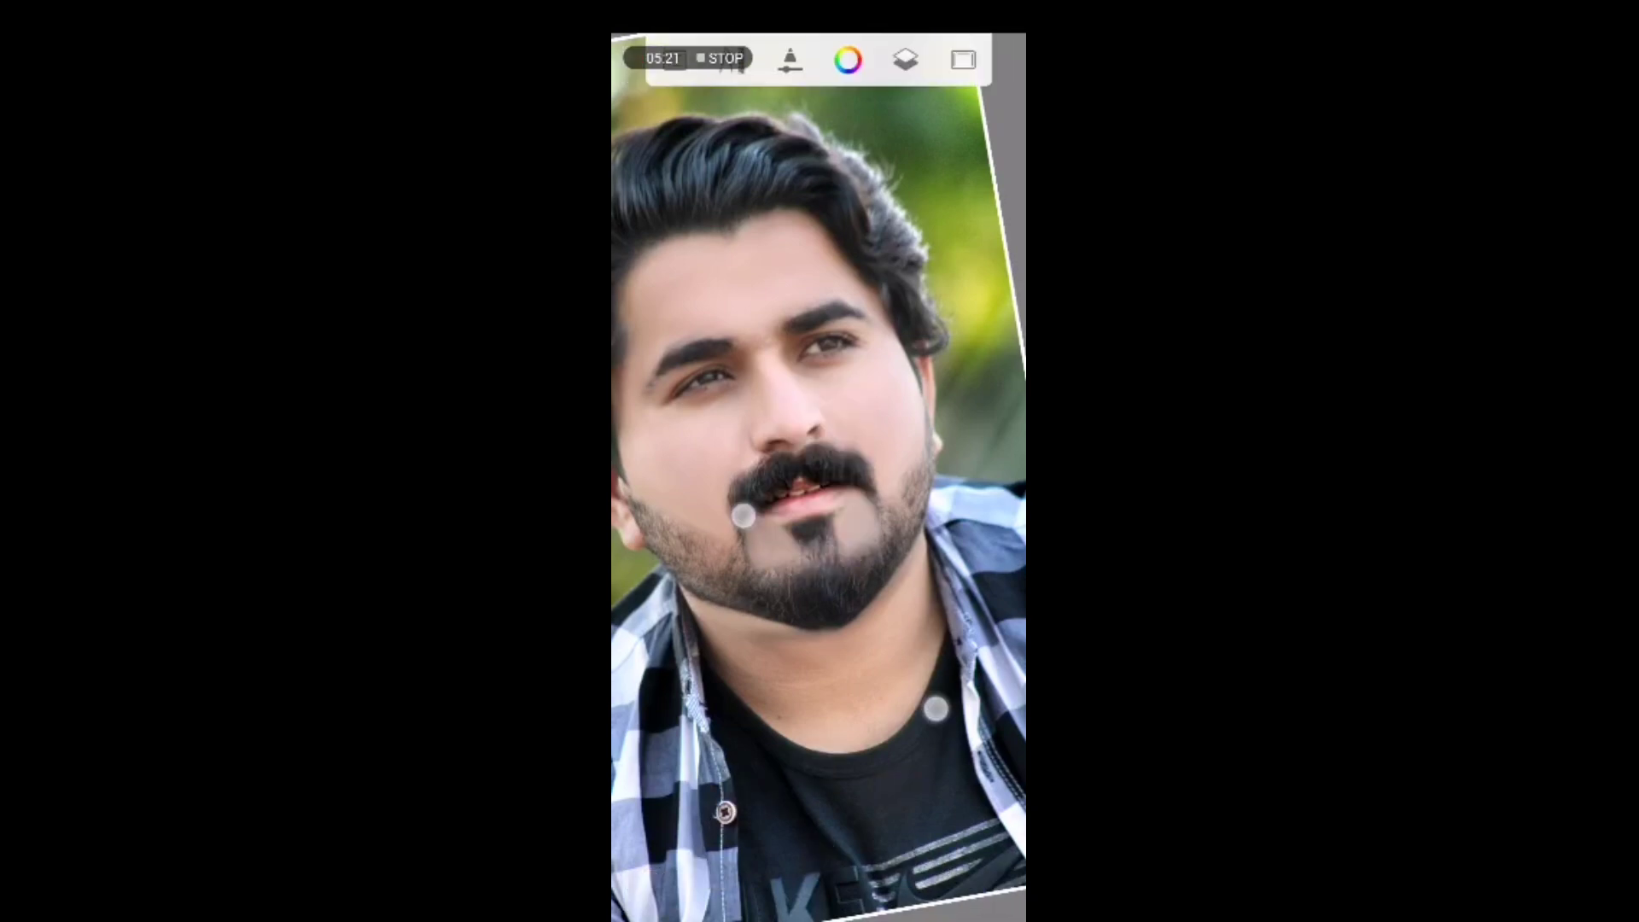
scroll(820, 555, up, 5)
mouse_move(948, 417)
mouse_down()
mouse_move(845, 622)
mouse_move(802, 664)
mouse_move(787, 622)
mouse_move(651, 552)
mouse_move(845, 626)
mouse_move(669, 516)
mouse_move(818, 605)
mouse_move(689, 527)
mouse_move(799, 565)
mouse_move(859, 634)
mouse_move(780, 695)
mouse_move(707, 583)
mouse_move(820, 428)
mouse_move(623, 326)
mouse_move(734, 512)
mouse_up()
Frame the ear and collar, then smooth the skin along the beard's side edge.
drag(880, 389, 813, 251)
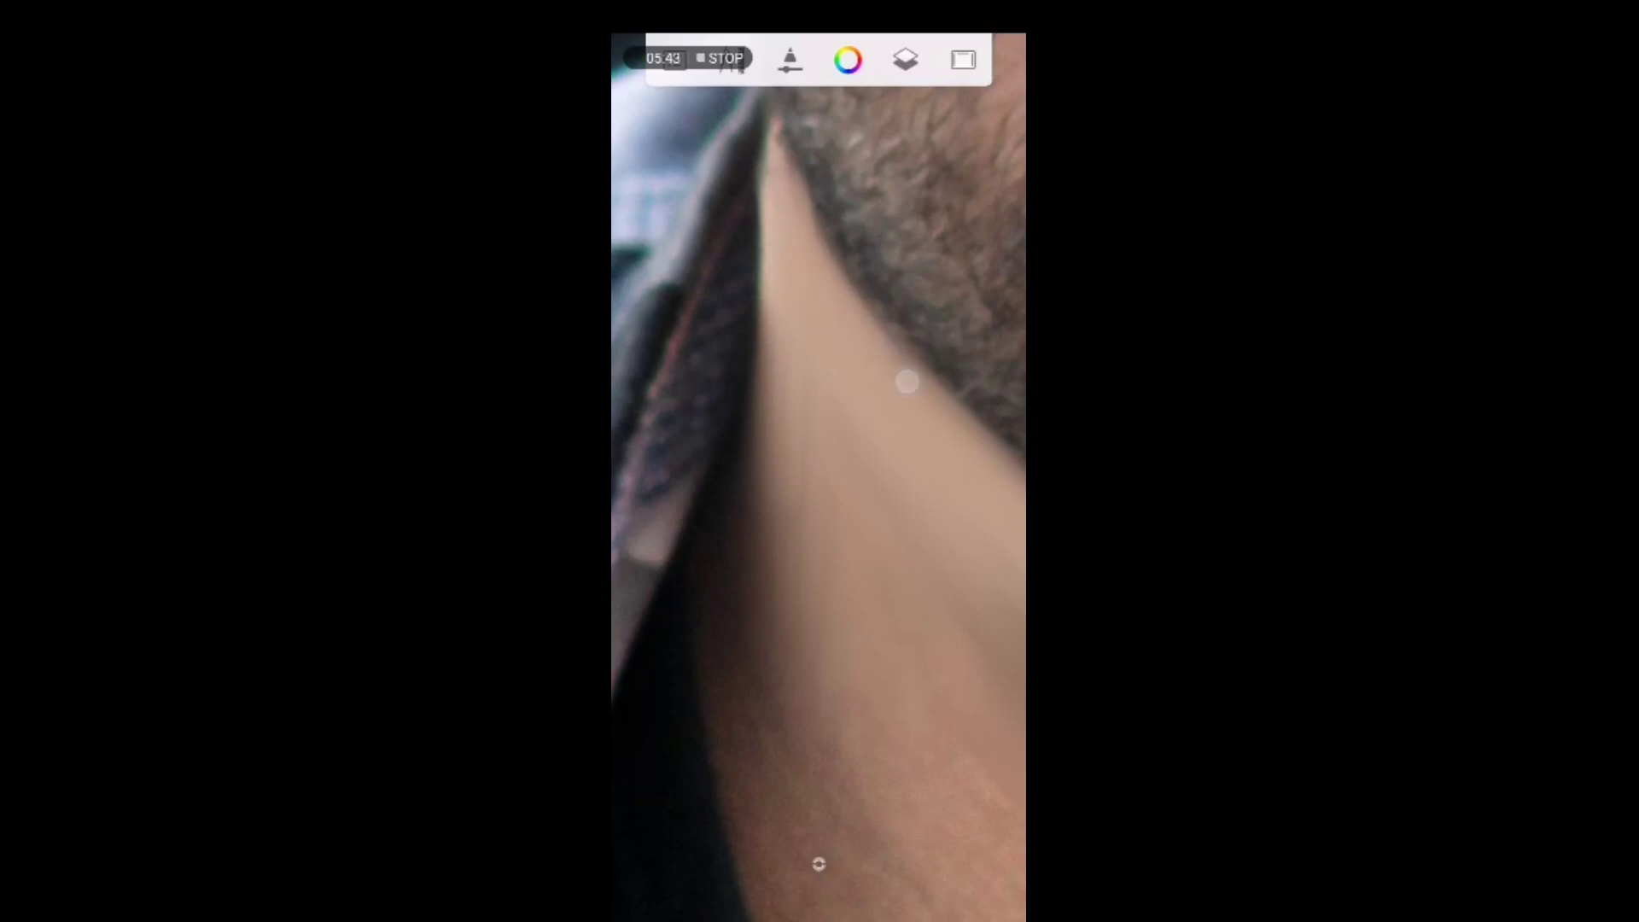
drag(828, 297, 759, 502)
drag(906, 382, 960, 678)
scroll(858, 598, up, 5)
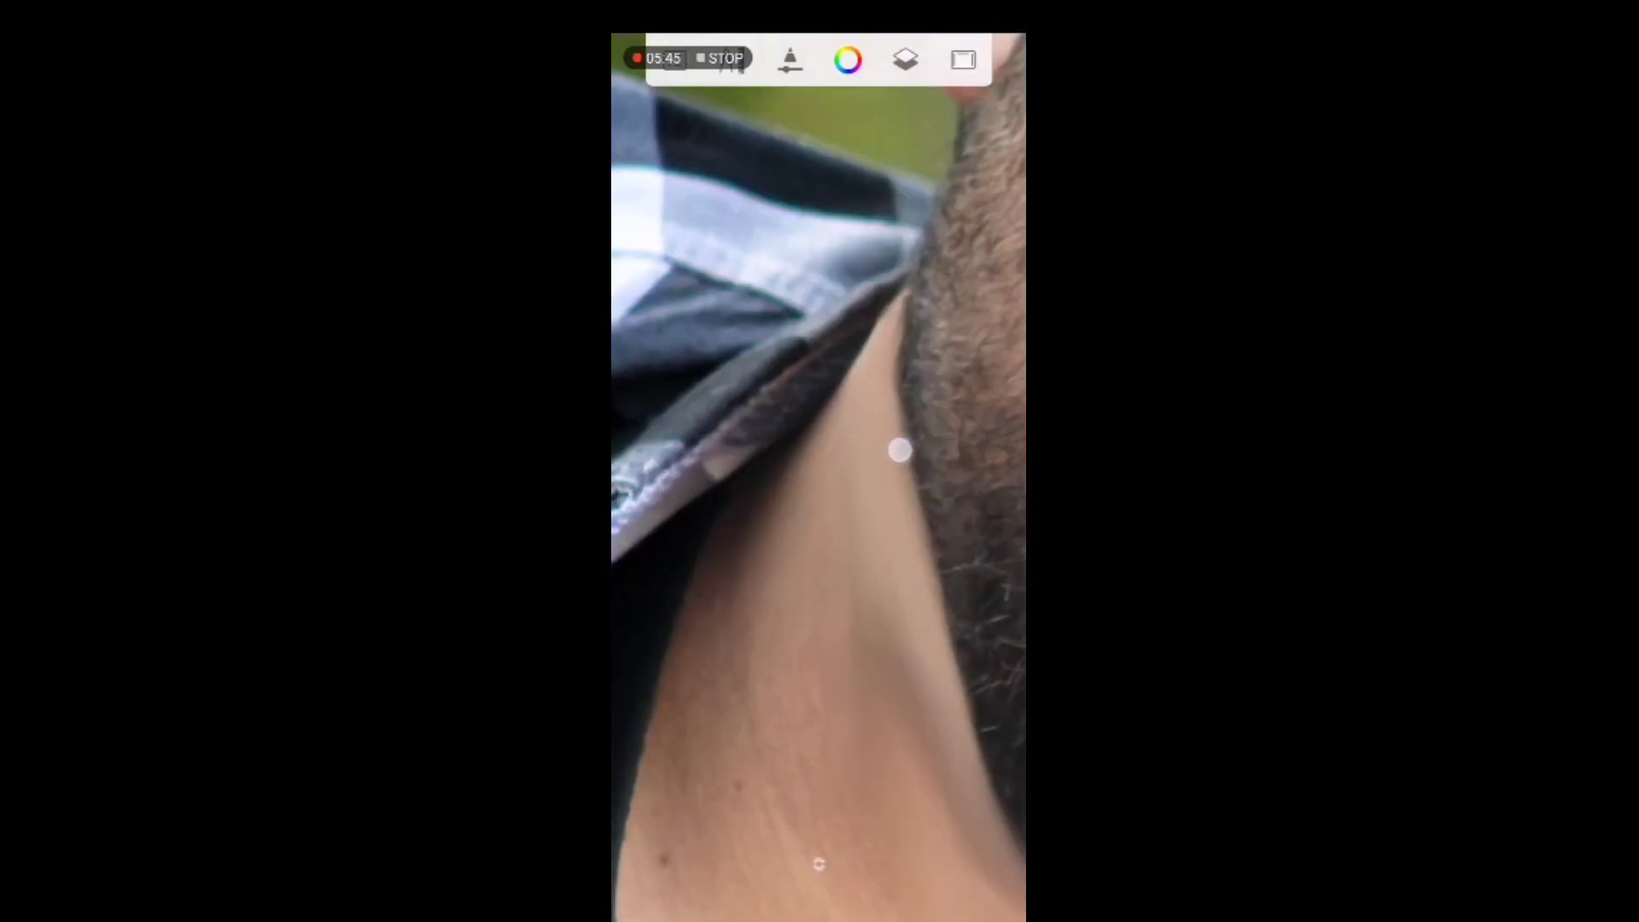
drag(864, 384, 902, 454)
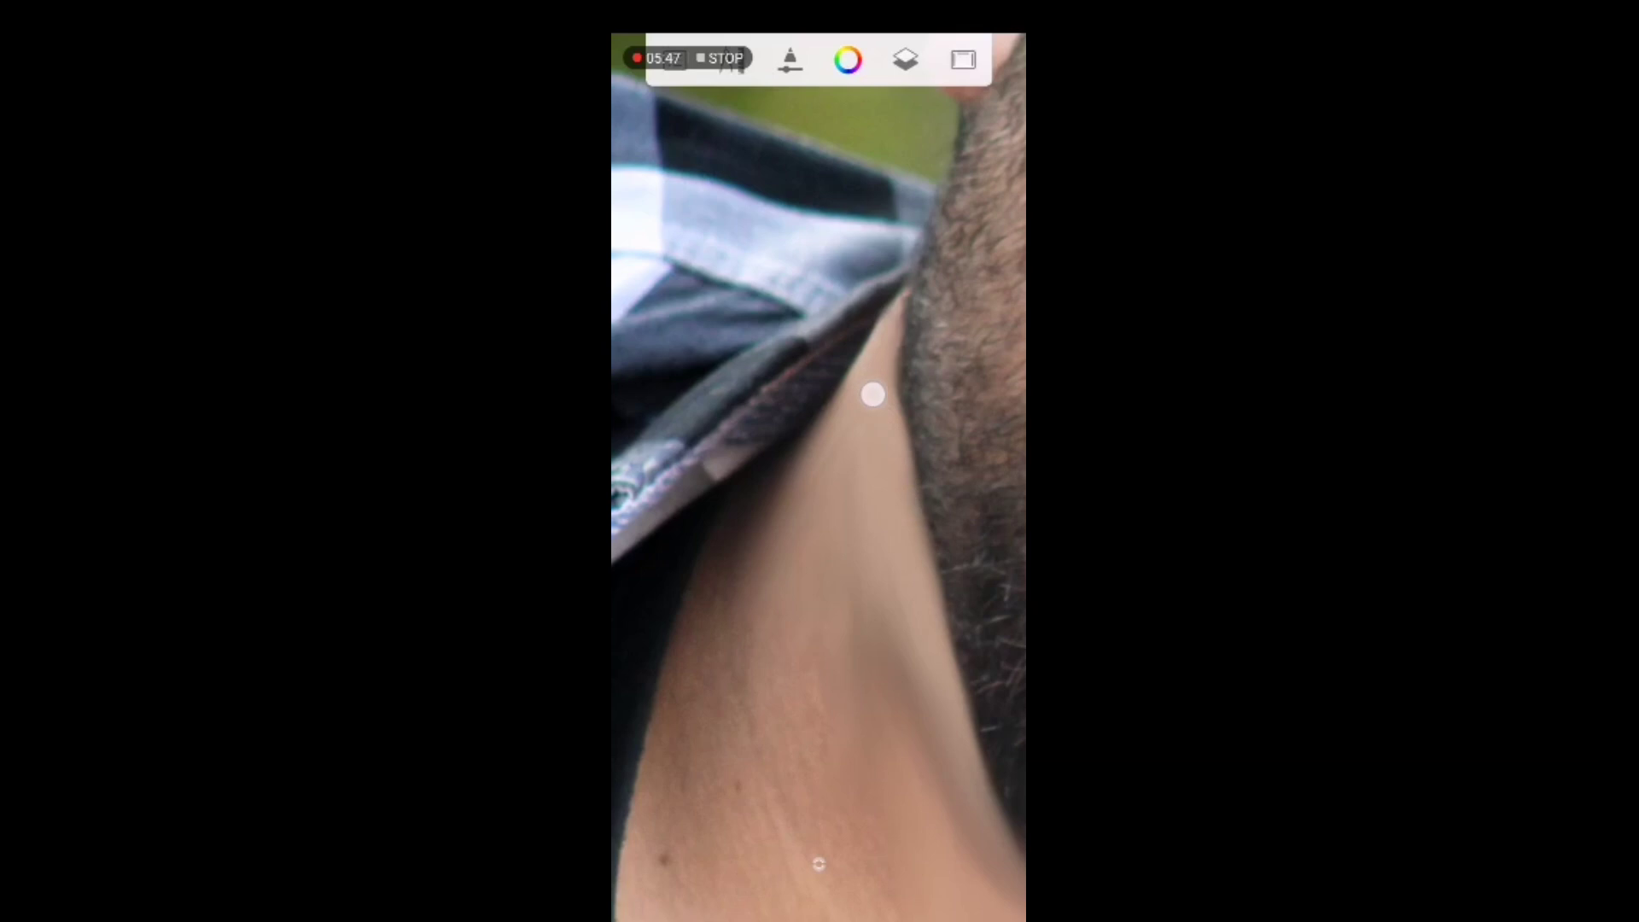
drag(873, 393, 887, 451)
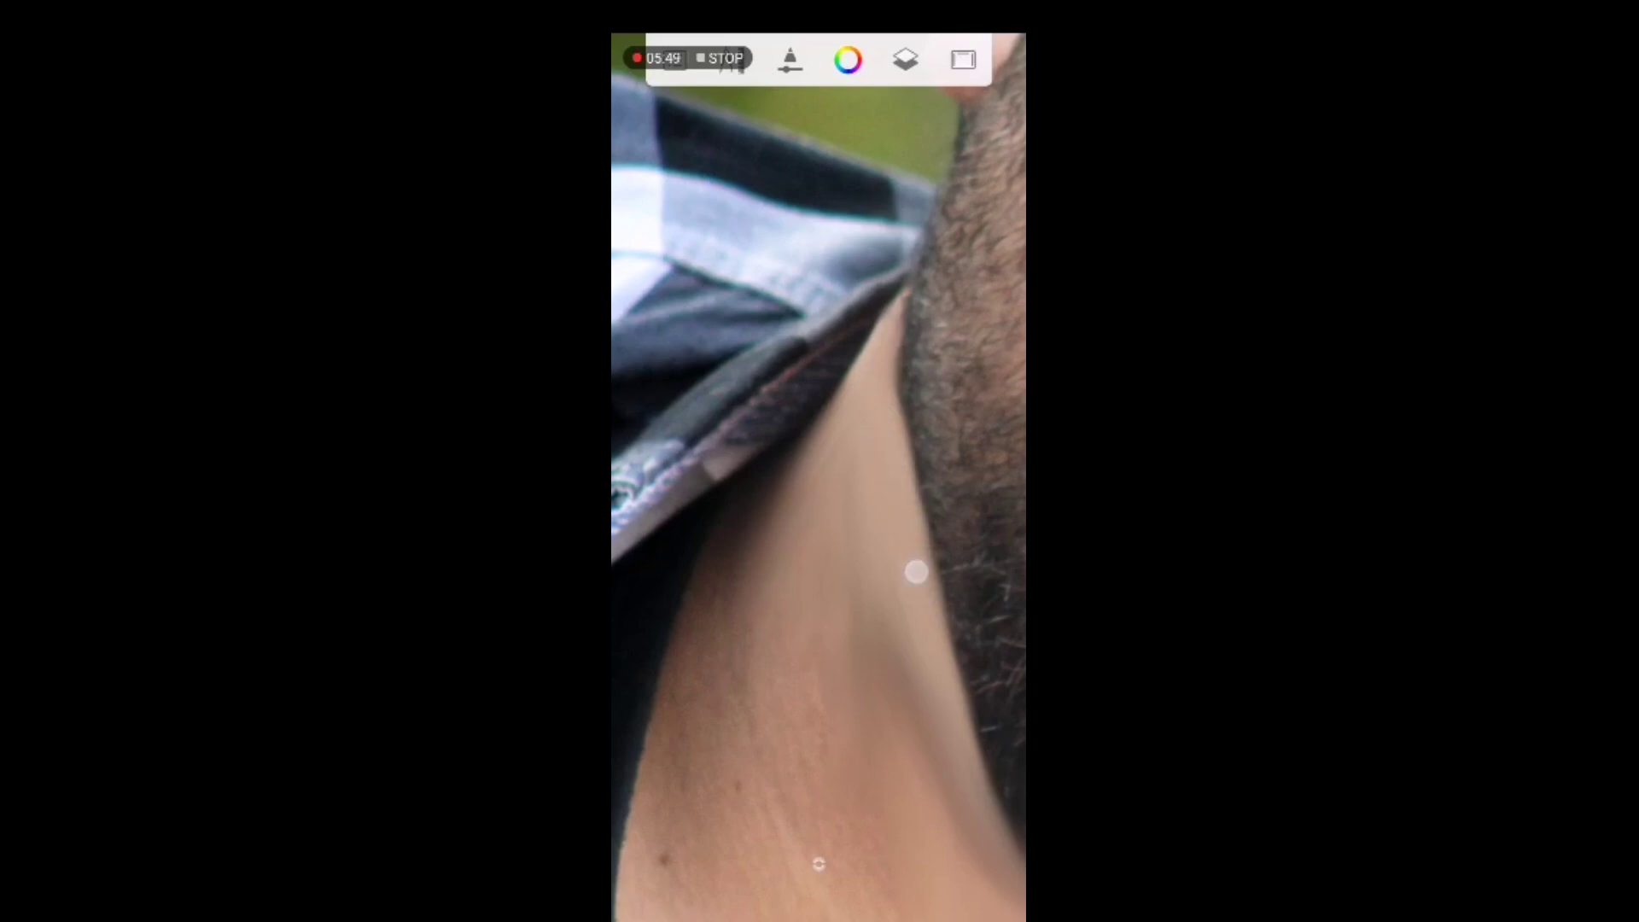
drag(917, 572, 914, 478)
scroll(819, 478, down, 5)
scroll(818, 479, up, 5)
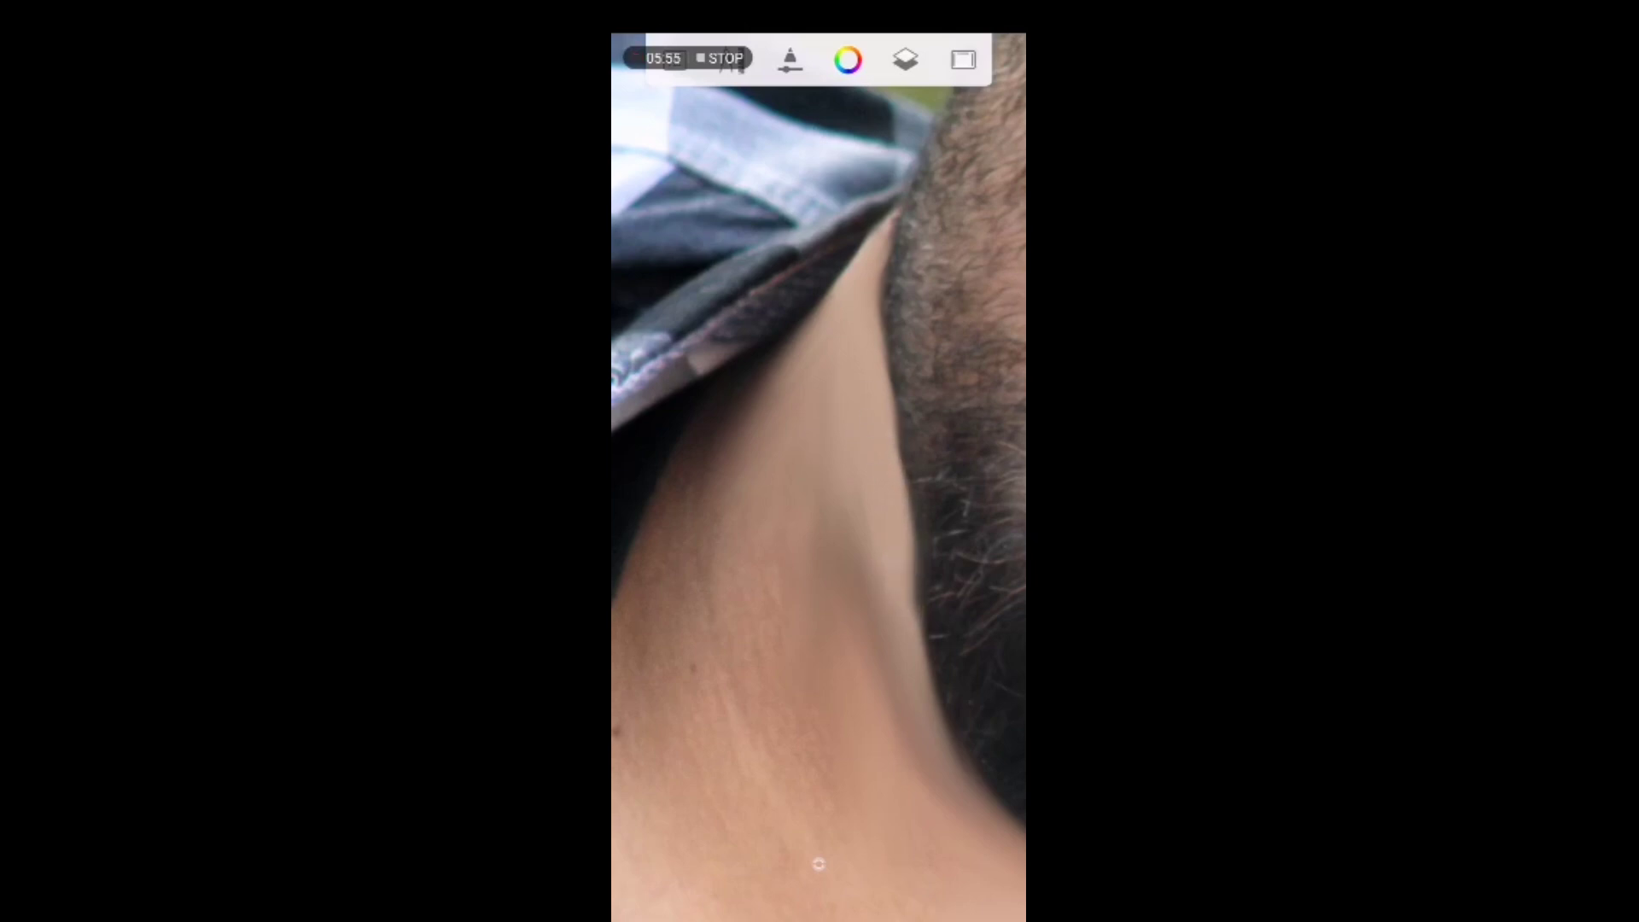
Smudge up and down along the beard-neck edge.
scroll(858, 722, down, 5)
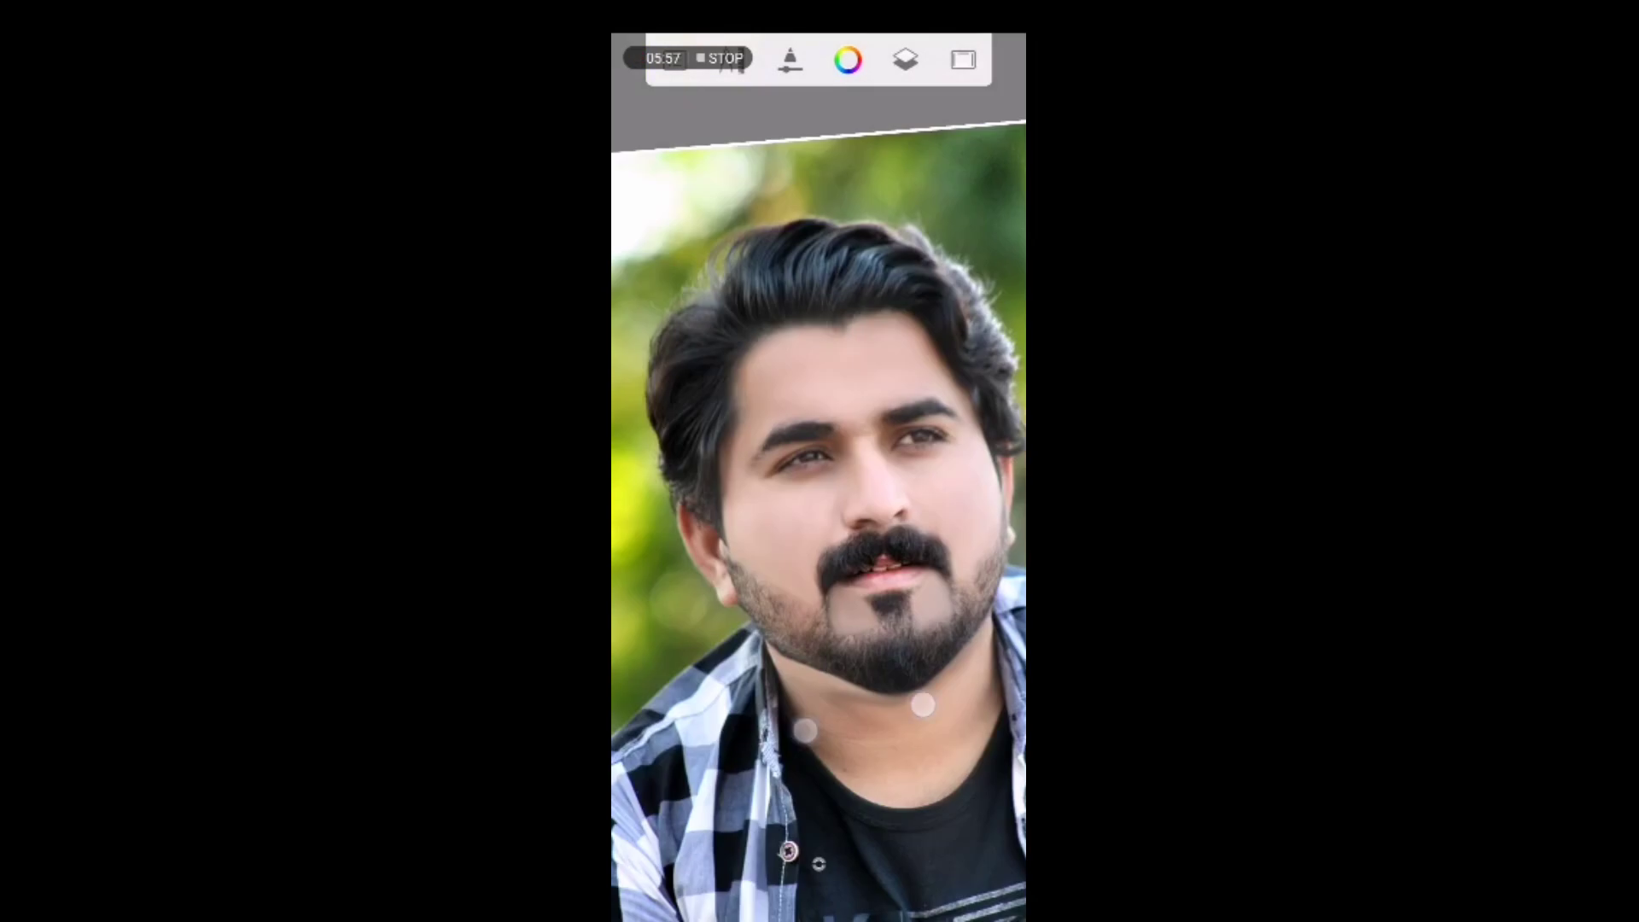
scroll(920, 677, up, 5)
scroll(921, 677, up, 3)
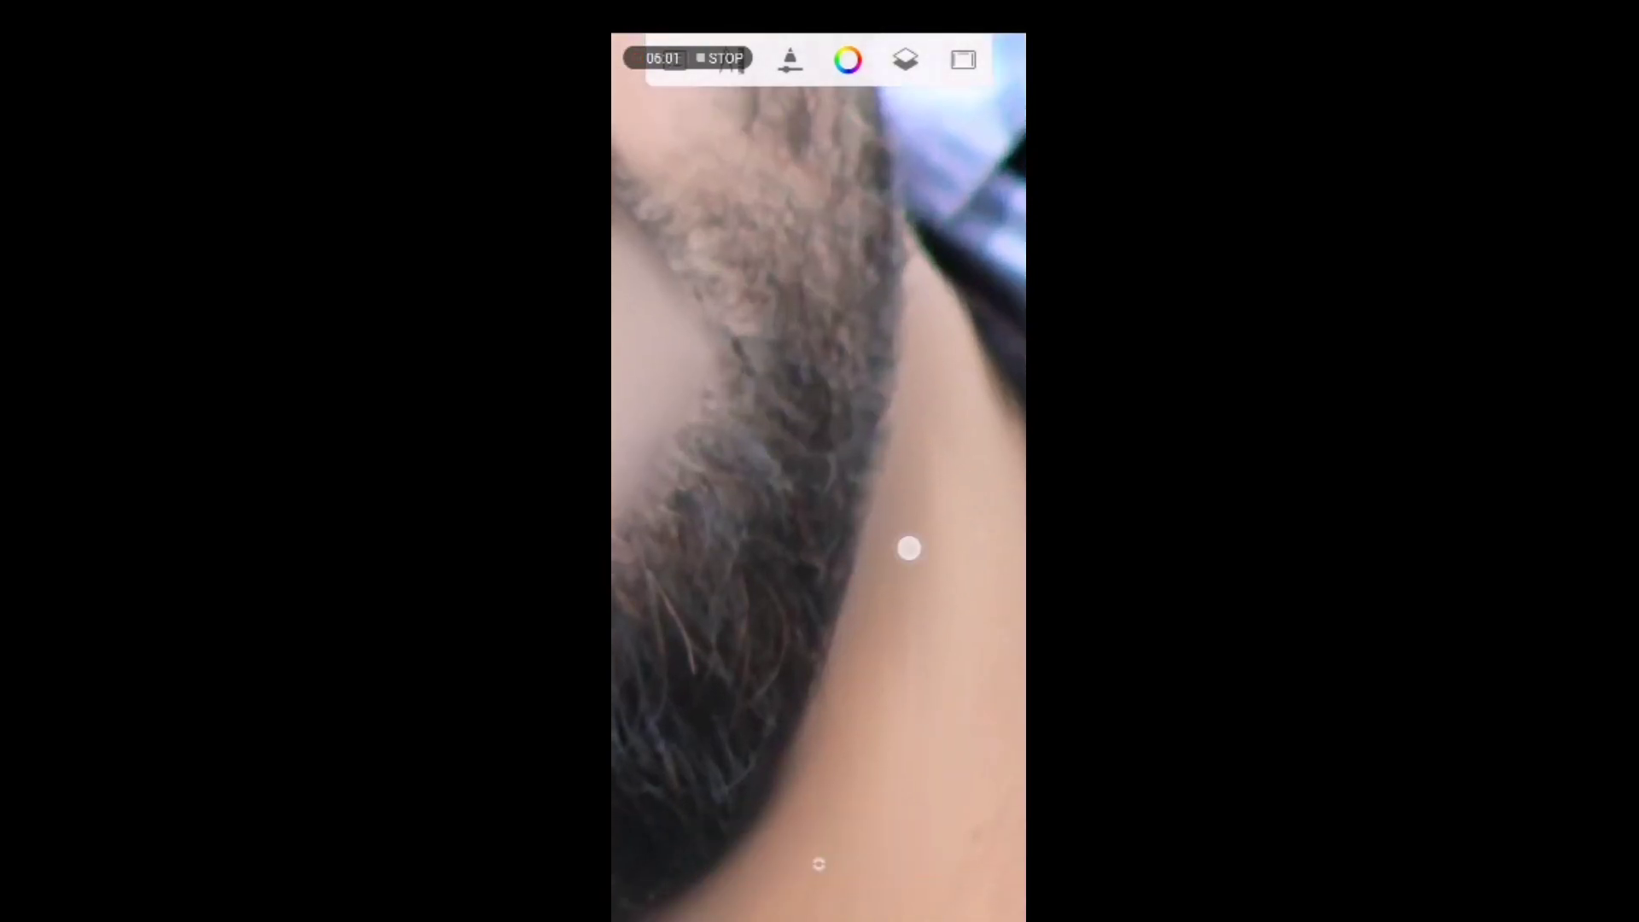
drag(886, 548, 921, 344)
drag(906, 265, 901, 235)
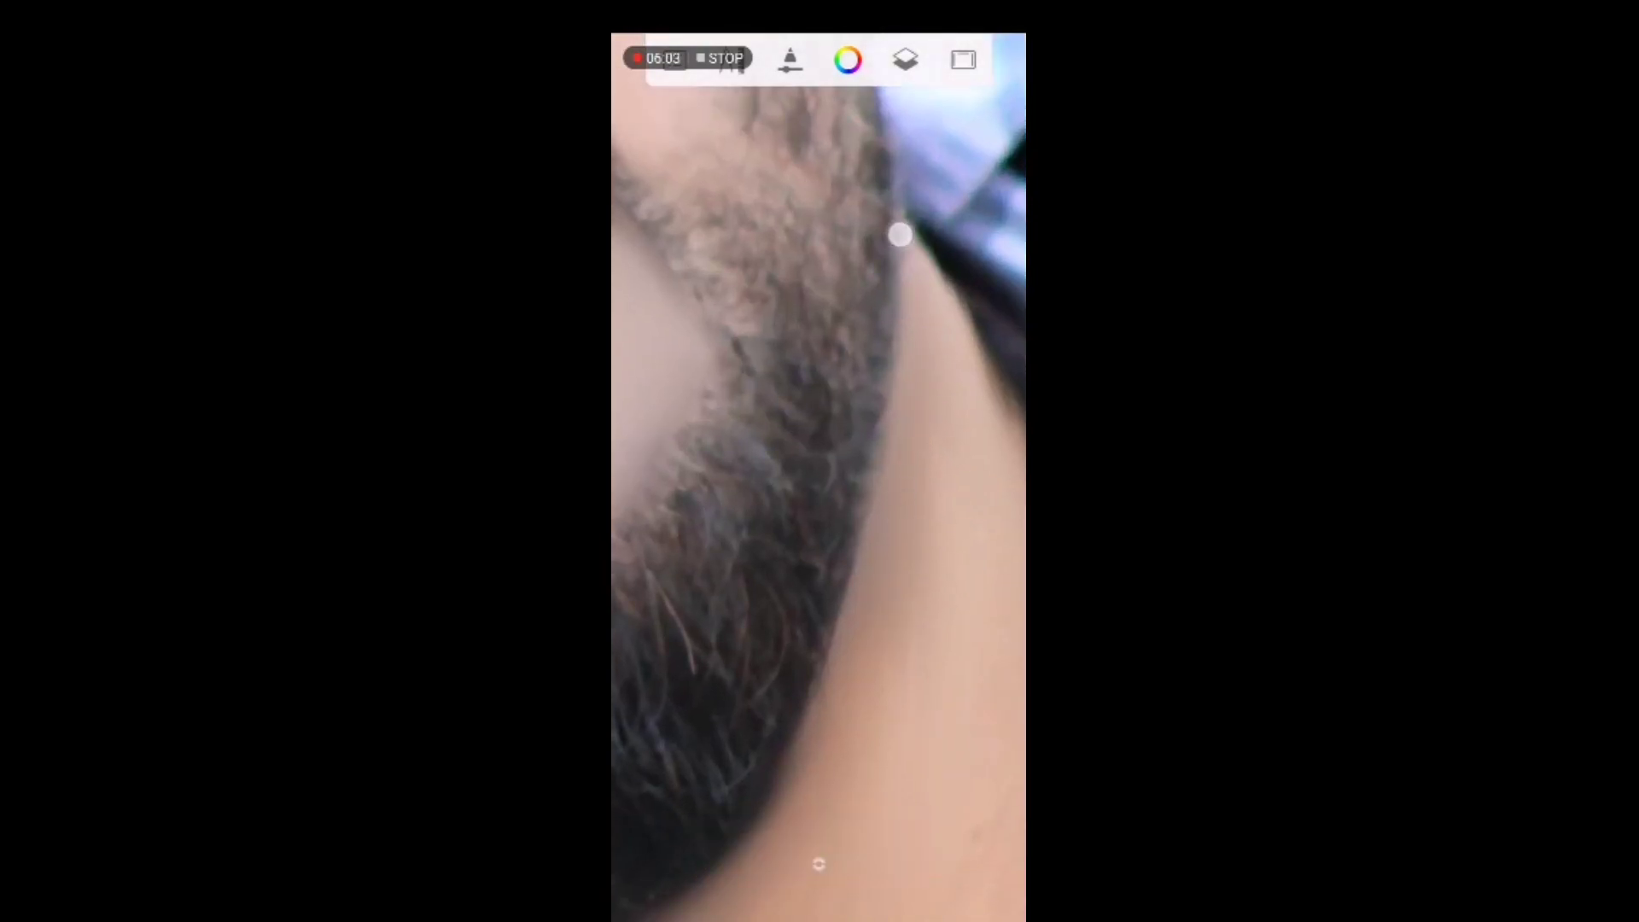
drag(862, 600, 792, 791)
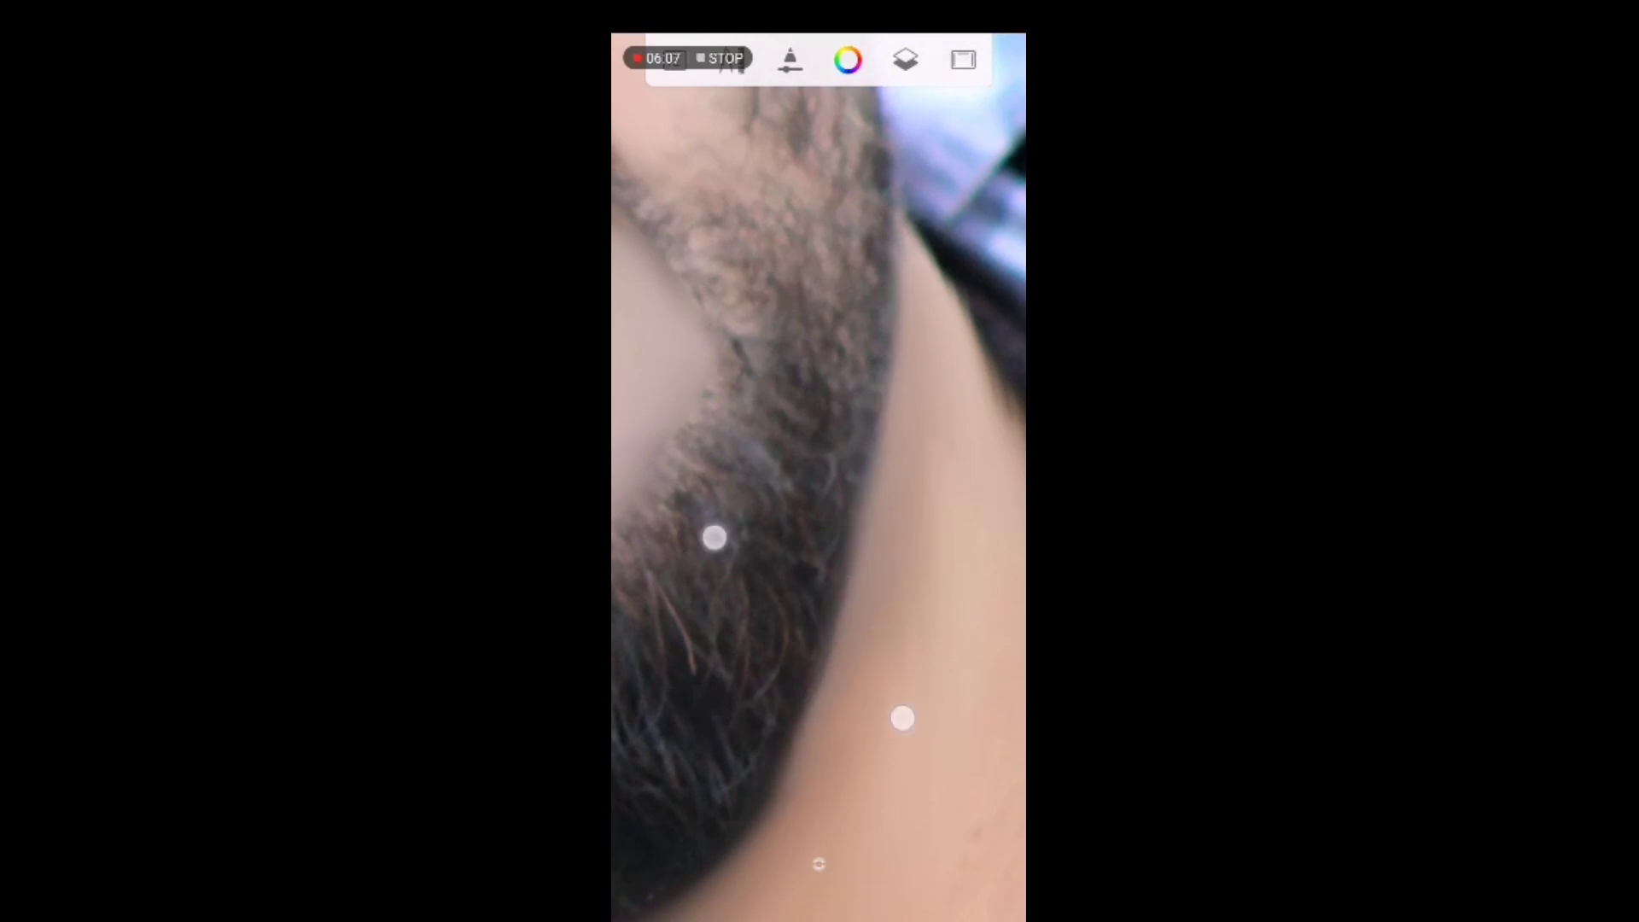
scroll(802, 632, down, 5)
scroll(803, 632, up, 3)
scroll(736, 636, down, 5)
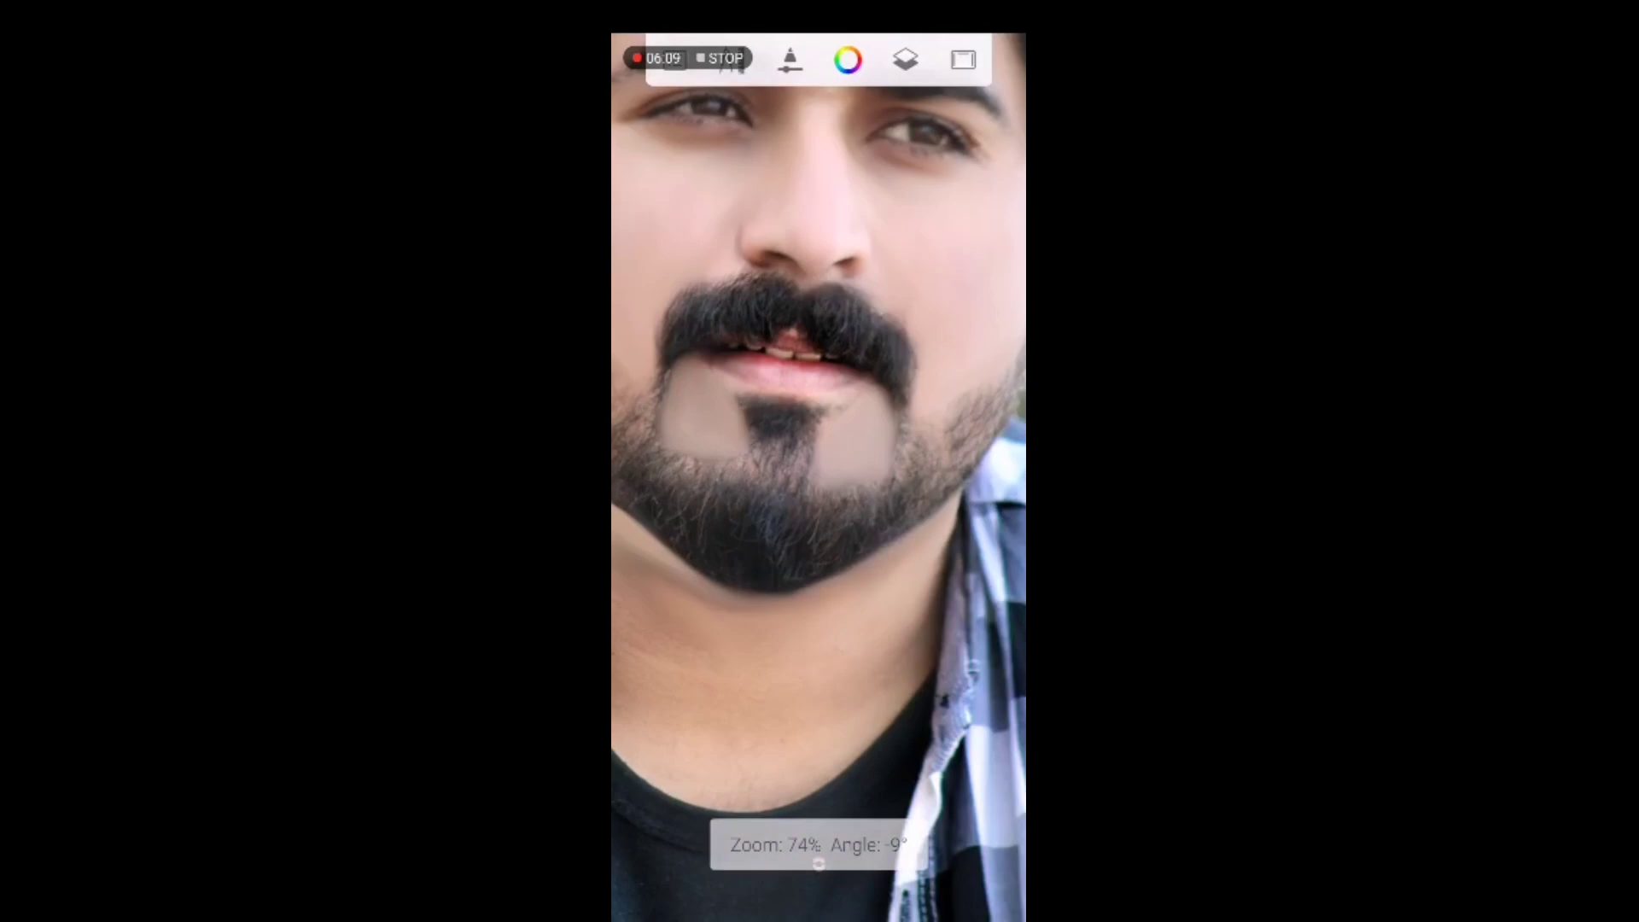
scroll(818, 478, up, 5)
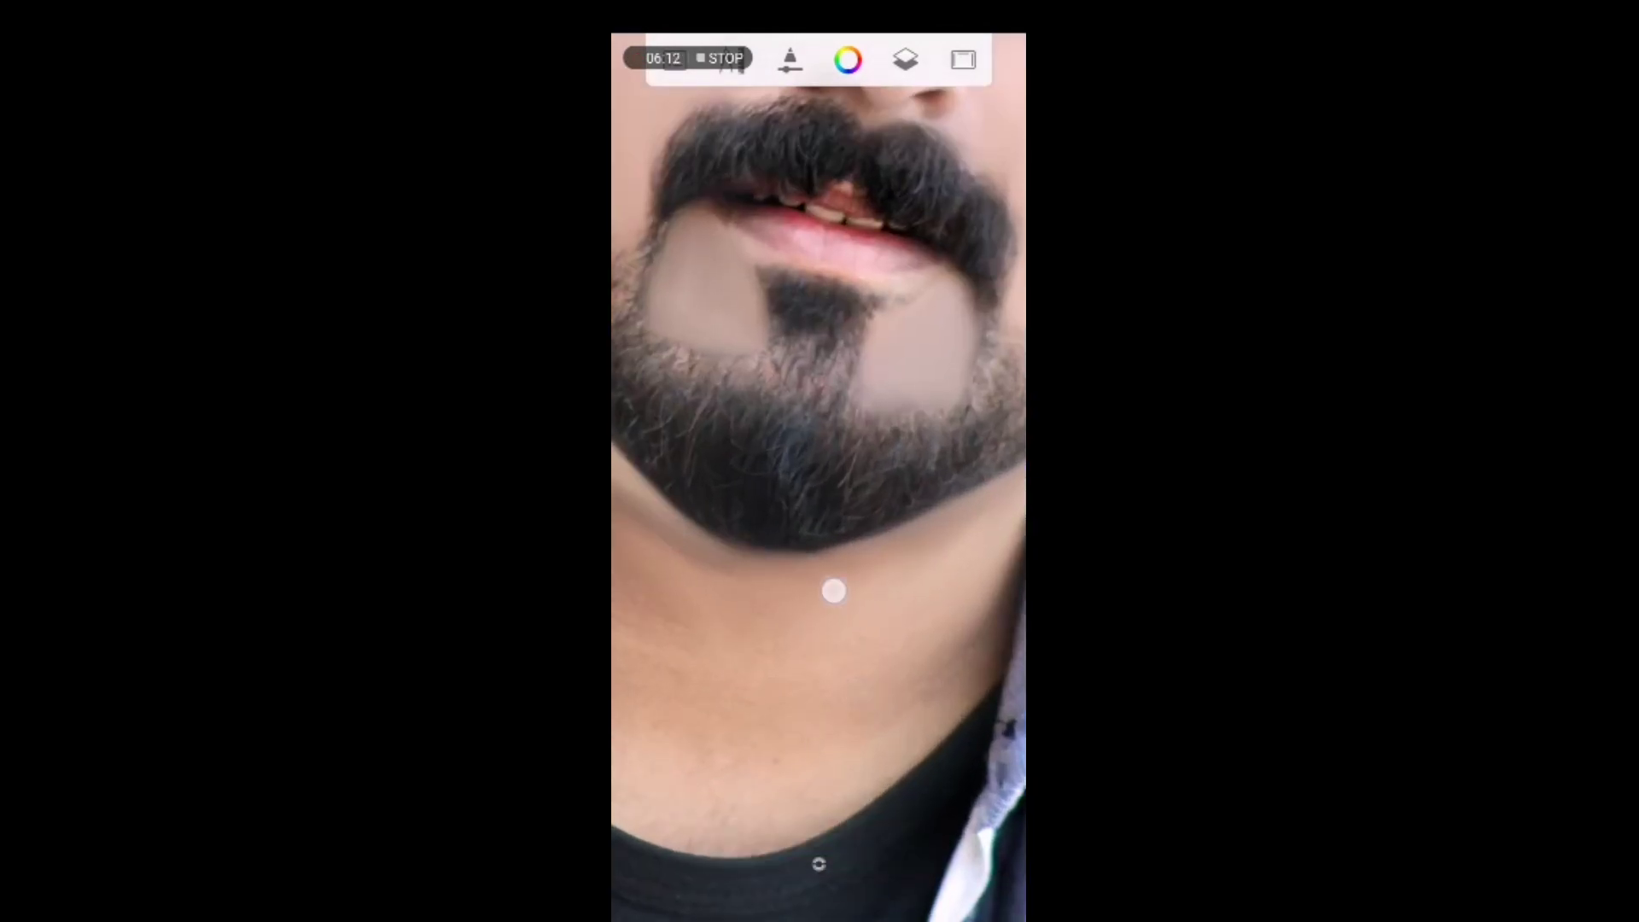
Lower the smudge brush's Flow and Strength to make it much gentler.
click(732, 59)
drag(667, 535, 667, 534)
drag(704, 638, 677, 637)
click(819, 869)
Even out the neck skin tone beneath the beard with gentle smudge strokes.
scroll(818, 562, up, 3)
scroll(818, 562, up, 2)
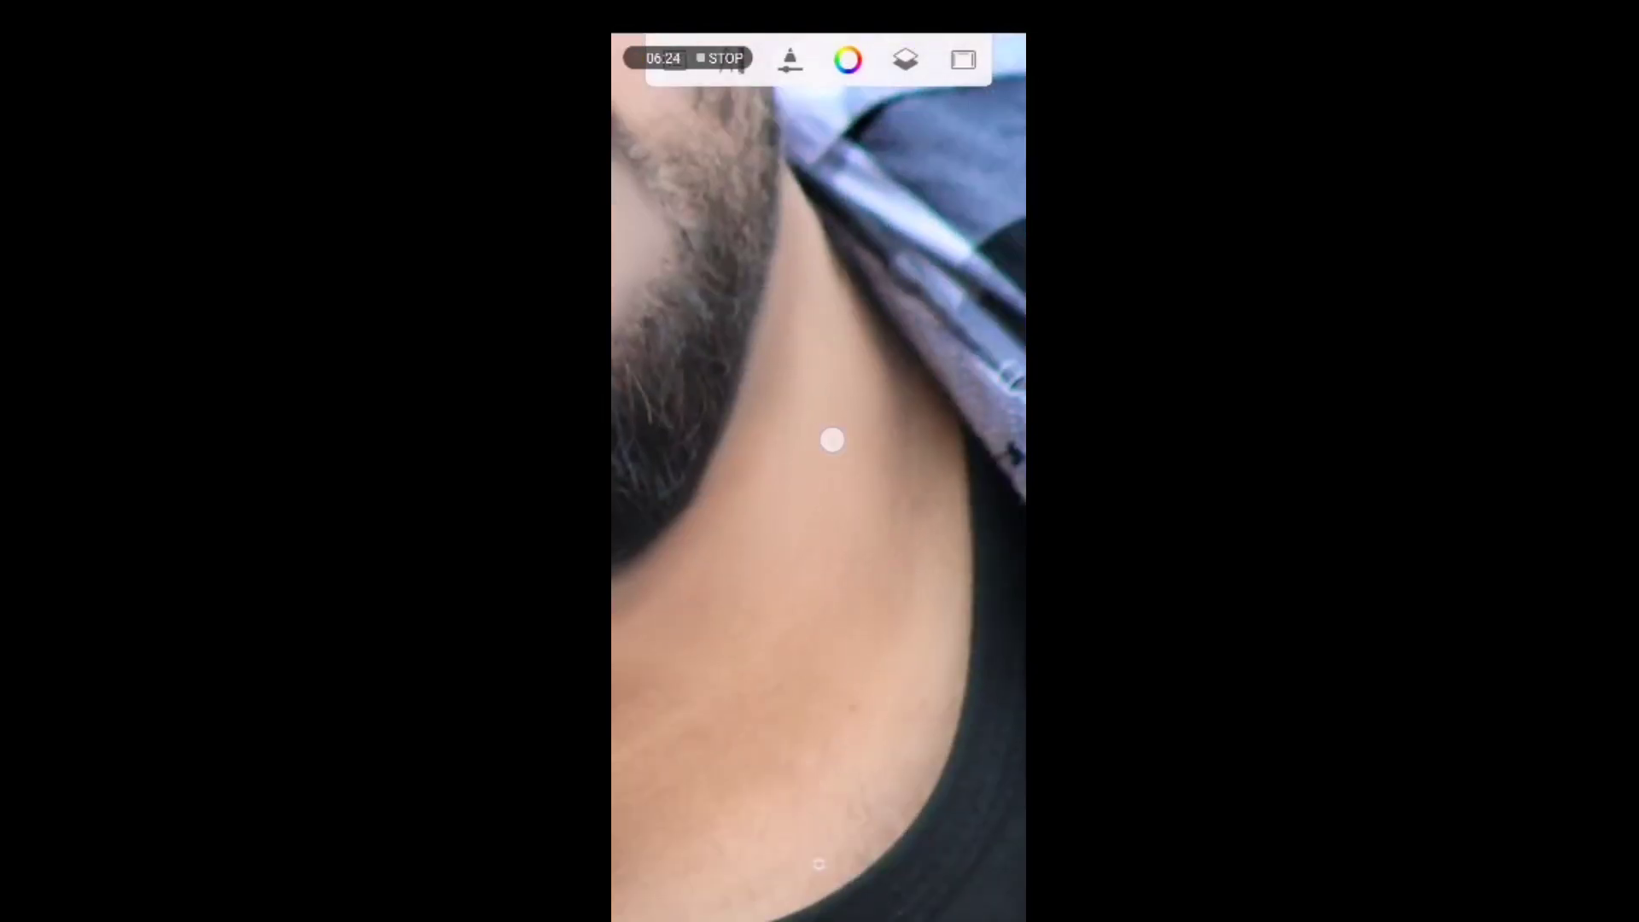
mouse_move(871, 489)
mouse_down()
mouse_move(937, 530)
mouse_move(947, 494)
mouse_move(856, 320)
mouse_up()
drag(938, 554, 952, 580)
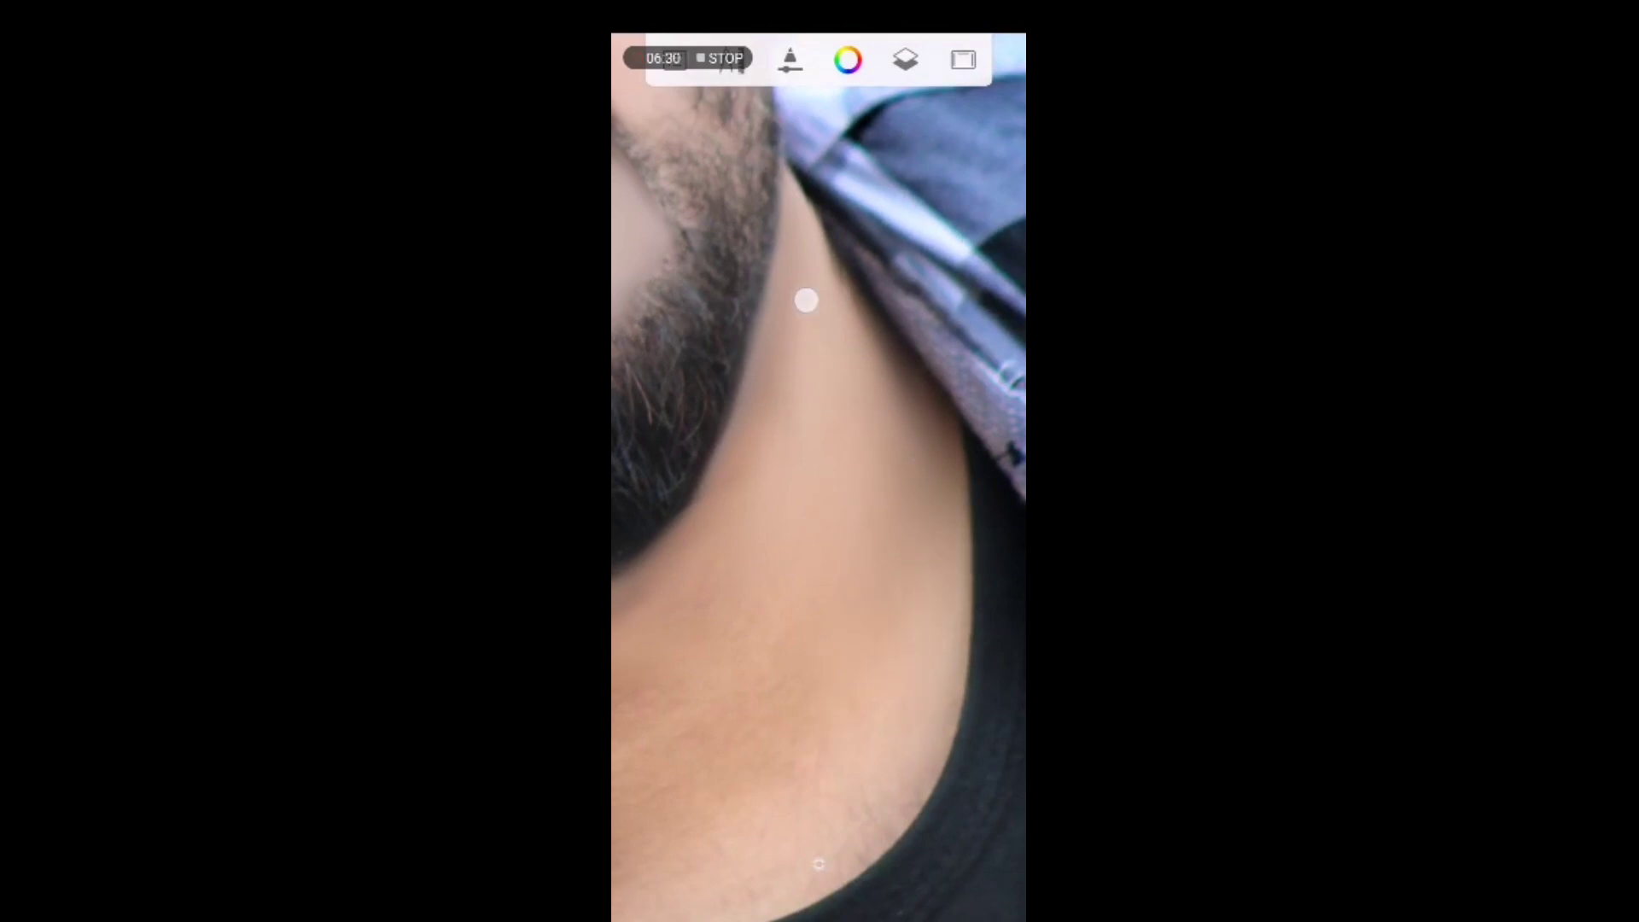
mouse_move(806, 299)
mouse_down()
mouse_move(842, 333)
mouse_move(820, 256)
mouse_up()
mouse_move(752, 435)
mouse_down()
mouse_move(842, 564)
mouse_move(759, 329)
mouse_up()
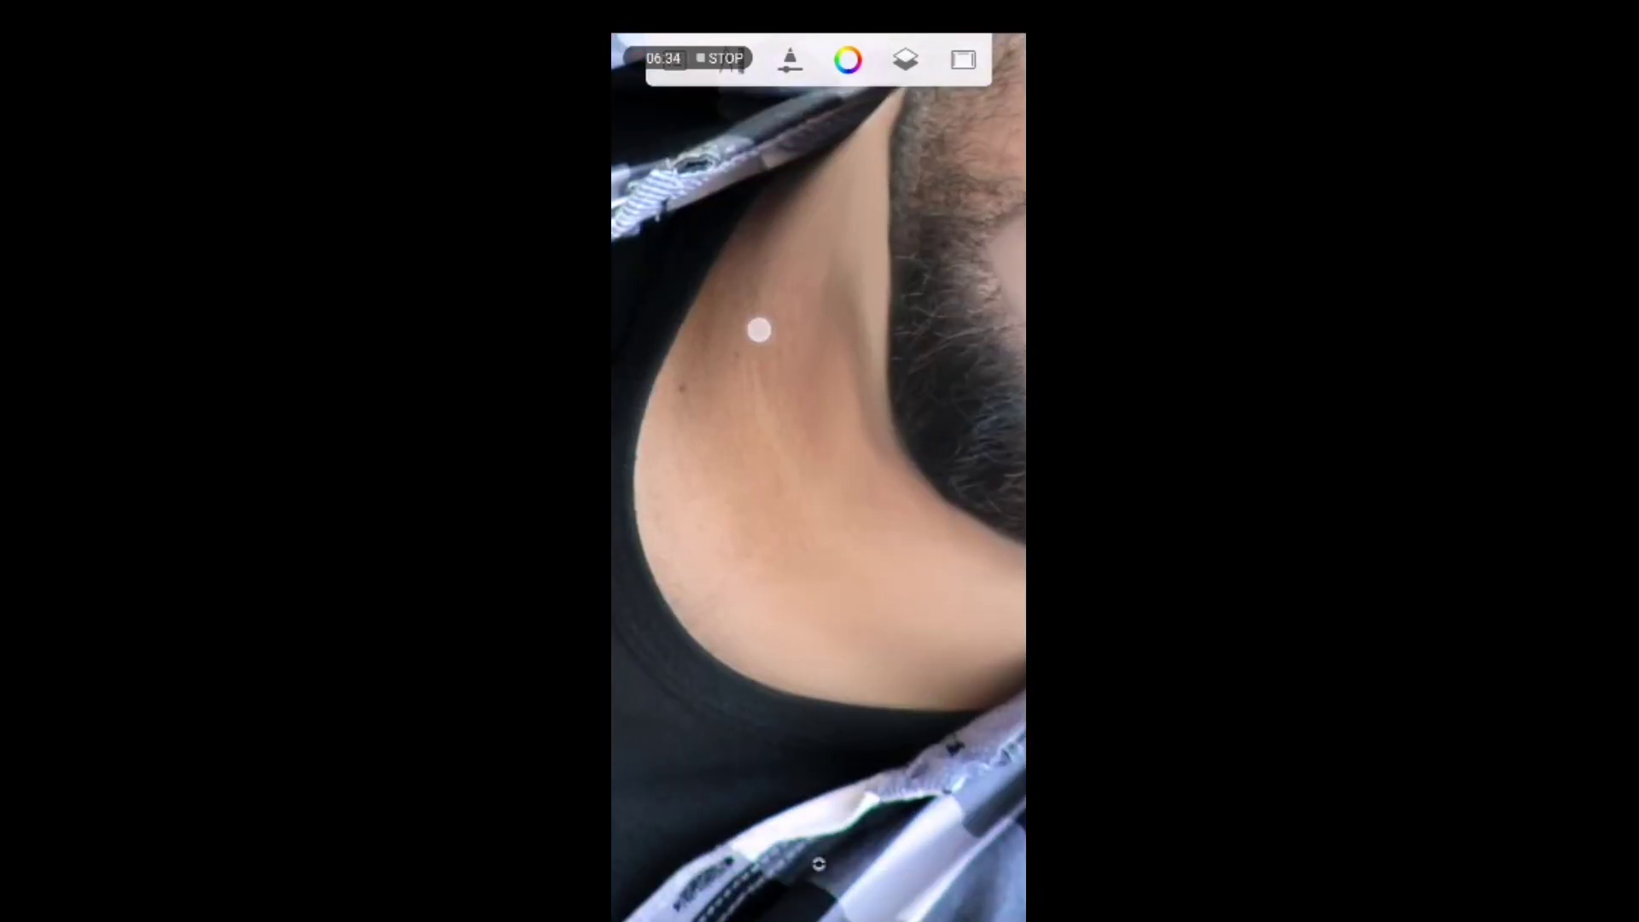
mouse_move(866, 593)
mouse_down()
mouse_move(853, 297)
mouse_move(848, 341)
mouse_move(942, 545)
mouse_move(815, 295)
mouse_up()
mouse_move(812, 481)
mouse_down()
mouse_move(842, 322)
mouse_move(765, 285)
mouse_move(736, 483)
mouse_move(722, 342)
mouse_up()
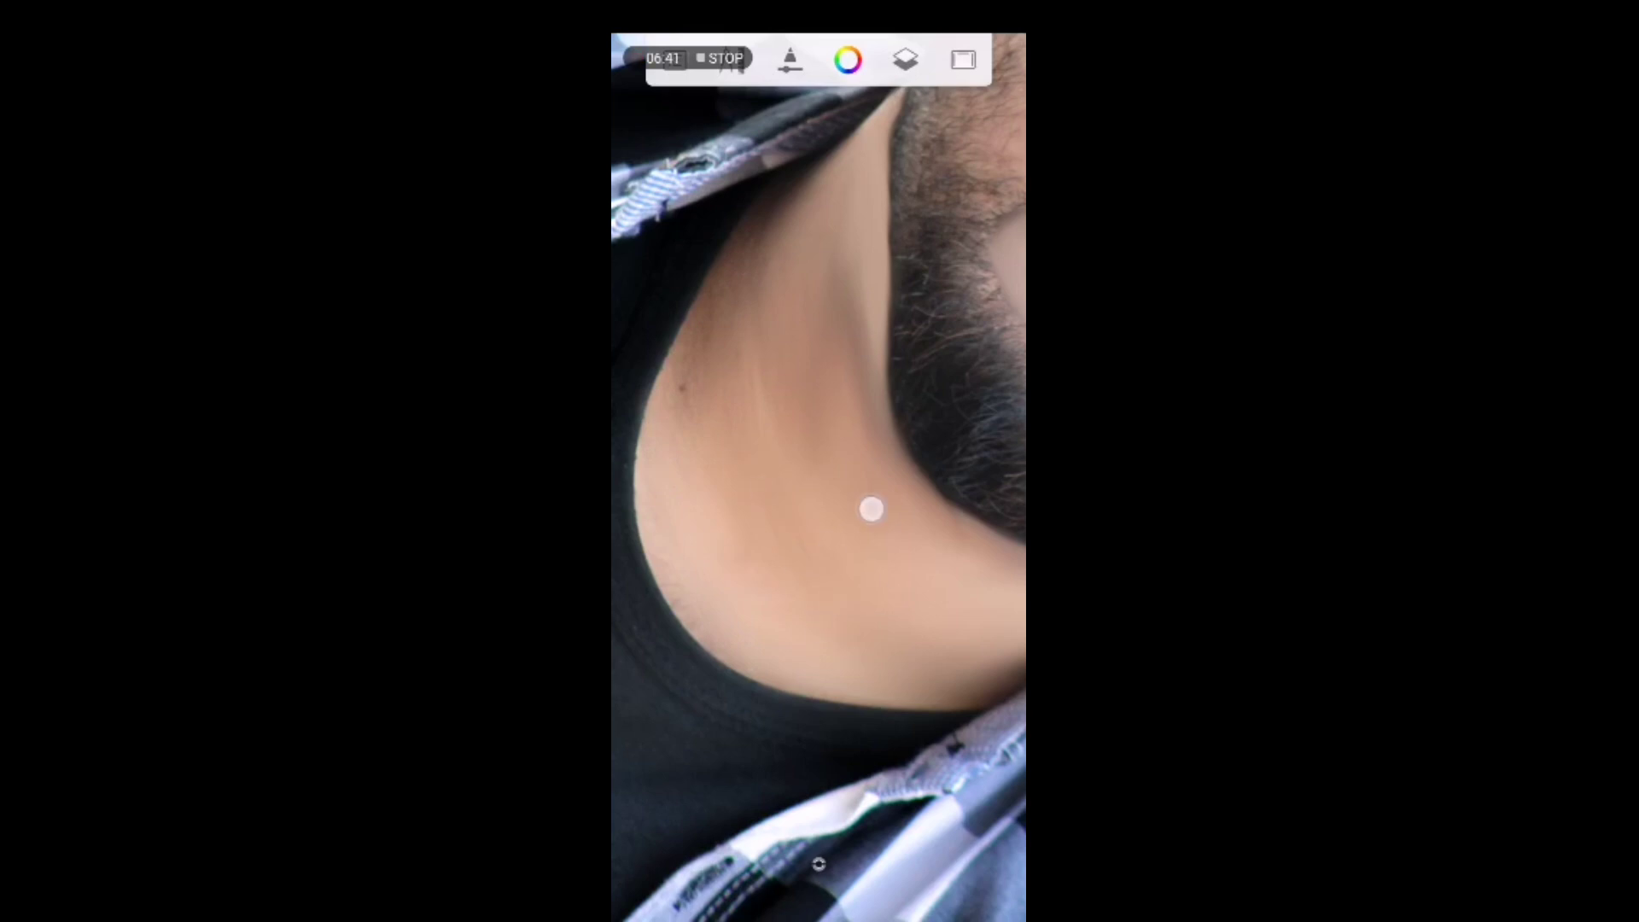
mouse_move(945, 551)
mouse_down()
mouse_move(893, 472)
mouse_move(955, 509)
mouse_move(860, 336)
mouse_move(852, 499)
mouse_move(834, 293)
mouse_move(817, 454)
mouse_move(765, 175)
mouse_move(686, 470)
mouse_move(648, 392)
mouse_move(739, 674)
mouse_move(746, 435)
mouse_move(852, 240)
mouse_move(853, 370)
mouse_move(882, 392)
mouse_move(831, 432)
mouse_move(834, 205)
mouse_move(735, 370)
mouse_move(751, 223)
mouse_move(669, 444)
mouse_move(699, 336)
mouse_move(680, 550)
mouse_move(663, 480)
mouse_move(725, 626)
mouse_up()
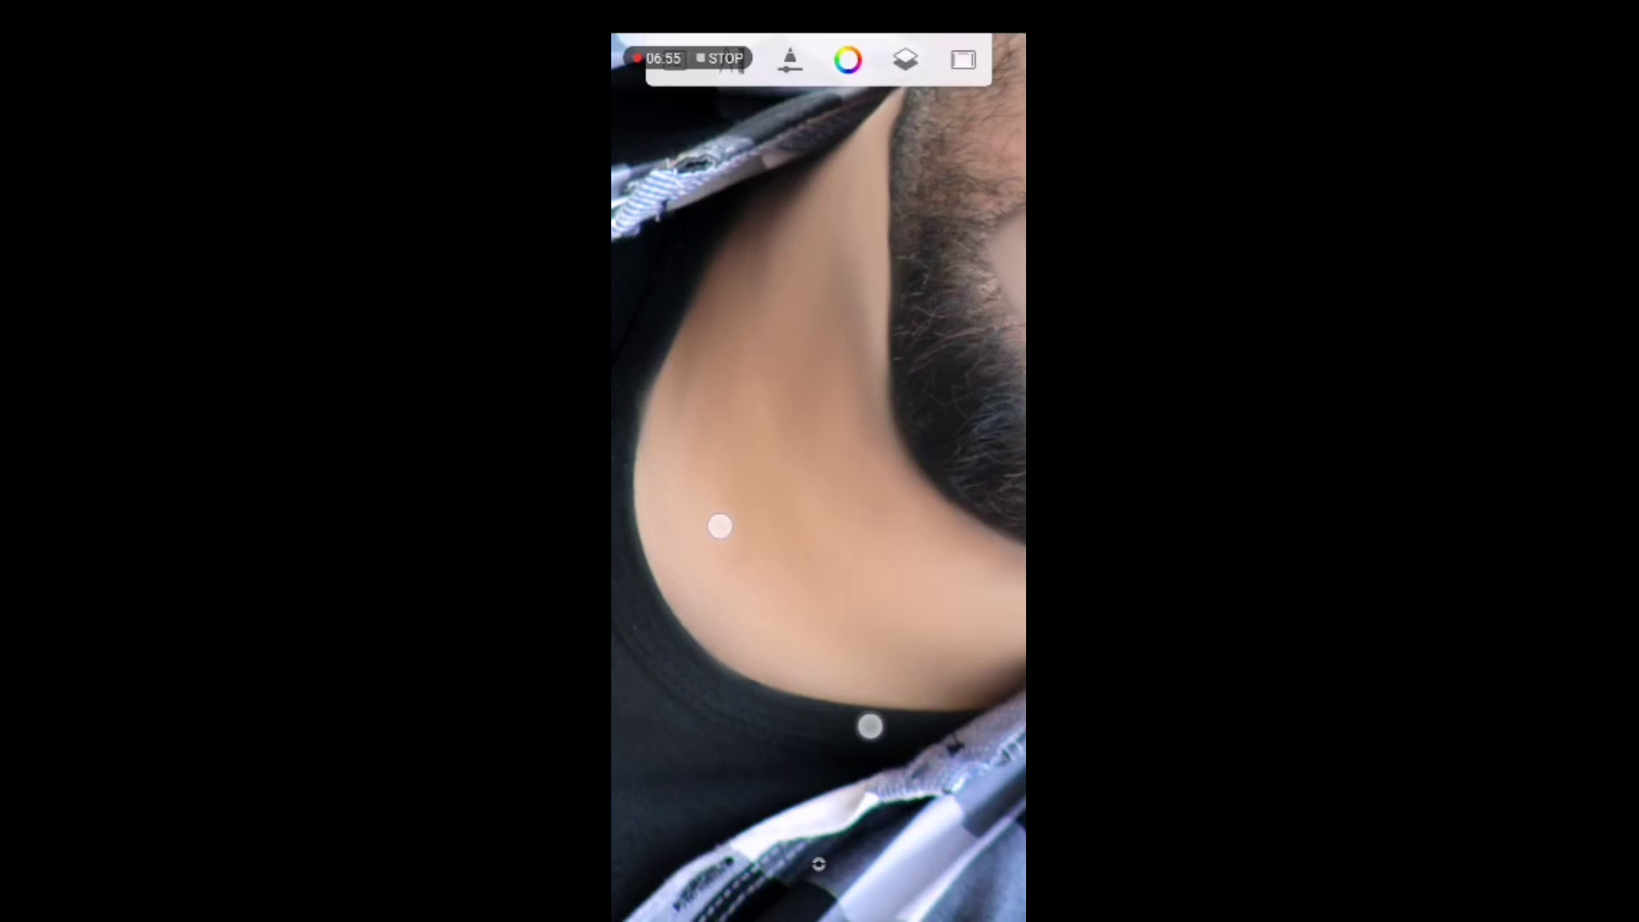
scroll(794, 624, down, 5)
drag(781, 437, 795, 527)
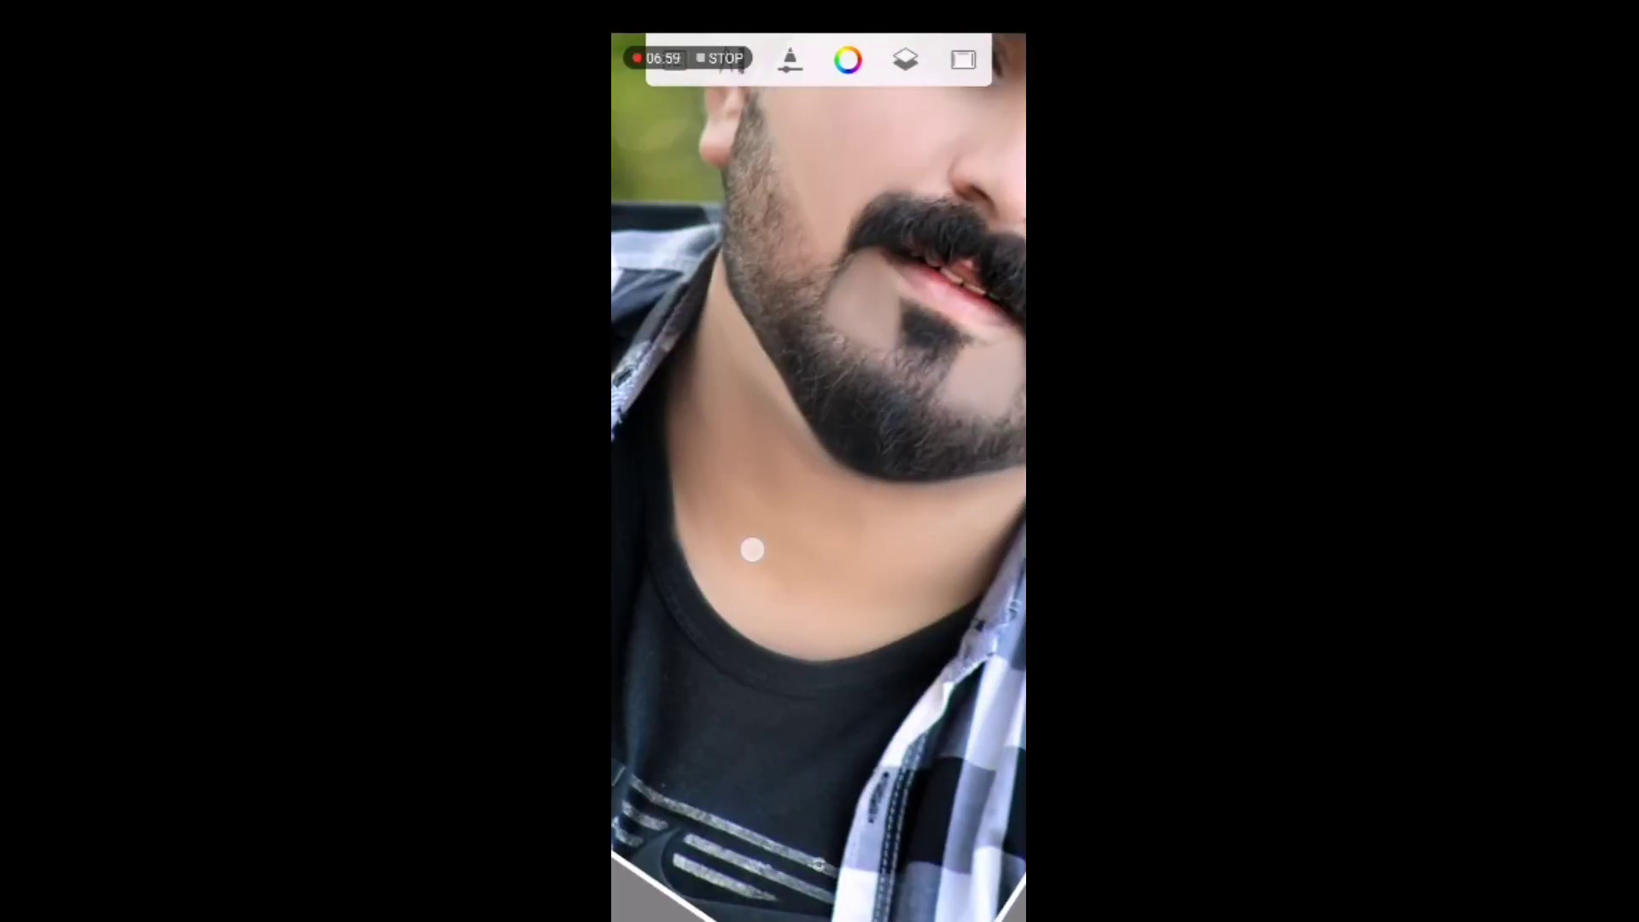
Blend the neck skin just below the beard line.
mouse_move(753, 550)
mouse_down()
mouse_move(721, 373)
mouse_move(689, 443)
mouse_up()
drag(787, 489, 945, 468)
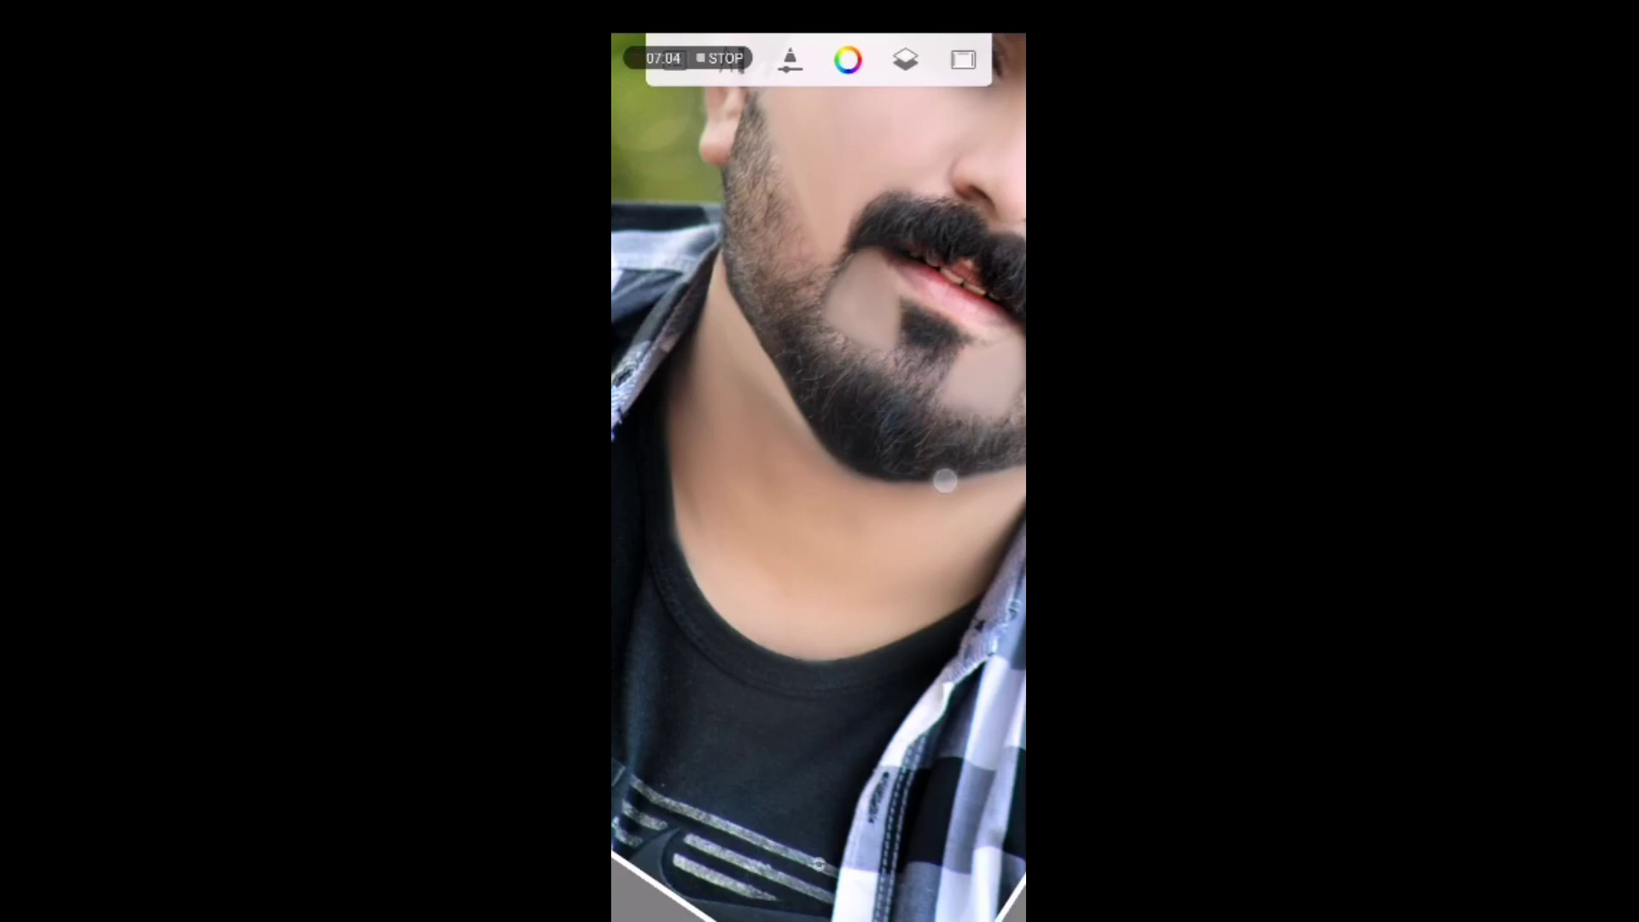
scroll(818, 478, down, 5)
scroll(764, 576, up, 3)
Check the brush settings (size 62.3, flow 3%, strength 5%) and start smoothing the cheek.
click(791, 59)
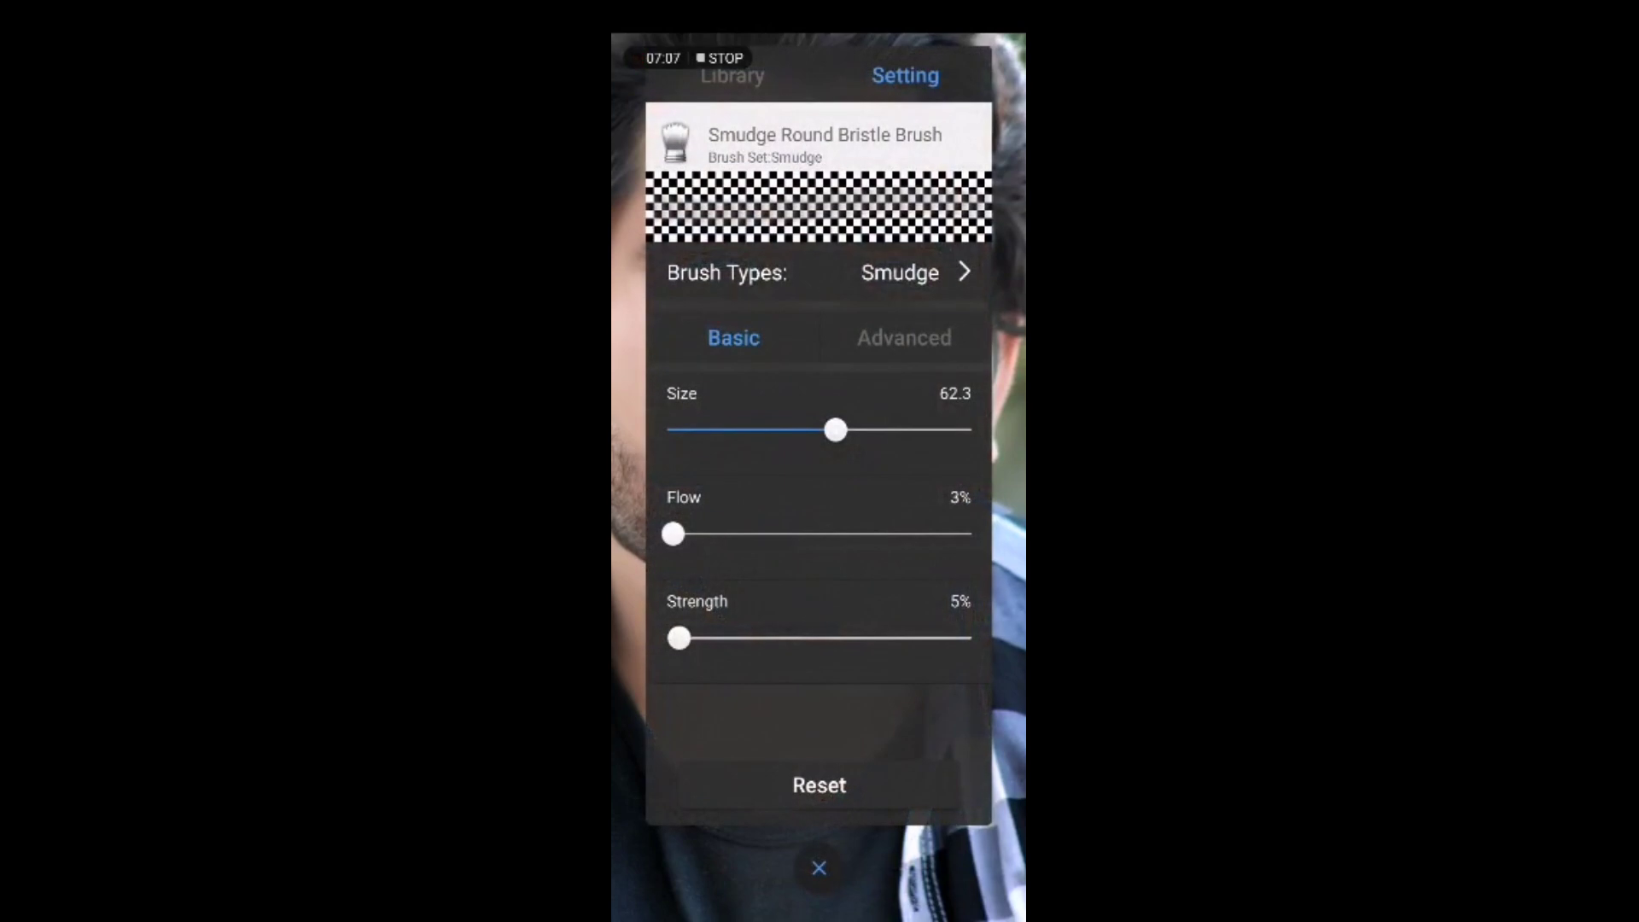
click(818, 856)
scroll(818, 478, up, 3)
scroll(818, 479, up, 2)
drag(873, 460, 887, 449)
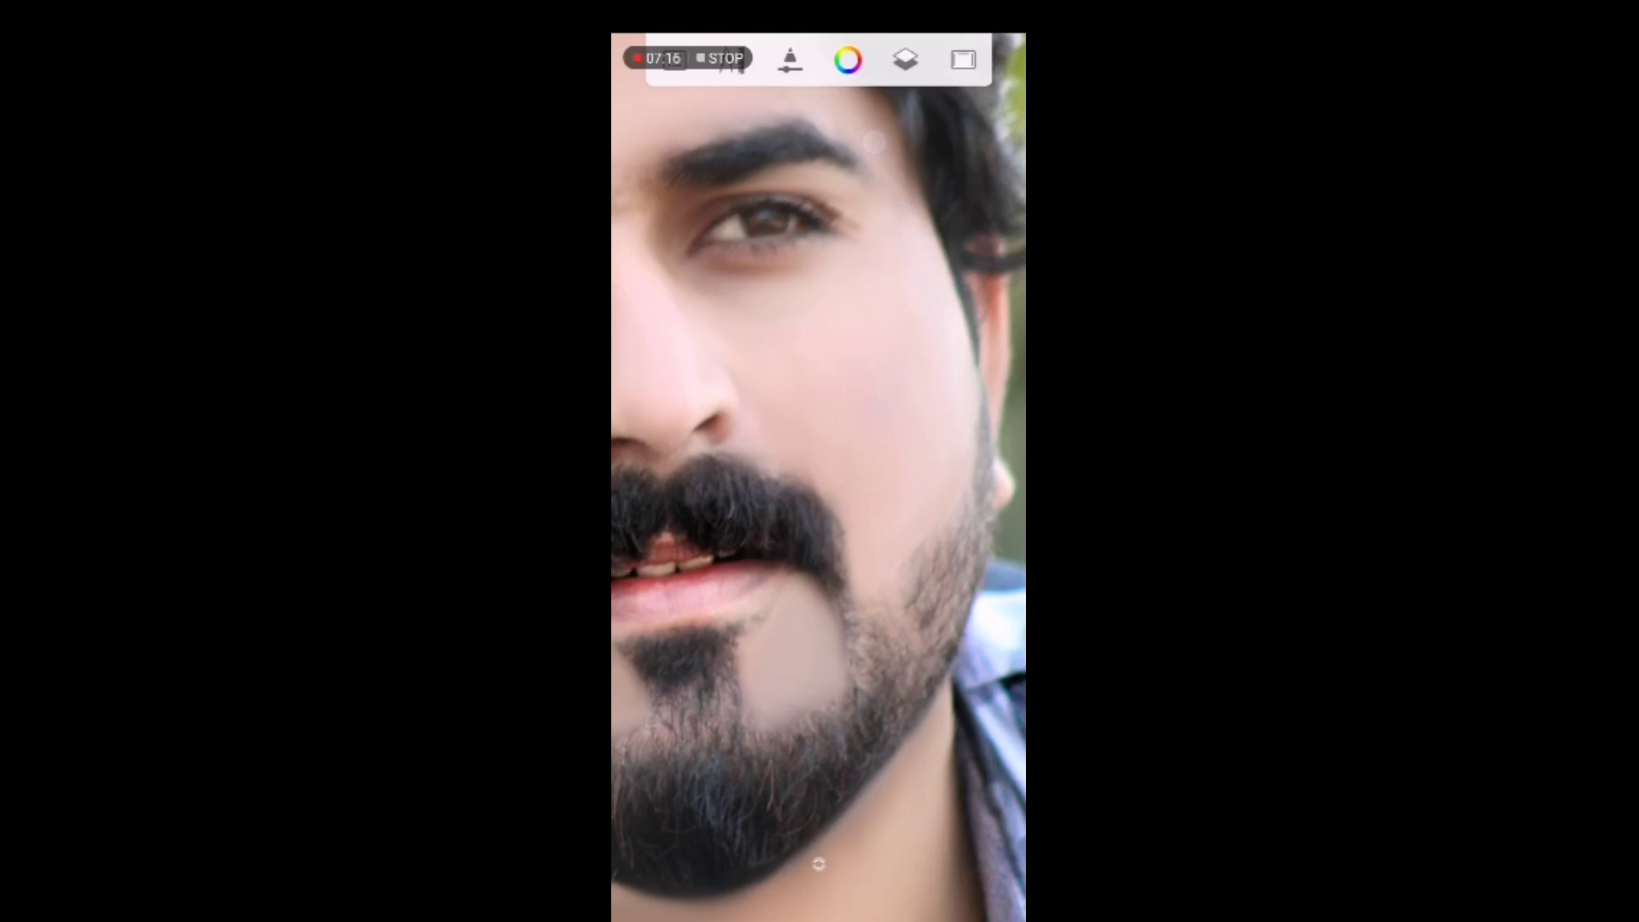
Smooth the skin below the eye, down the left cheek and across the temple.
scroll(820, 564, down, 3)
scroll(861, 427, down, 1)
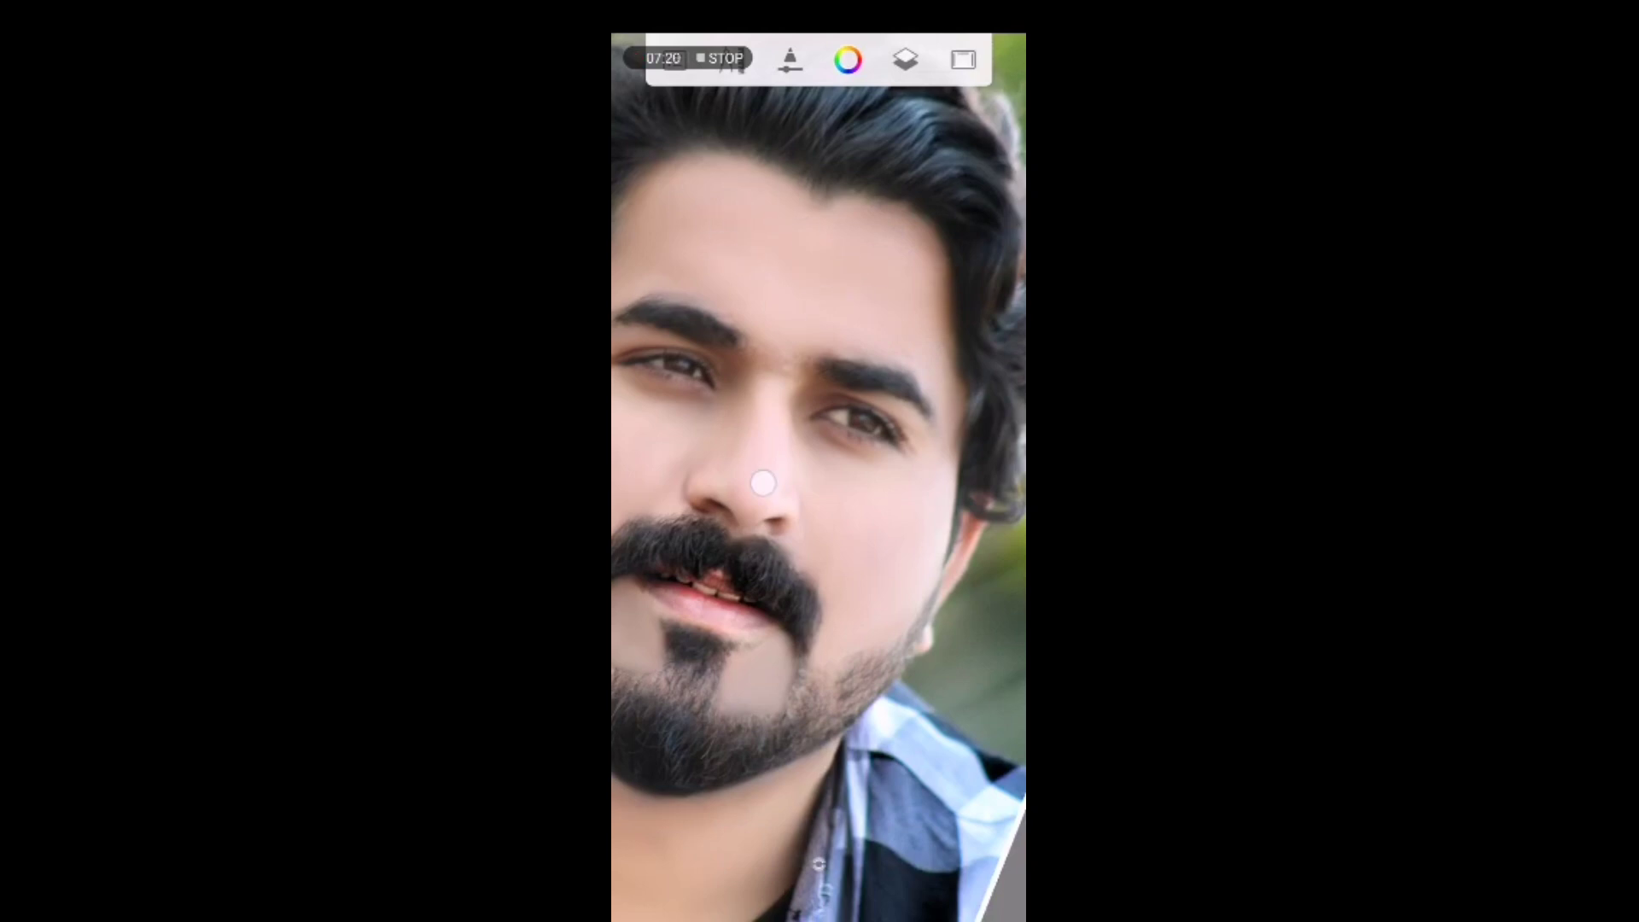
scroll(813, 395, up, 2)
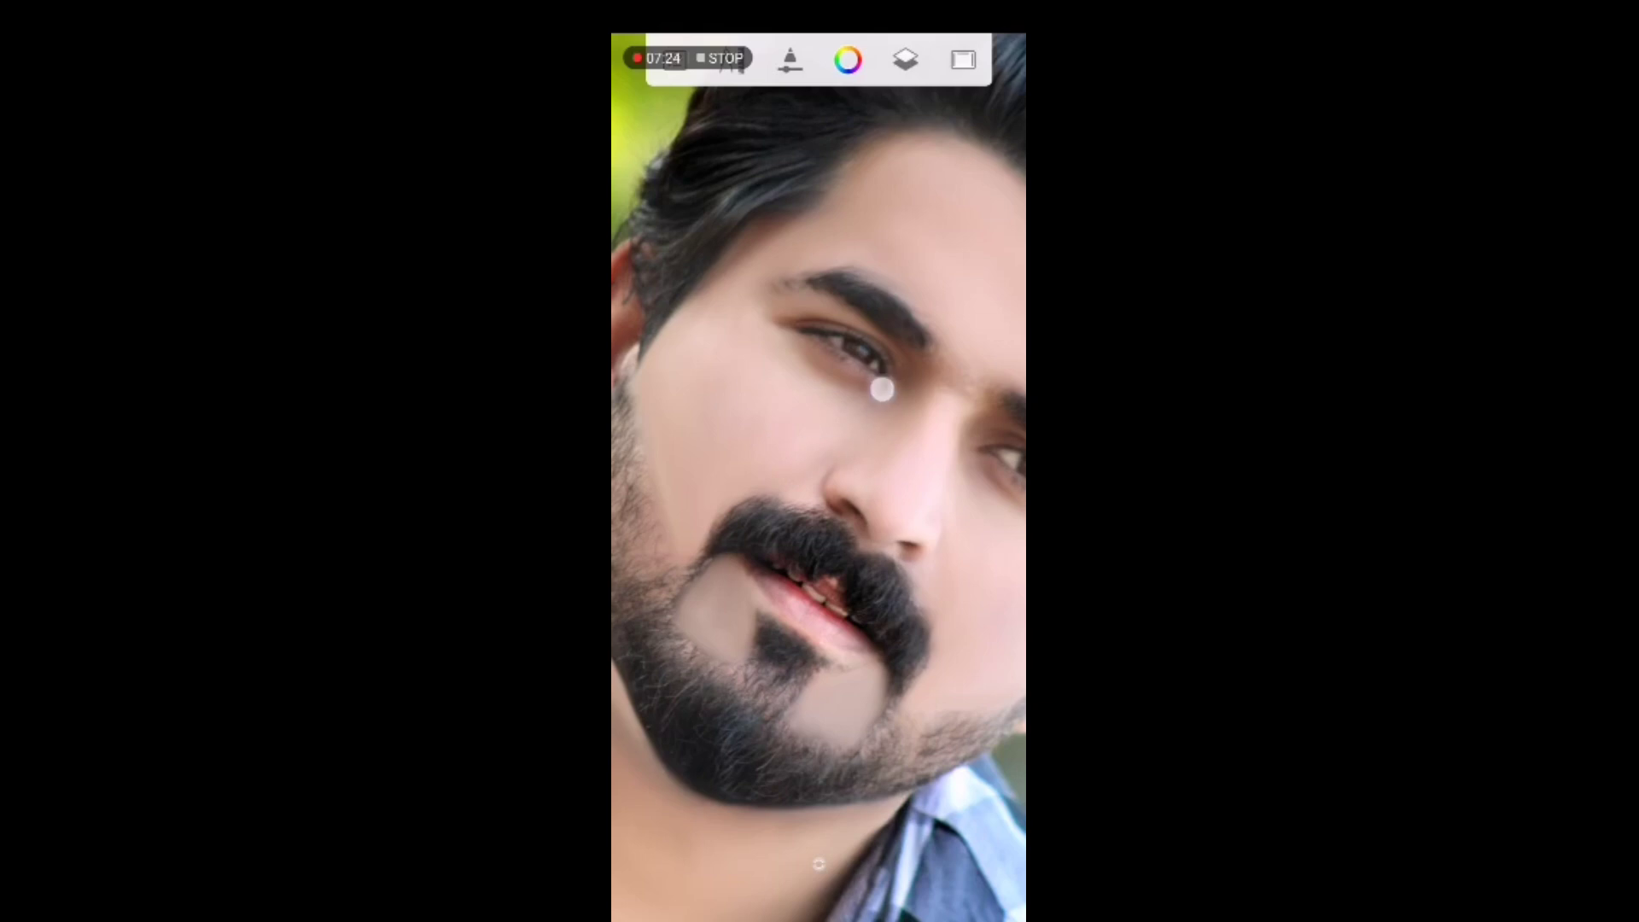
drag(882, 390, 806, 386)
drag(670, 392, 683, 443)
drag(708, 331, 749, 280)
Smooth the cleared chin patch and the skin from the neck up to the jawline.
scroll(783, 623, down, 3)
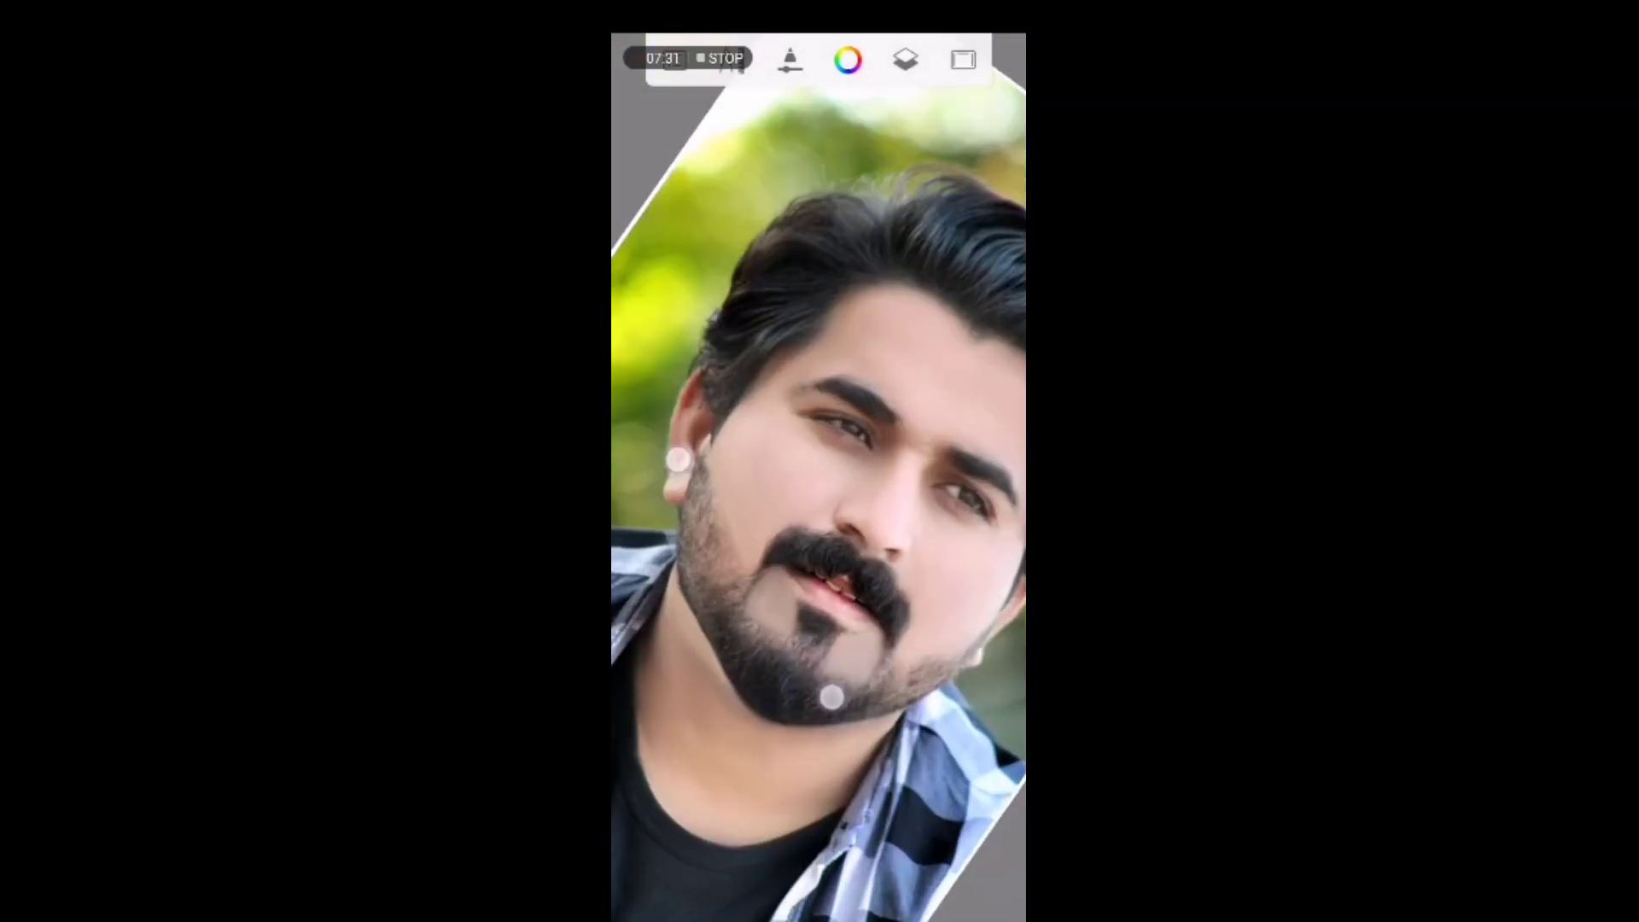
scroll(783, 623, up, 5)
drag(767, 439, 753, 475)
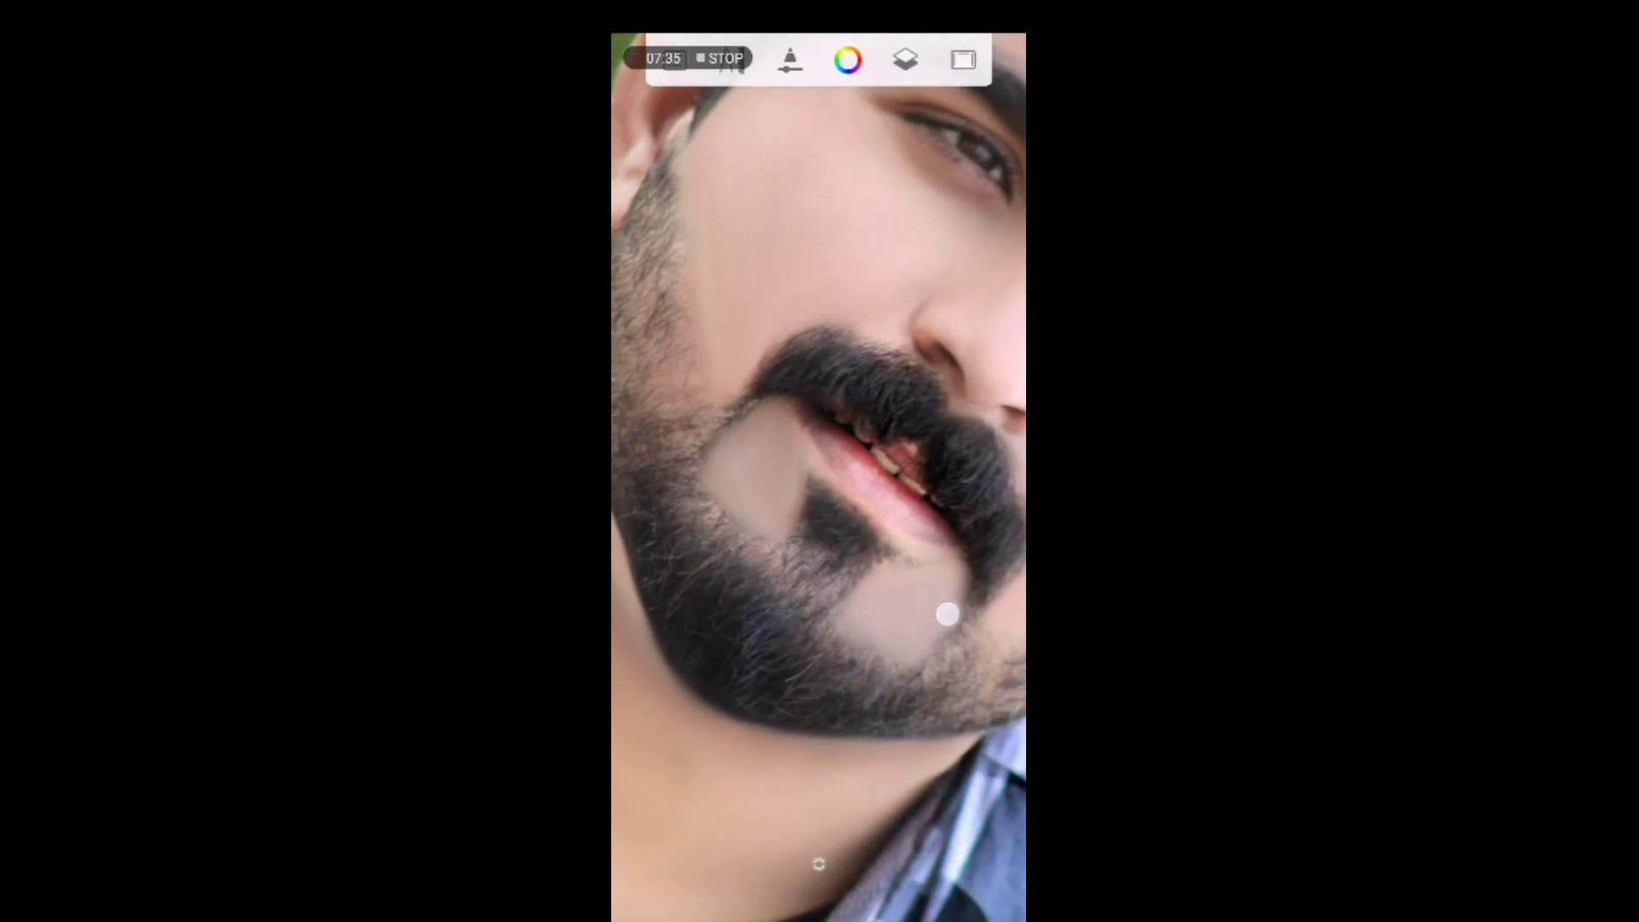
scroll(945, 613, down, 3)
scroll(707, 549, up, 3)
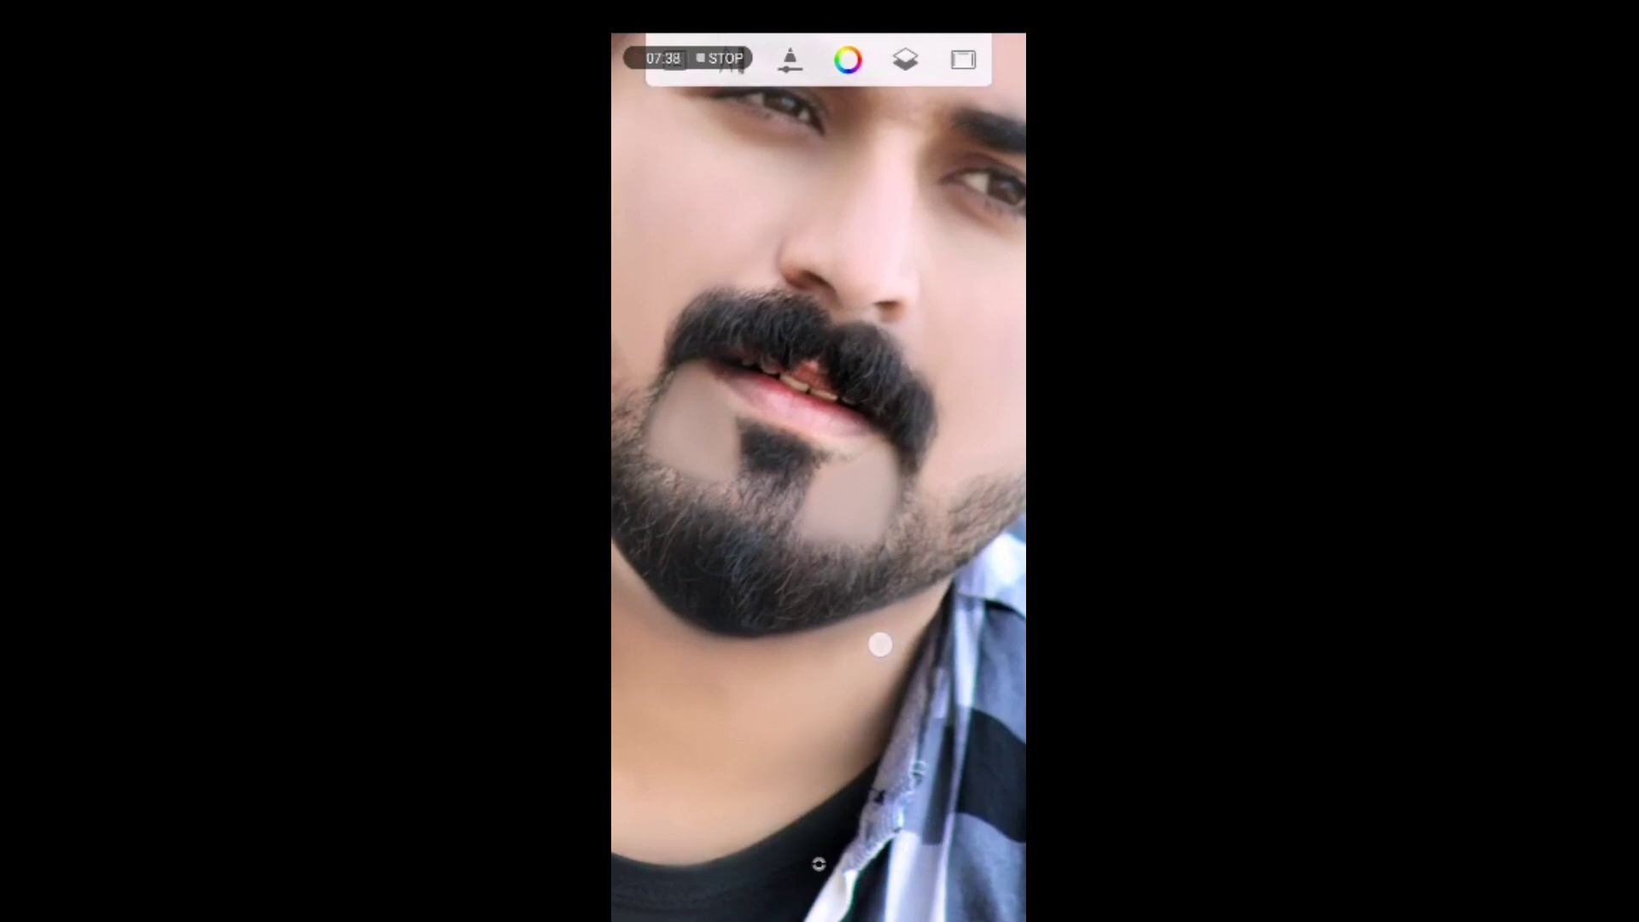
drag(815, 665, 814, 645)
scroll(763, 659, down, 3)
Smooth the remaining neck skin and the skin beside the ear.
scroll(758, 620, up, 3)
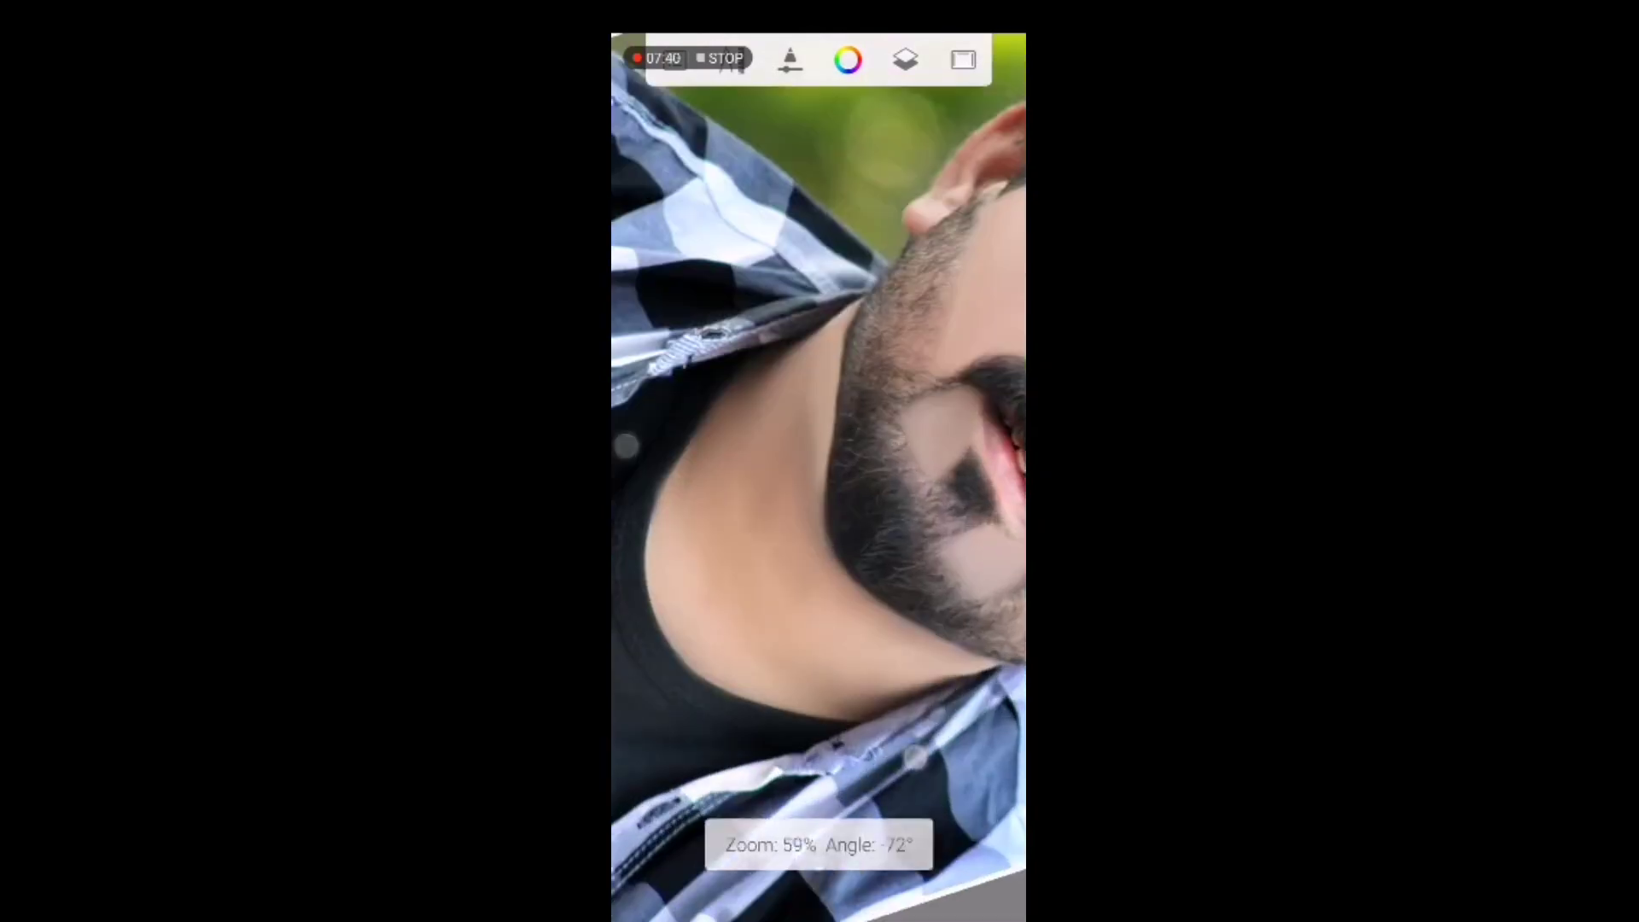
drag(800, 416, 817, 436)
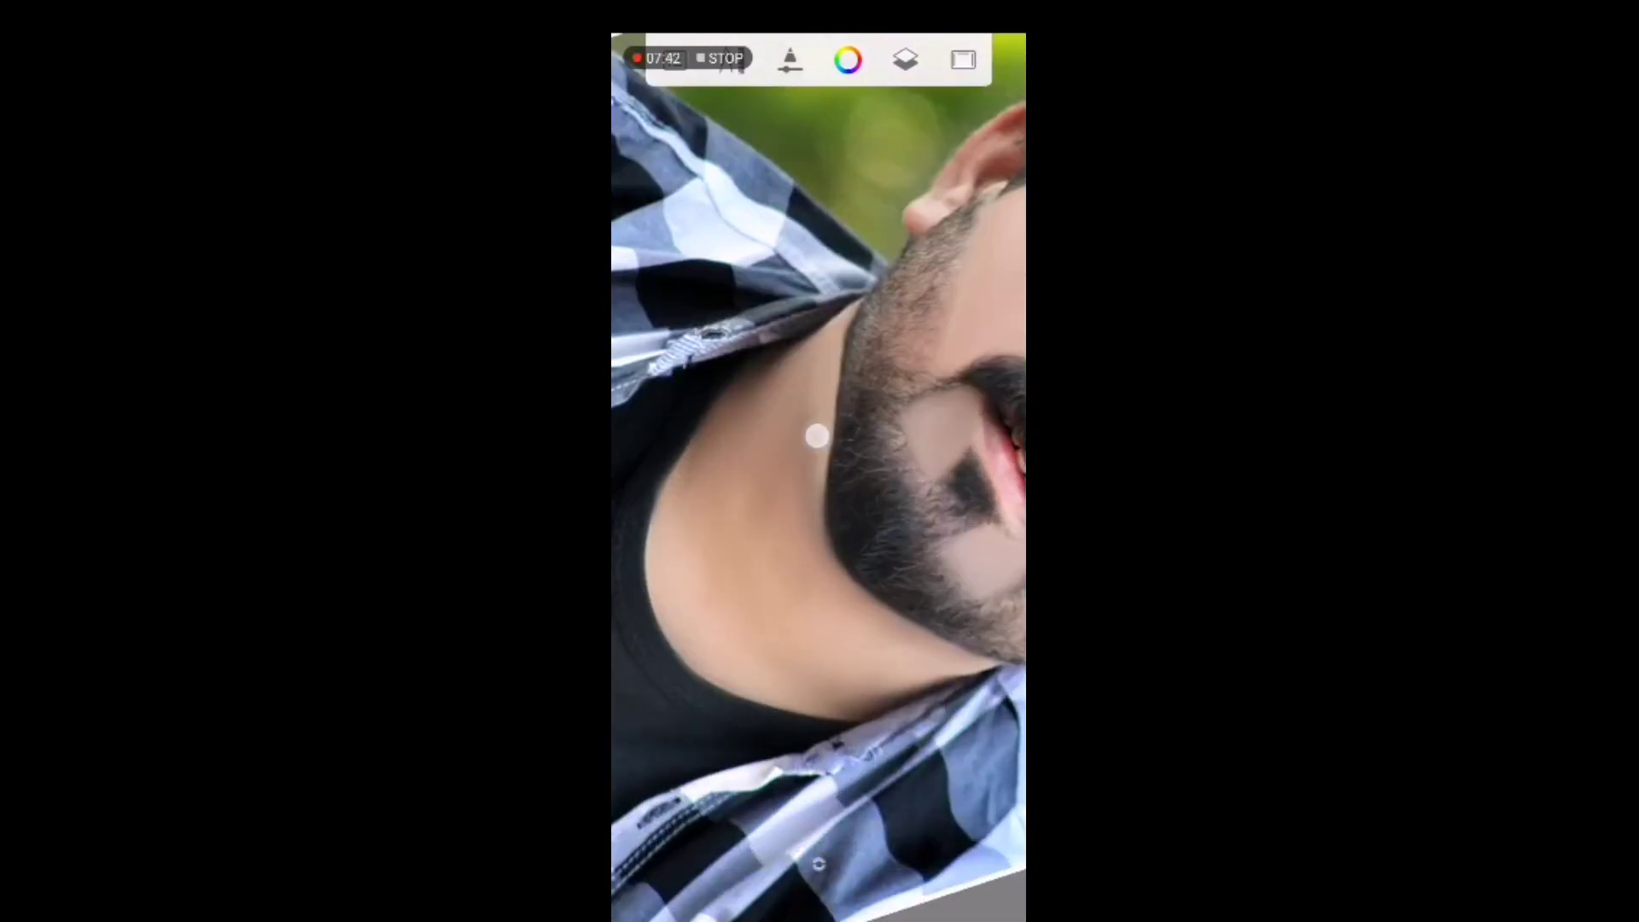
mouse_move(706, 584)
mouse_down()
mouse_move(724, 388)
mouse_move(706, 421)
mouse_move(753, 354)
mouse_move(706, 509)
mouse_up()
scroll(794, 621, down, 3)
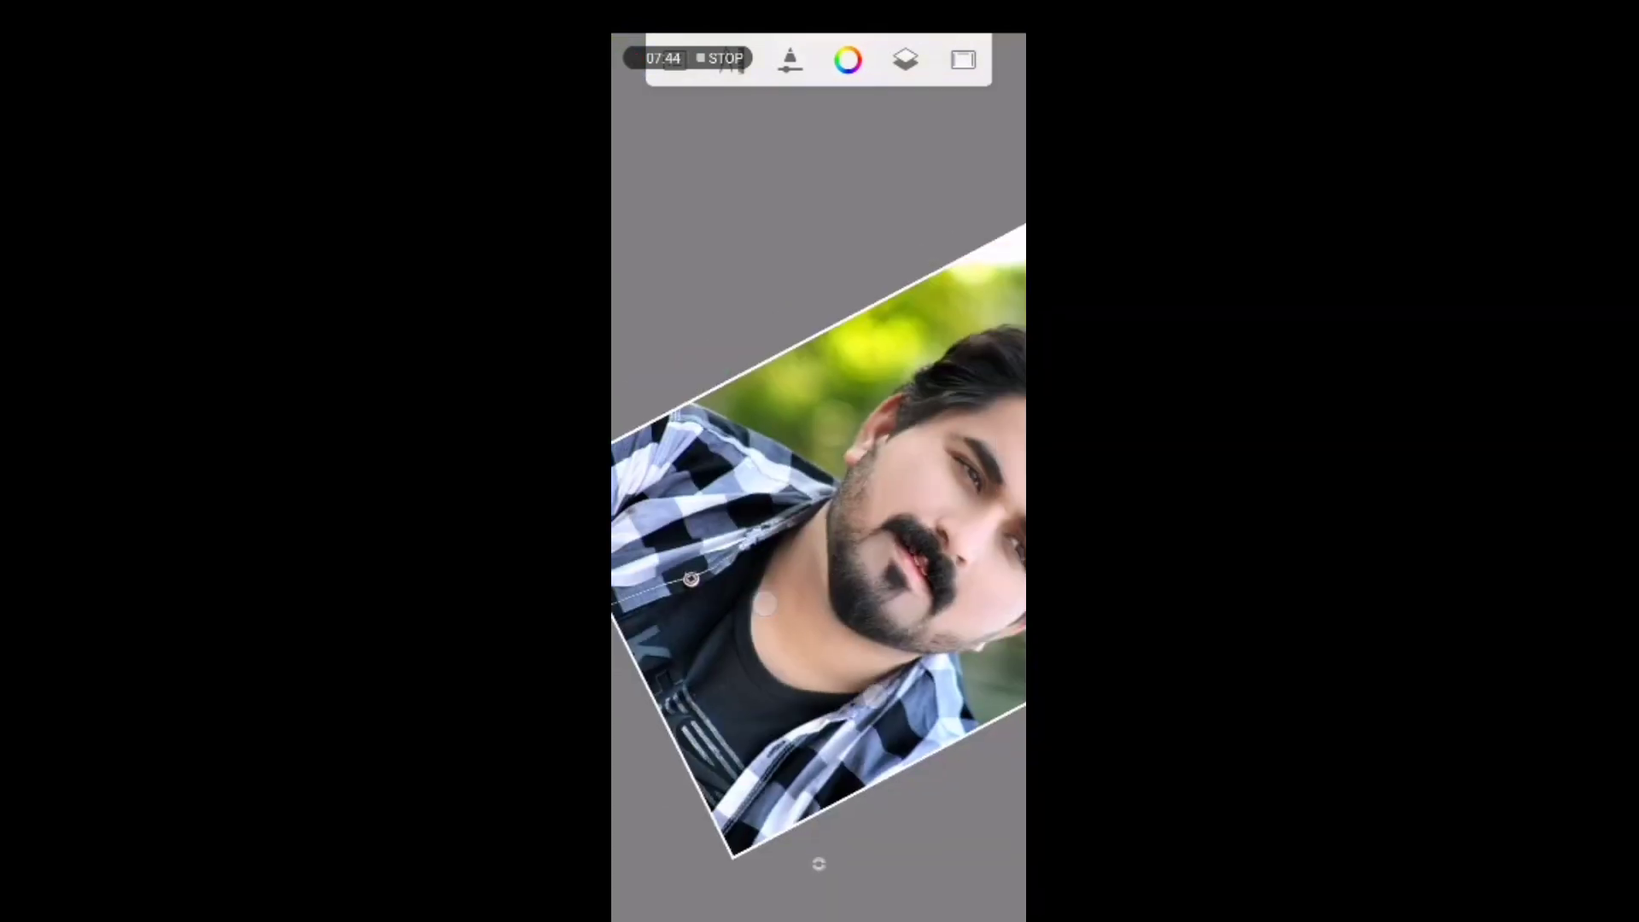
scroll(854, 606, down, 1)
scroll(812, 555, up, 1)
scroll(854, 598, up, 5)
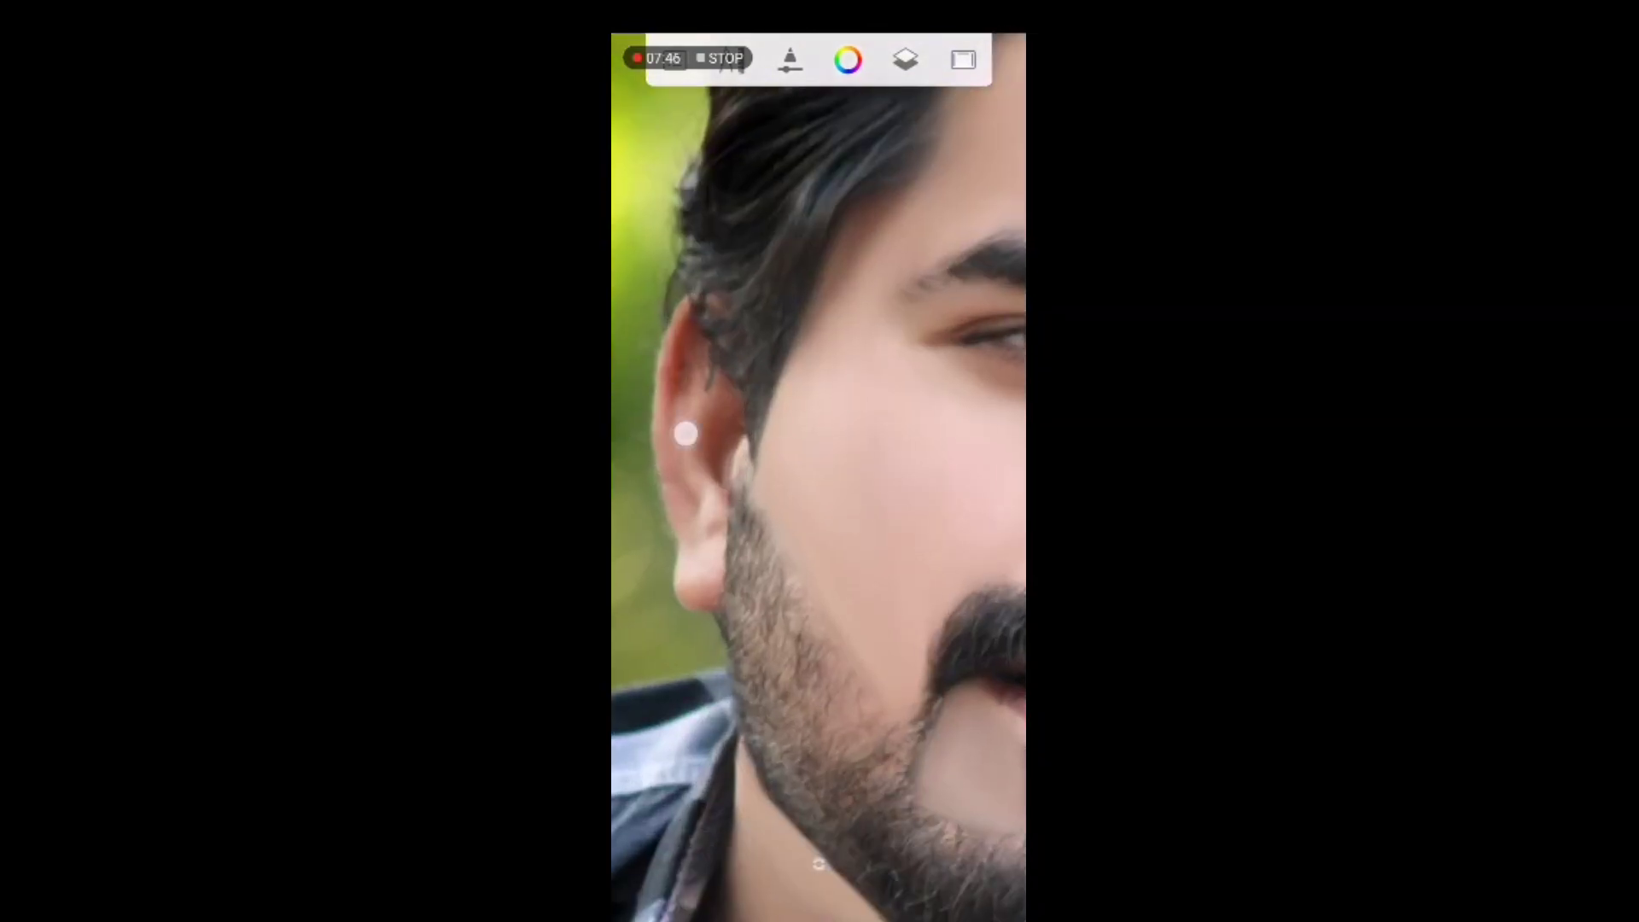
mouse_move(684, 427)
mouse_down()
mouse_move(690, 530)
mouse_move(705, 369)
mouse_move(690, 430)
mouse_move(722, 581)
mouse_up()
Zoom out to view the whole portrait and save the updated sketch.
scroll(854, 606, down, 3)
scroll(812, 576, up, 3)
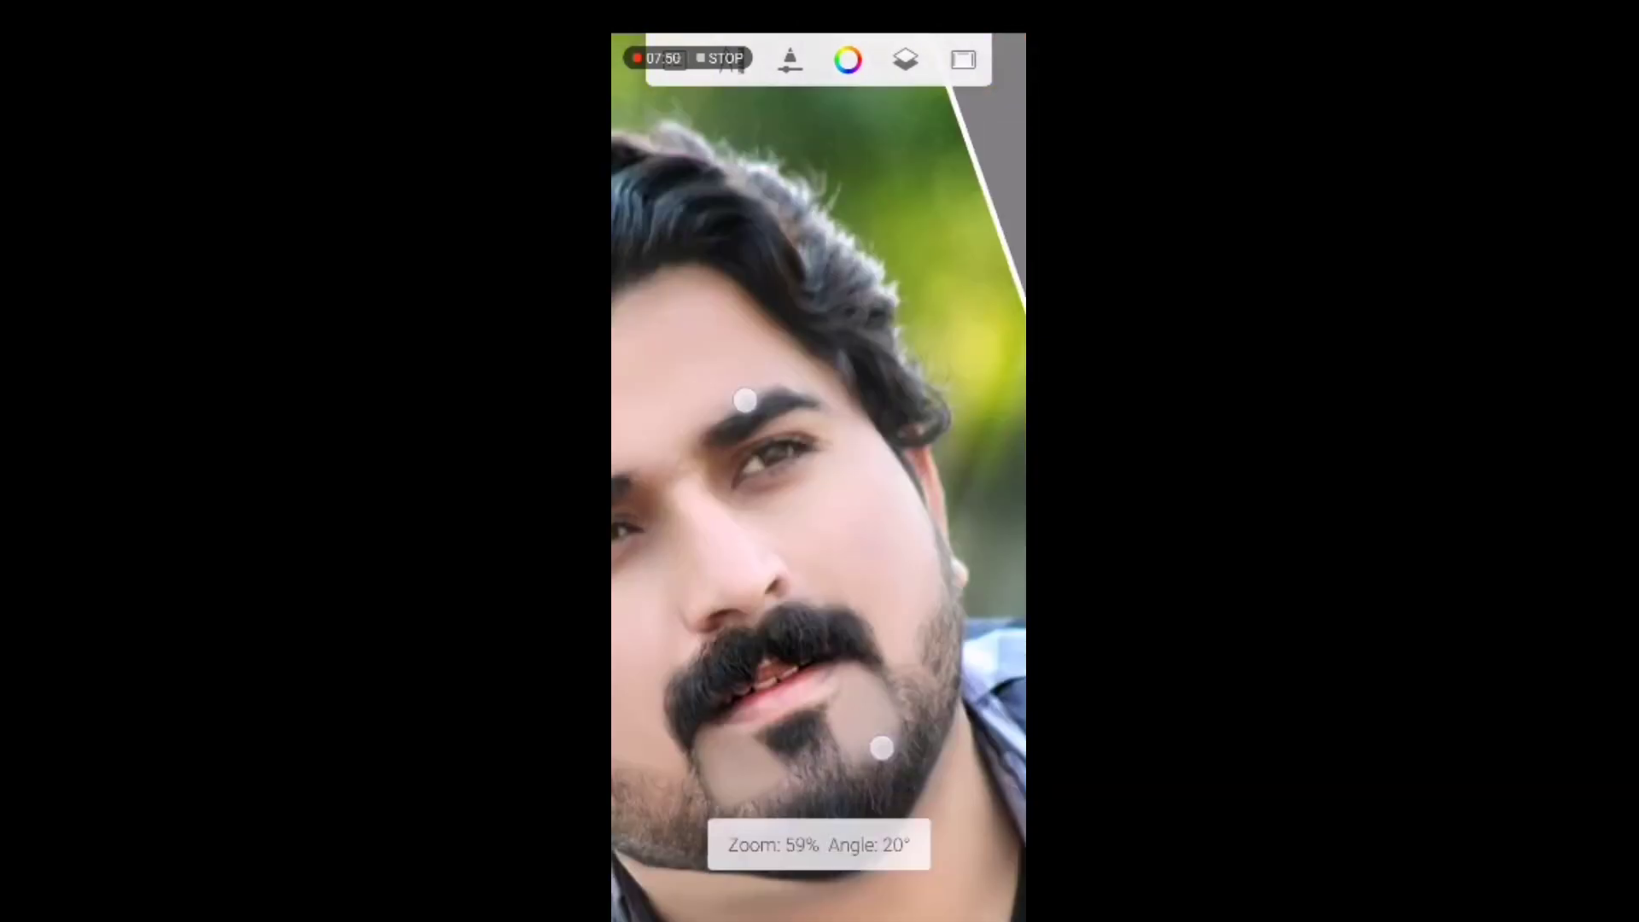
scroll(841, 657, up, 2)
scroll(920, 561, down, 3)
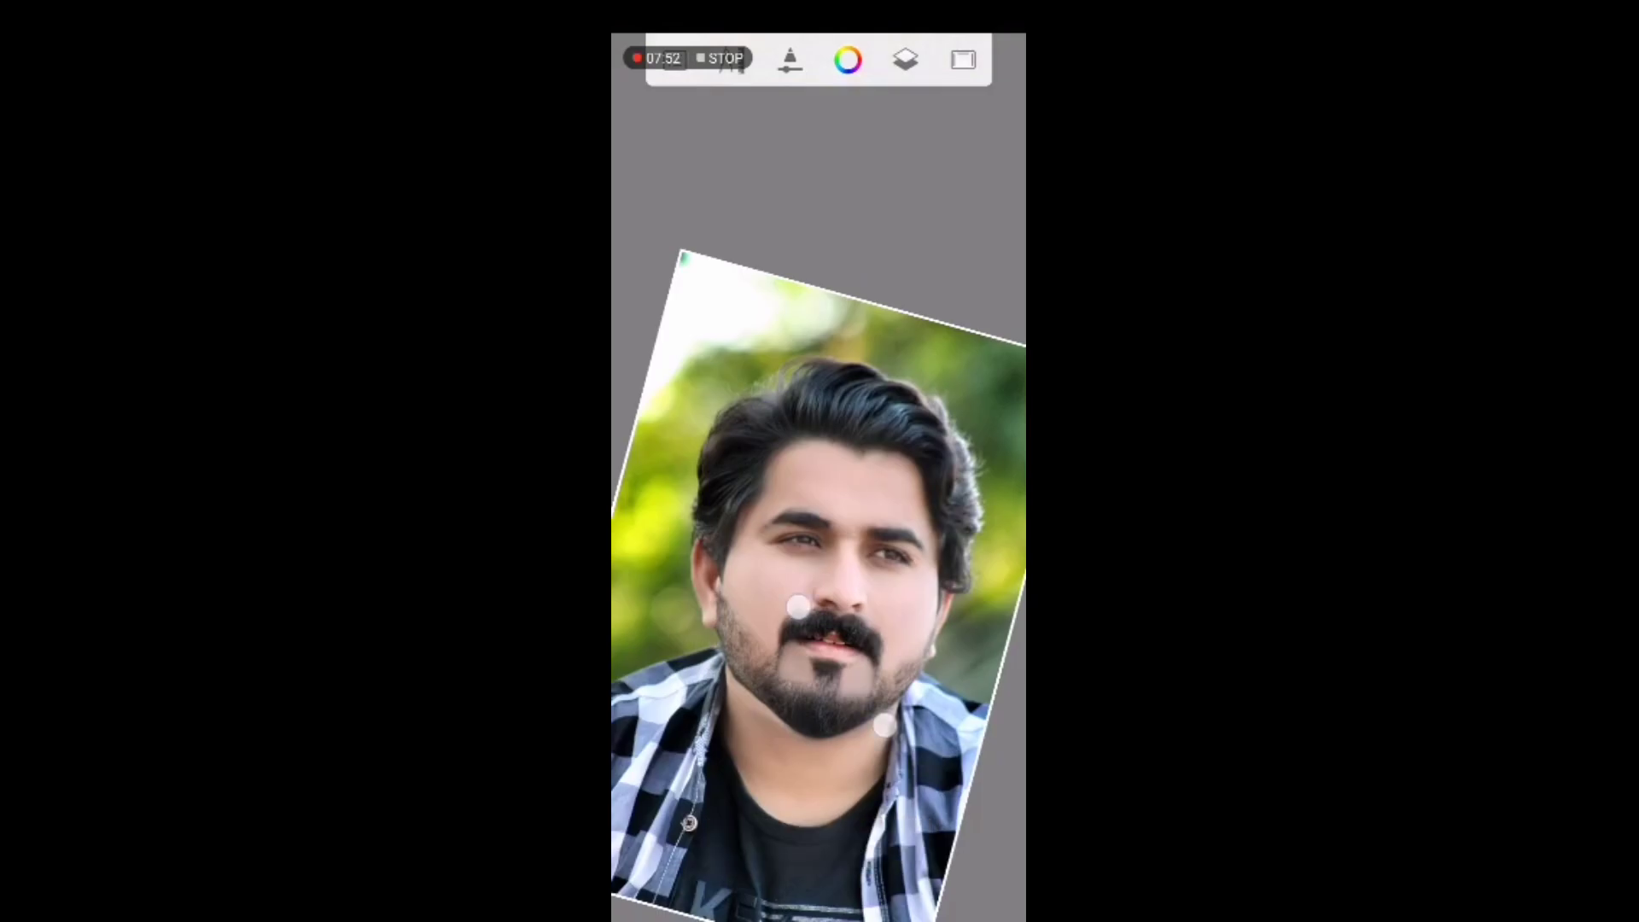
scroll(820, 597, down, 2)
scroll(820, 632, down, 1)
scroll(820, 513, up, 5)
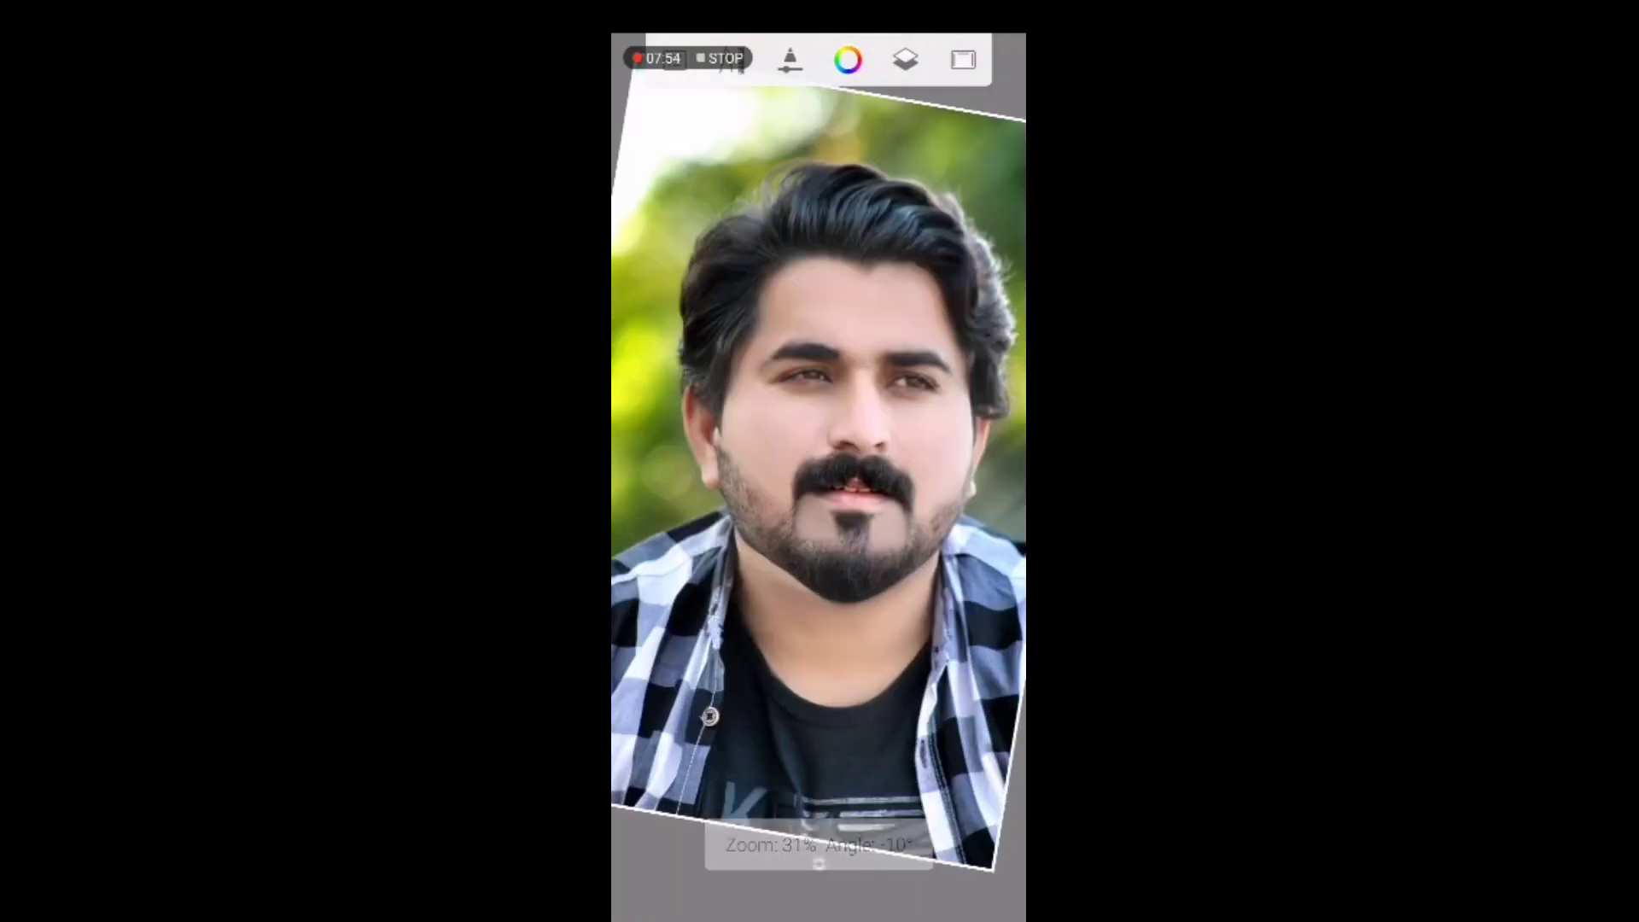
scroll(820, 479, up, 3)
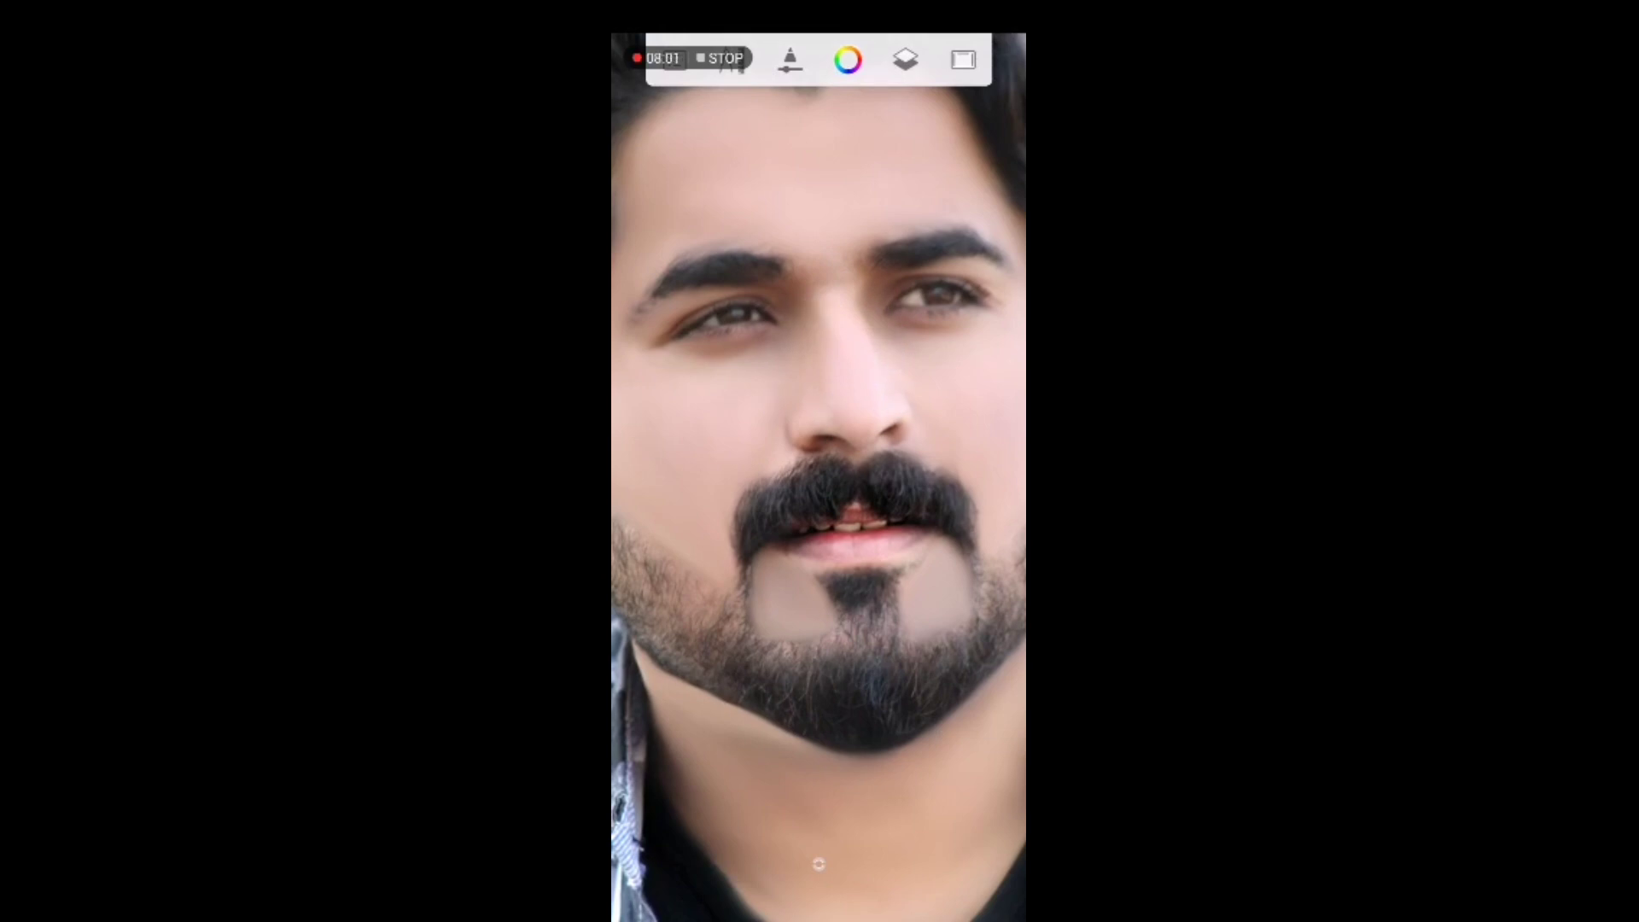
click(675, 60)
click(882, 454)
click(834, 472)
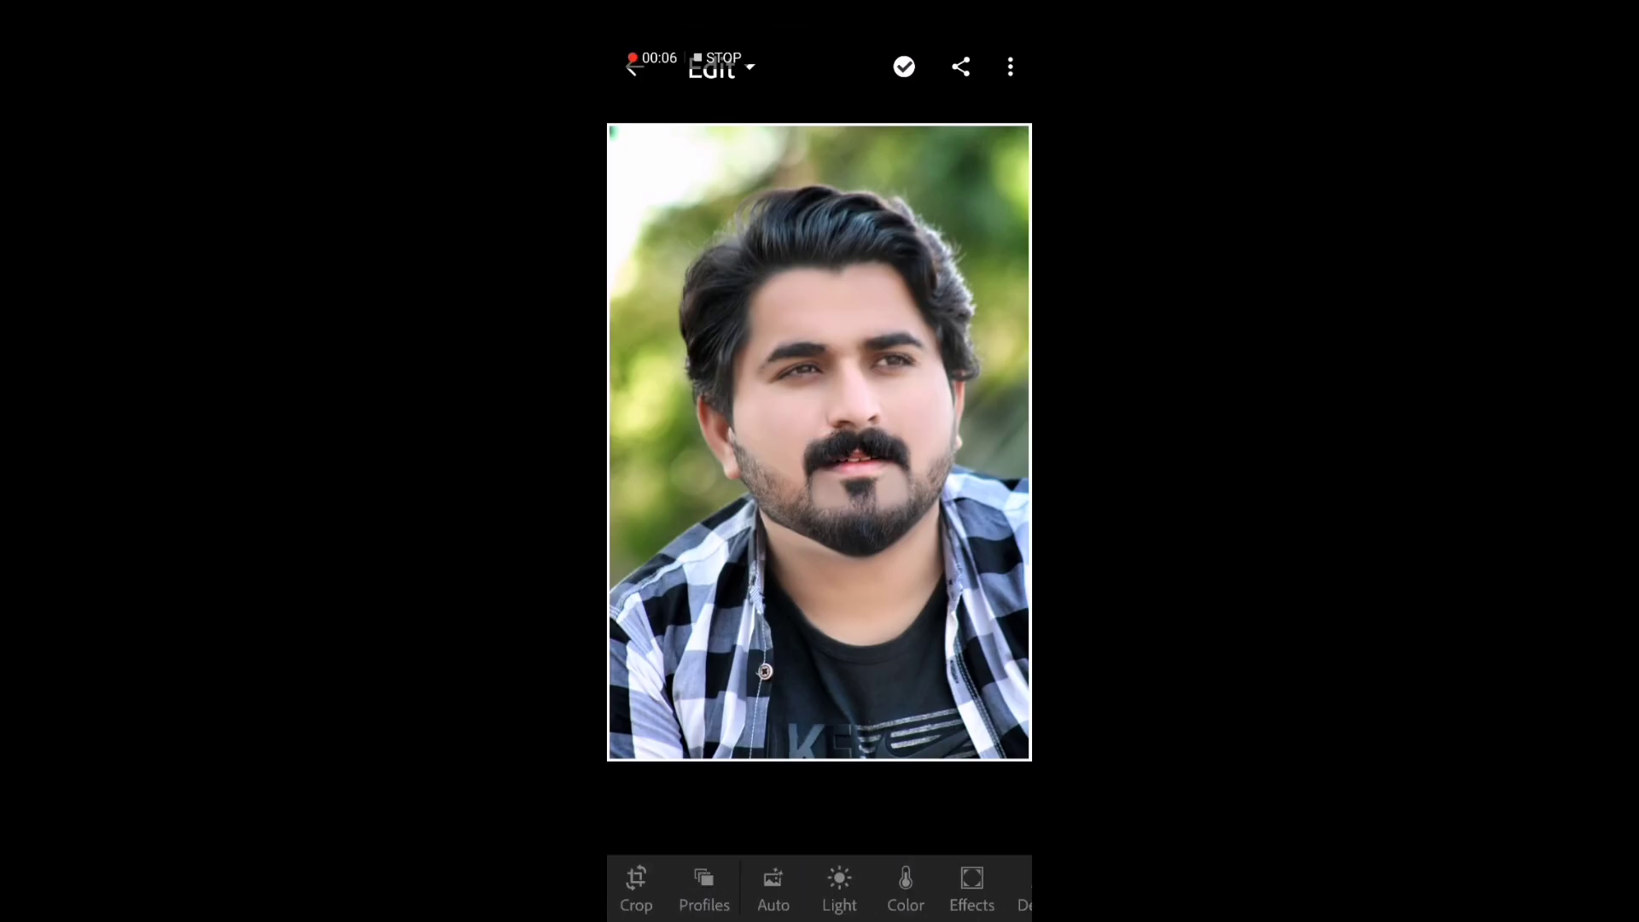
In Color Mix, set orange hue 0, lower its saturation and set luminance 43.
click(905, 886)
click(982, 623)
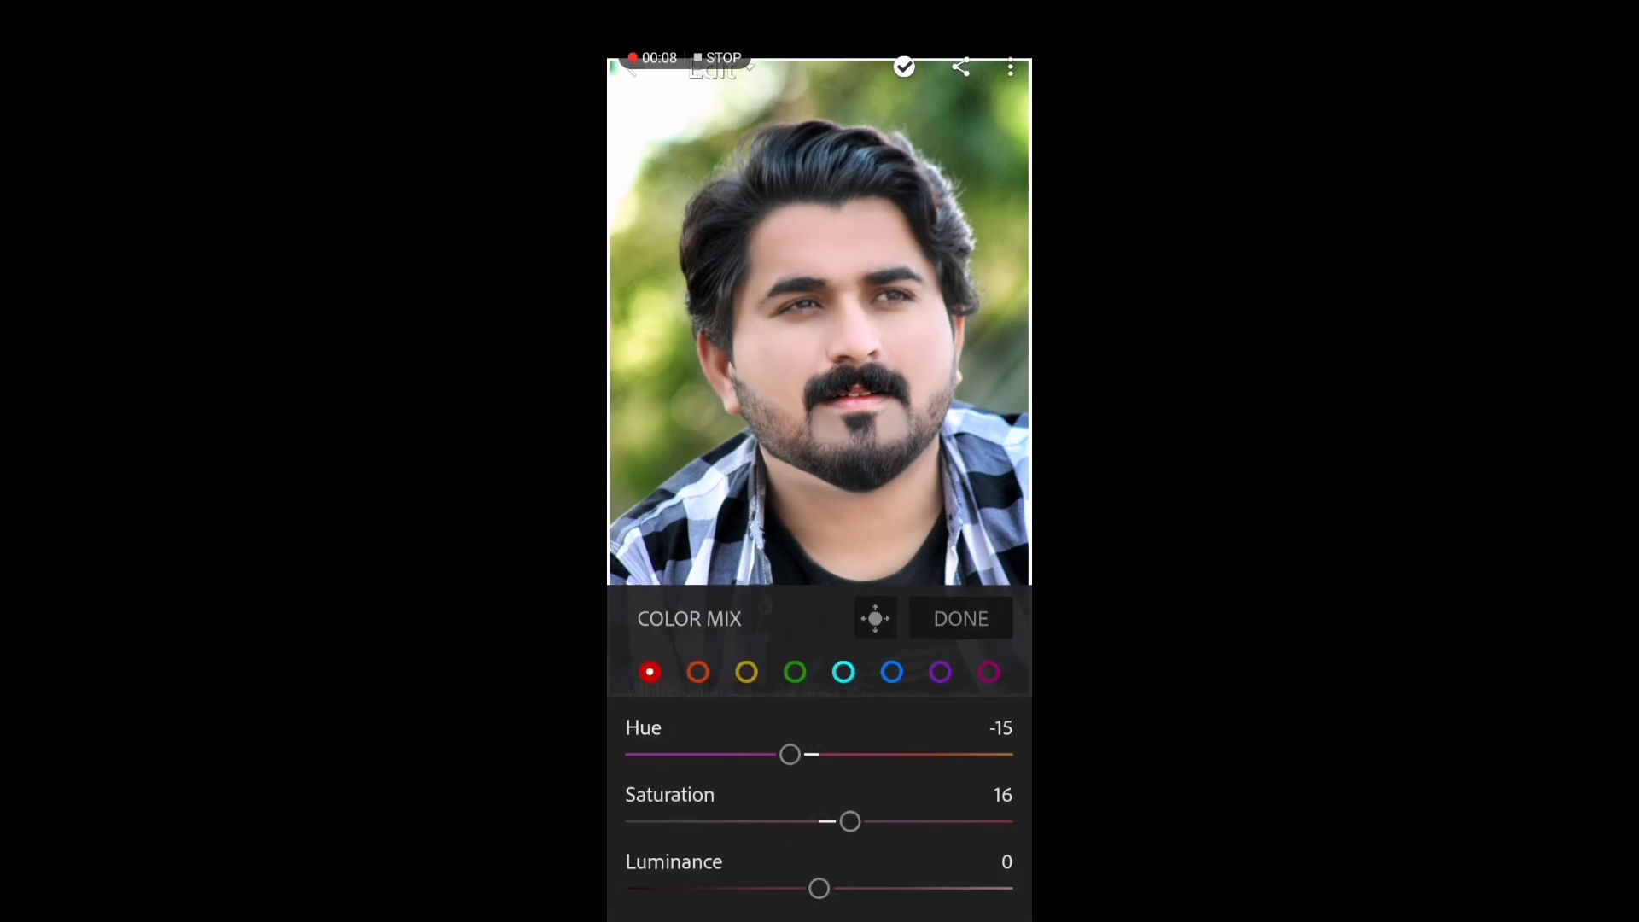
click(698, 675)
double_click(790, 753)
drag(850, 821, 781, 821)
drag(812, 888, 907, 888)
mouse_move(766, 820)
mouse_down()
mouse_move(641, 822)
mouse_move(798, 822)
mouse_move(765, 822)
mouse_up()
drag(908, 886, 900, 885)
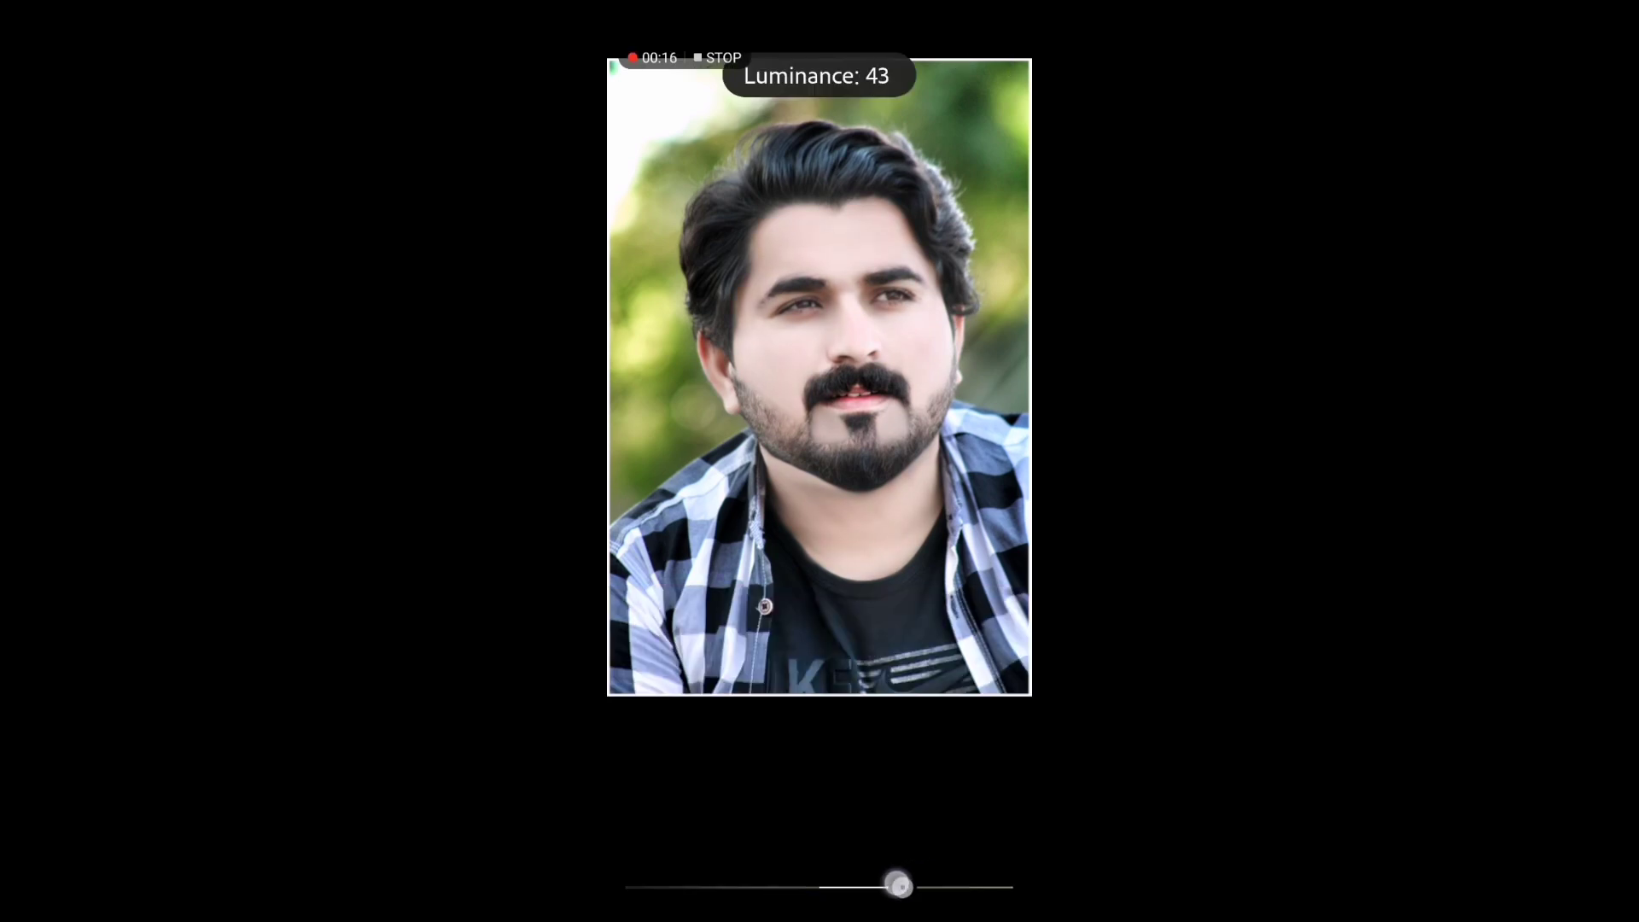
Set red hue -20 with more saturation, and make greens brighter, vivid and yellower.
click(650, 671)
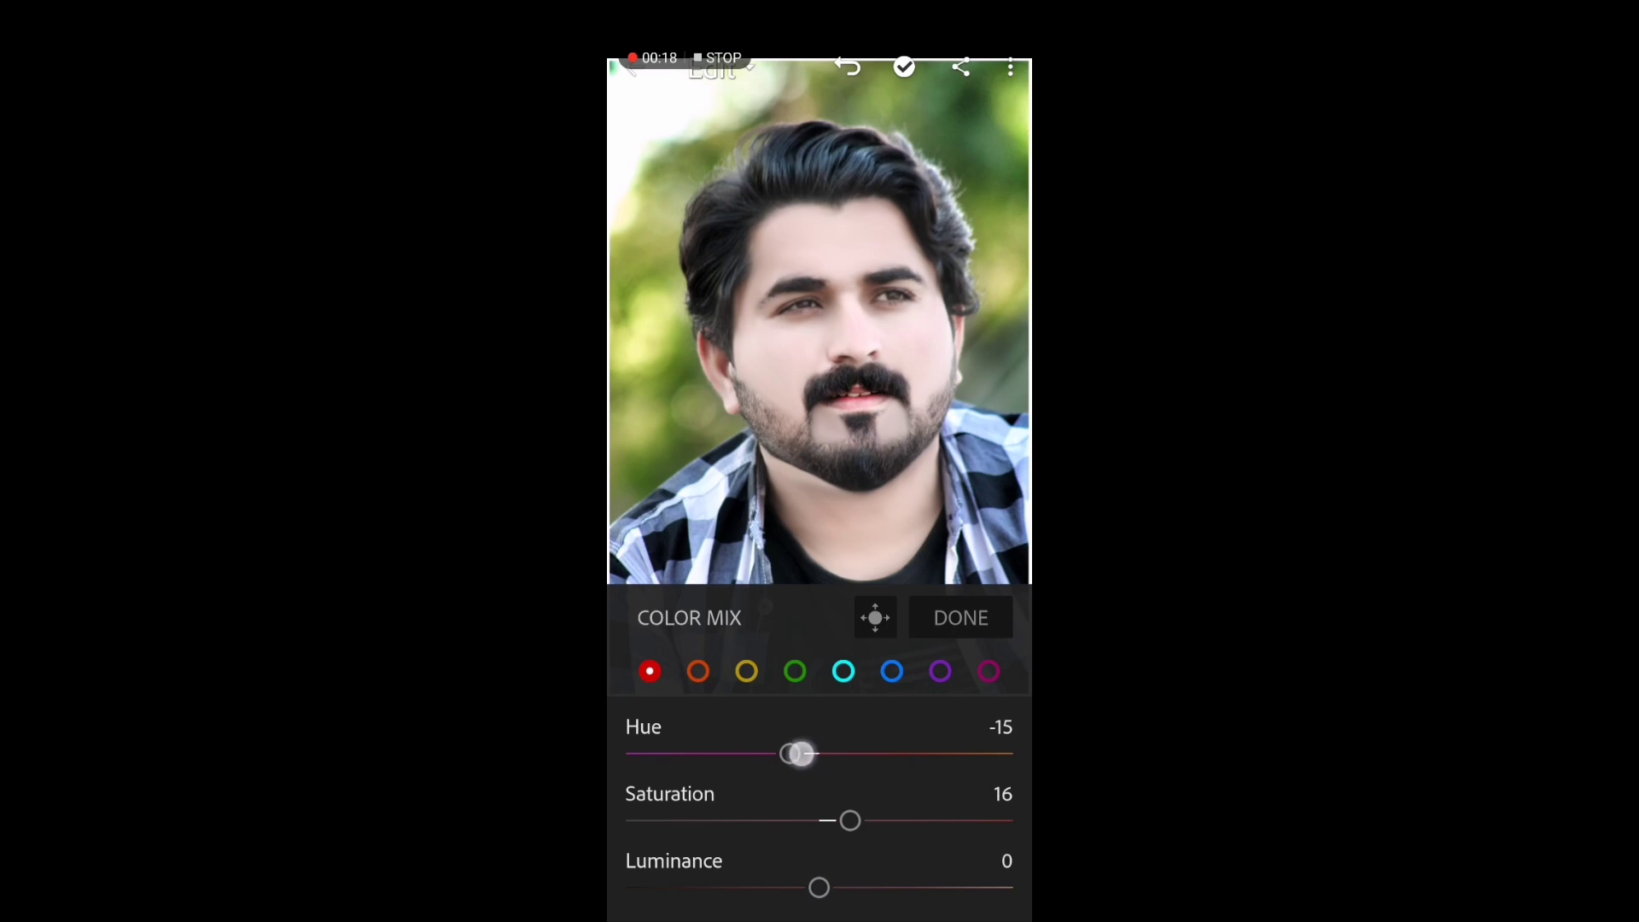
drag(800, 753, 784, 754)
mouse_move(851, 821)
mouse_down()
mouse_move(798, 821)
mouse_move(948, 821)
mouse_move(634, 821)
mouse_up()
click(795, 671)
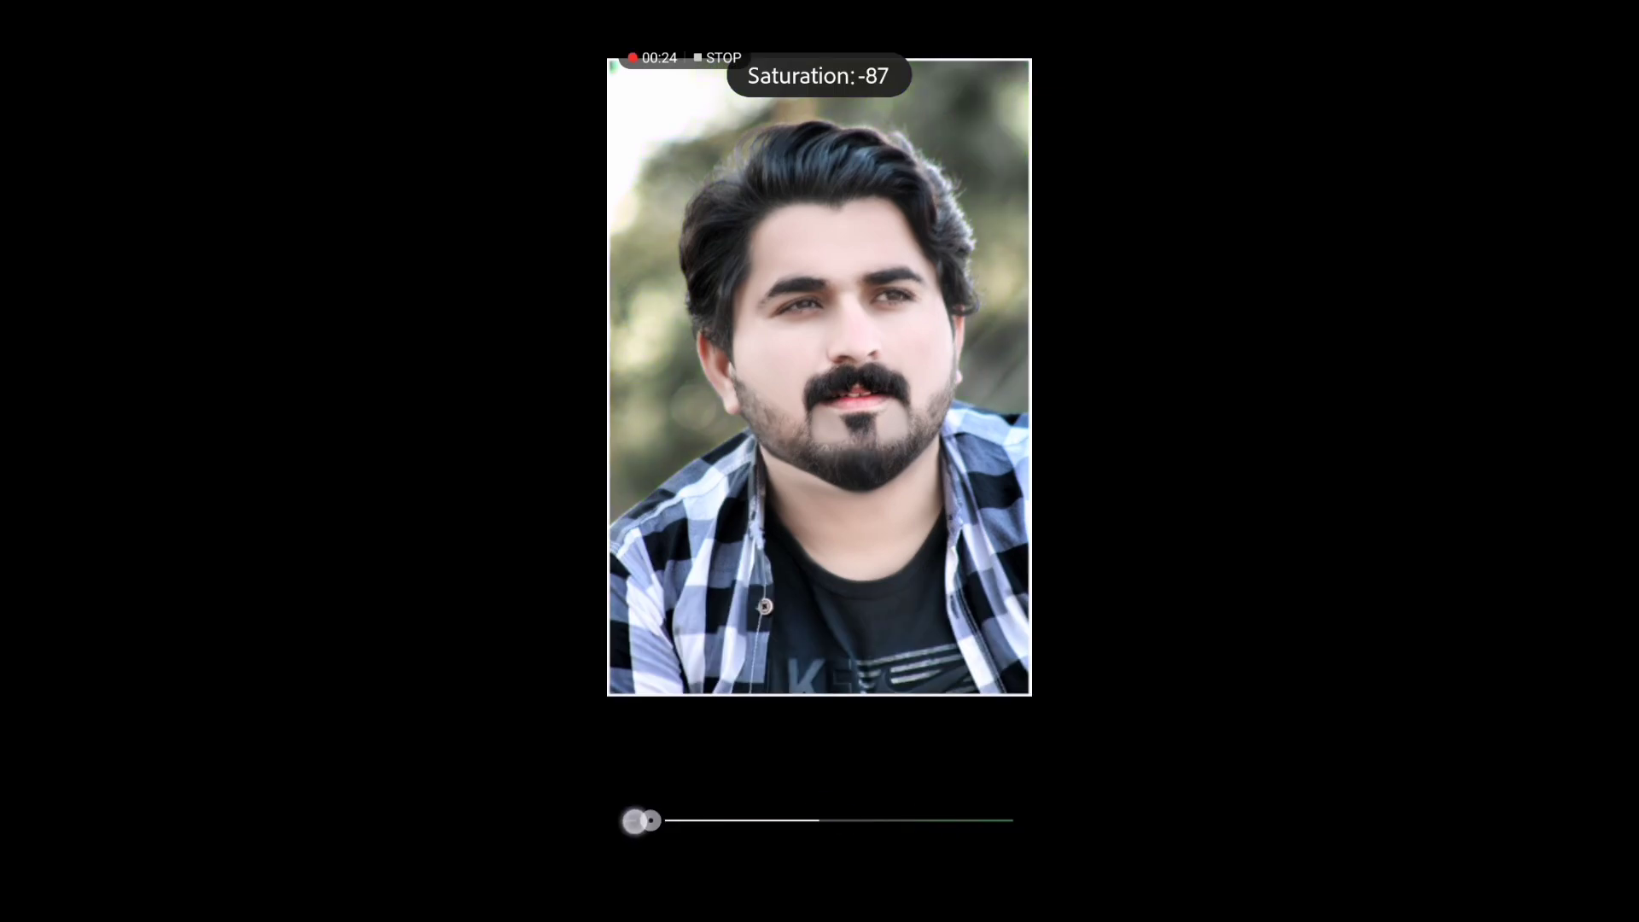
mouse_move(818, 887)
mouse_down()
mouse_move(982, 886)
mouse_move(750, 886)
mouse_move(897, 886)
mouse_move(837, 887)
mouse_up()
drag(656, 820, 965, 822)
mouse_move(811, 756)
mouse_down()
mouse_move(709, 761)
mouse_move(960, 765)
mouse_move(641, 776)
mouse_up()
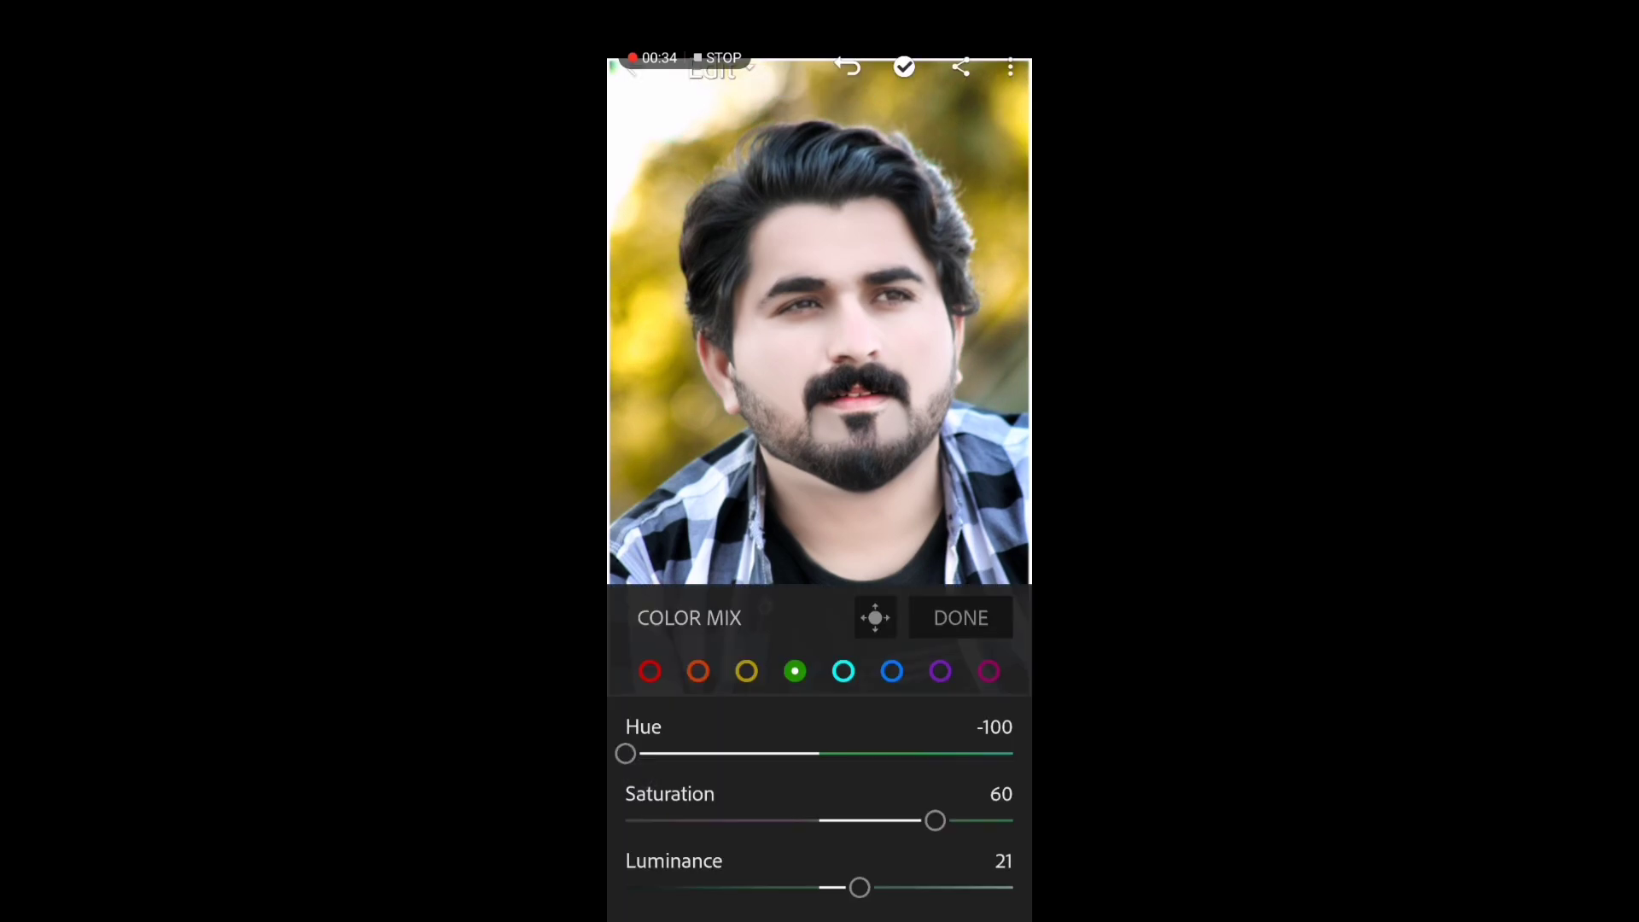
Set yellows to Hue 19, Saturation 46 and blues to teal at Hue -38, Saturation 42.
click(746, 671)
mouse_move(793, 753)
mouse_down()
mouse_move(940, 758)
mouse_move(645, 773)
mouse_move(849, 751)
mouse_up()
mouse_move(802, 817)
mouse_down()
mouse_move(999, 812)
mouse_move(888, 805)
mouse_up()
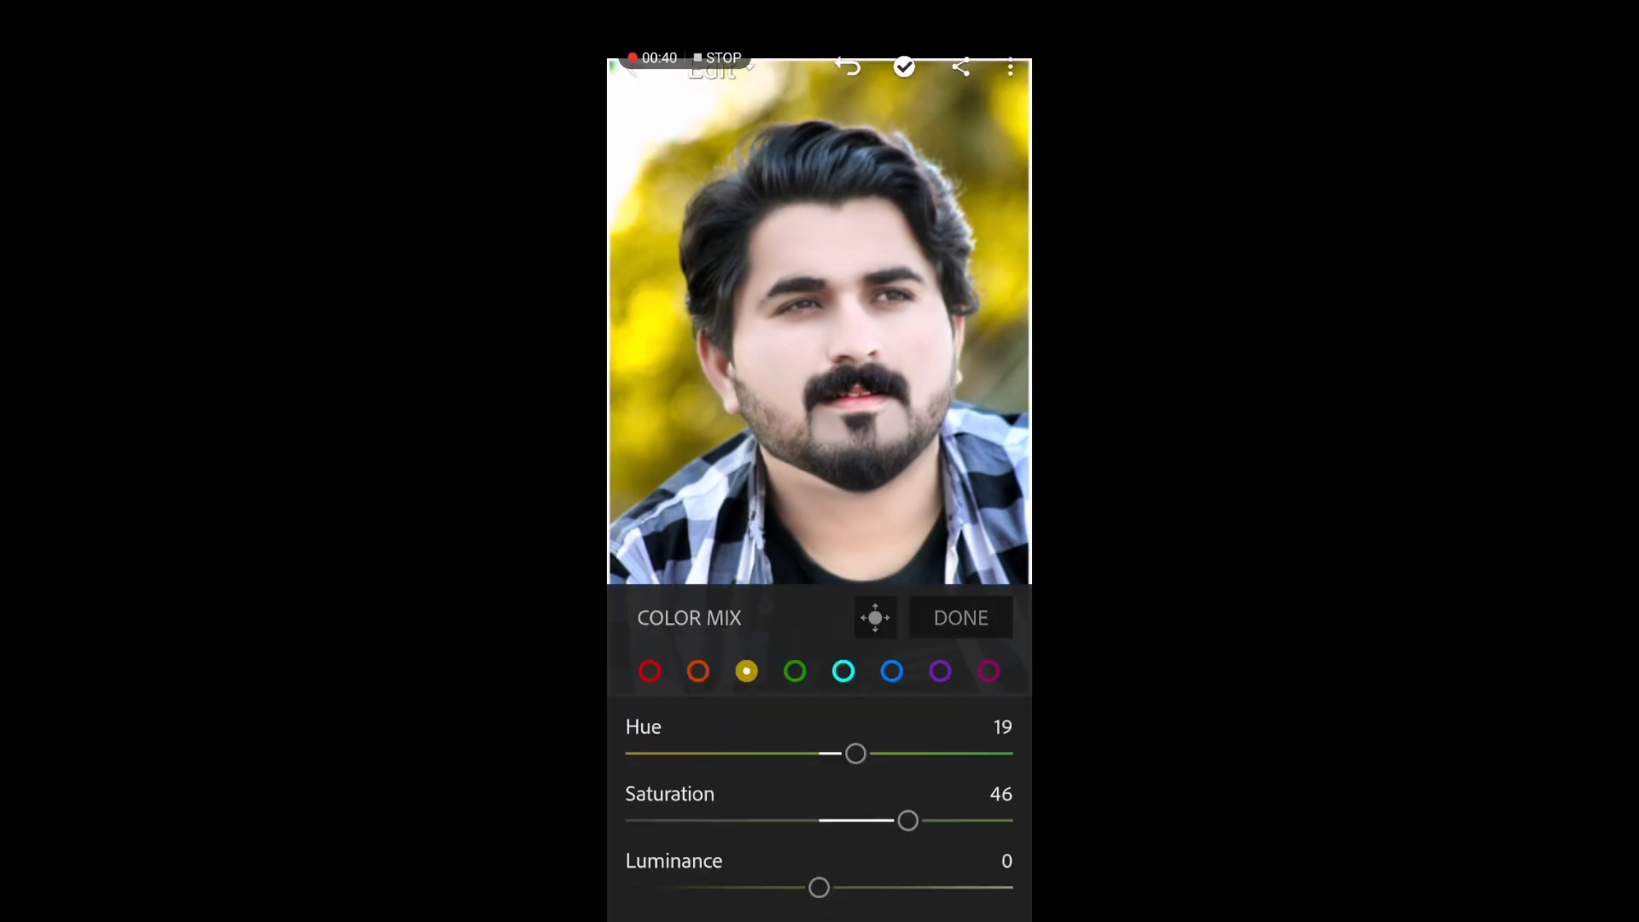
click(891, 683)
mouse_move(818, 753)
mouse_down()
mouse_move(900, 741)
mouse_move(710, 768)
mouse_move(749, 755)
mouse_up()
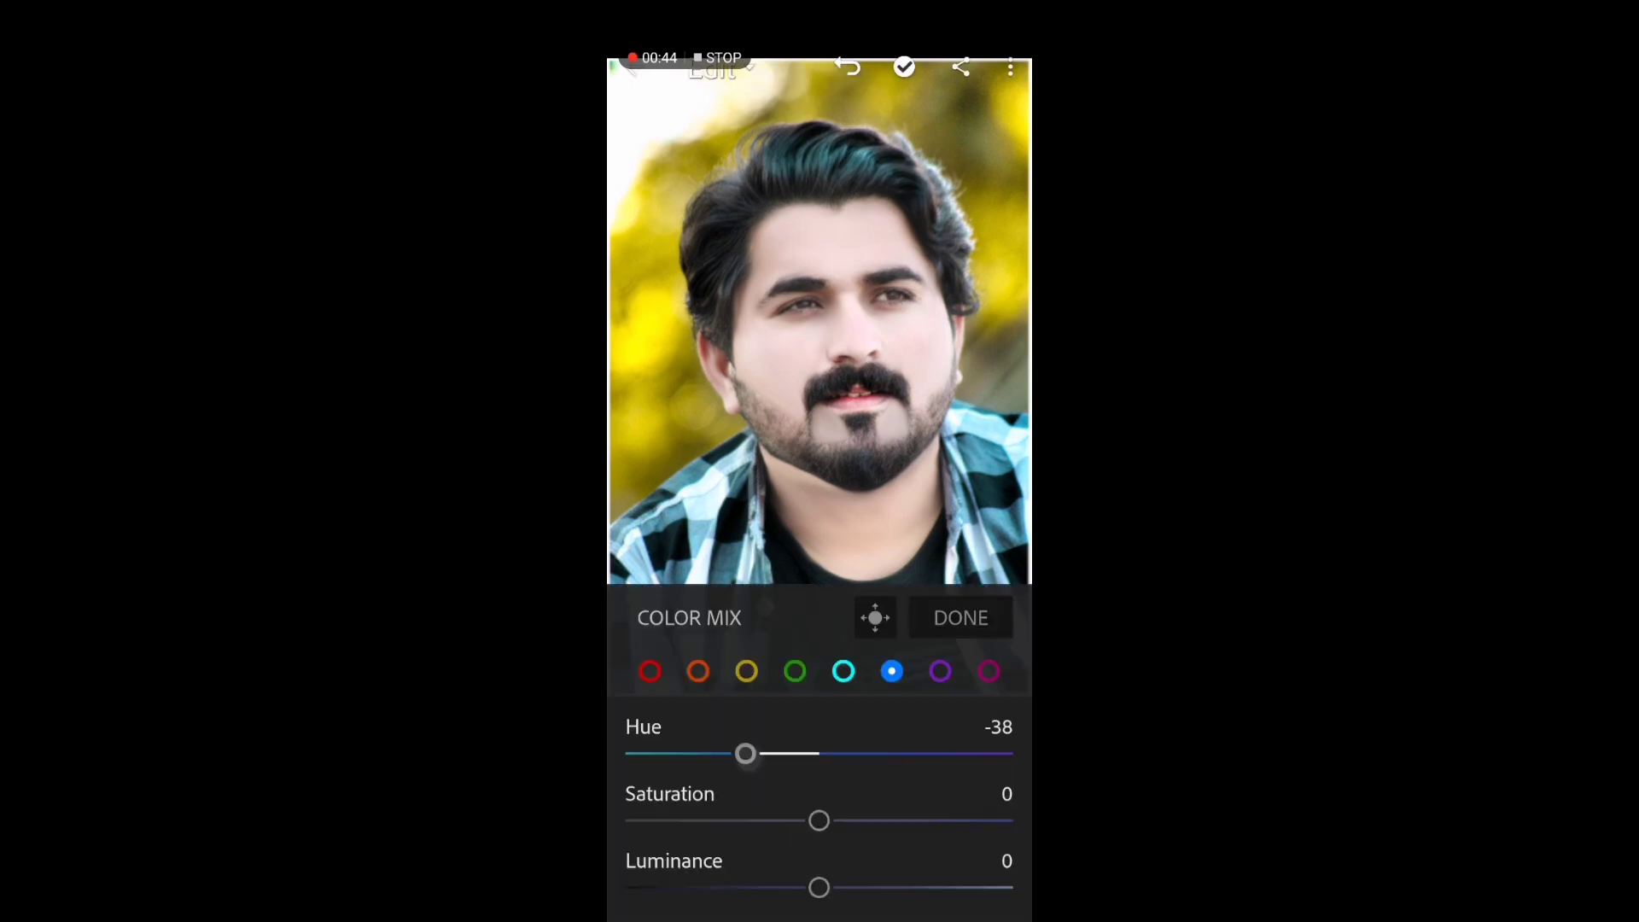
mouse_move(819, 816)
mouse_down()
mouse_move(939, 818)
mouse_move(740, 818)
mouse_move(945, 818)
mouse_move(901, 820)
mouse_up()
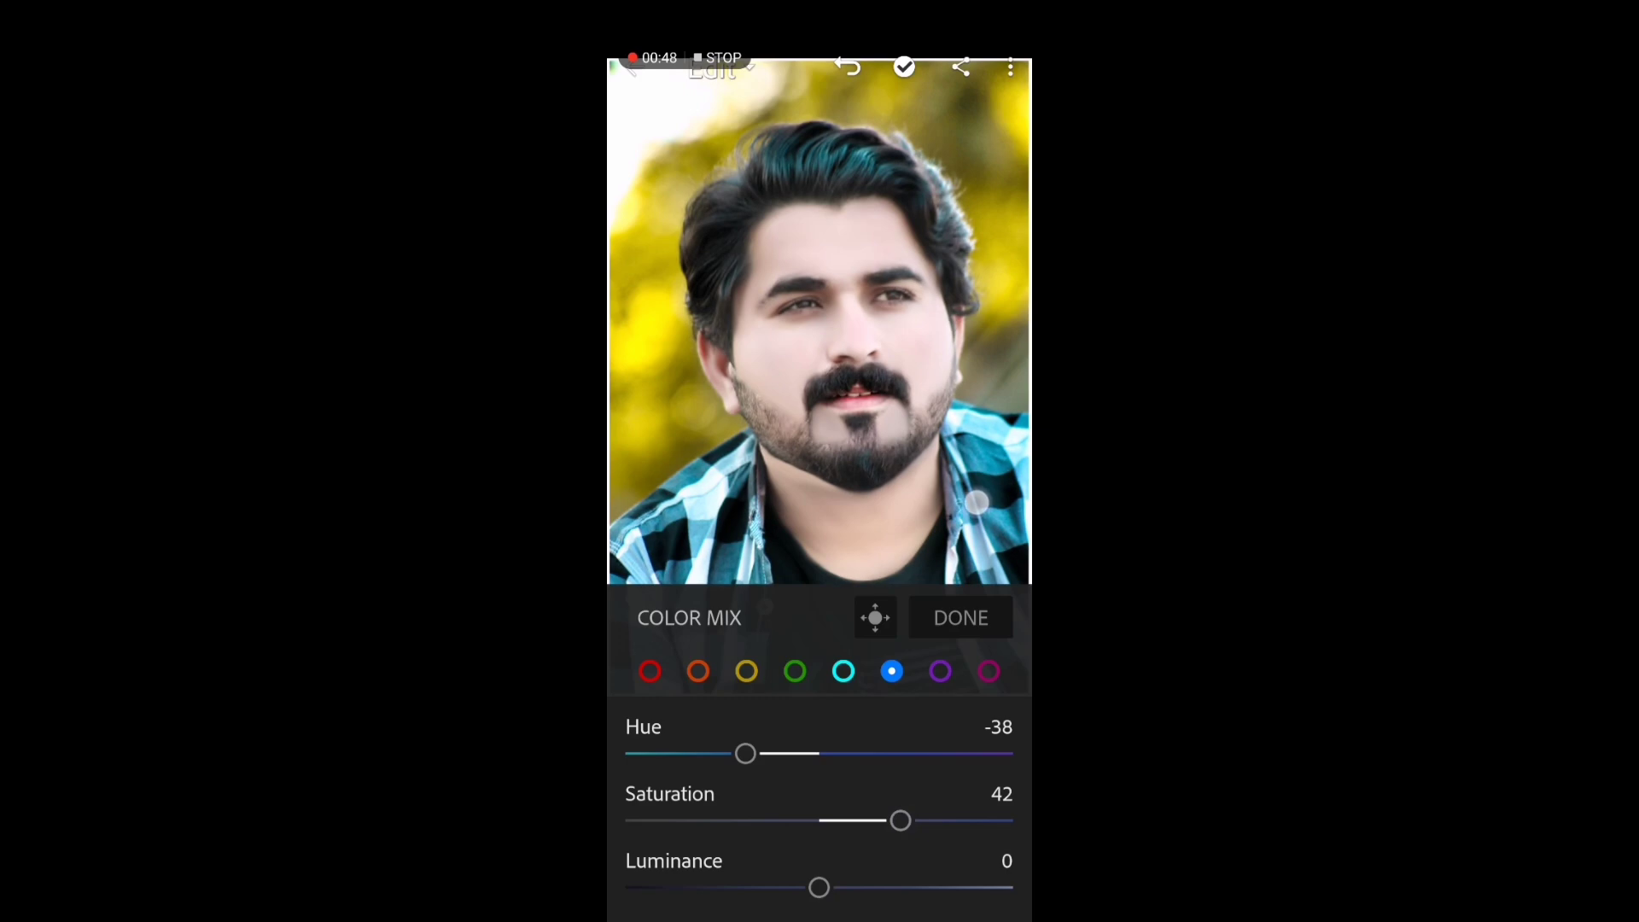
click(977, 502)
click(961, 618)
click(949, 903)
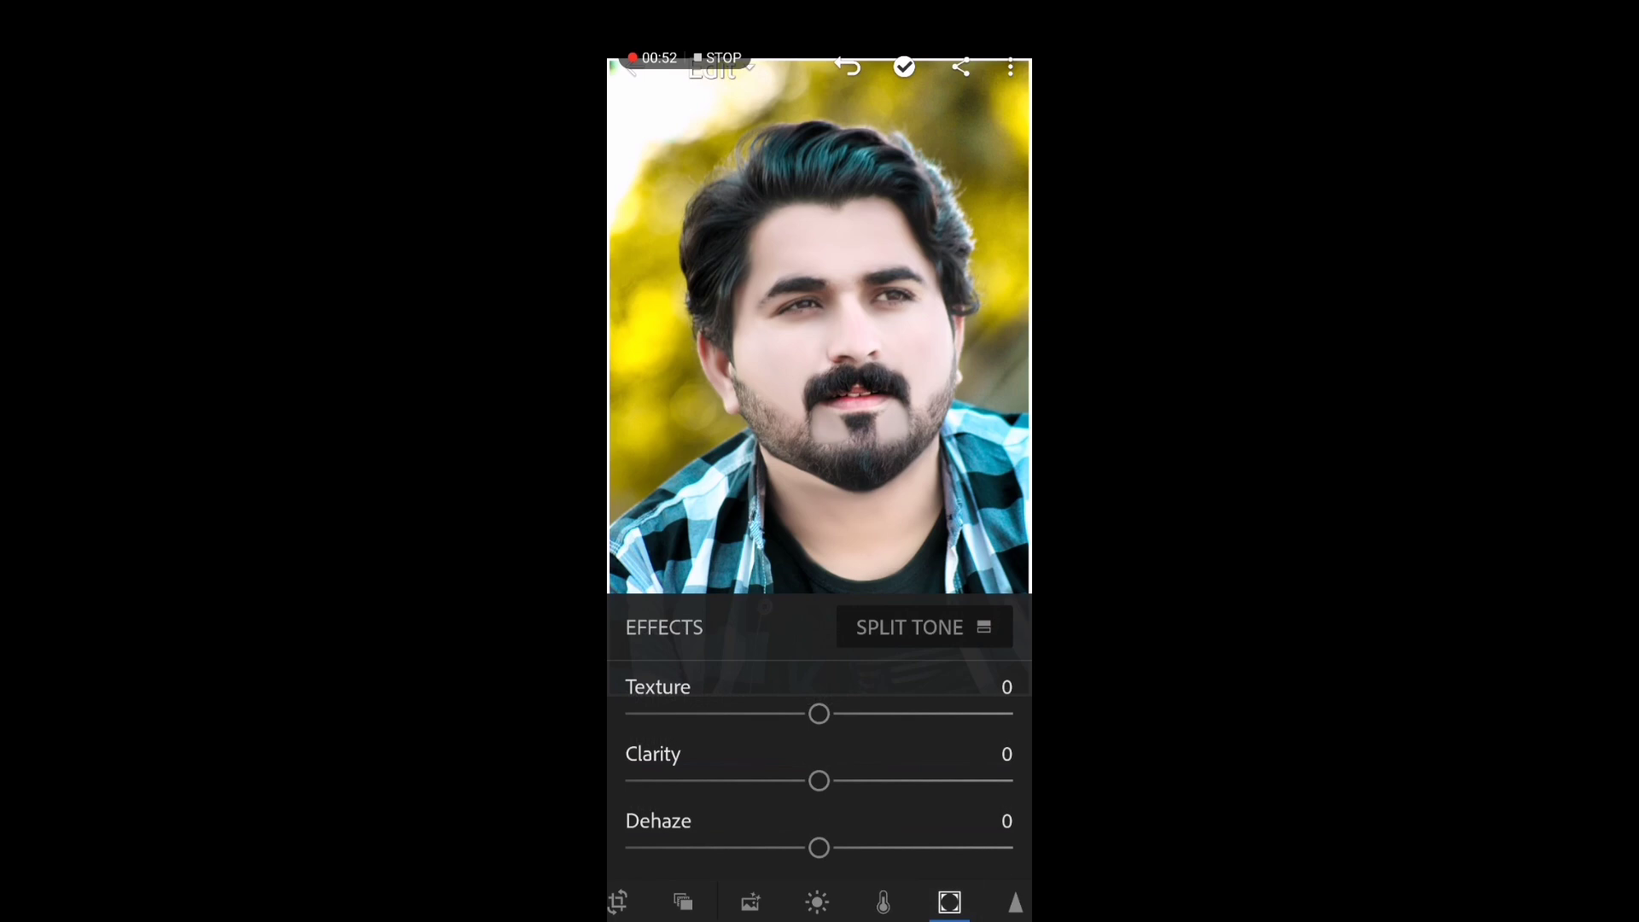
Set Clarity 21, Dehaze 17 and Vignette -9, then compare with the original.
mouse_move(819, 780)
mouse_down()
mouse_move(865, 781)
mouse_move(929, 735)
mouse_up()
mouse_move(867, 778)
mouse_down()
mouse_move(852, 773)
mouse_move(935, 690)
mouse_up()
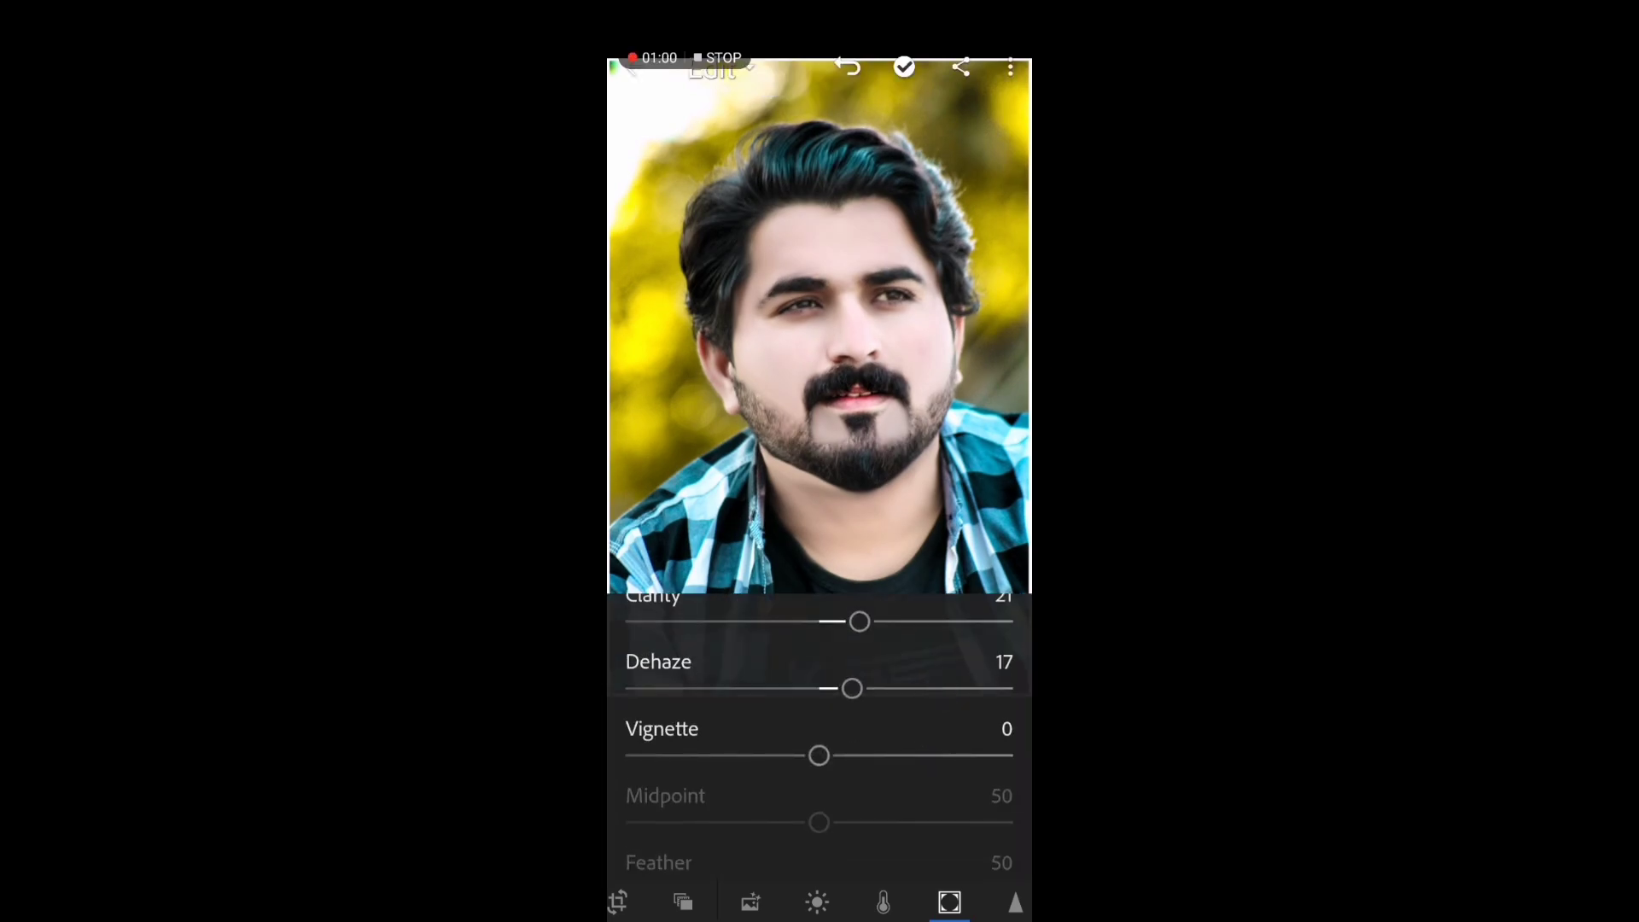
drag(819, 756, 802, 756)
click(992, 495)
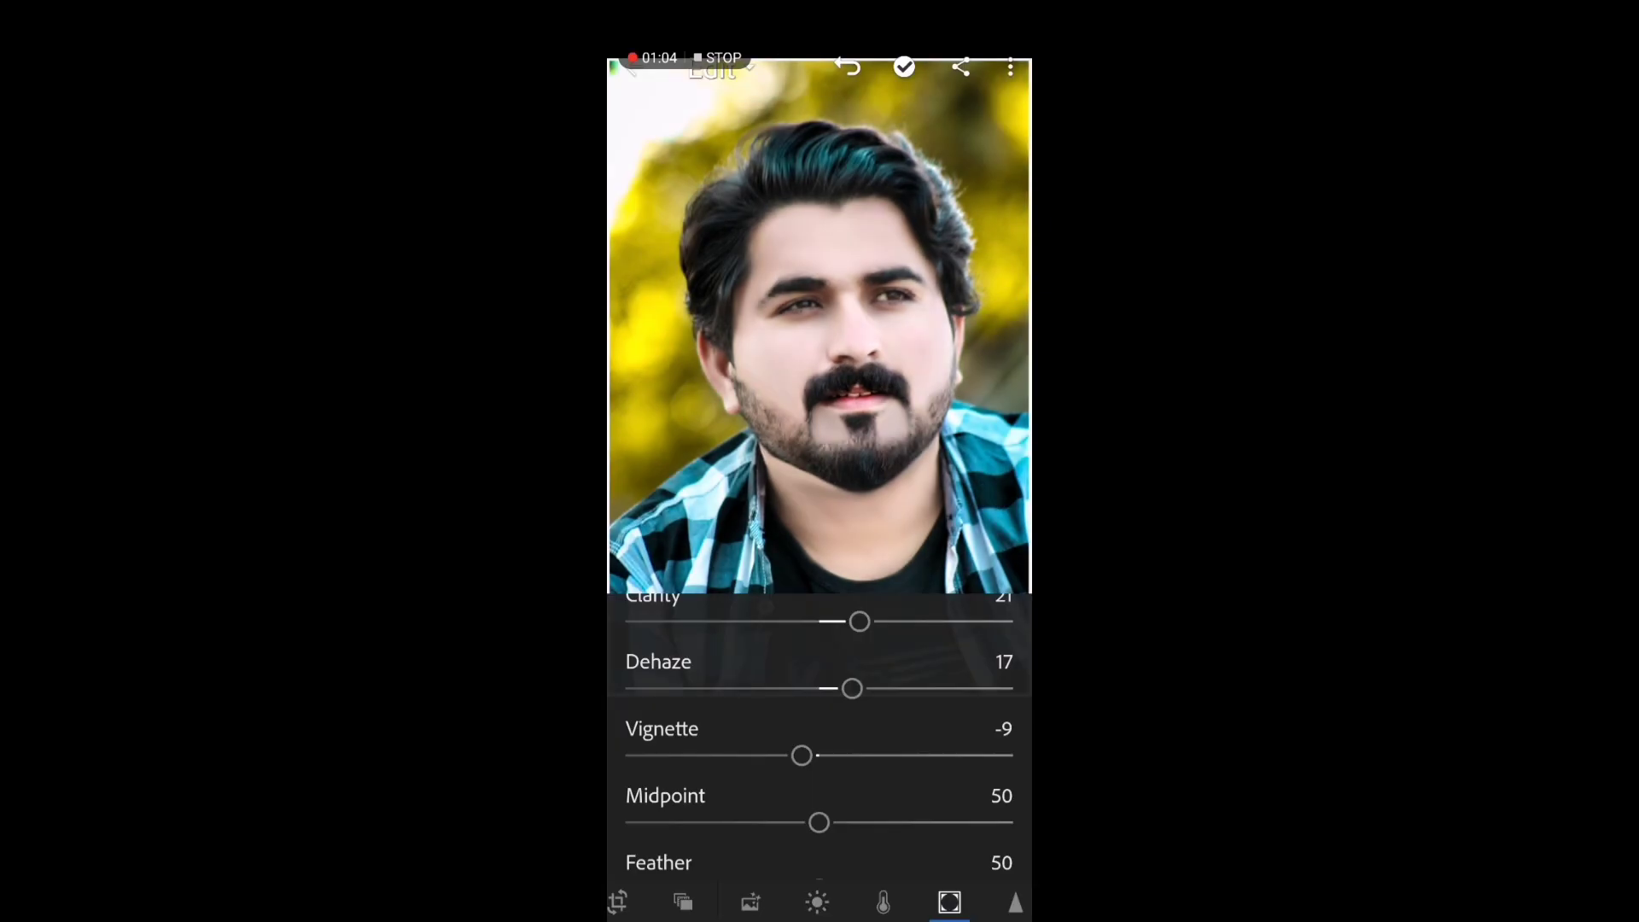
Save the graded photo to the device and return to the home screen.
click(961, 67)
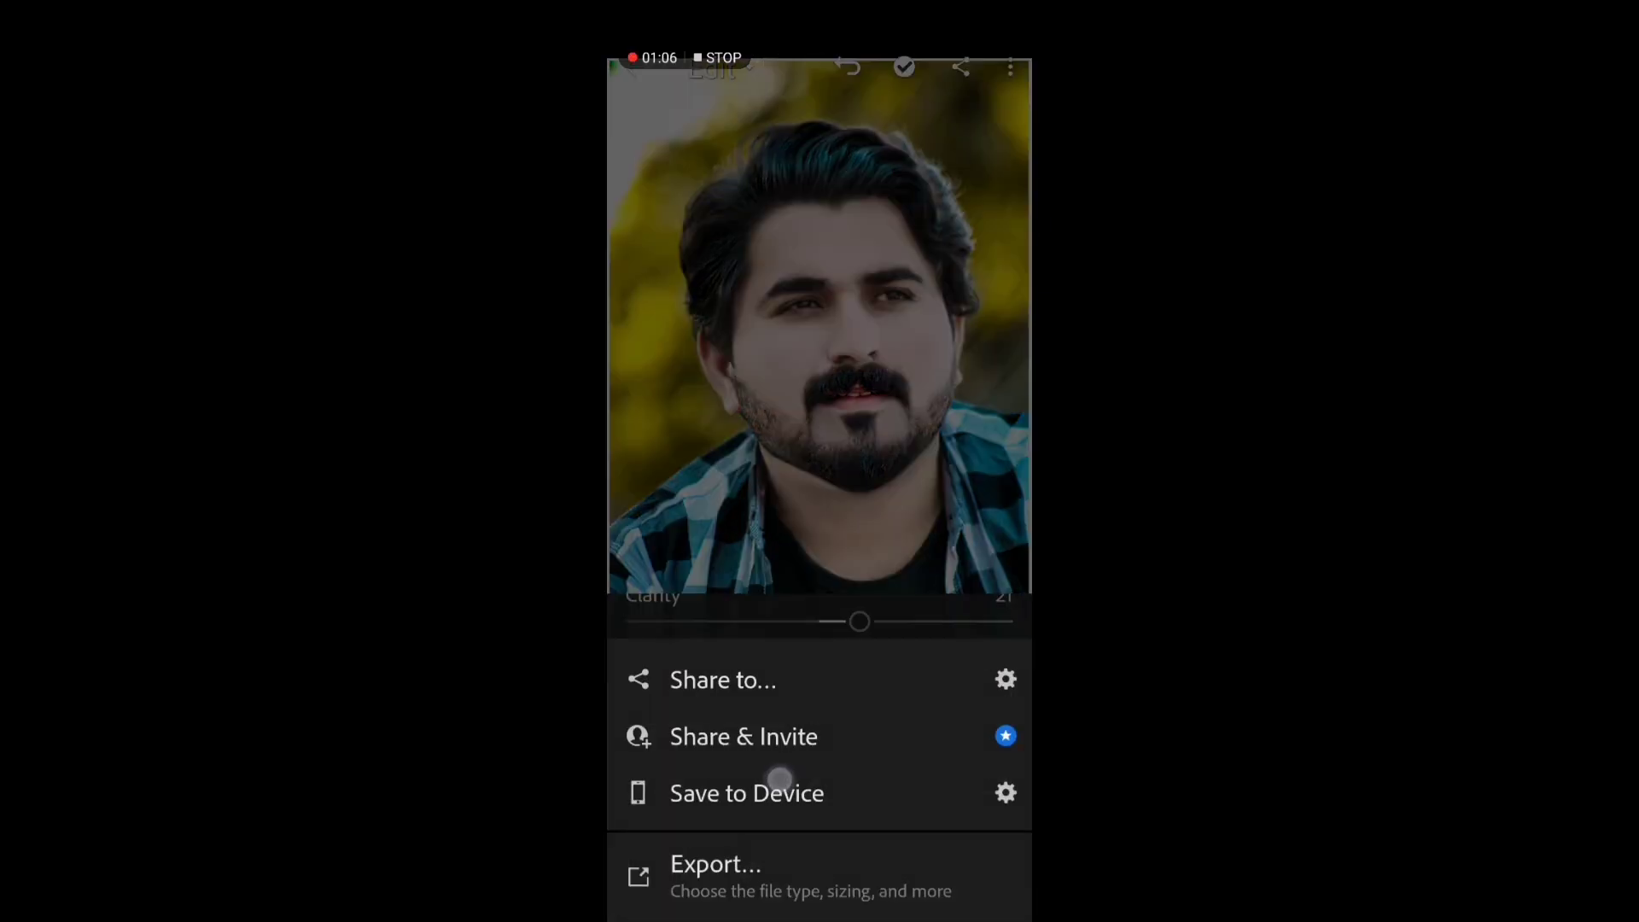
click(780, 779)
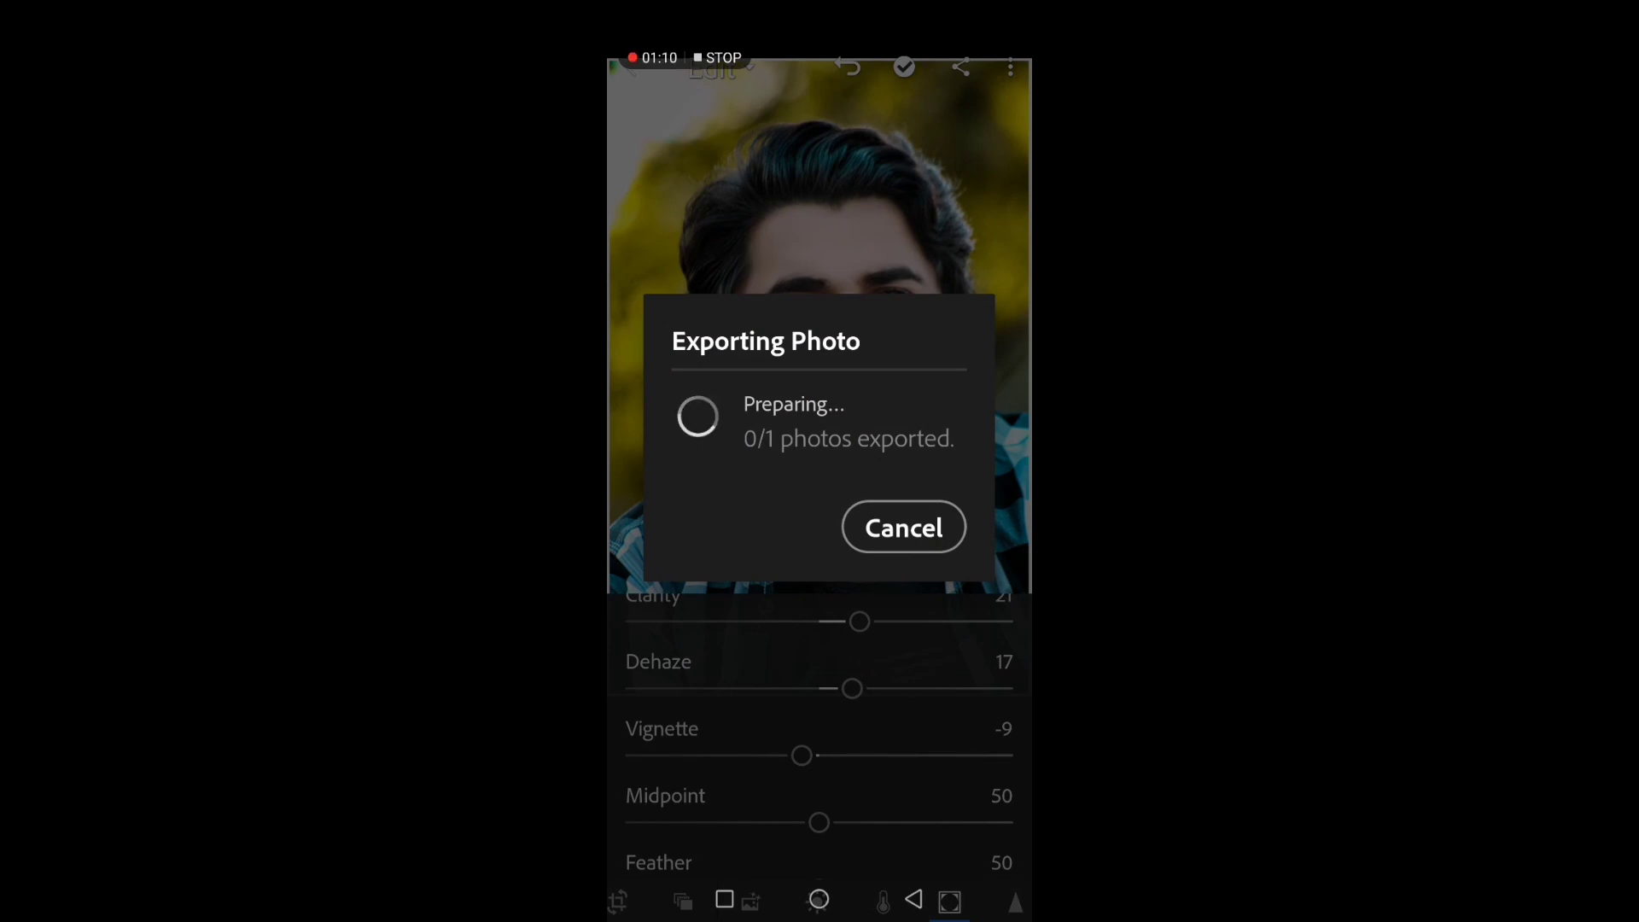
click(911, 541)
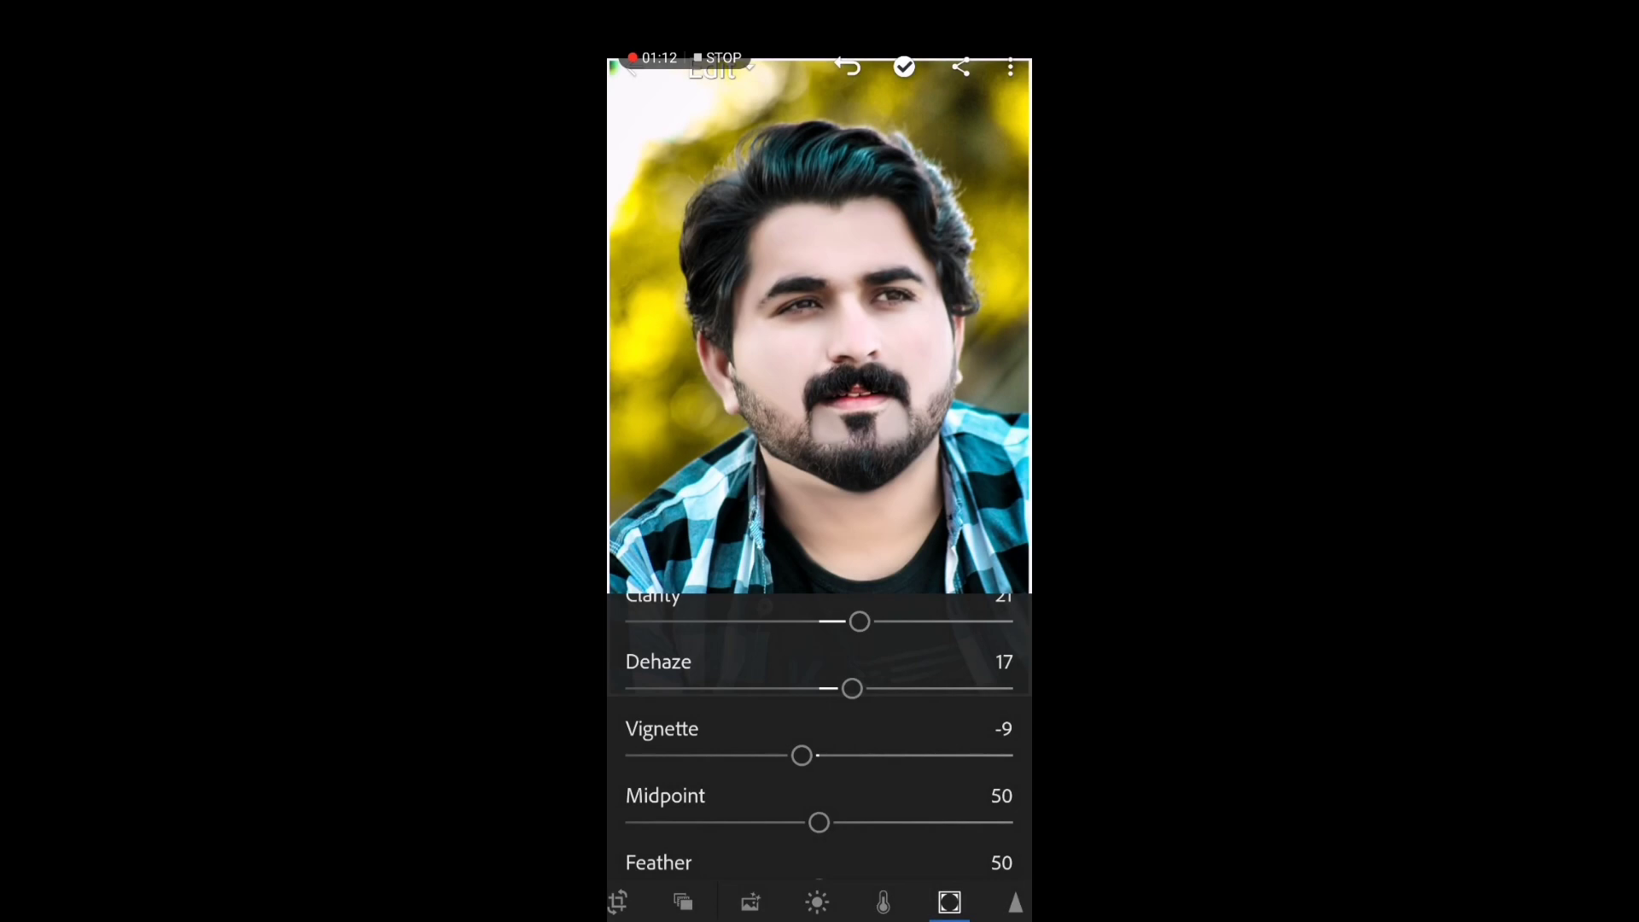
click(819, 899)
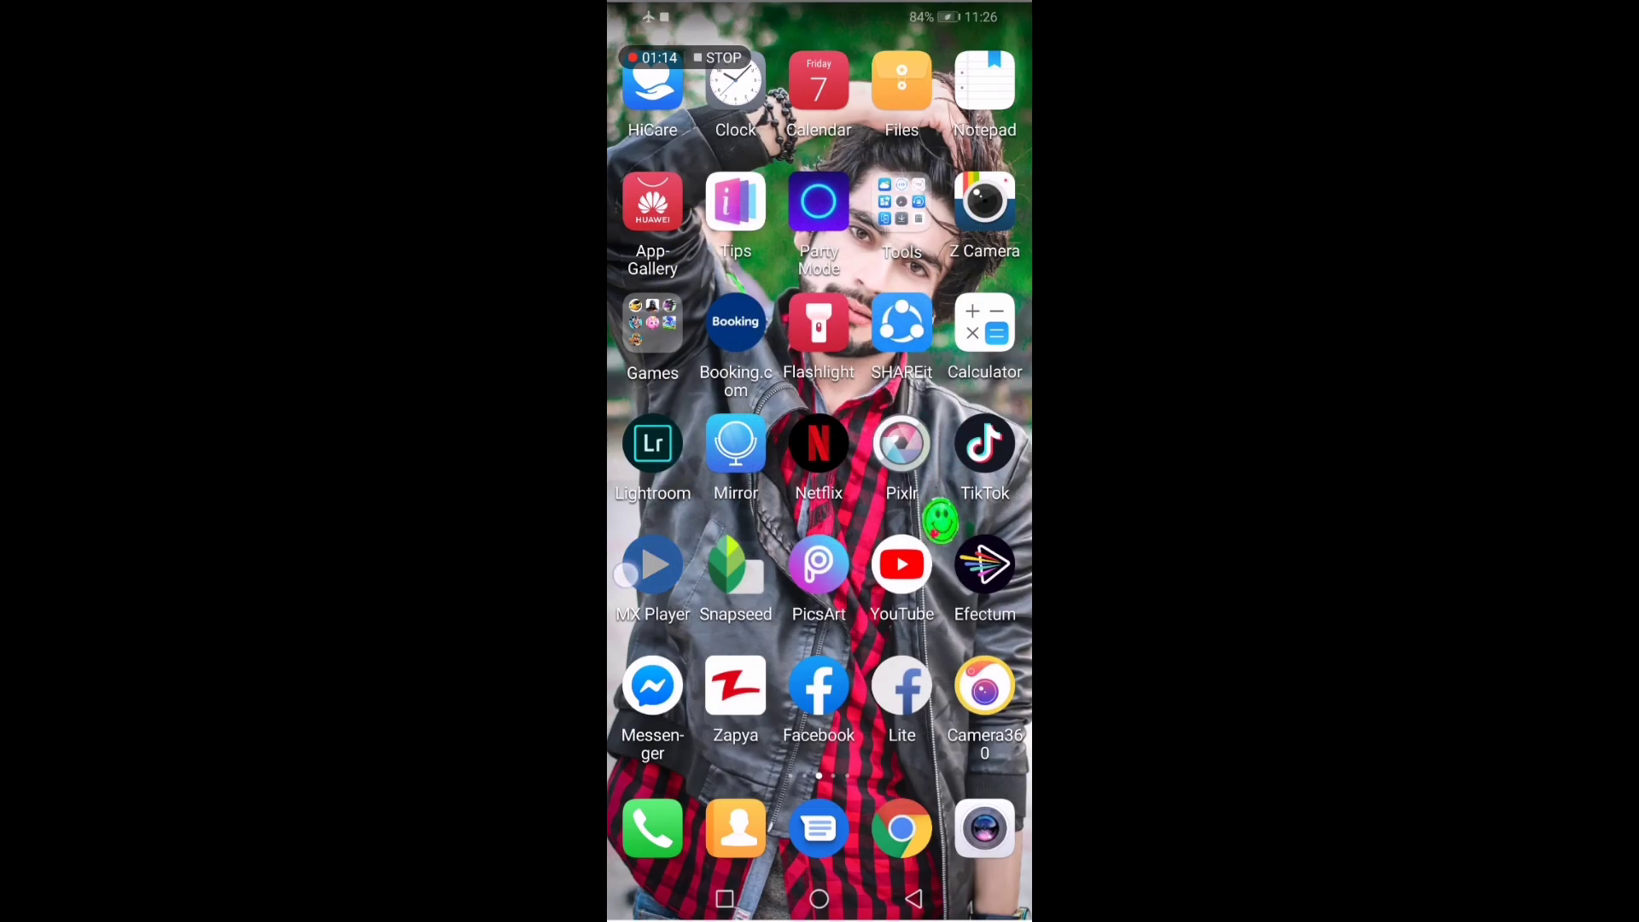
In Gallery's All photos, open the exported portrait full-screen and swipe to the adjacent photo.
click(652, 563)
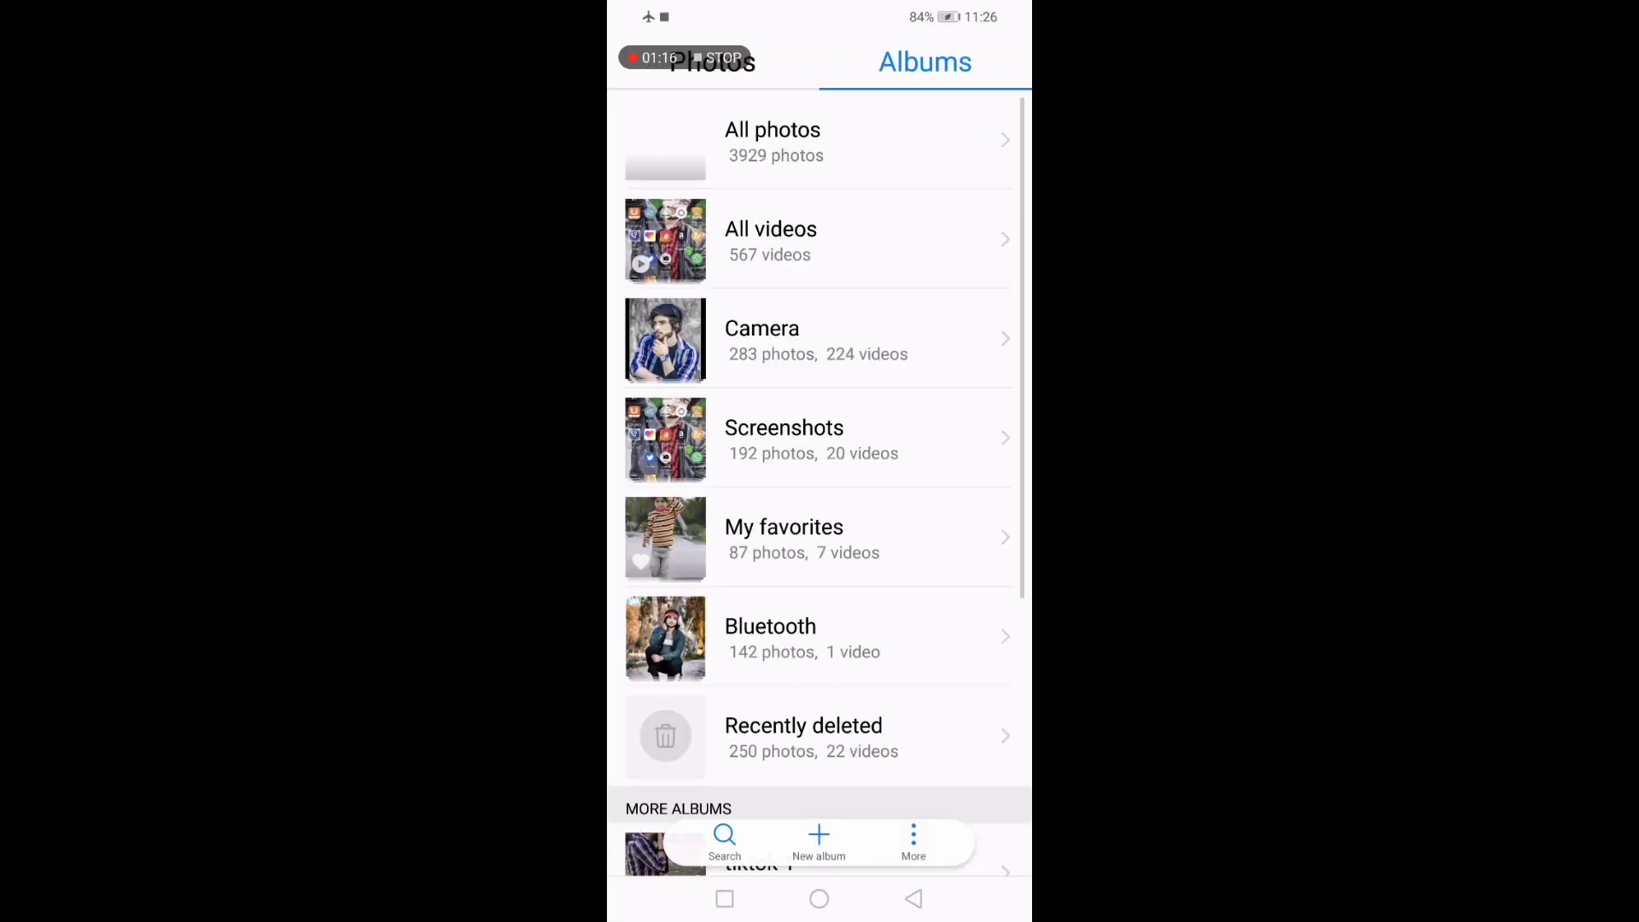
click(768, 137)
click(632, 150)
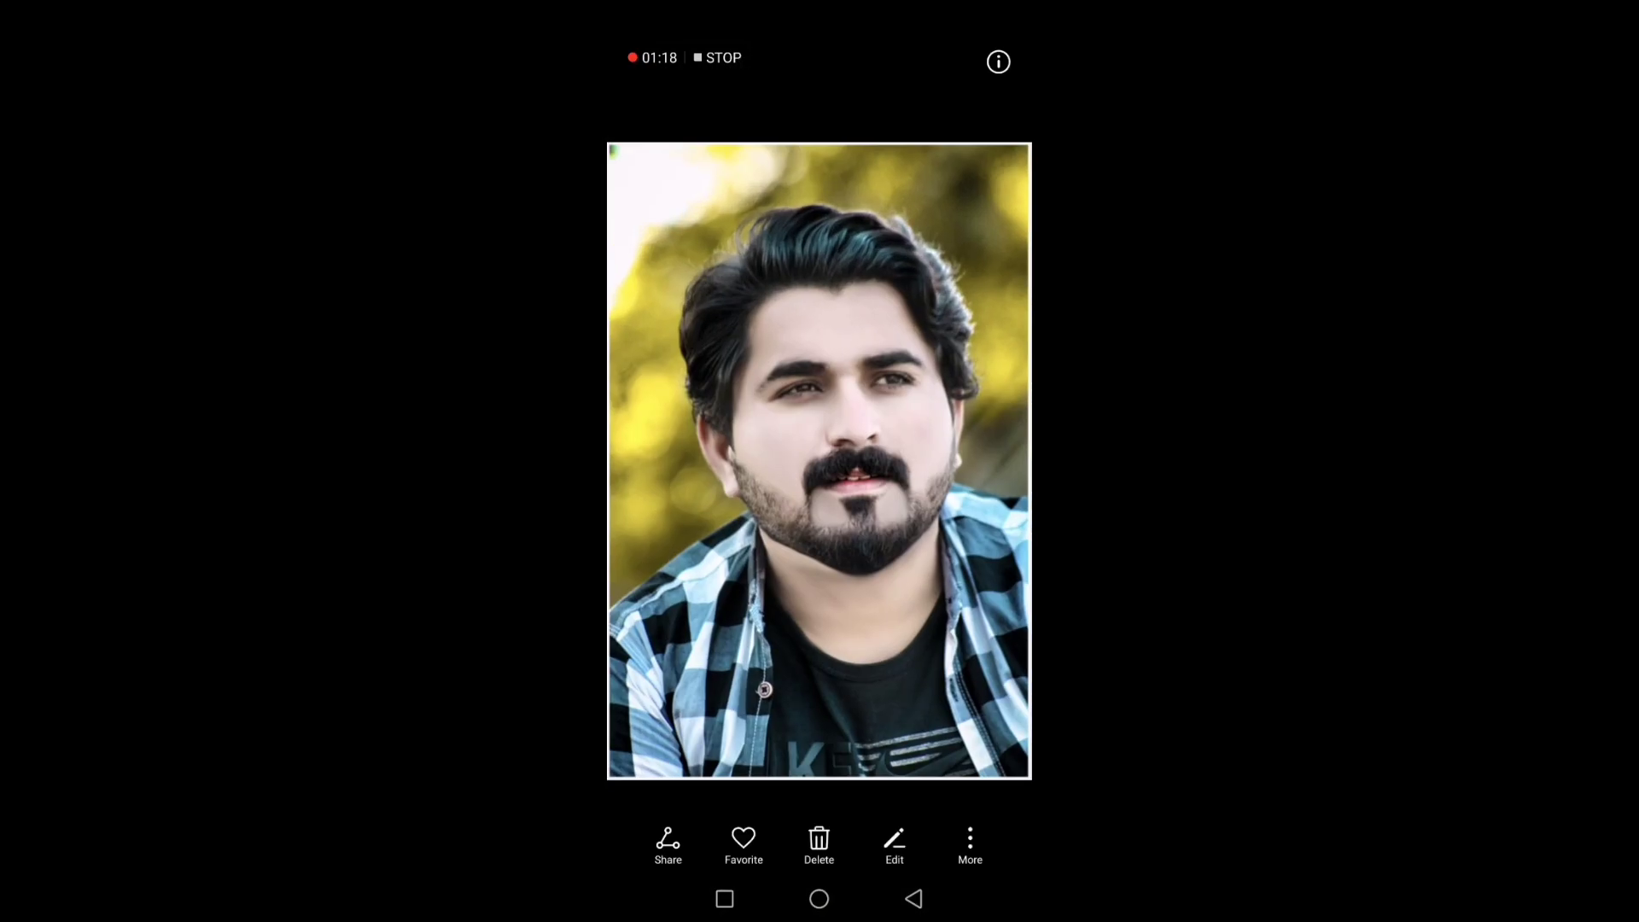
drag(910, 664, 794, 666)
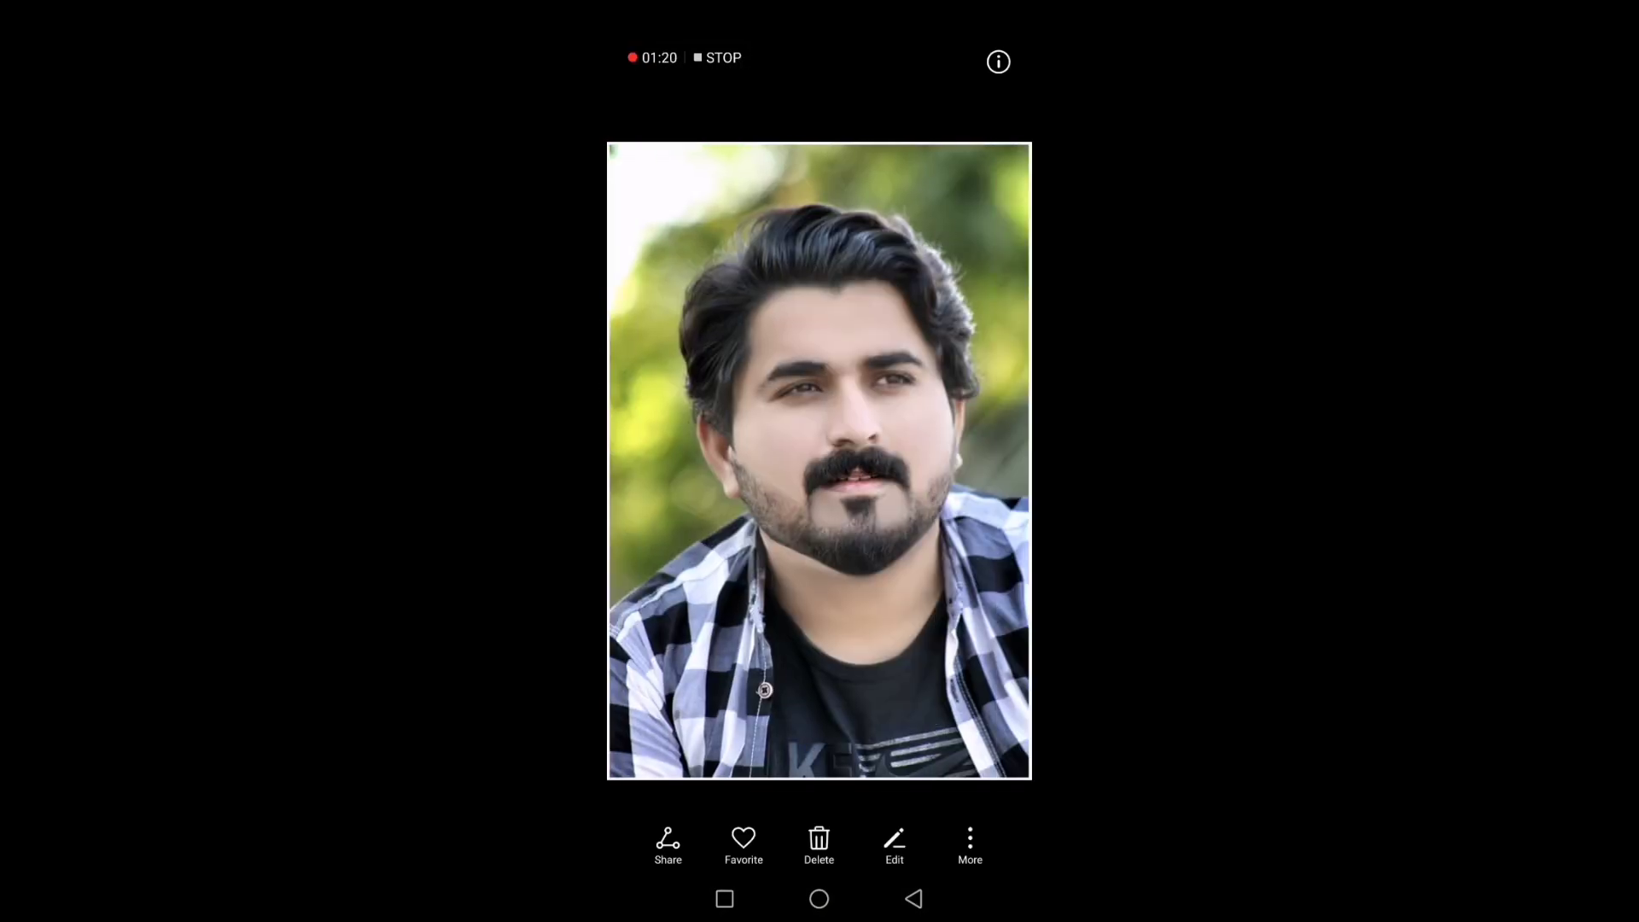